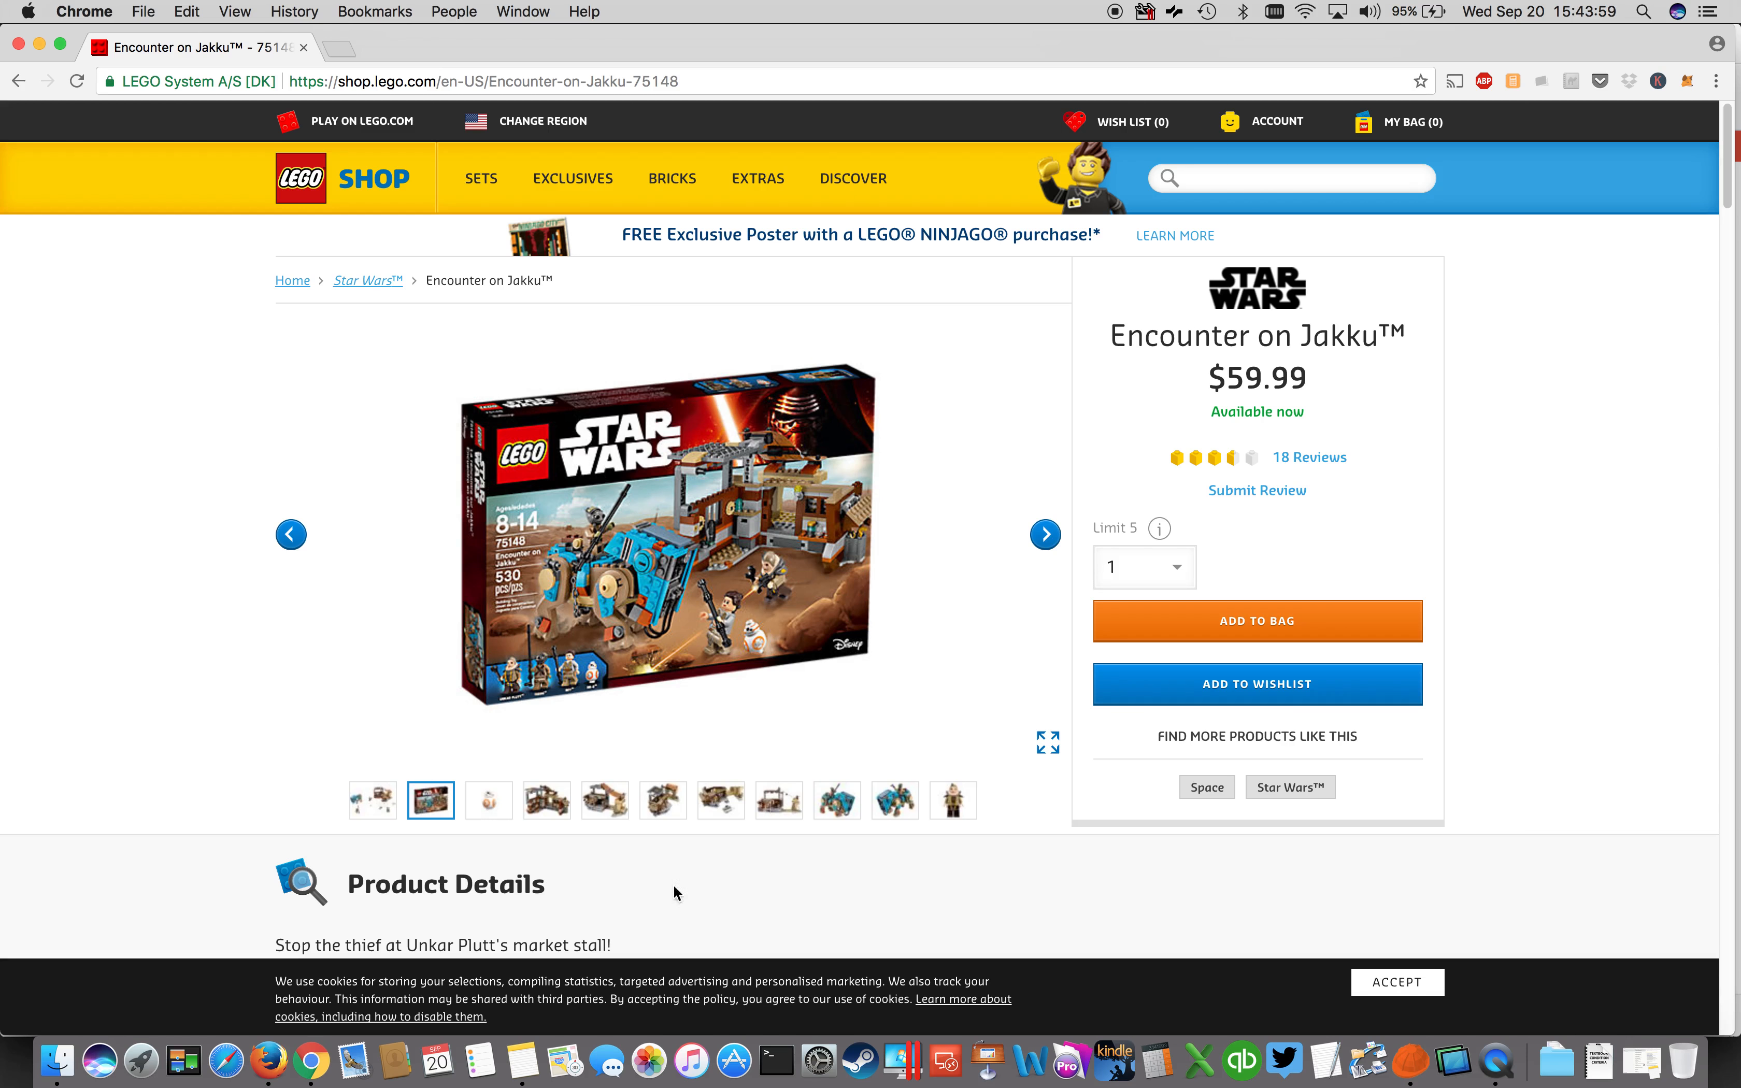
Switch to BrickStock and create a new blank inventory document.
click(1412, 1062)
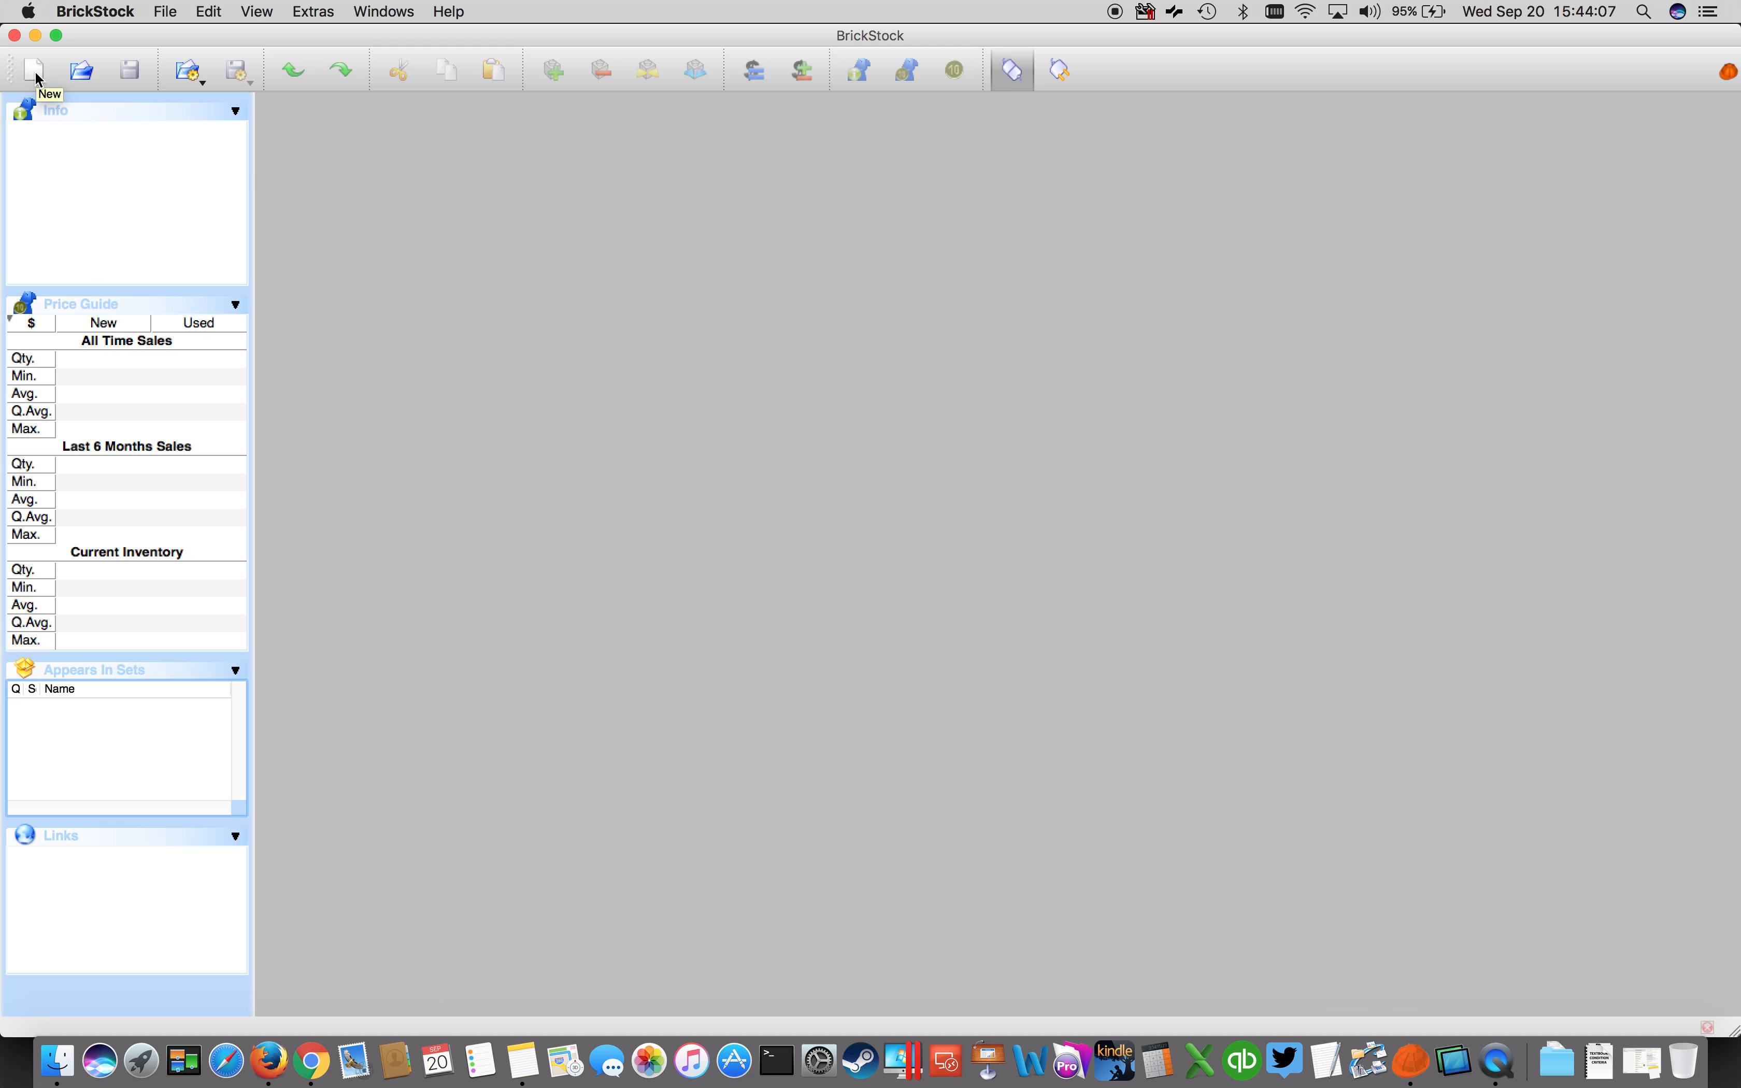
click(167, 12)
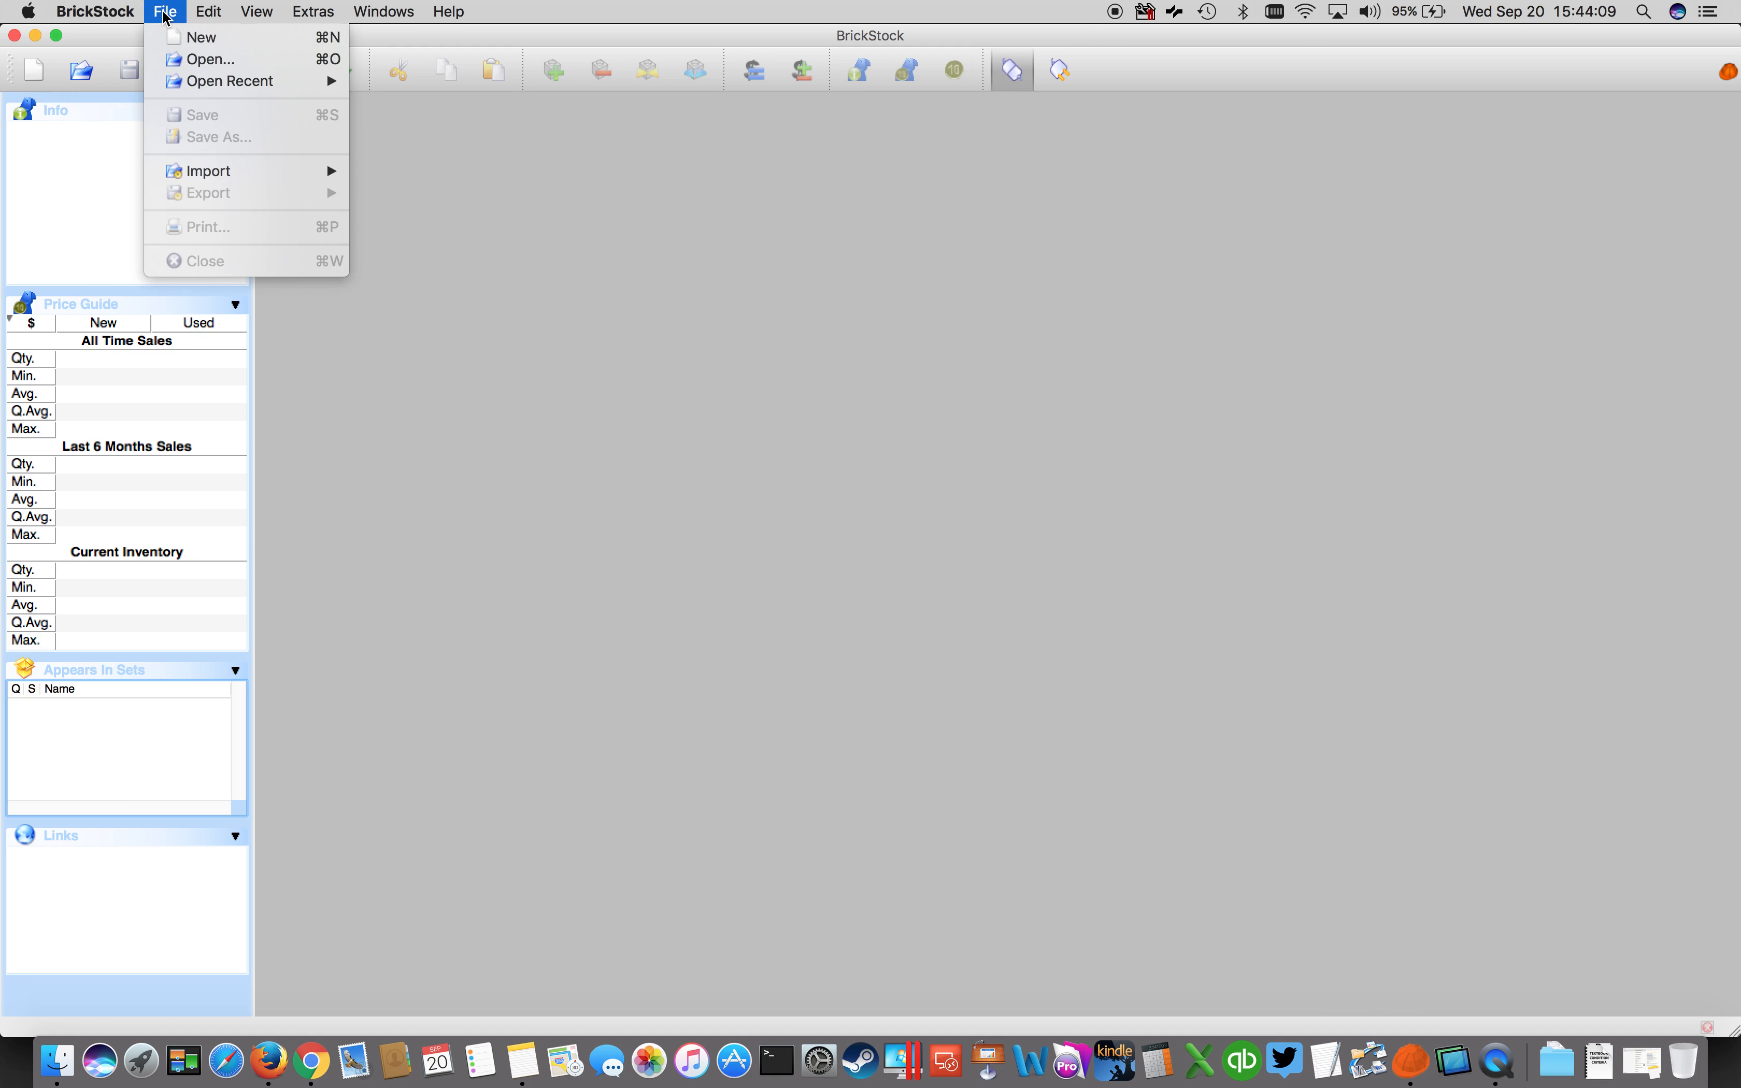
click(185, 39)
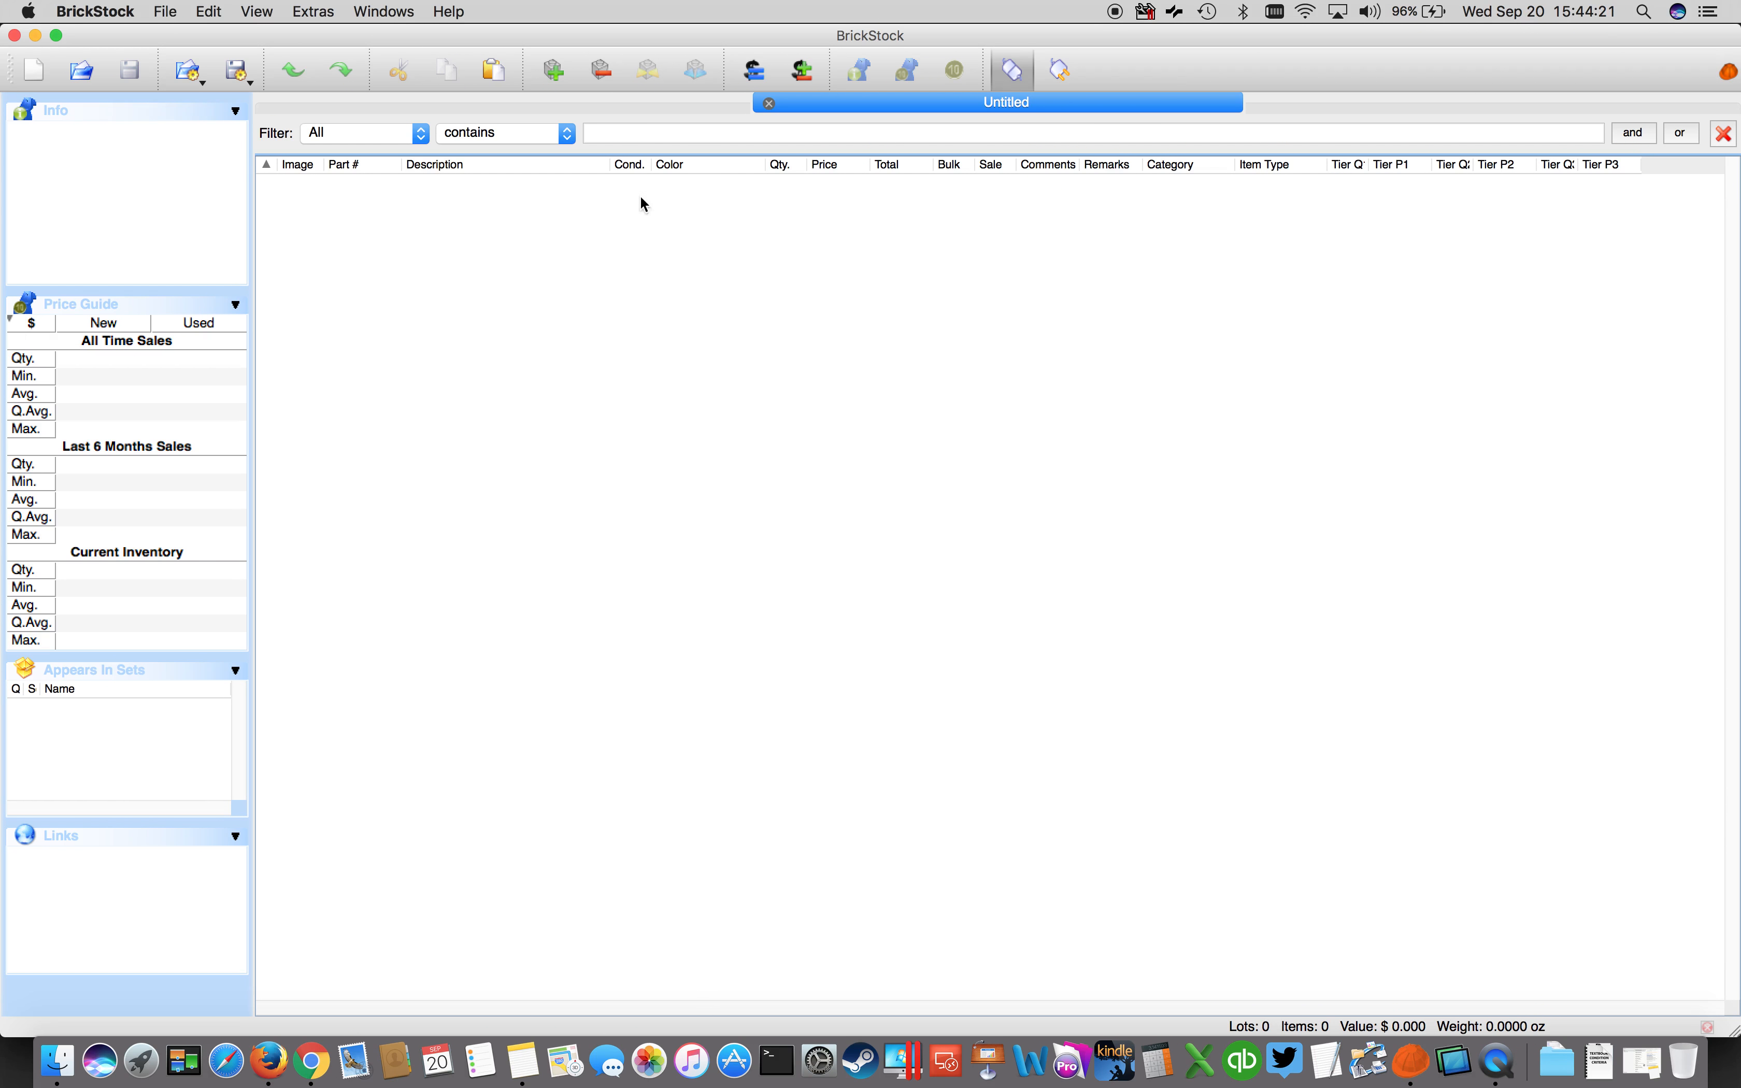
Start adding an item of type Set and filter the catalog by the Encounter on Jakku set number, 75148.
click(549, 72)
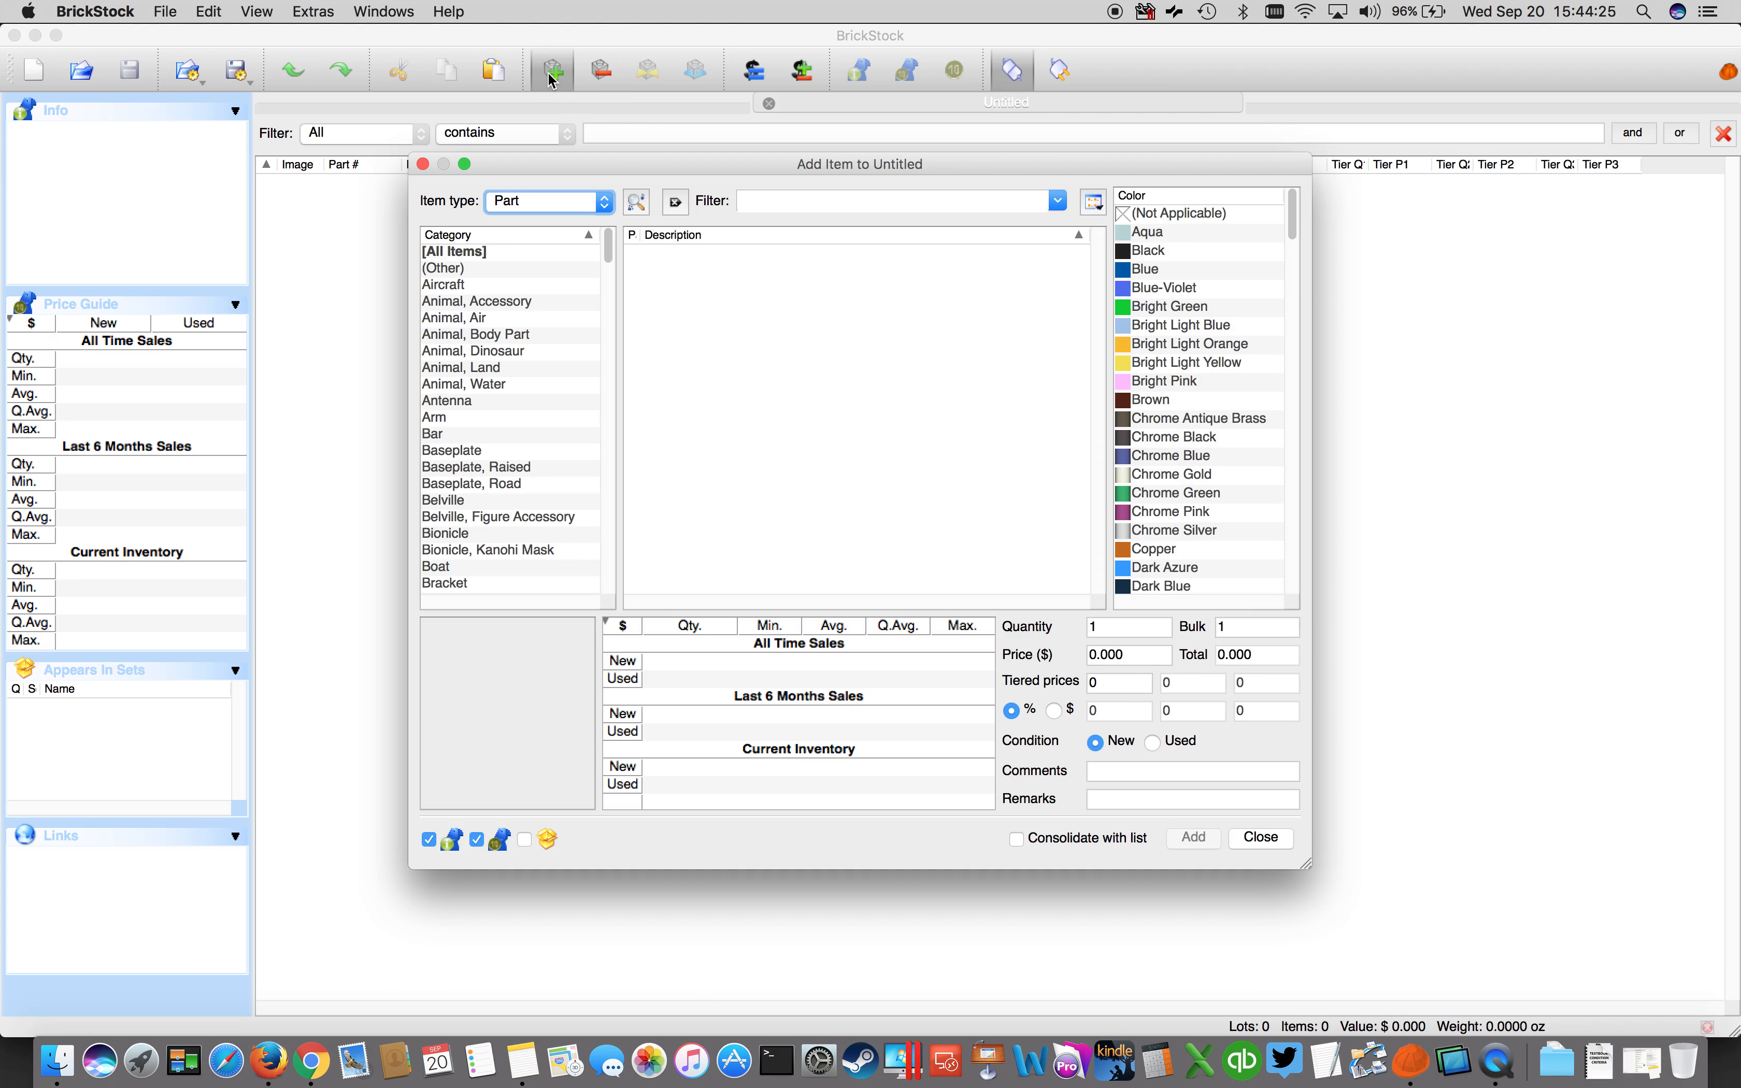
click(558, 202)
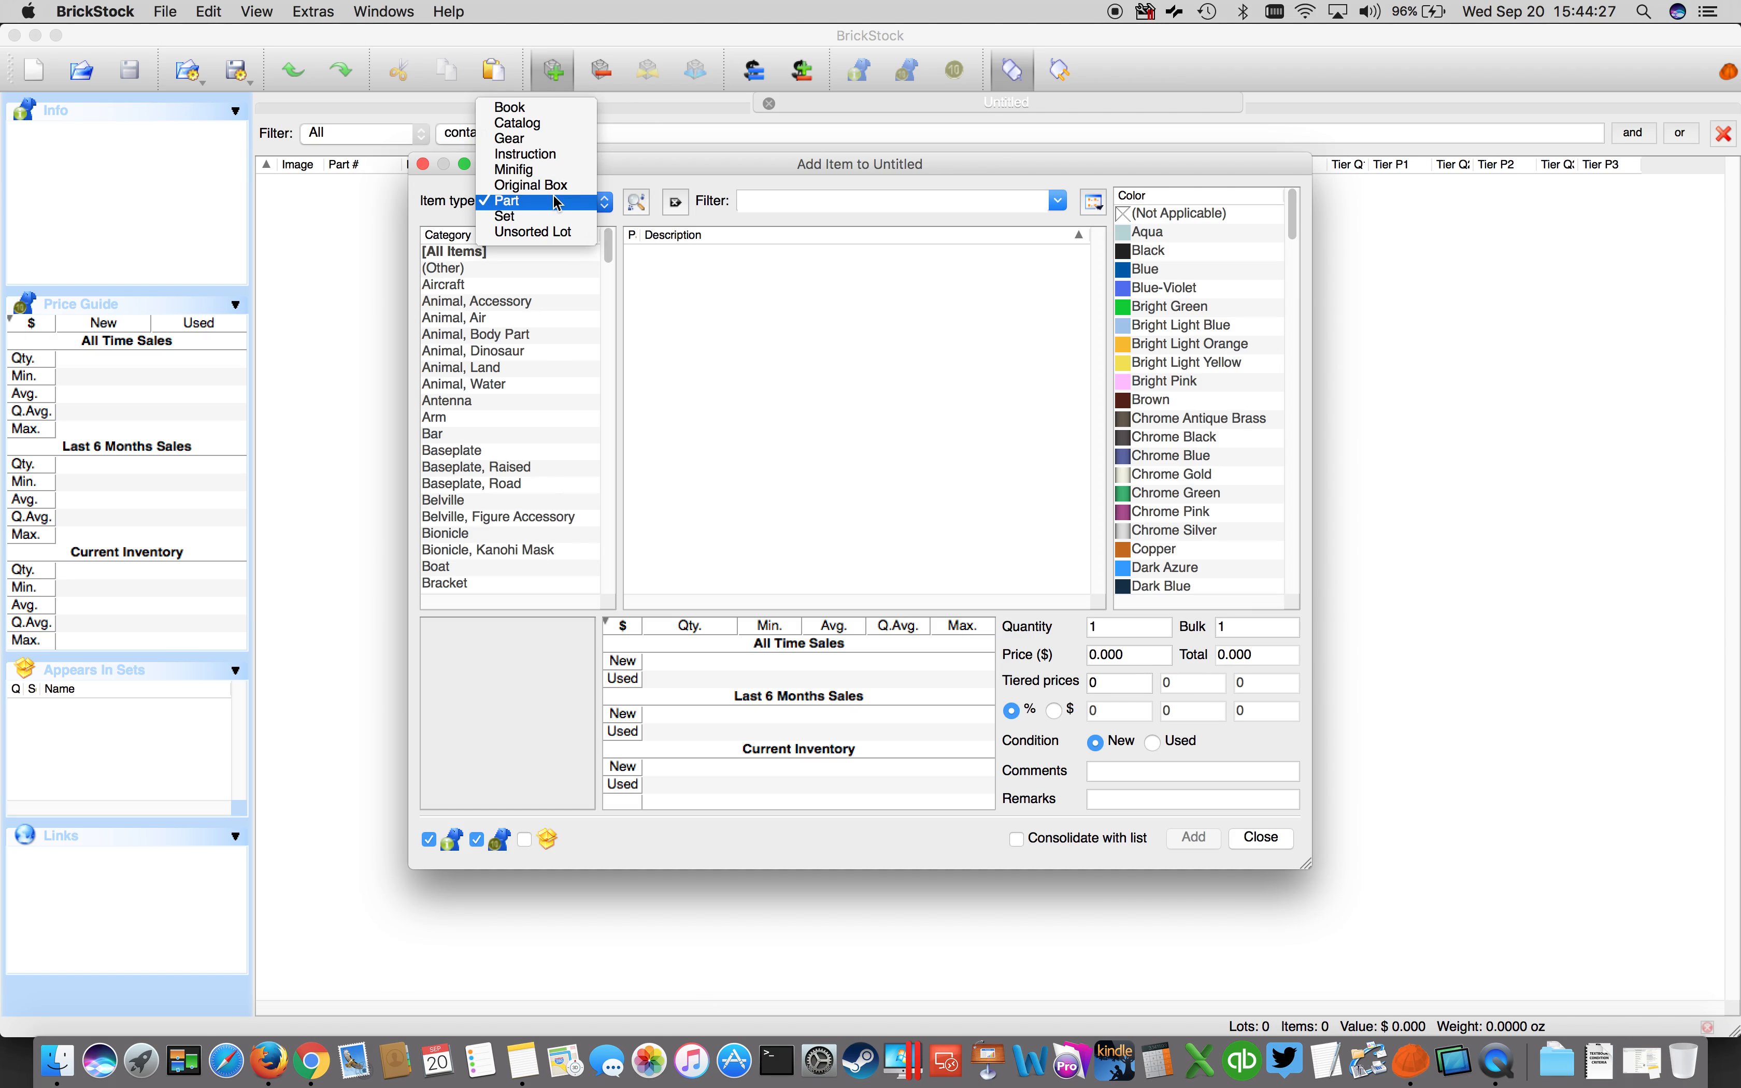
click(559, 219)
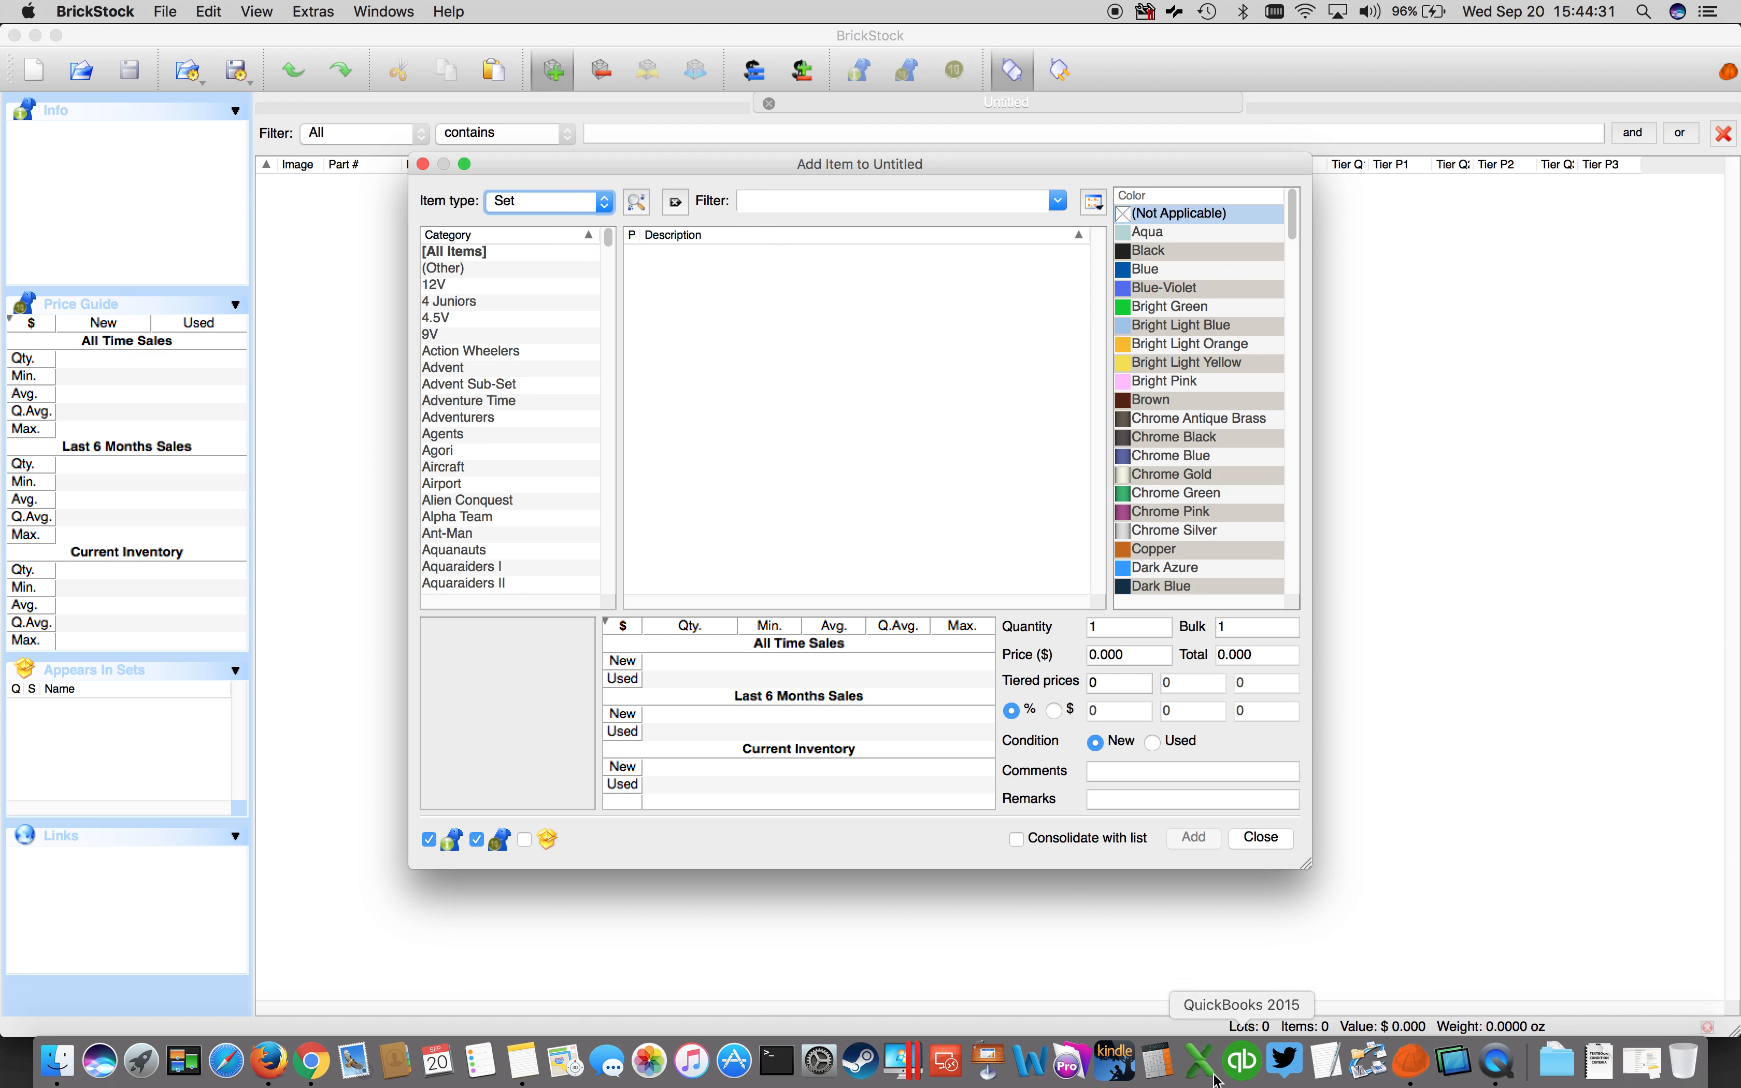
click(309, 1062)
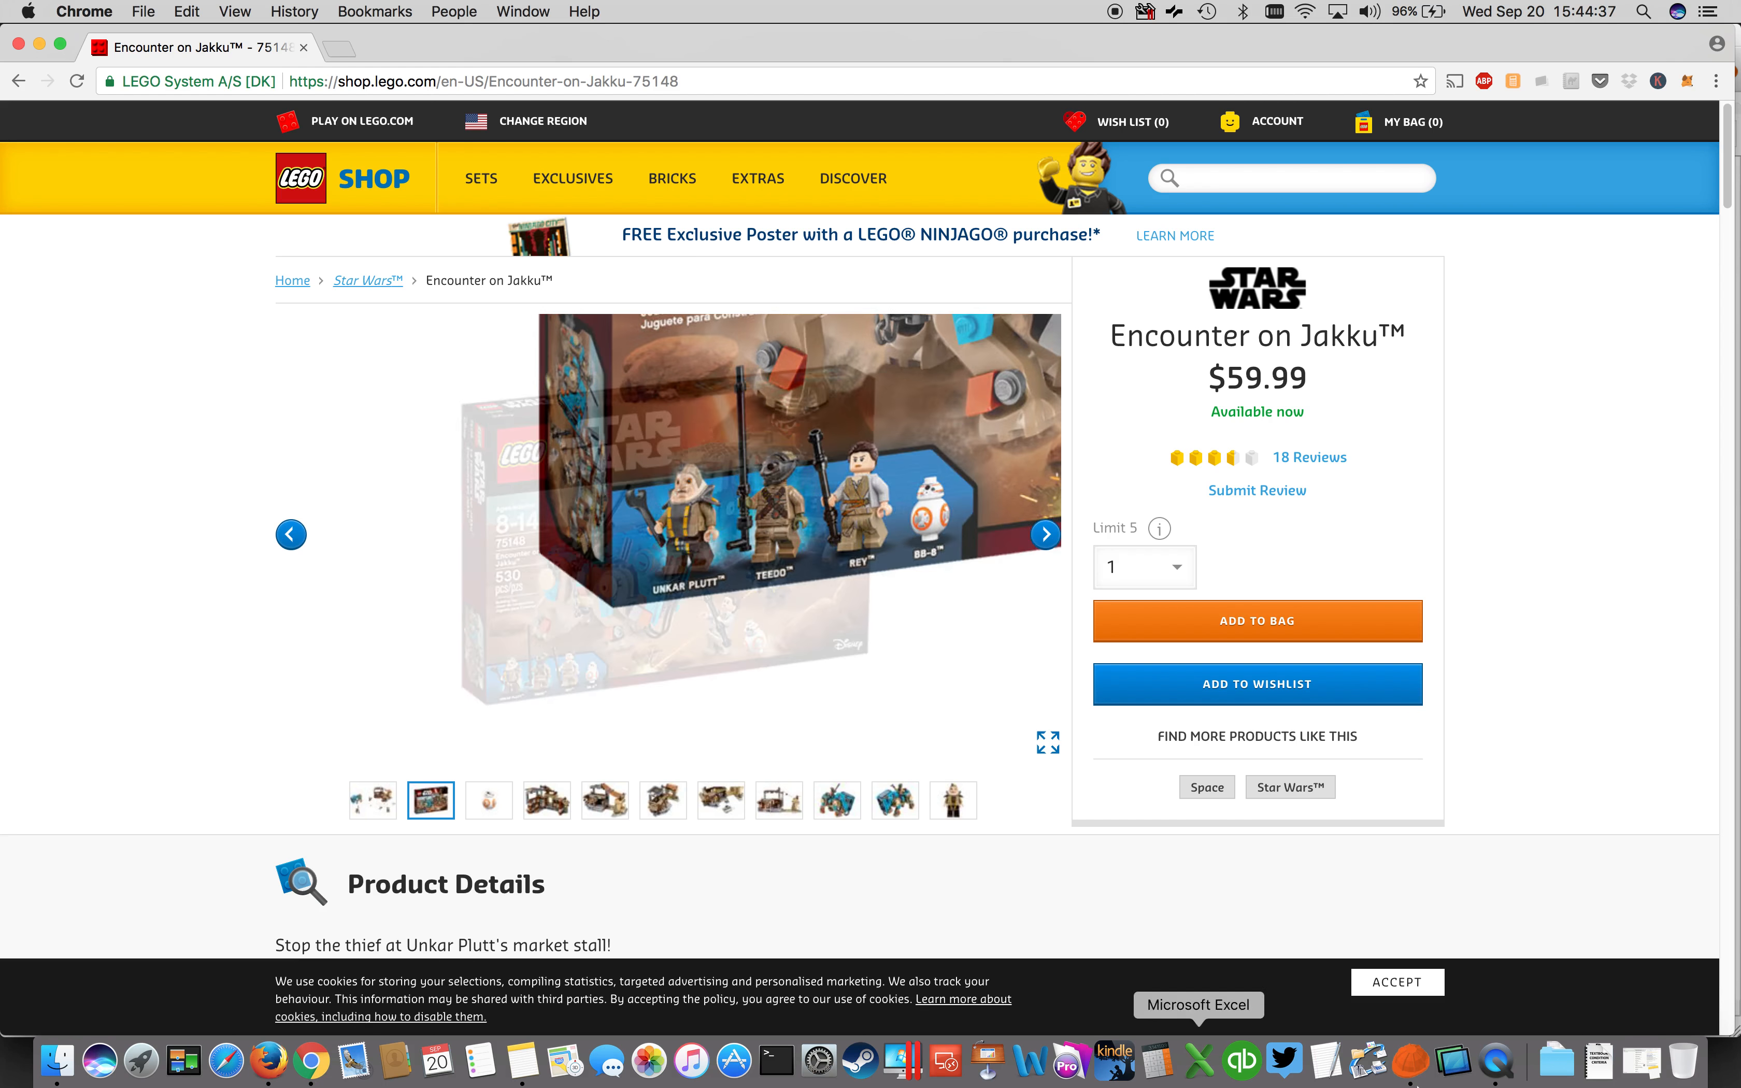
click(1412, 1065)
click(825, 202)
text(75)
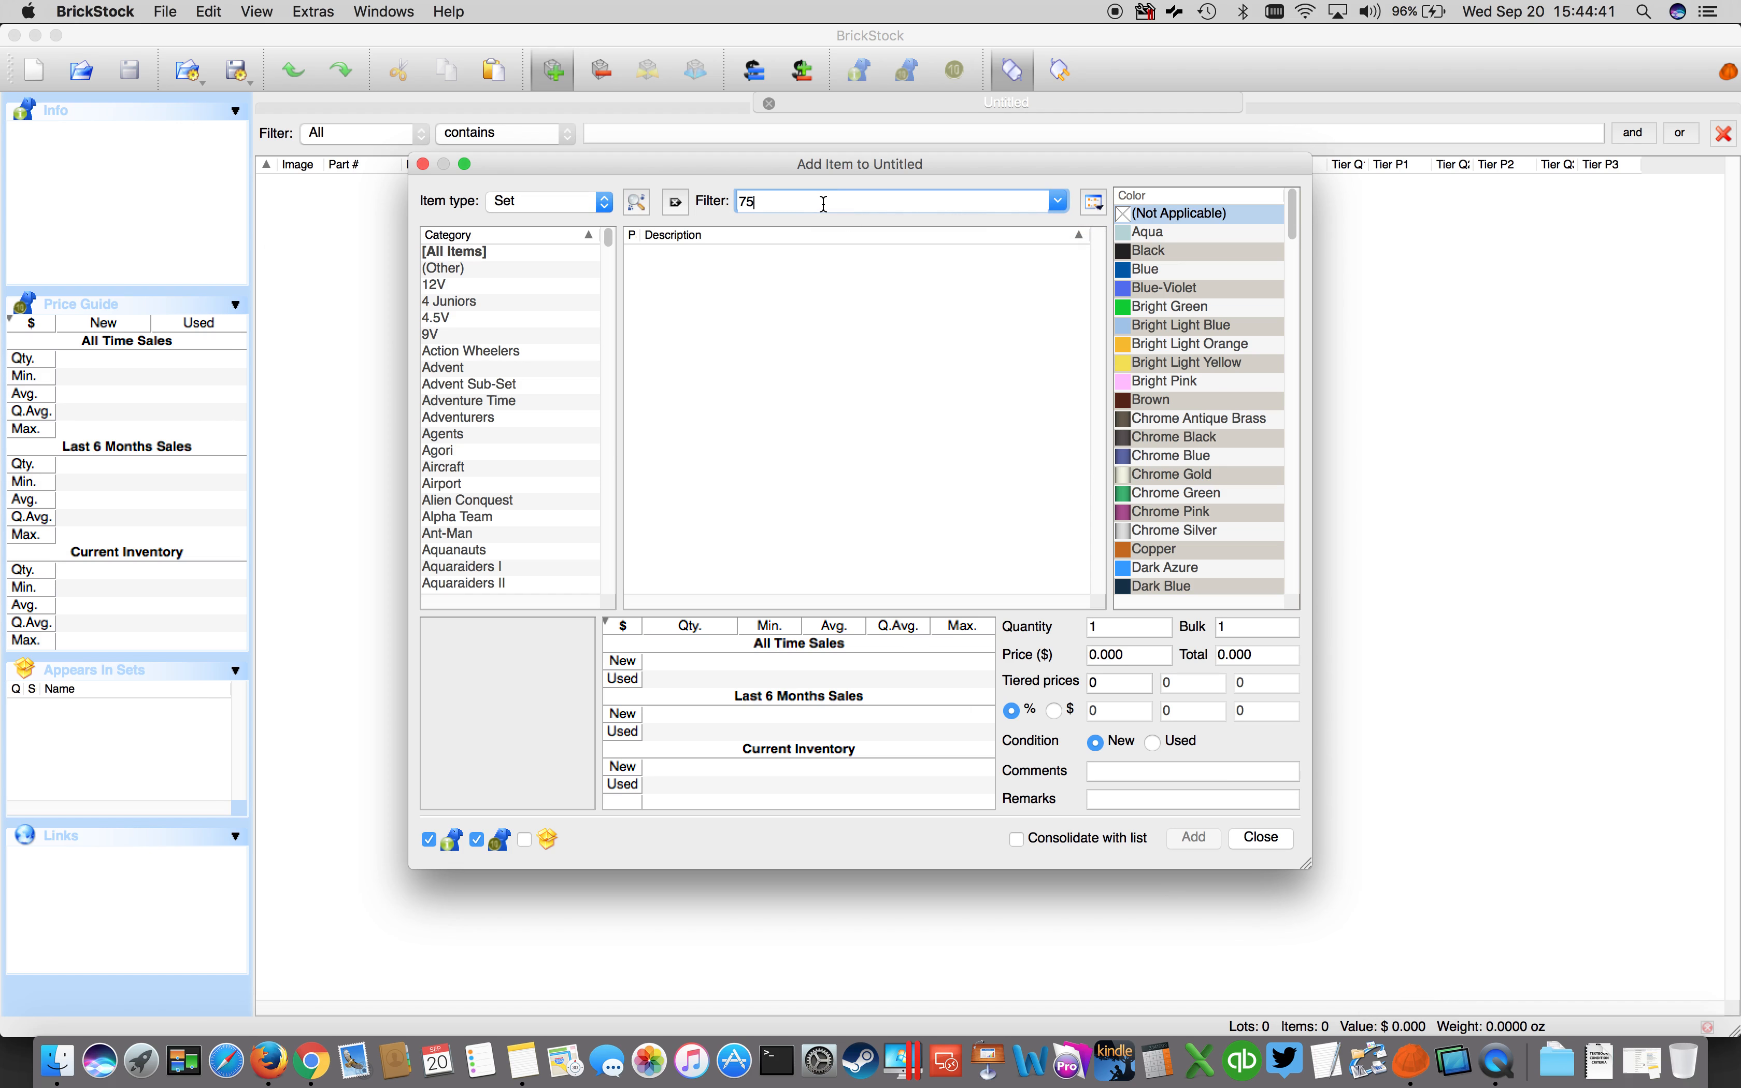
text(148)
Add set 75148-1 Encounter on Jakku from the Star Wars category in new condition, and finish adding items.
click(613, 241)
drag(613, 241, 612, 516)
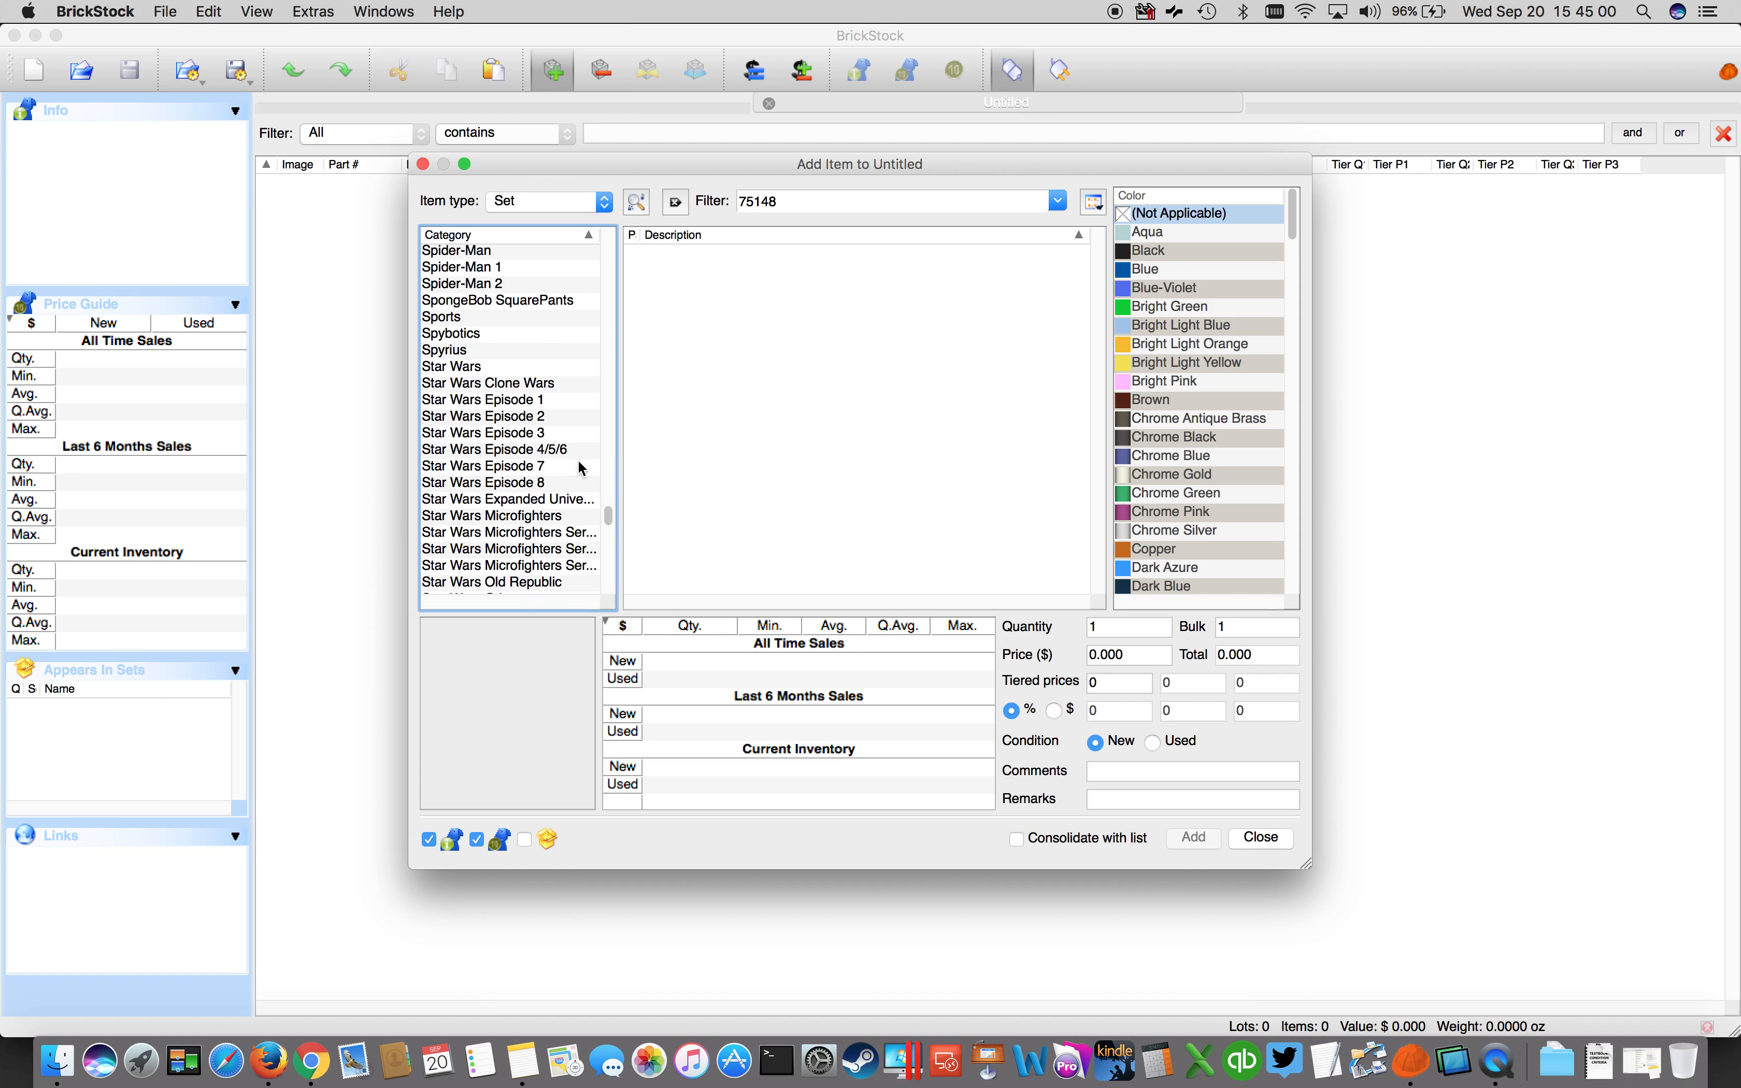
click(478, 369)
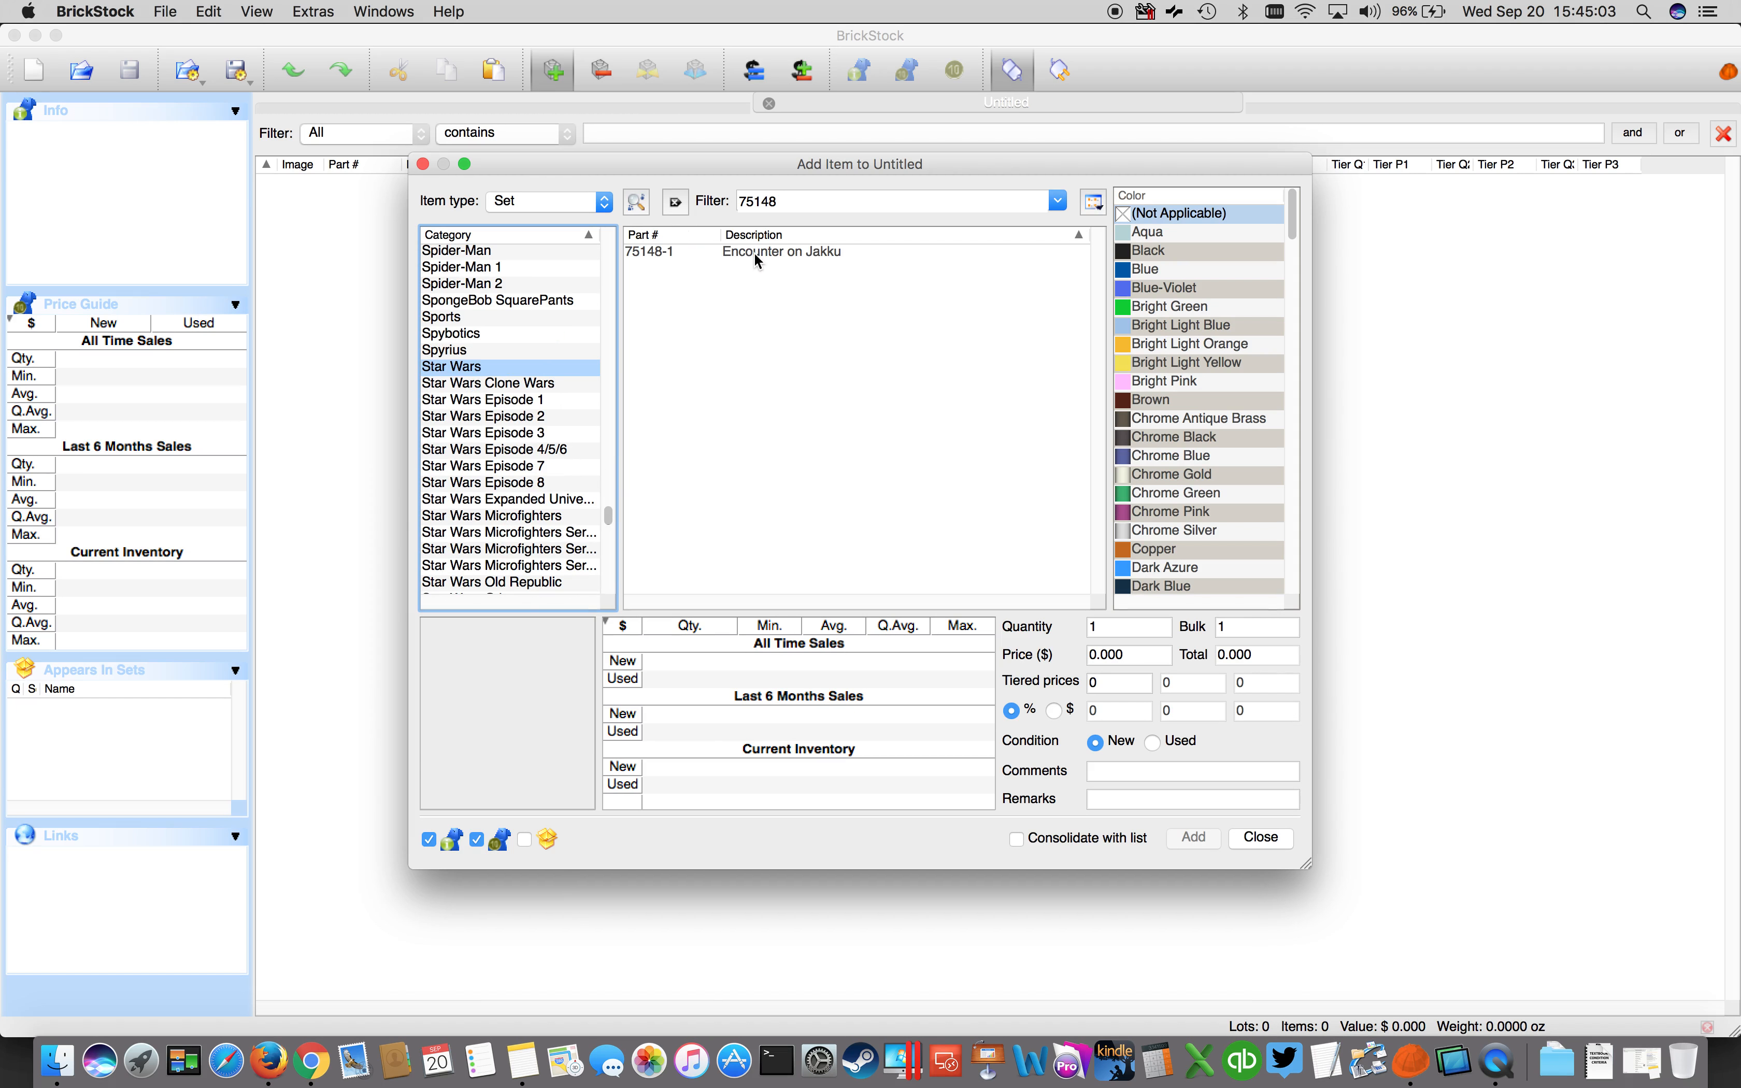
mouse_move(755, 256)
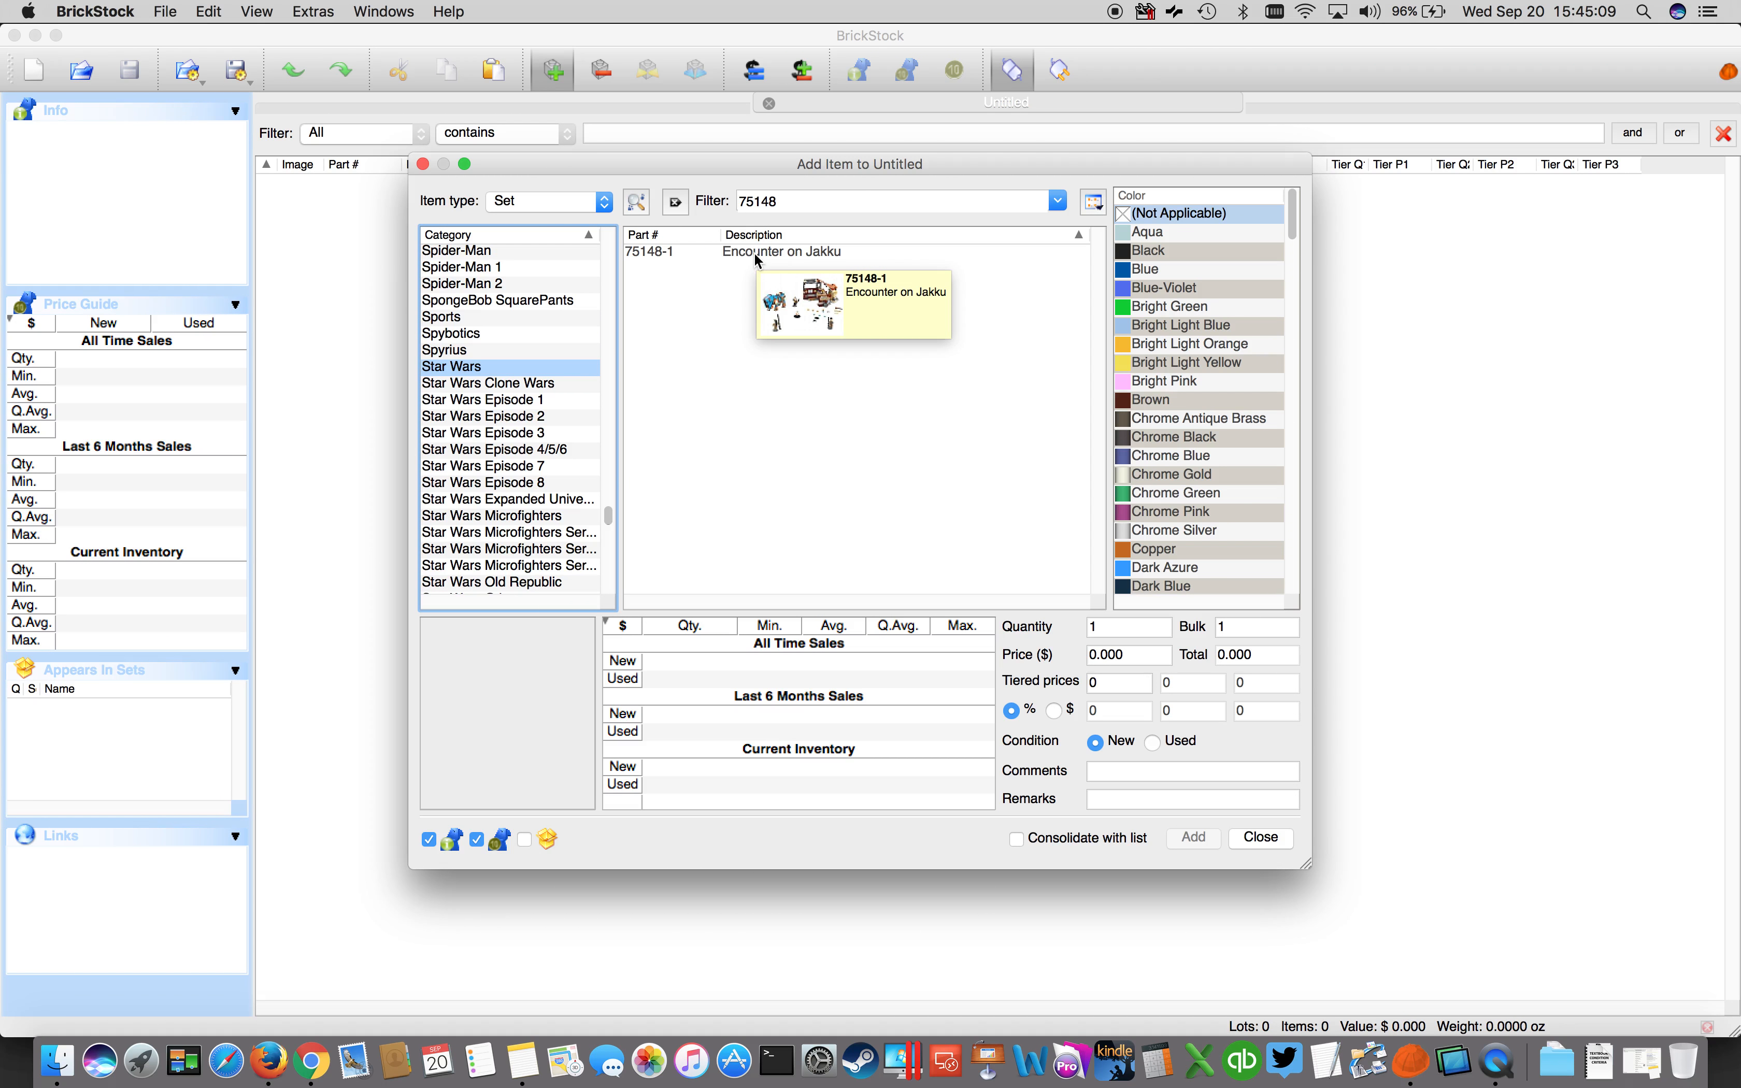
click(754, 255)
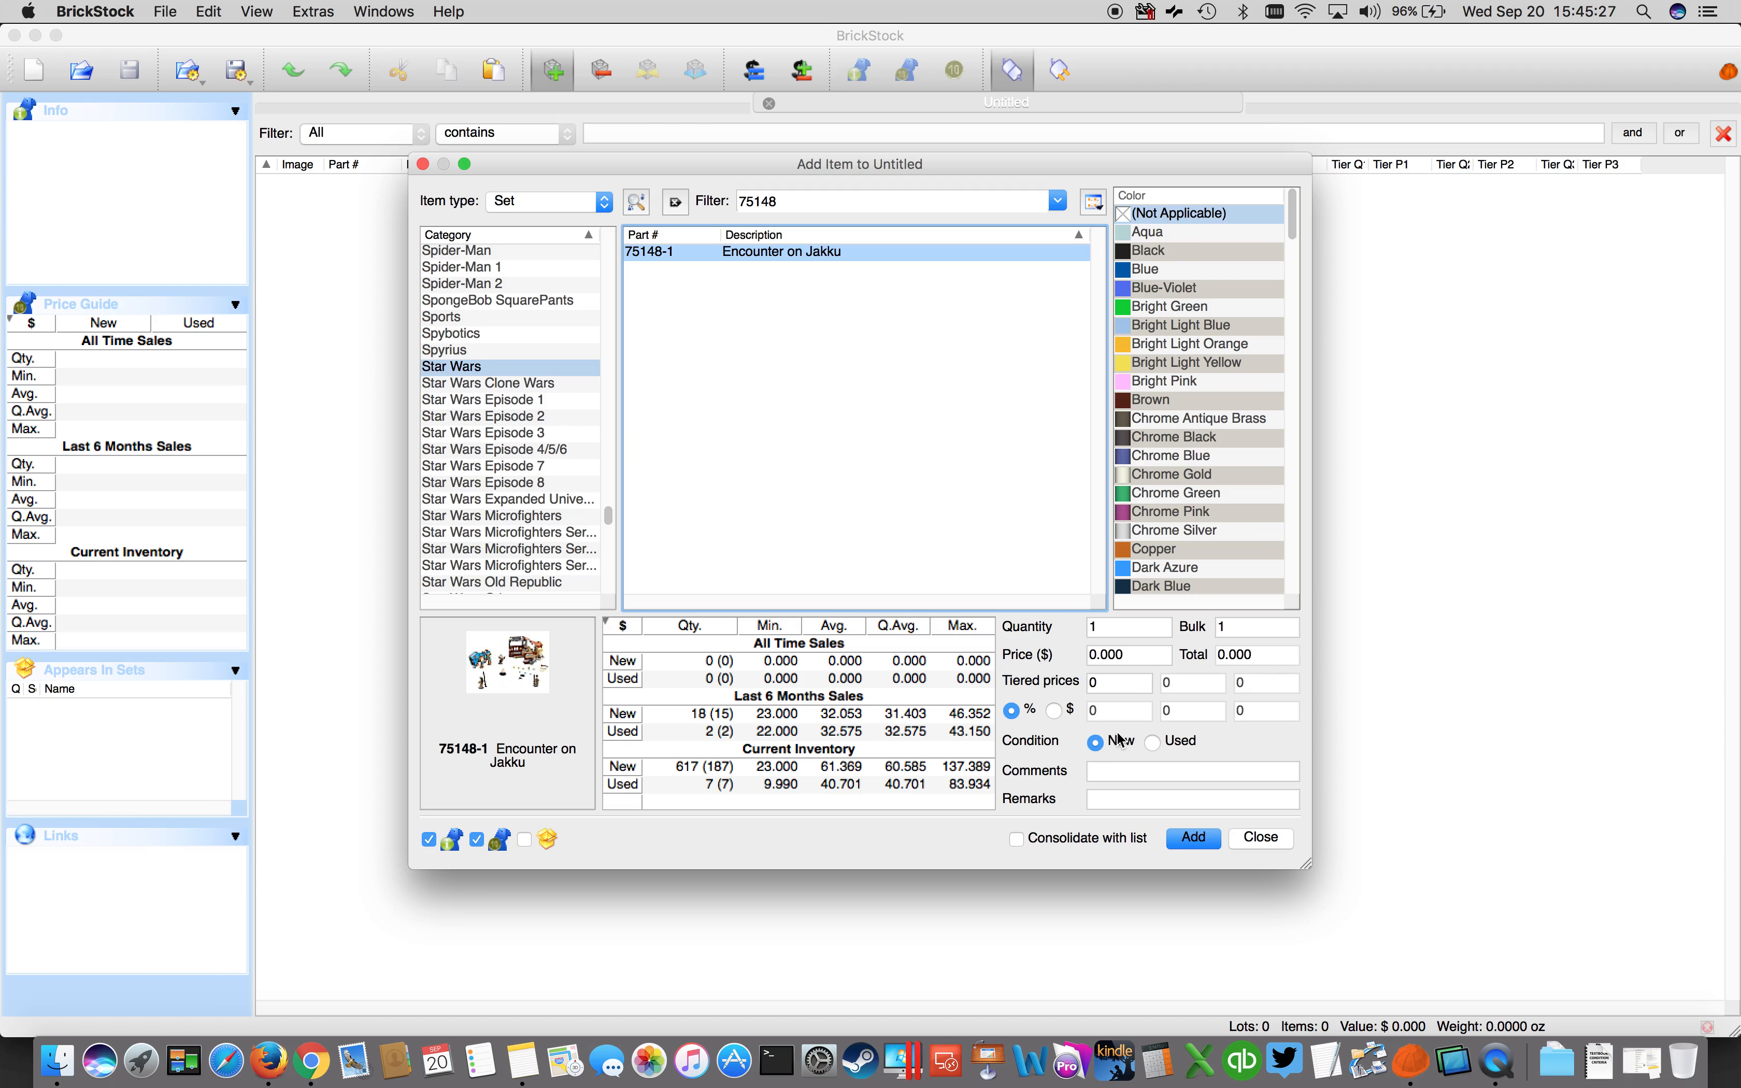
click(1191, 840)
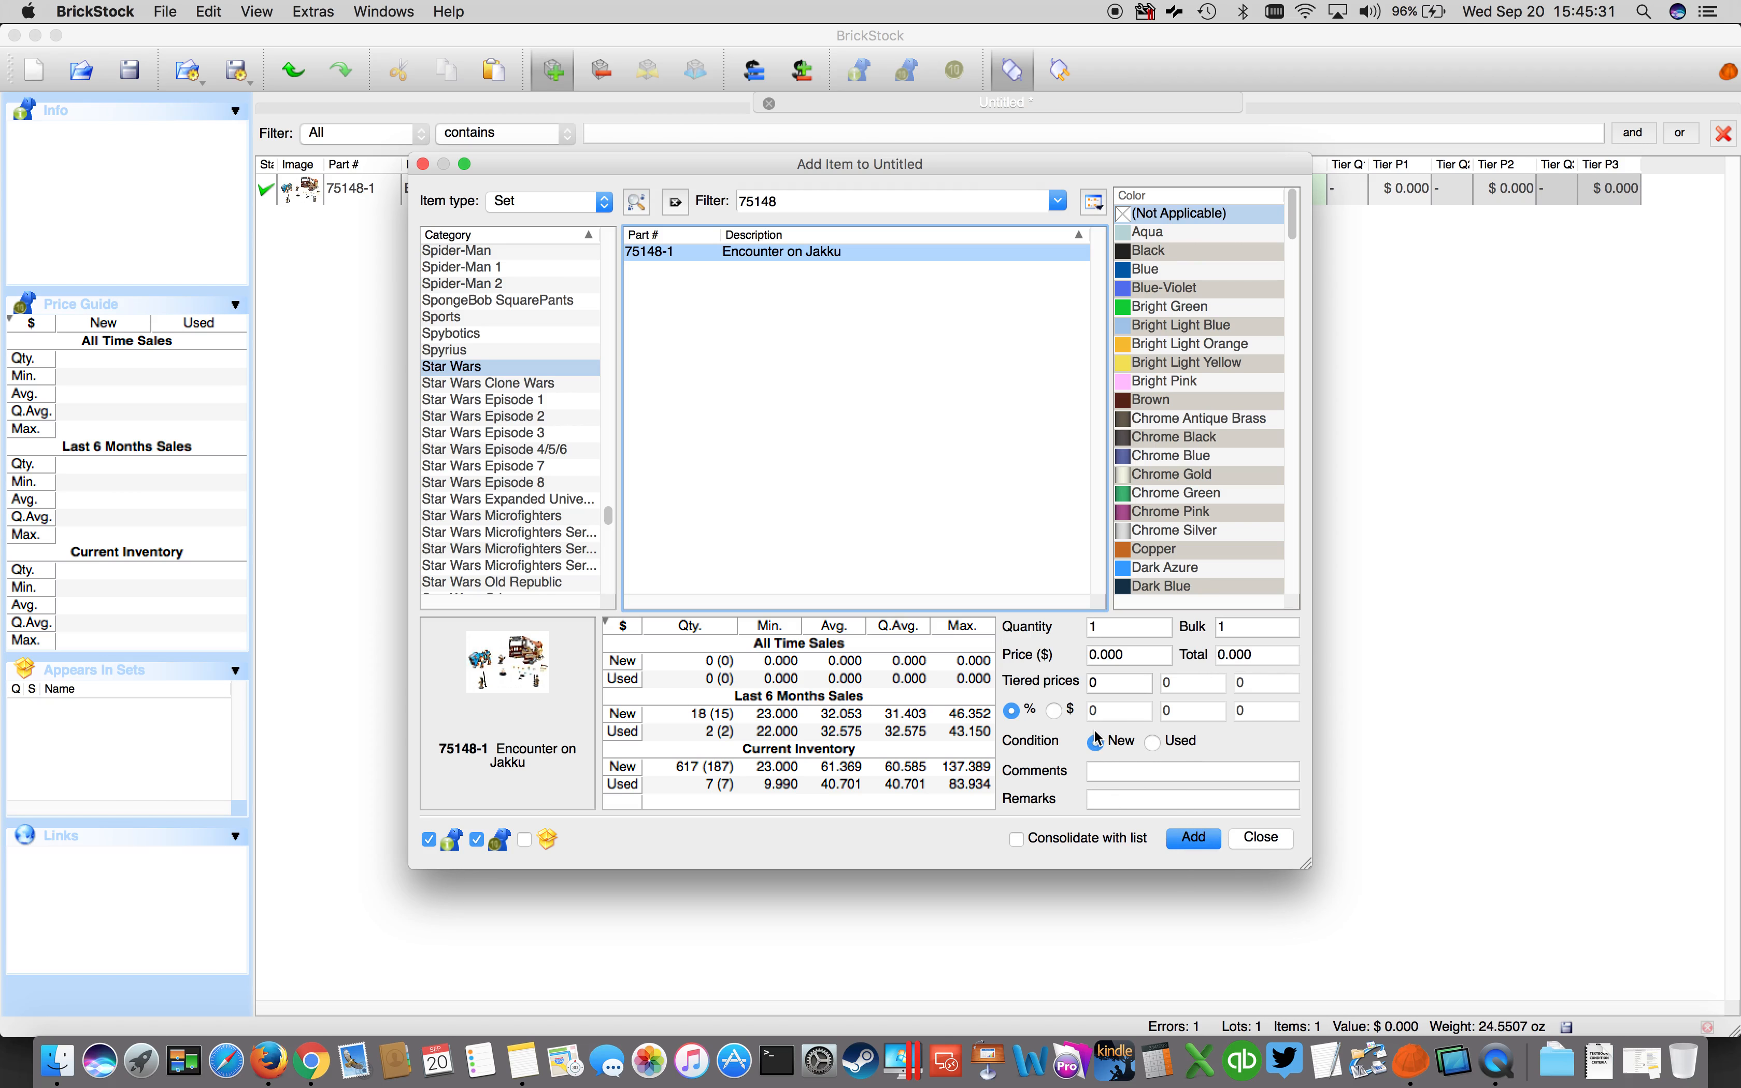
click(1262, 839)
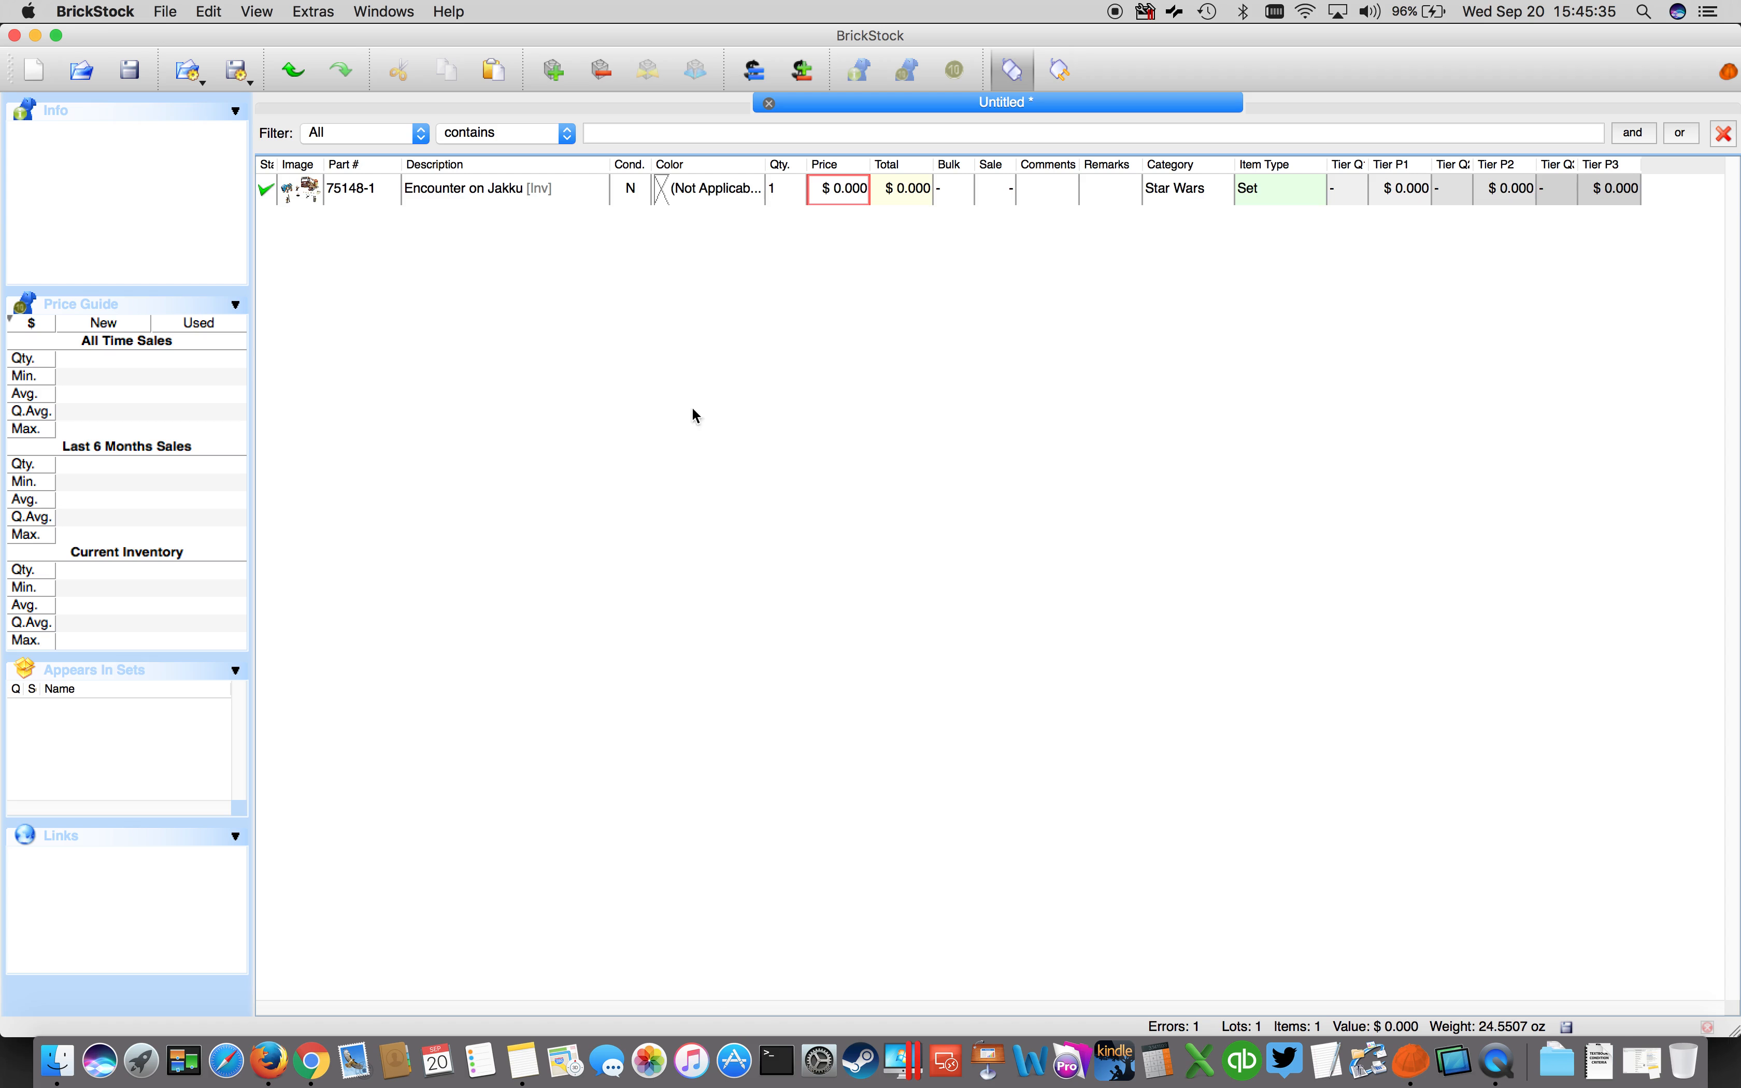
Part out the Encounter on Jakku set with a quantity of 5.
click(488, 191)
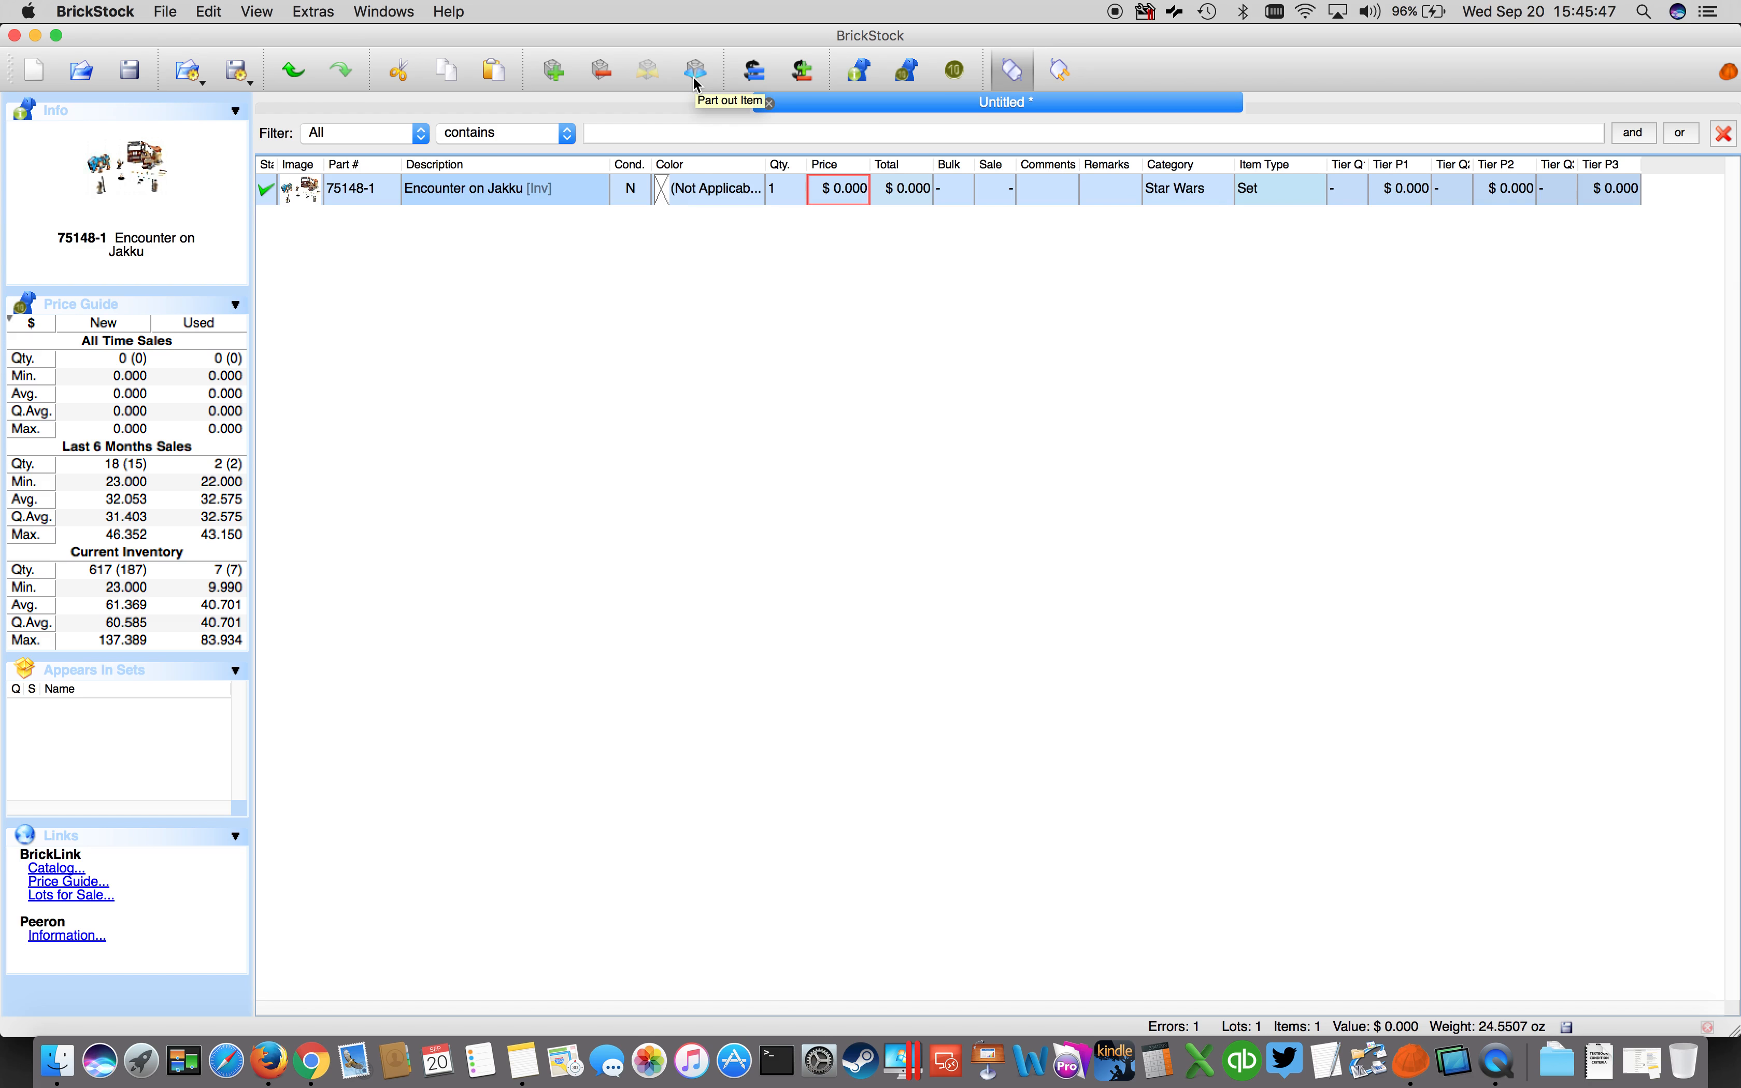
right_click(535, 199)
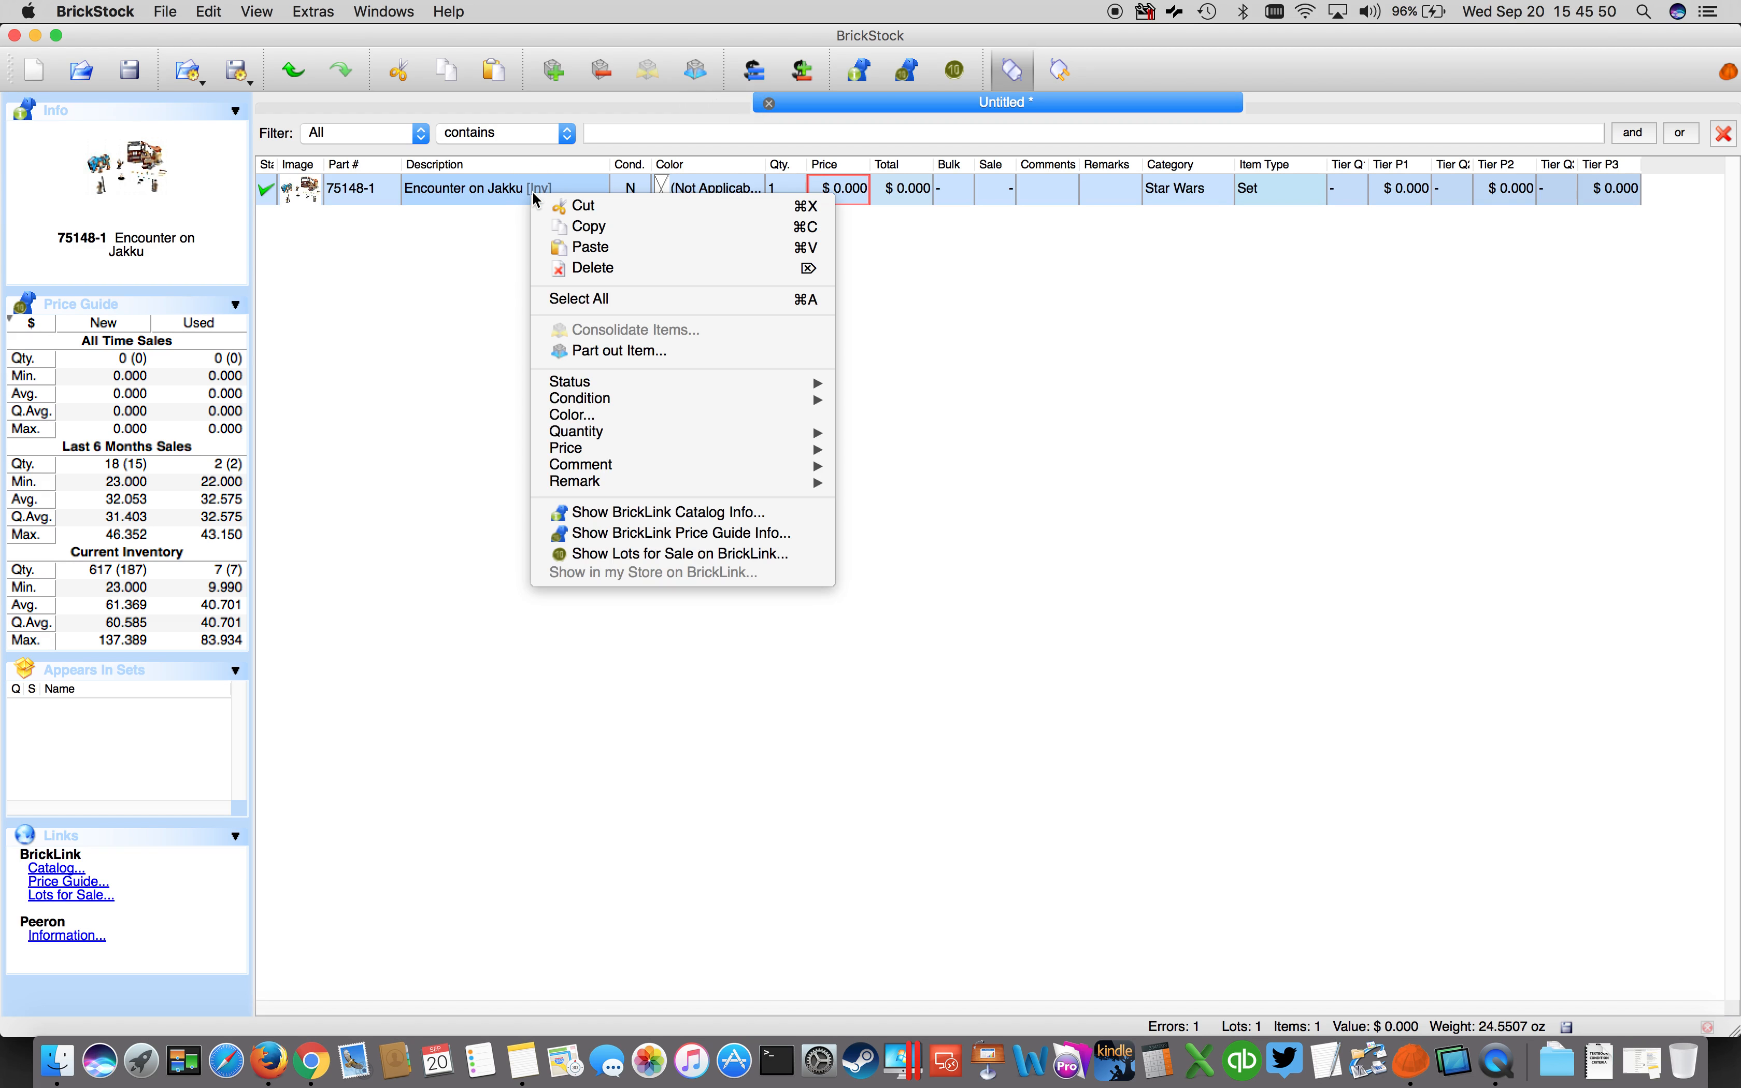
click(680, 351)
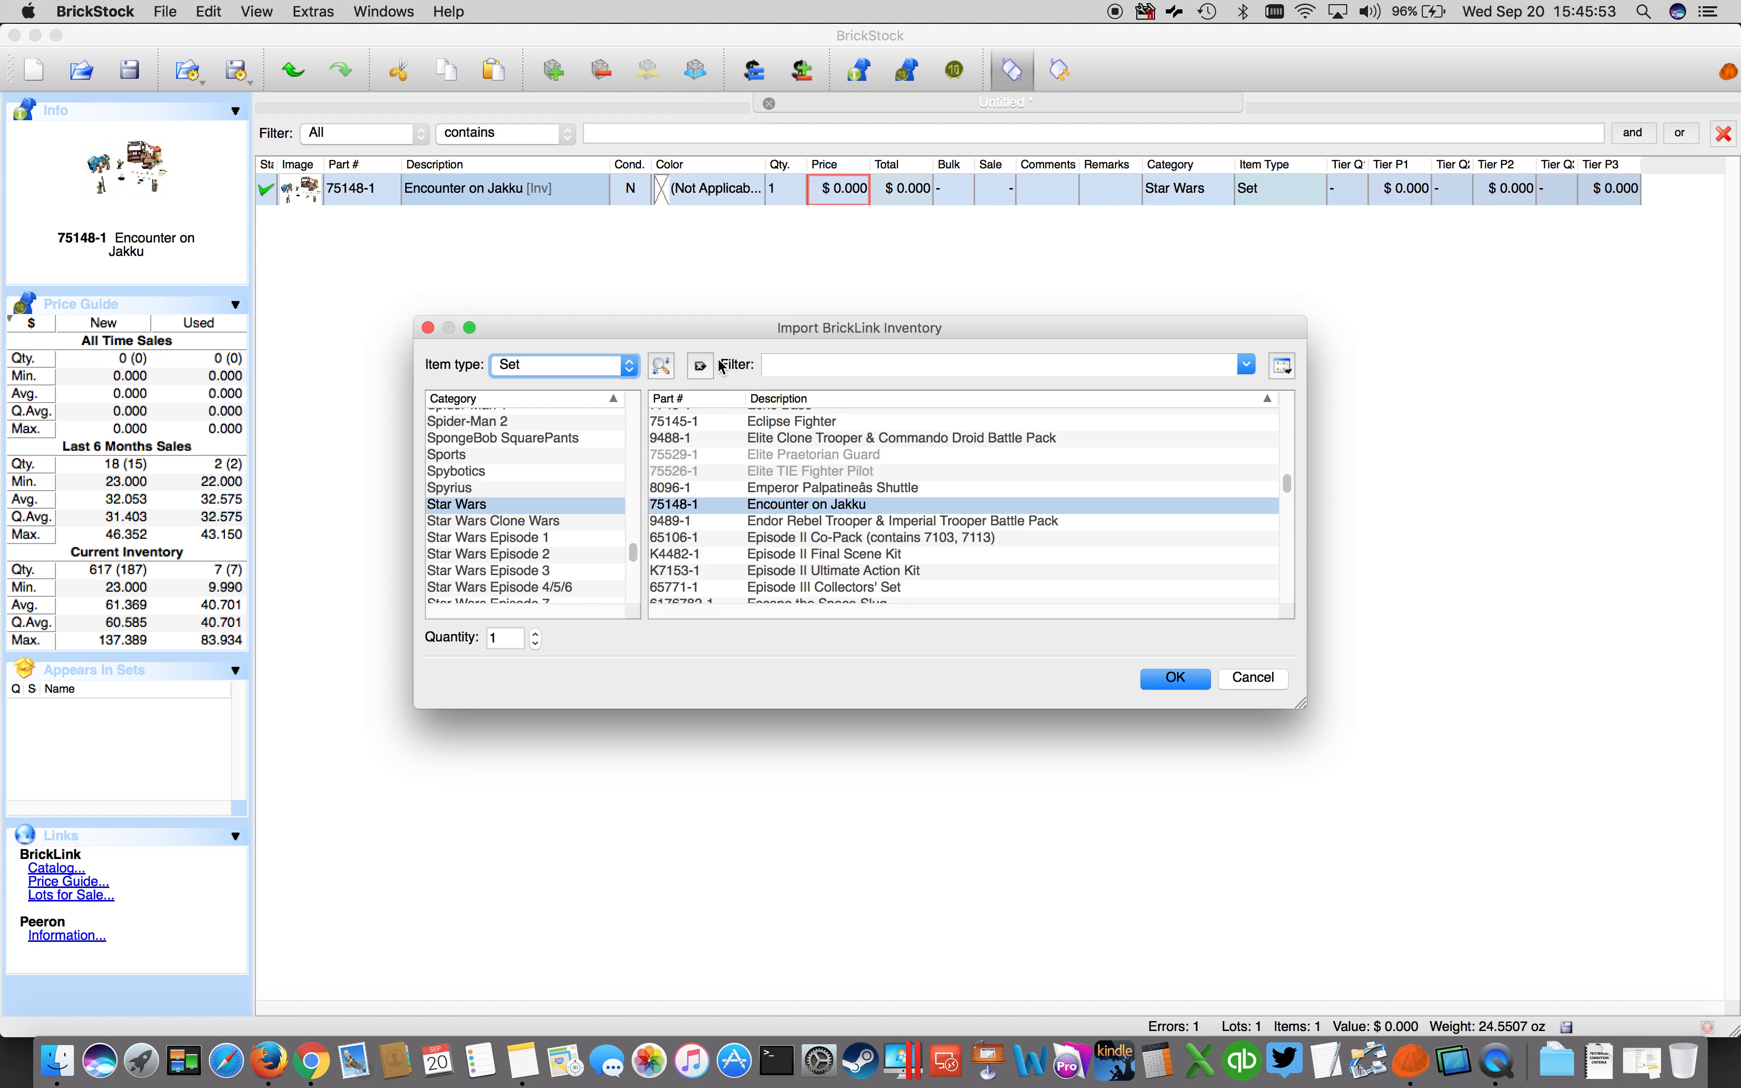
click(518, 641)
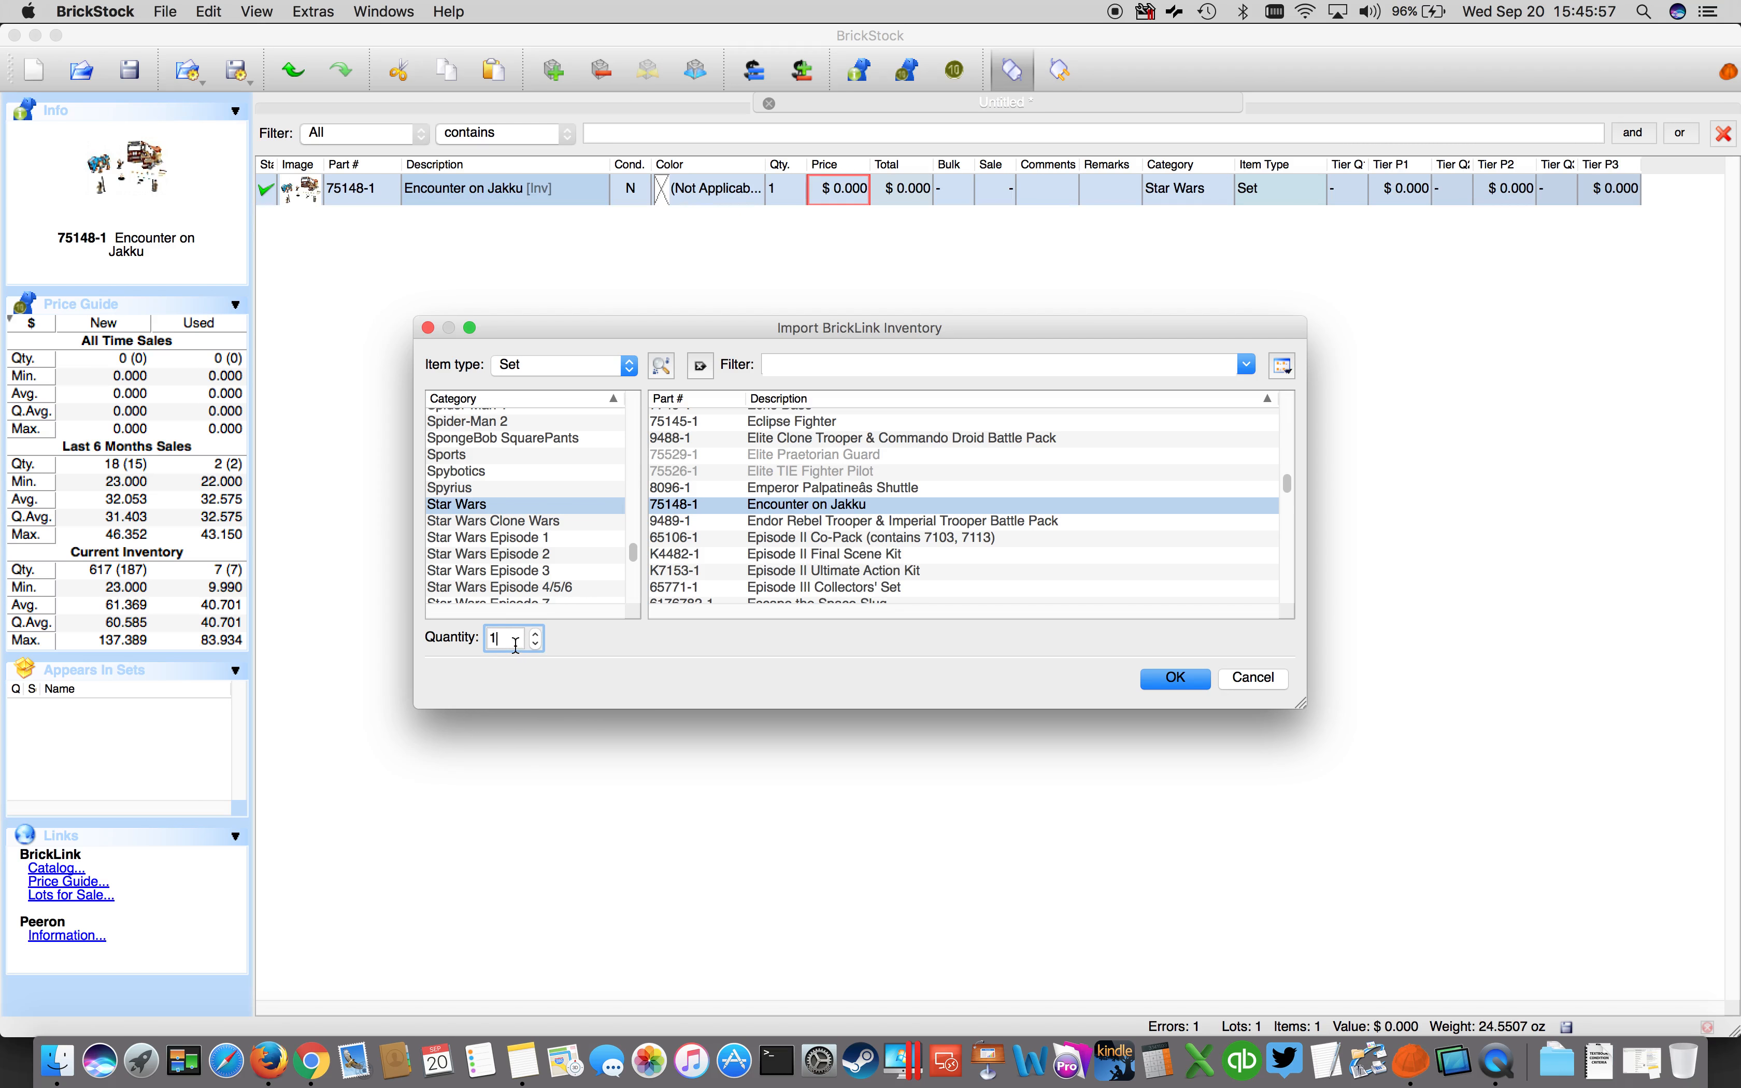
double_click(511, 639)
click(1177, 679)
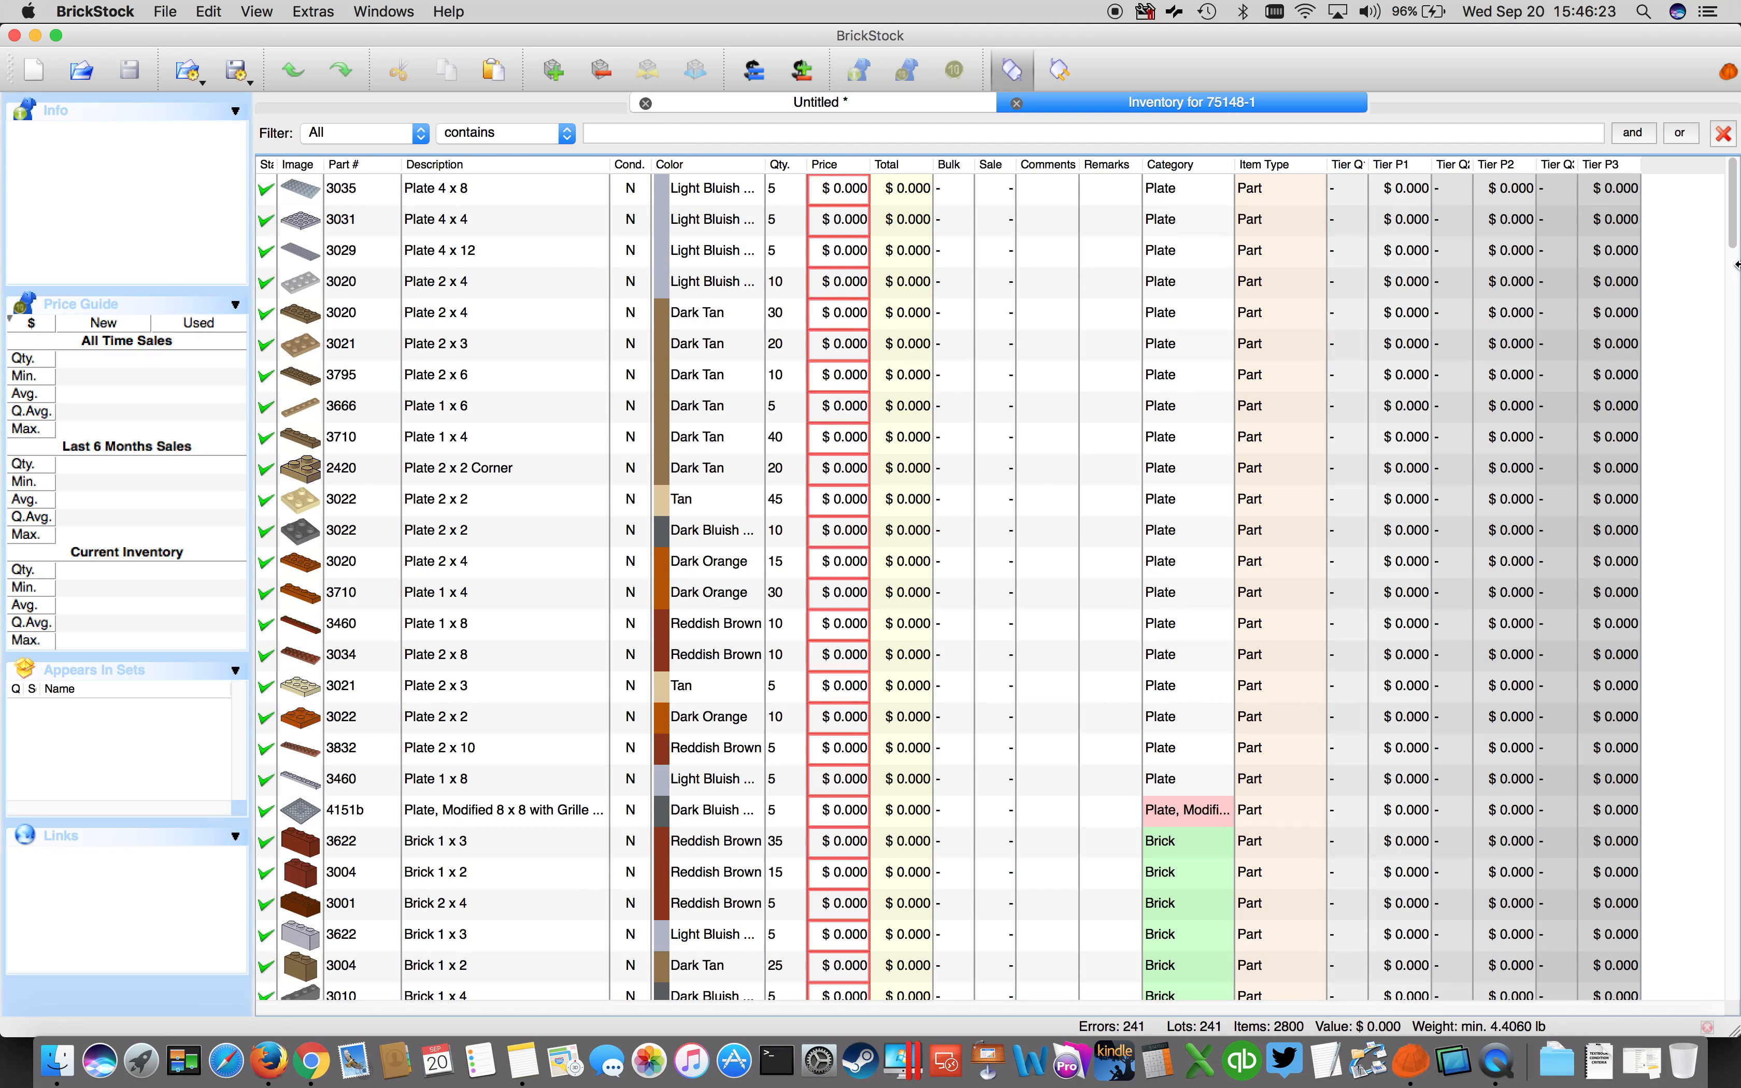
Examine the parted-out inventory for its minifigures, extra parts and the counterpart mini blaster 15391c01.
scroll(1734, 257, down, 3)
scroll(1734, 259, down, 15)
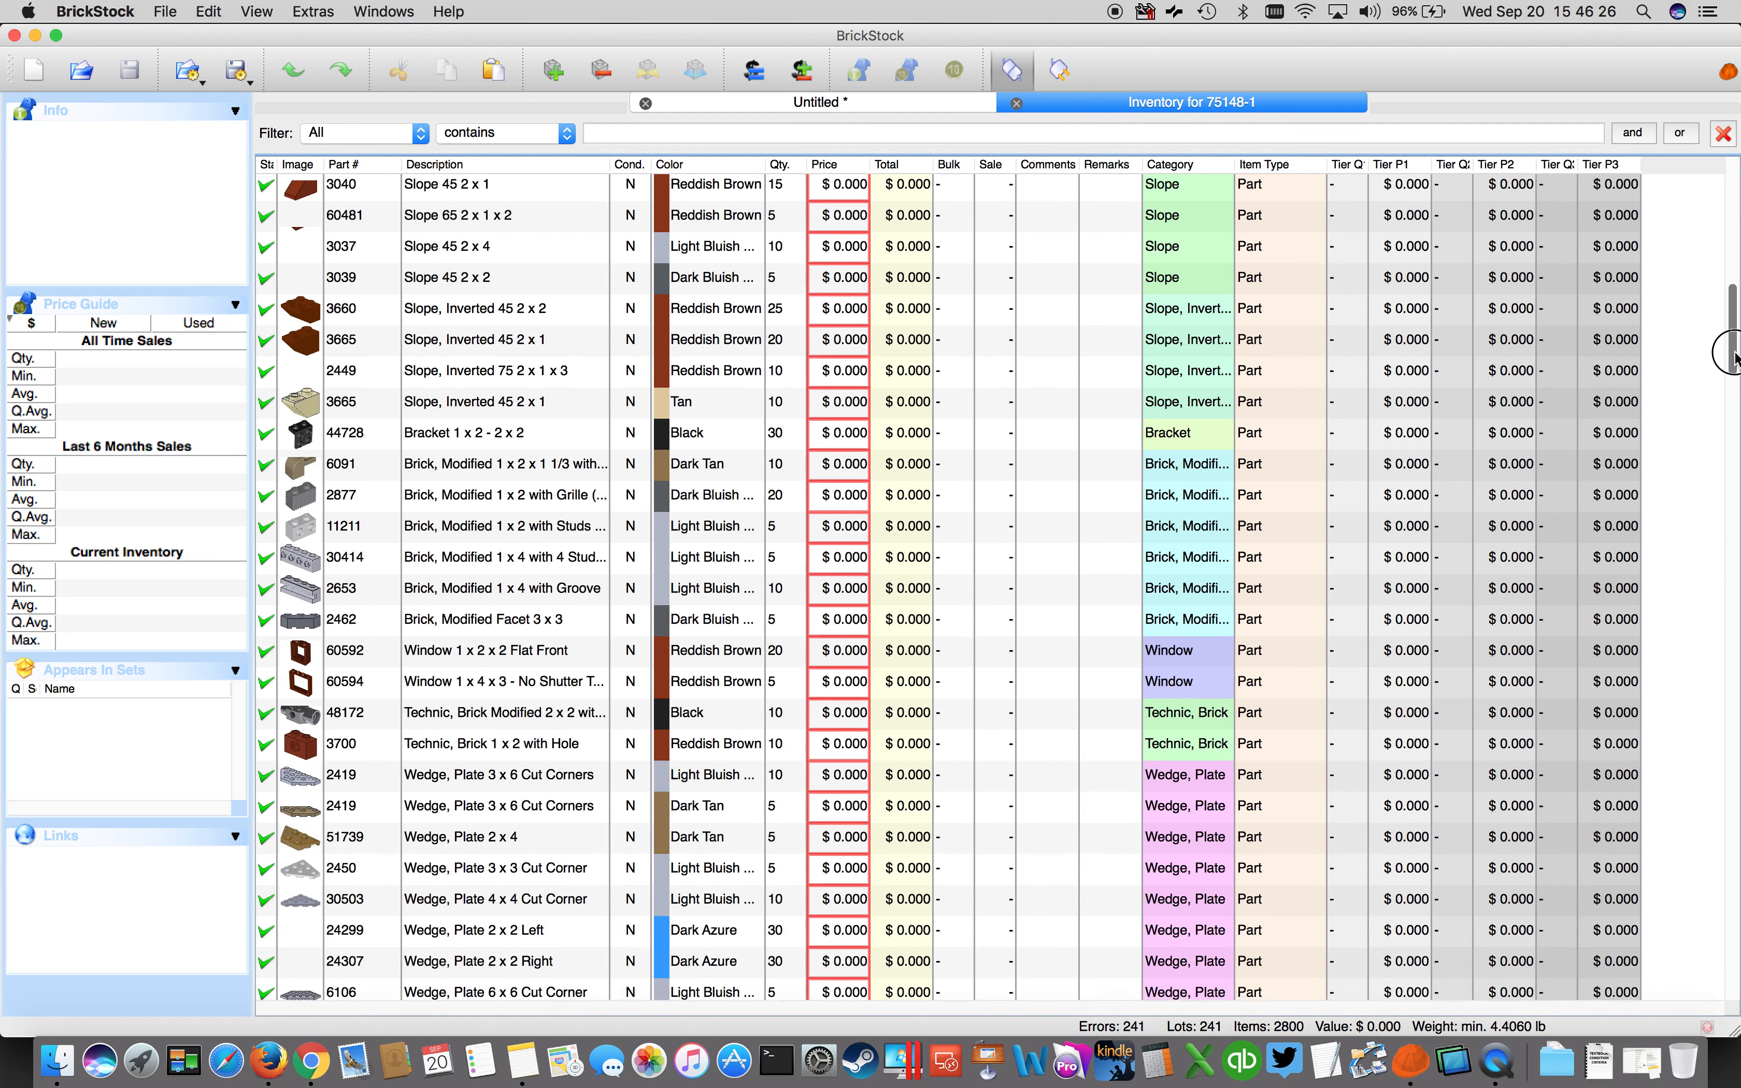
drag(1732, 353, 1732, 925)
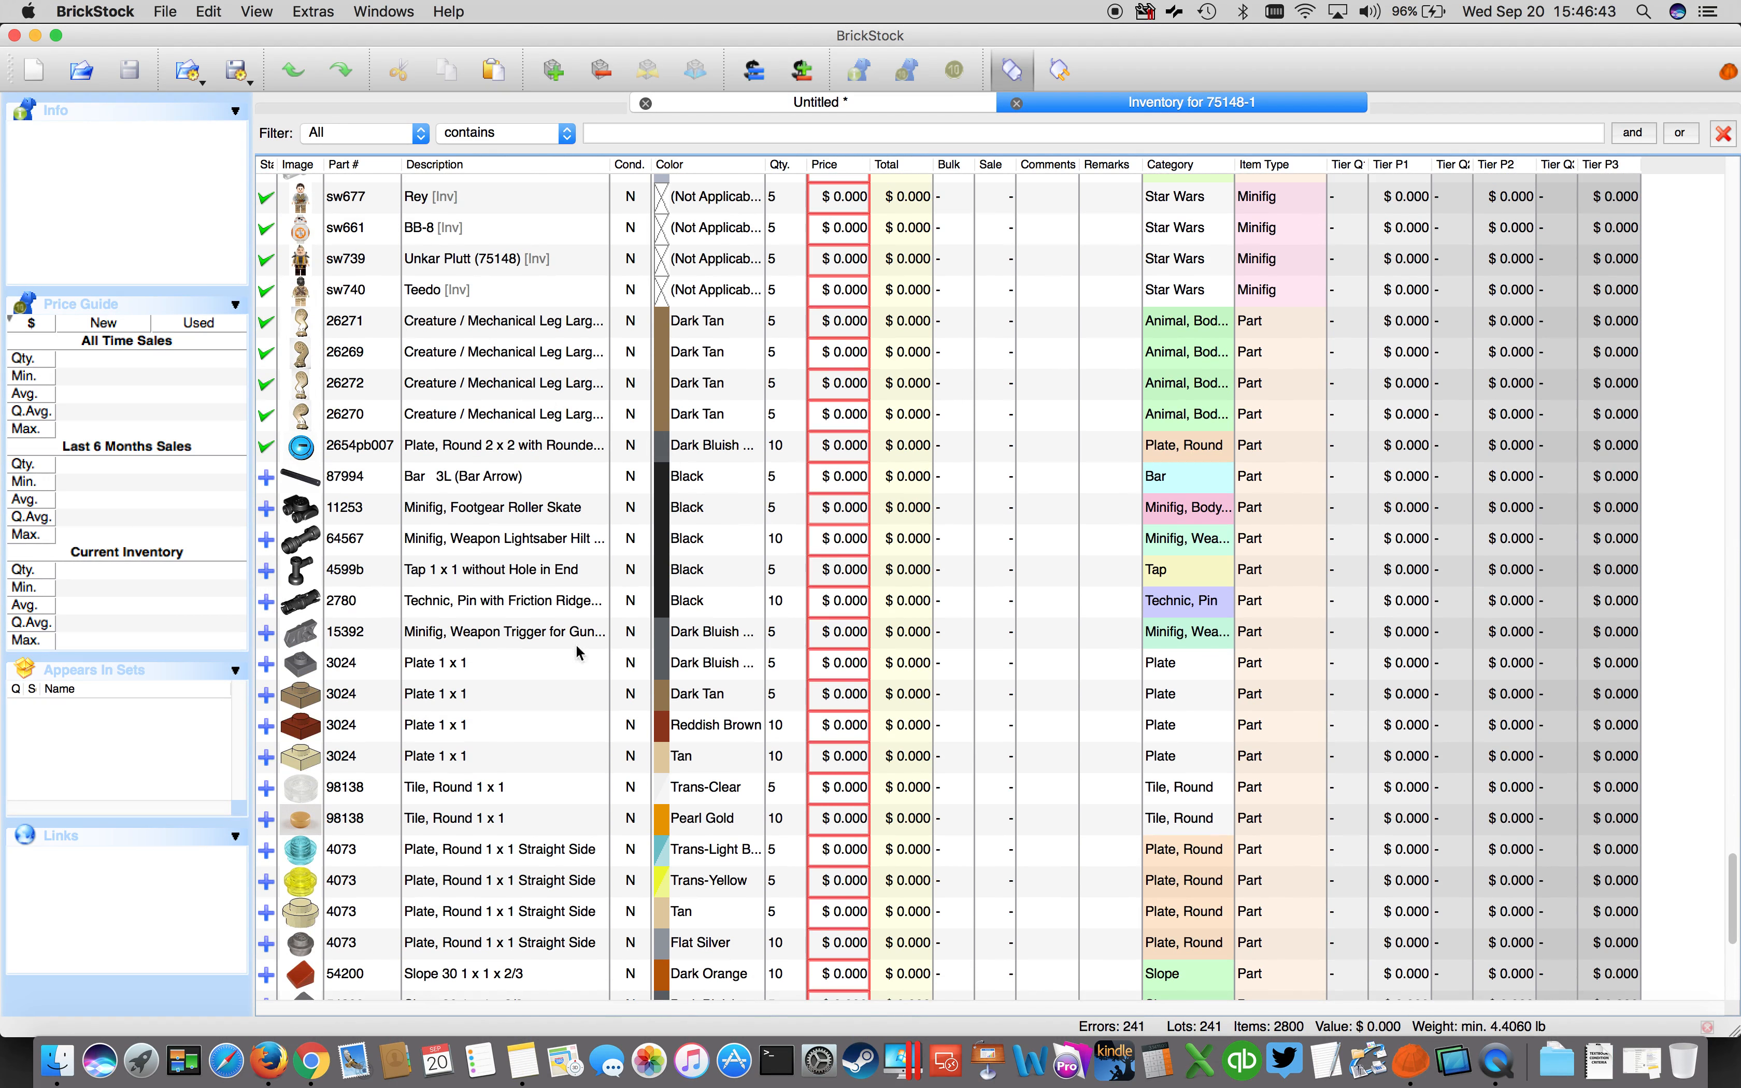
scroll(540, 577, down, 3)
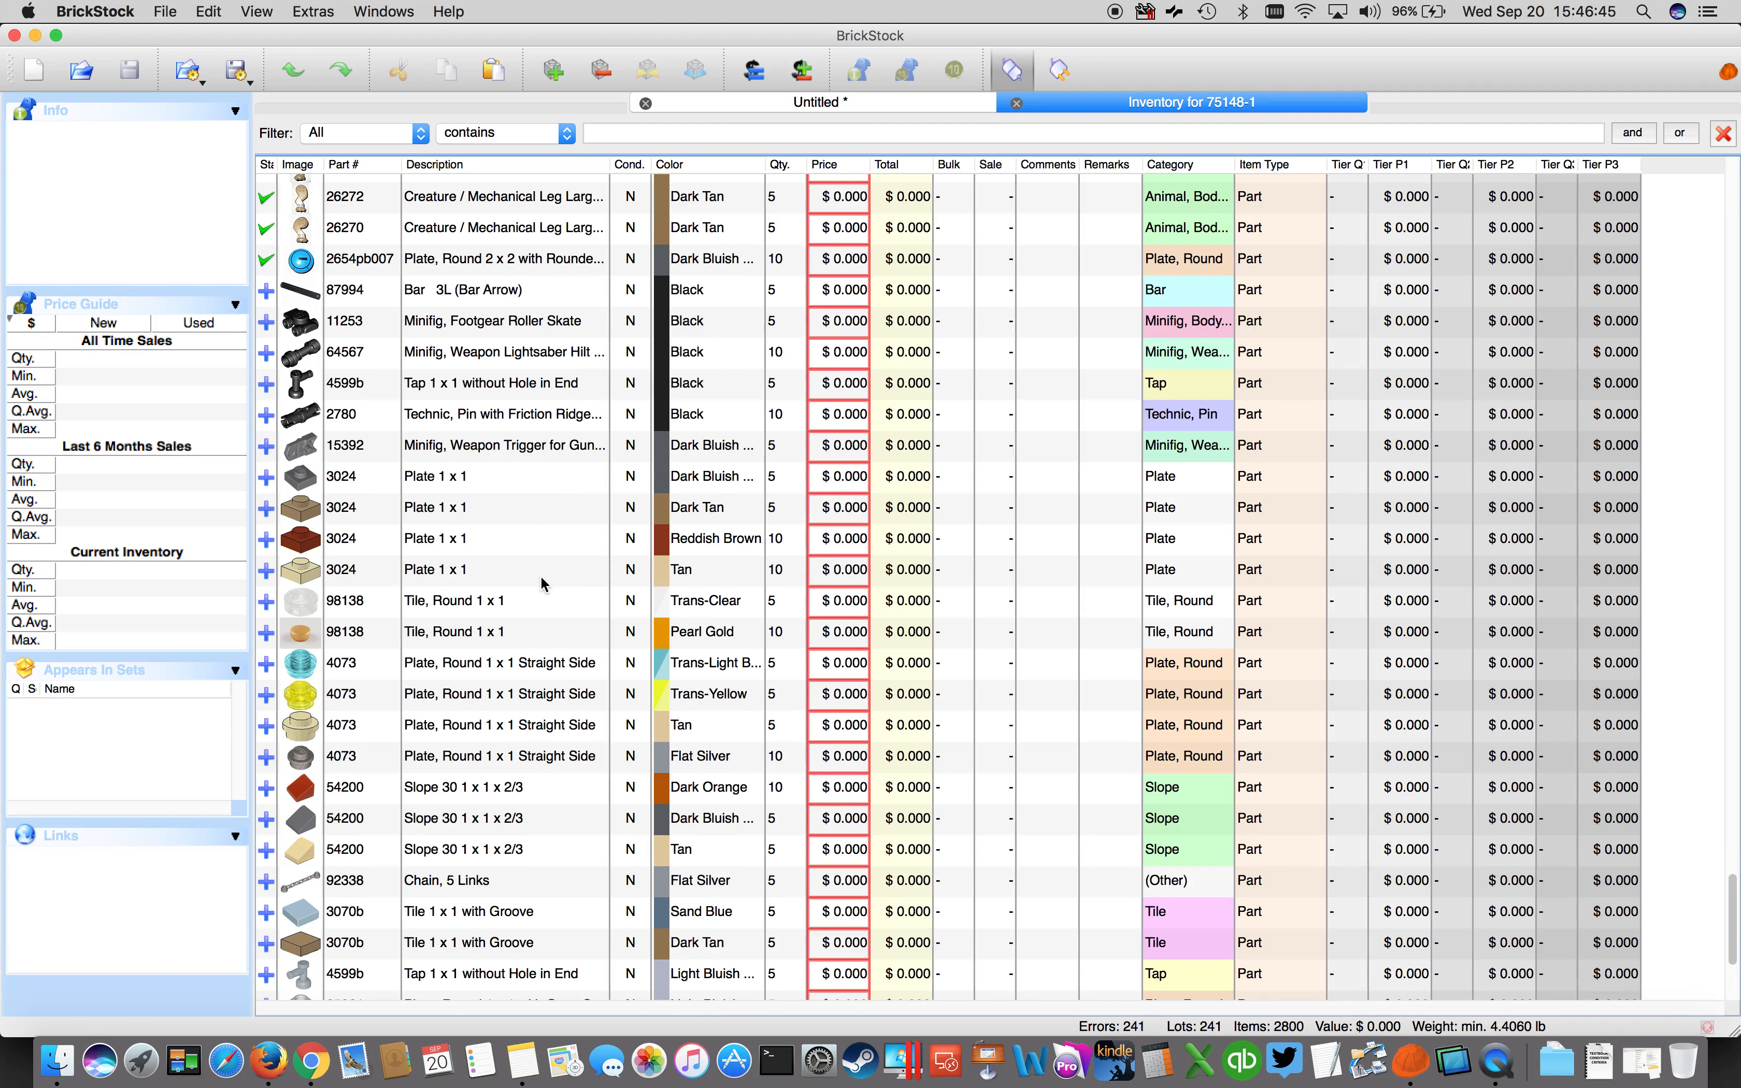
scroll(544, 584, down, 3)
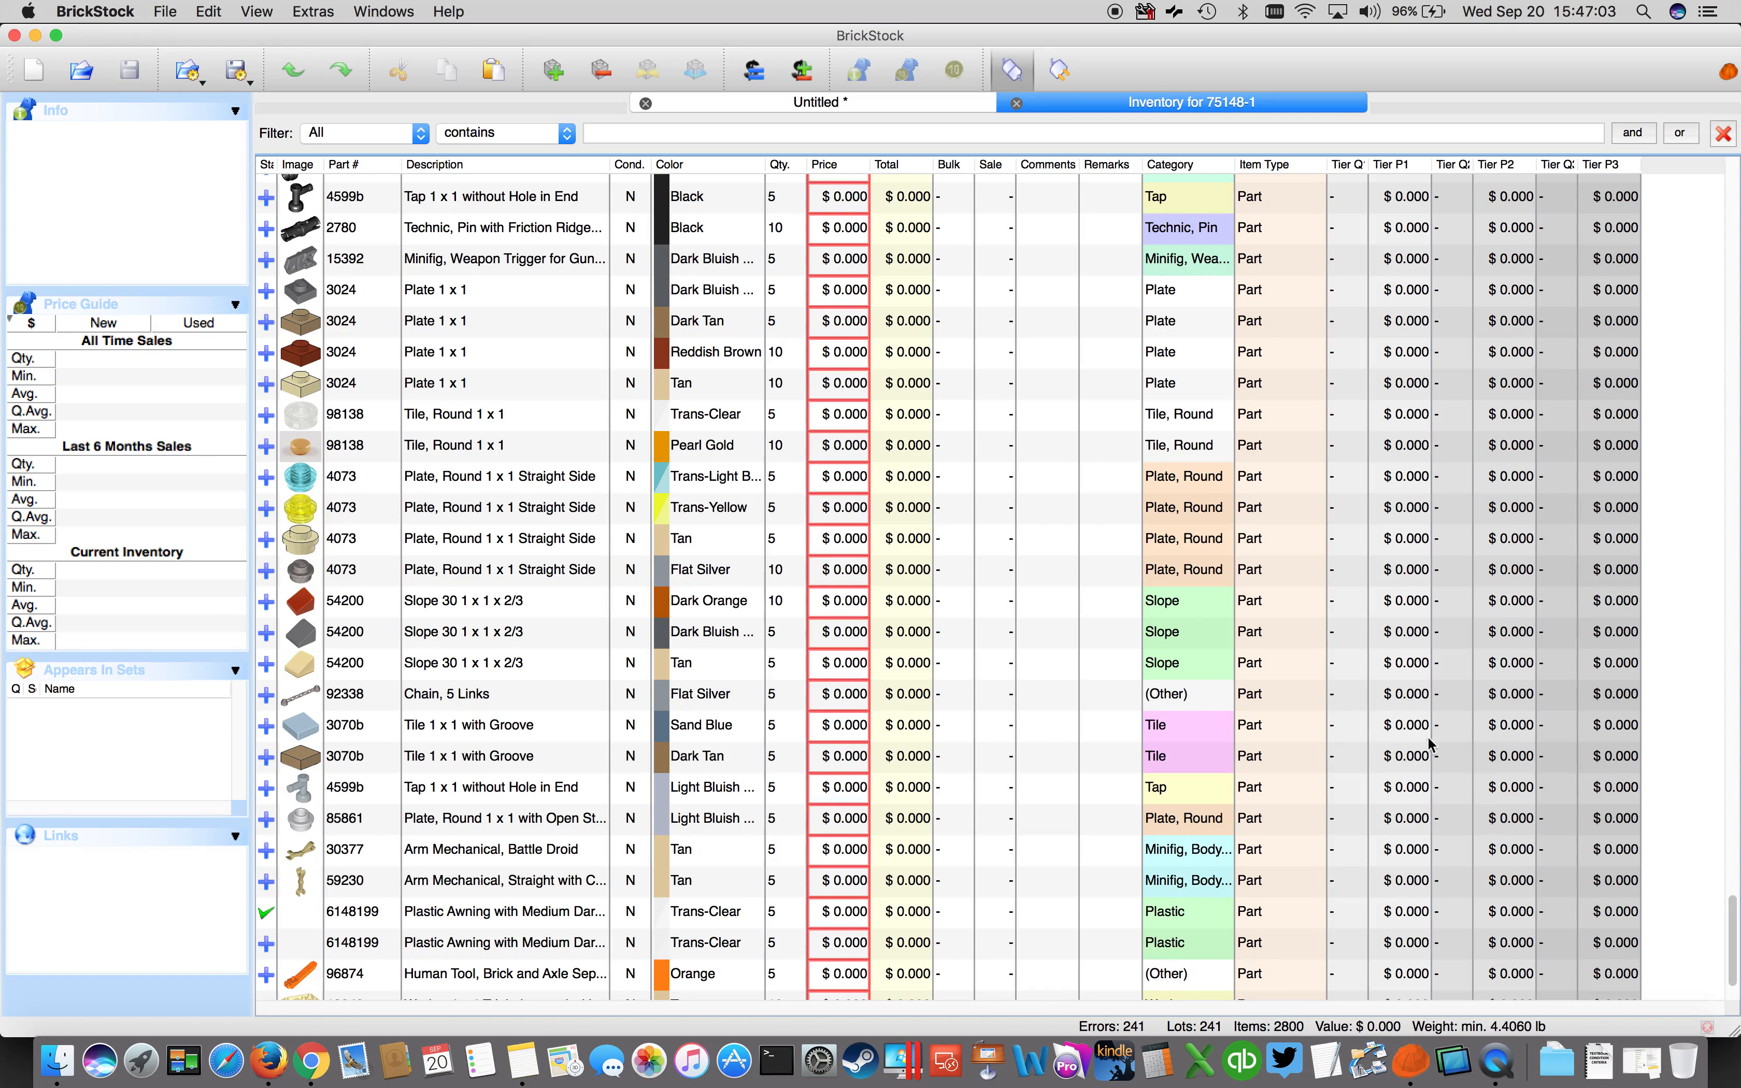
drag(1728, 920, 1730, 947)
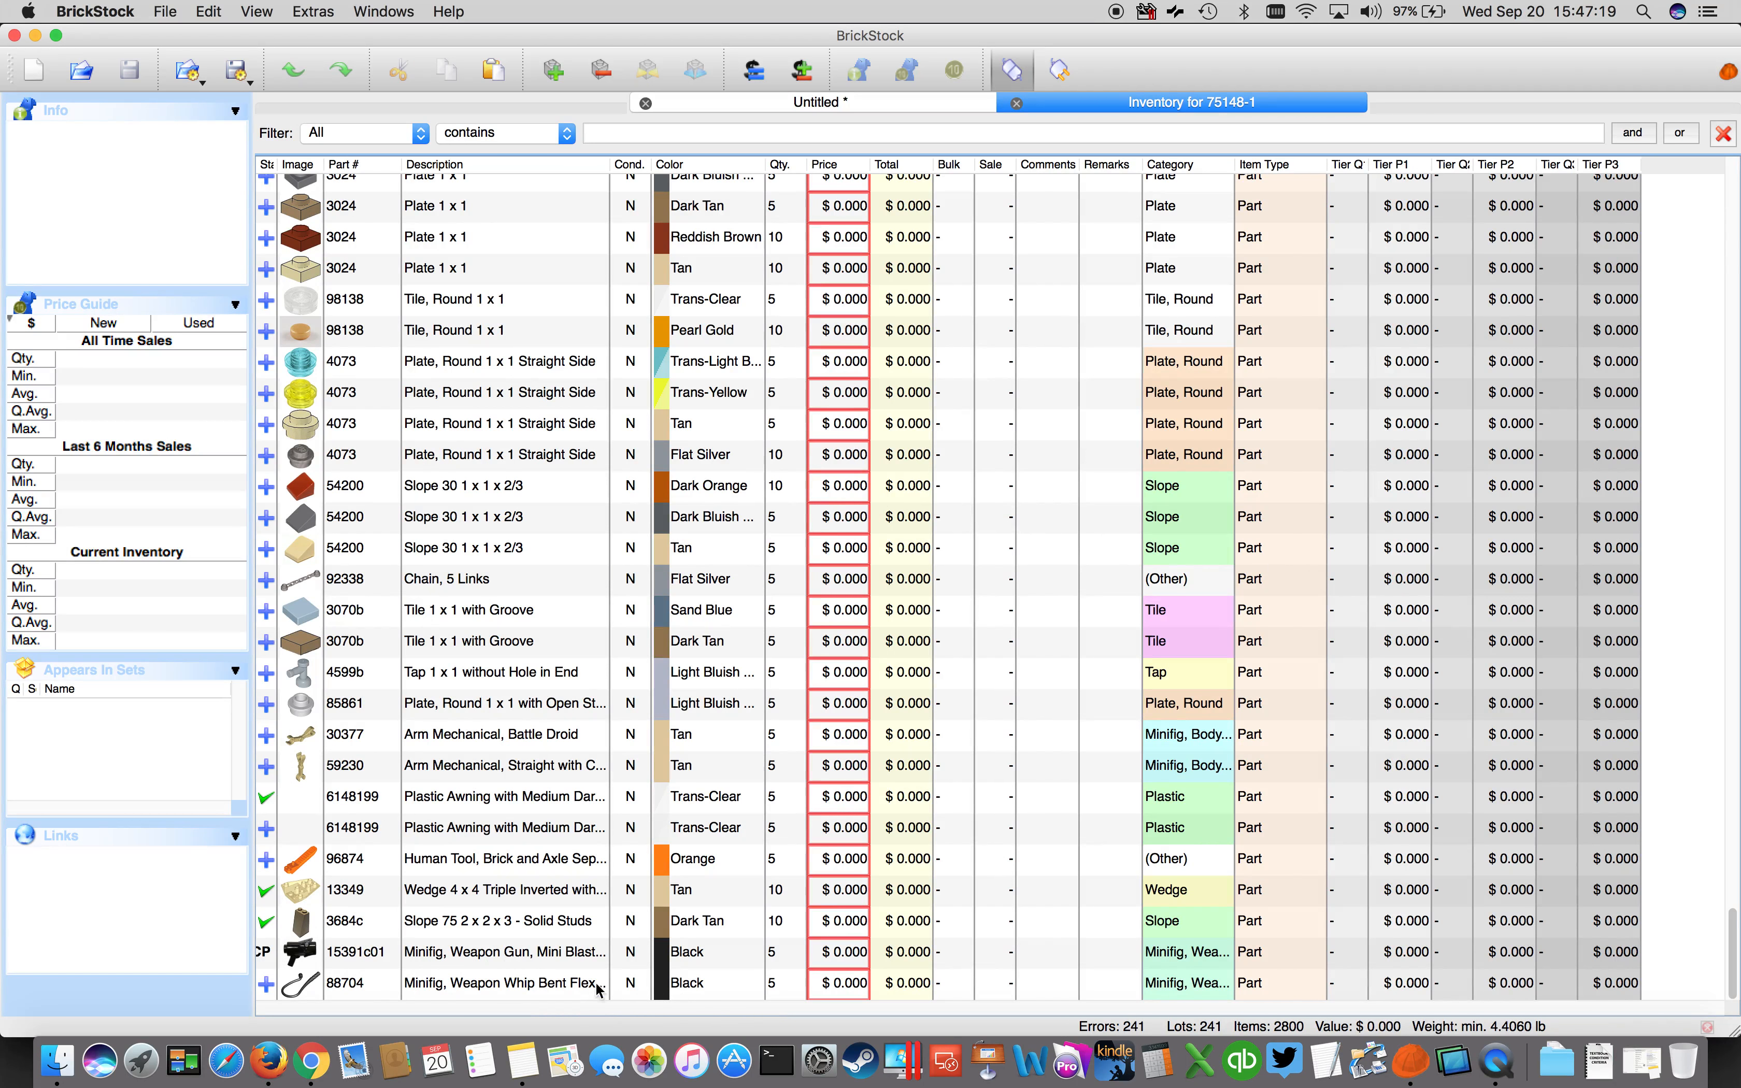
click(519, 959)
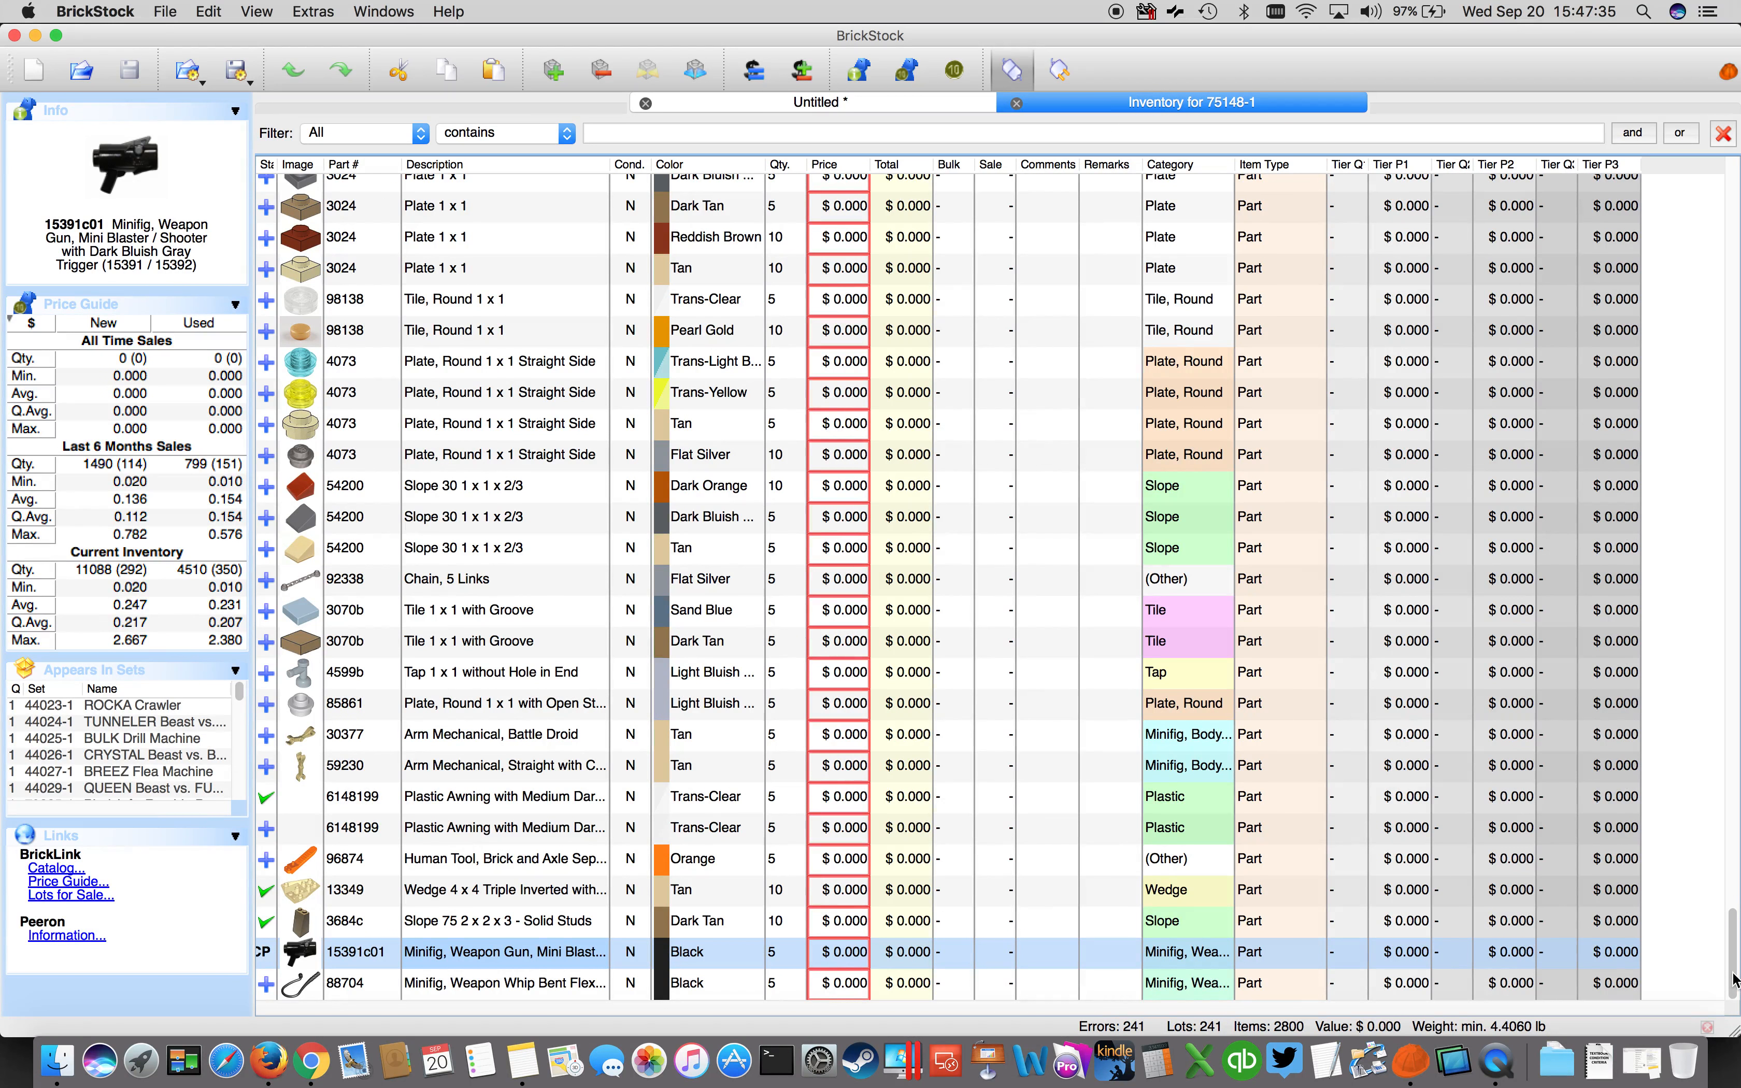
drag(1734, 981, 1735, 910)
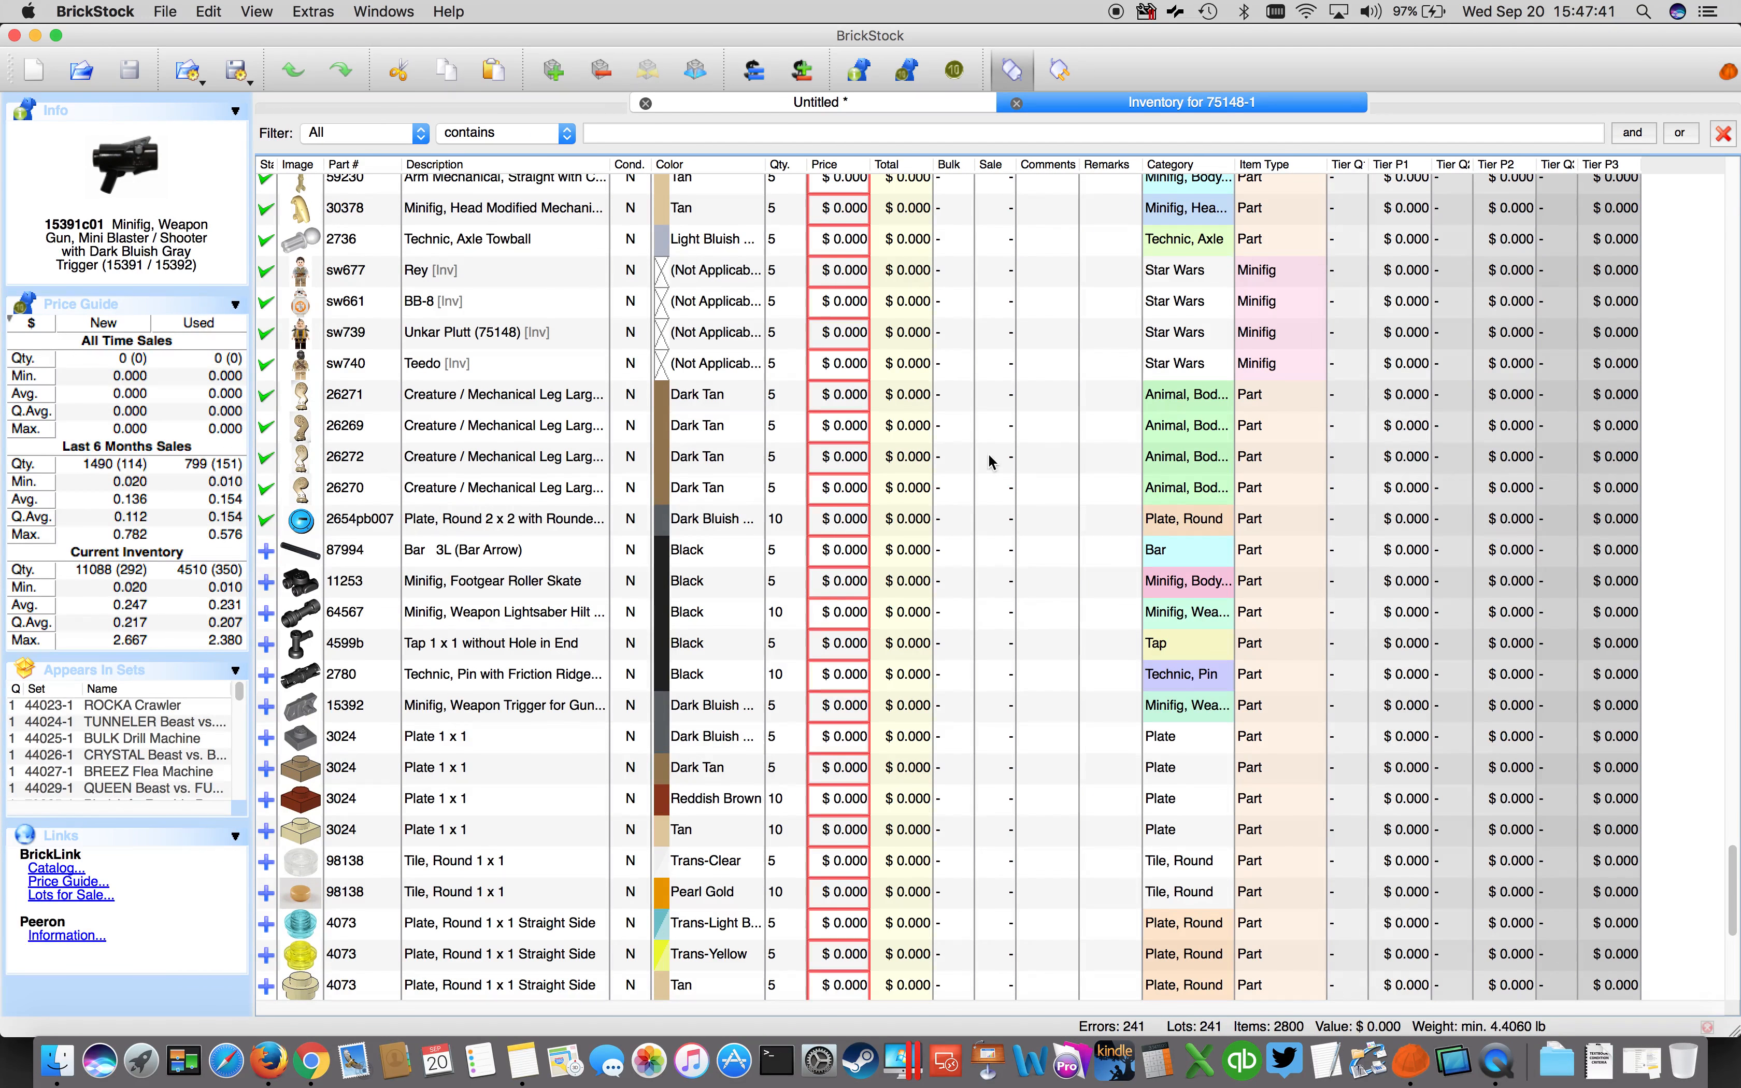
Sort the inventory by color and widen the Description column to fit the full part names.
click(710, 165)
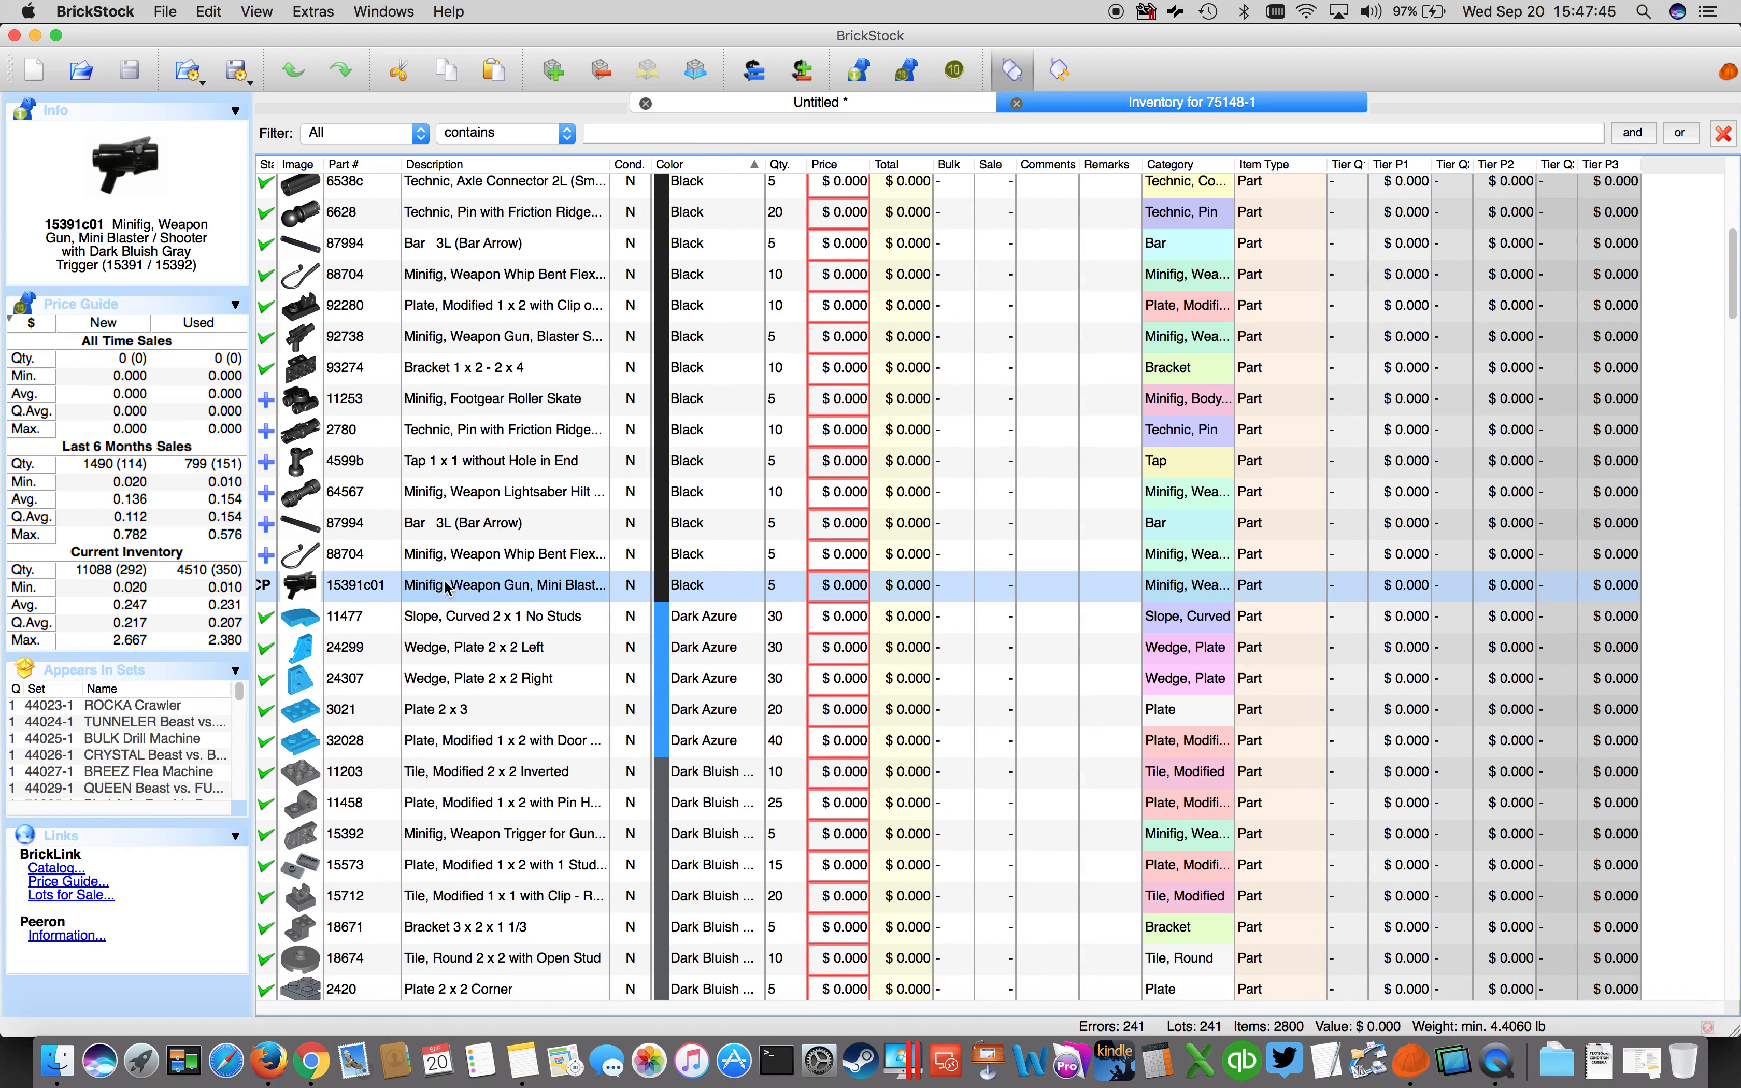
scroll(615, 547, up, 2)
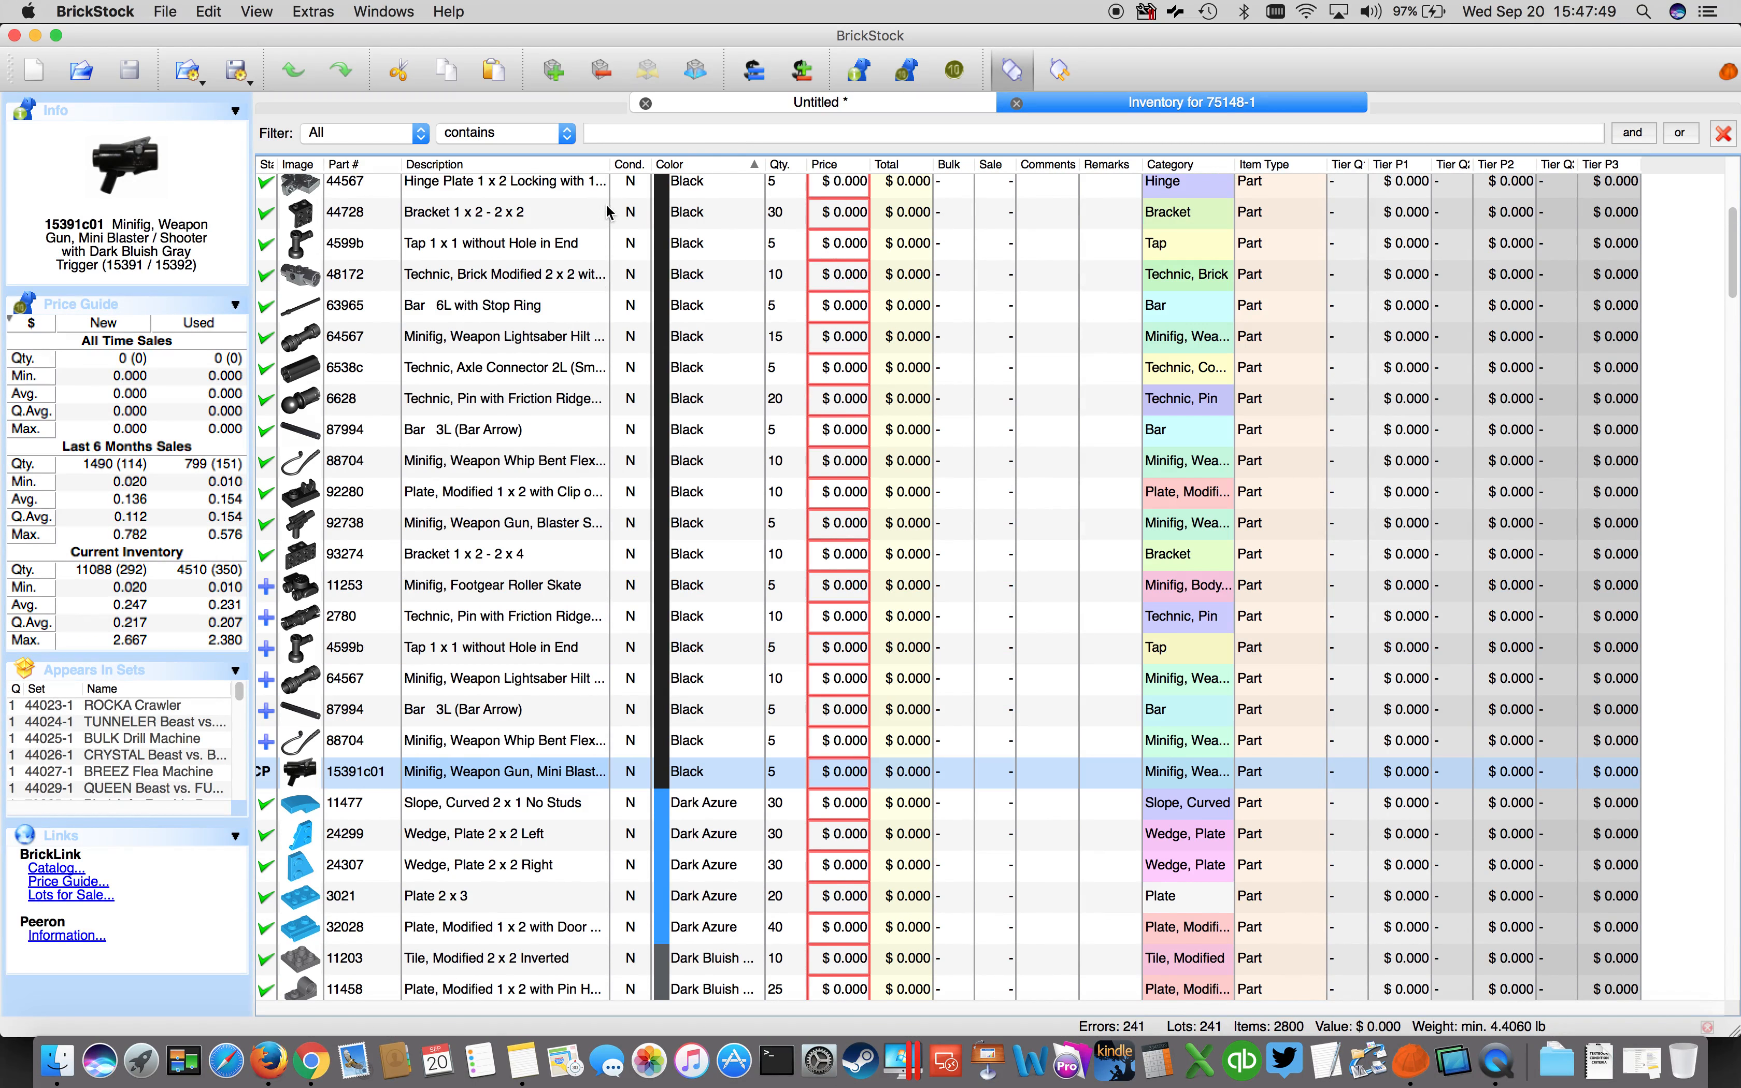
drag(611, 164, 1032, 216)
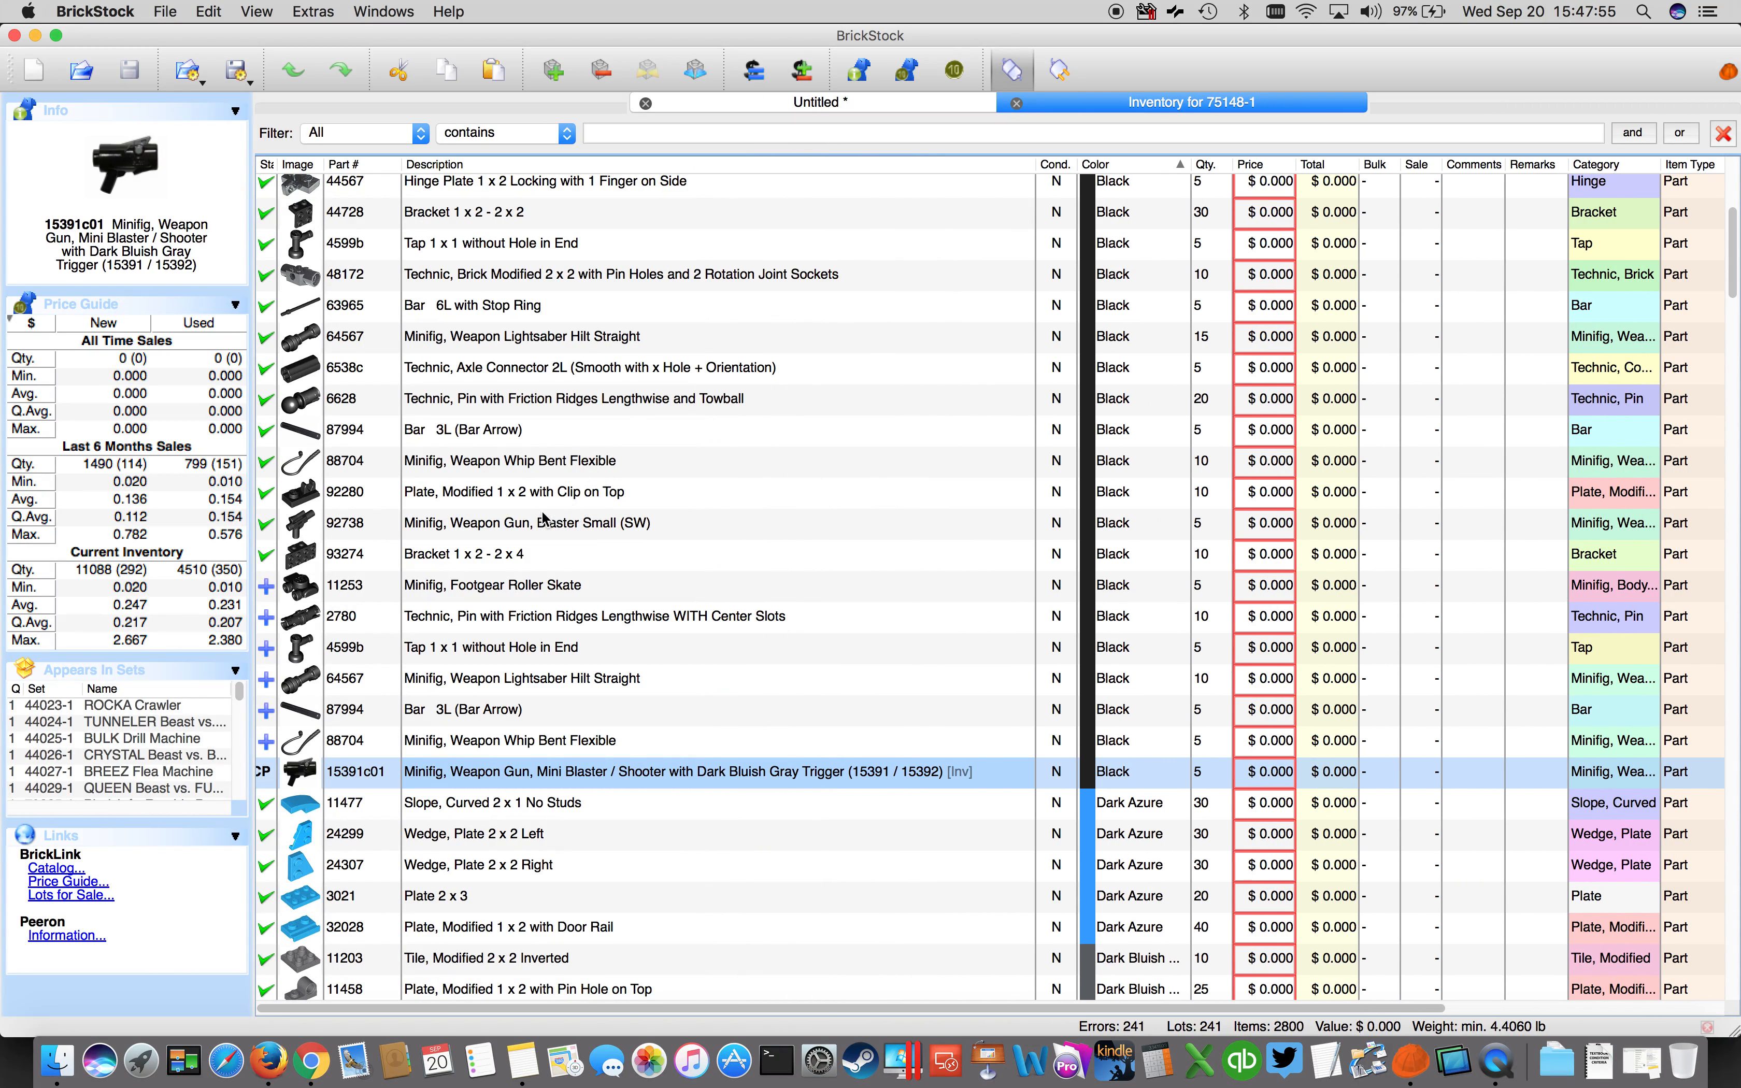
Check the details of the black Mini Blaster / Shooter without trigger, part 15391.
scroll(597, 515, up, 5)
scroll(604, 518, up, 2)
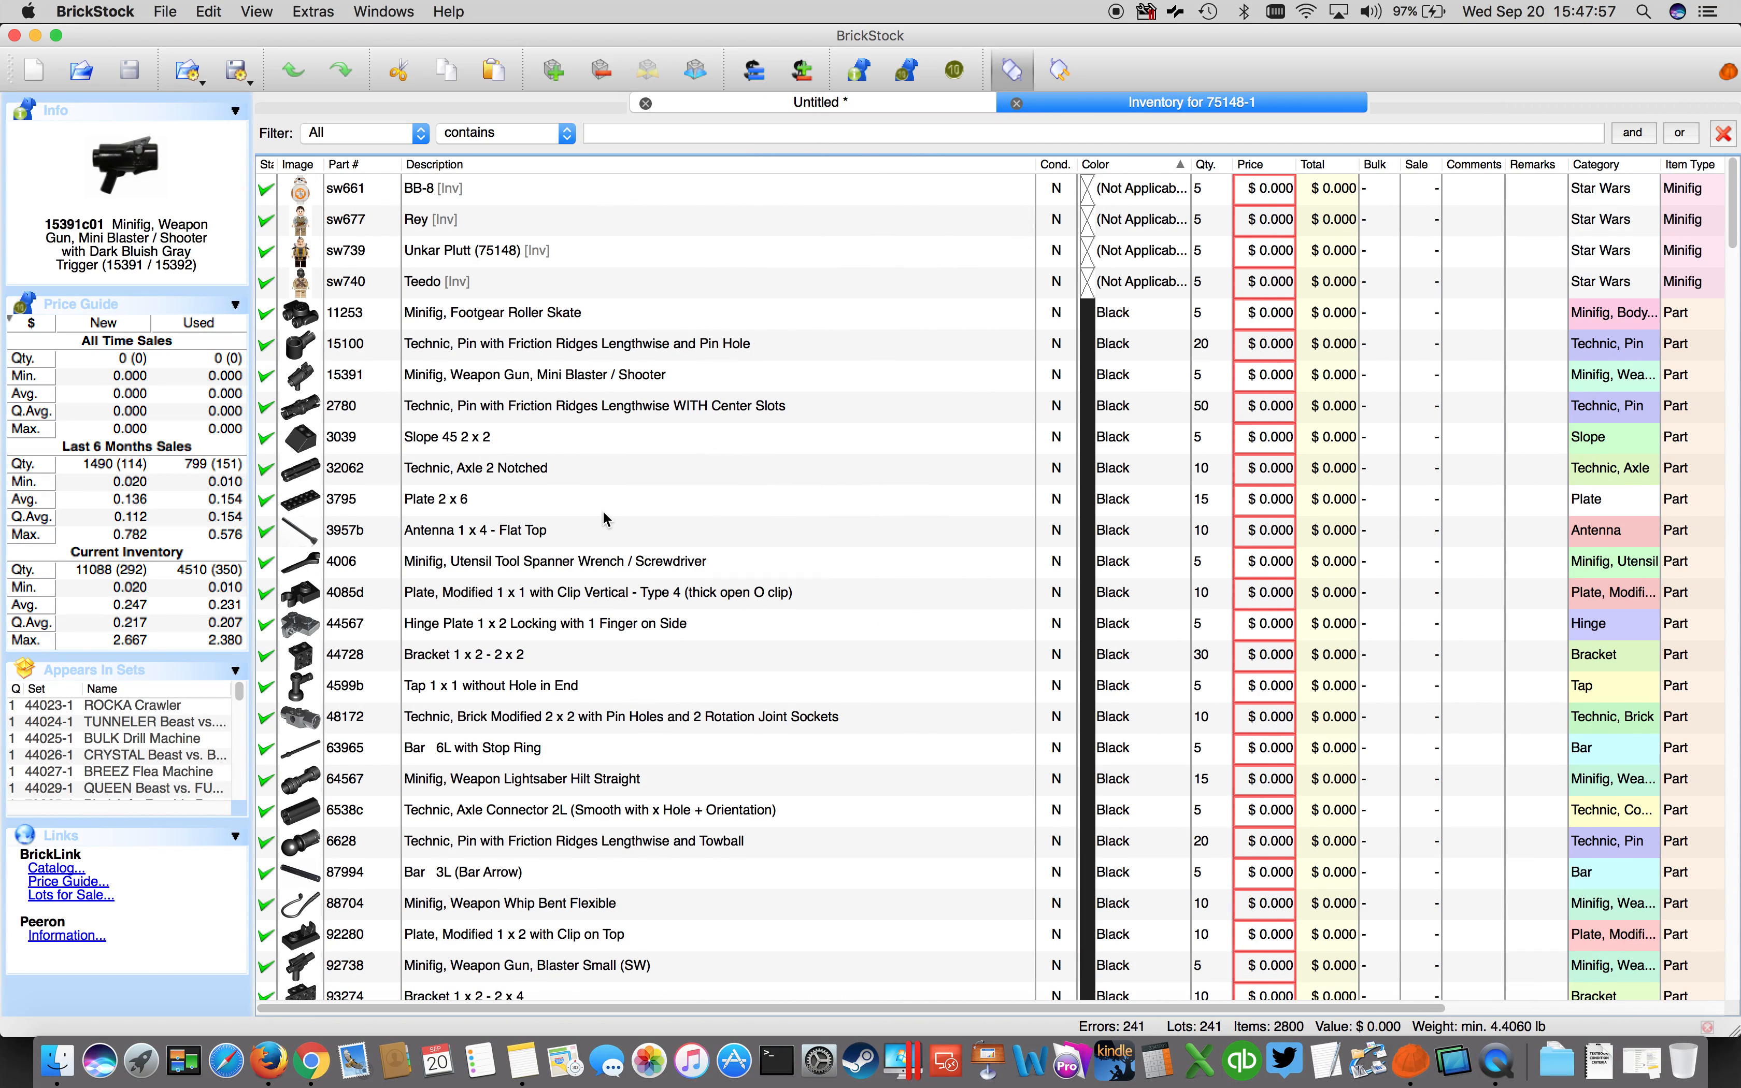
click(570, 377)
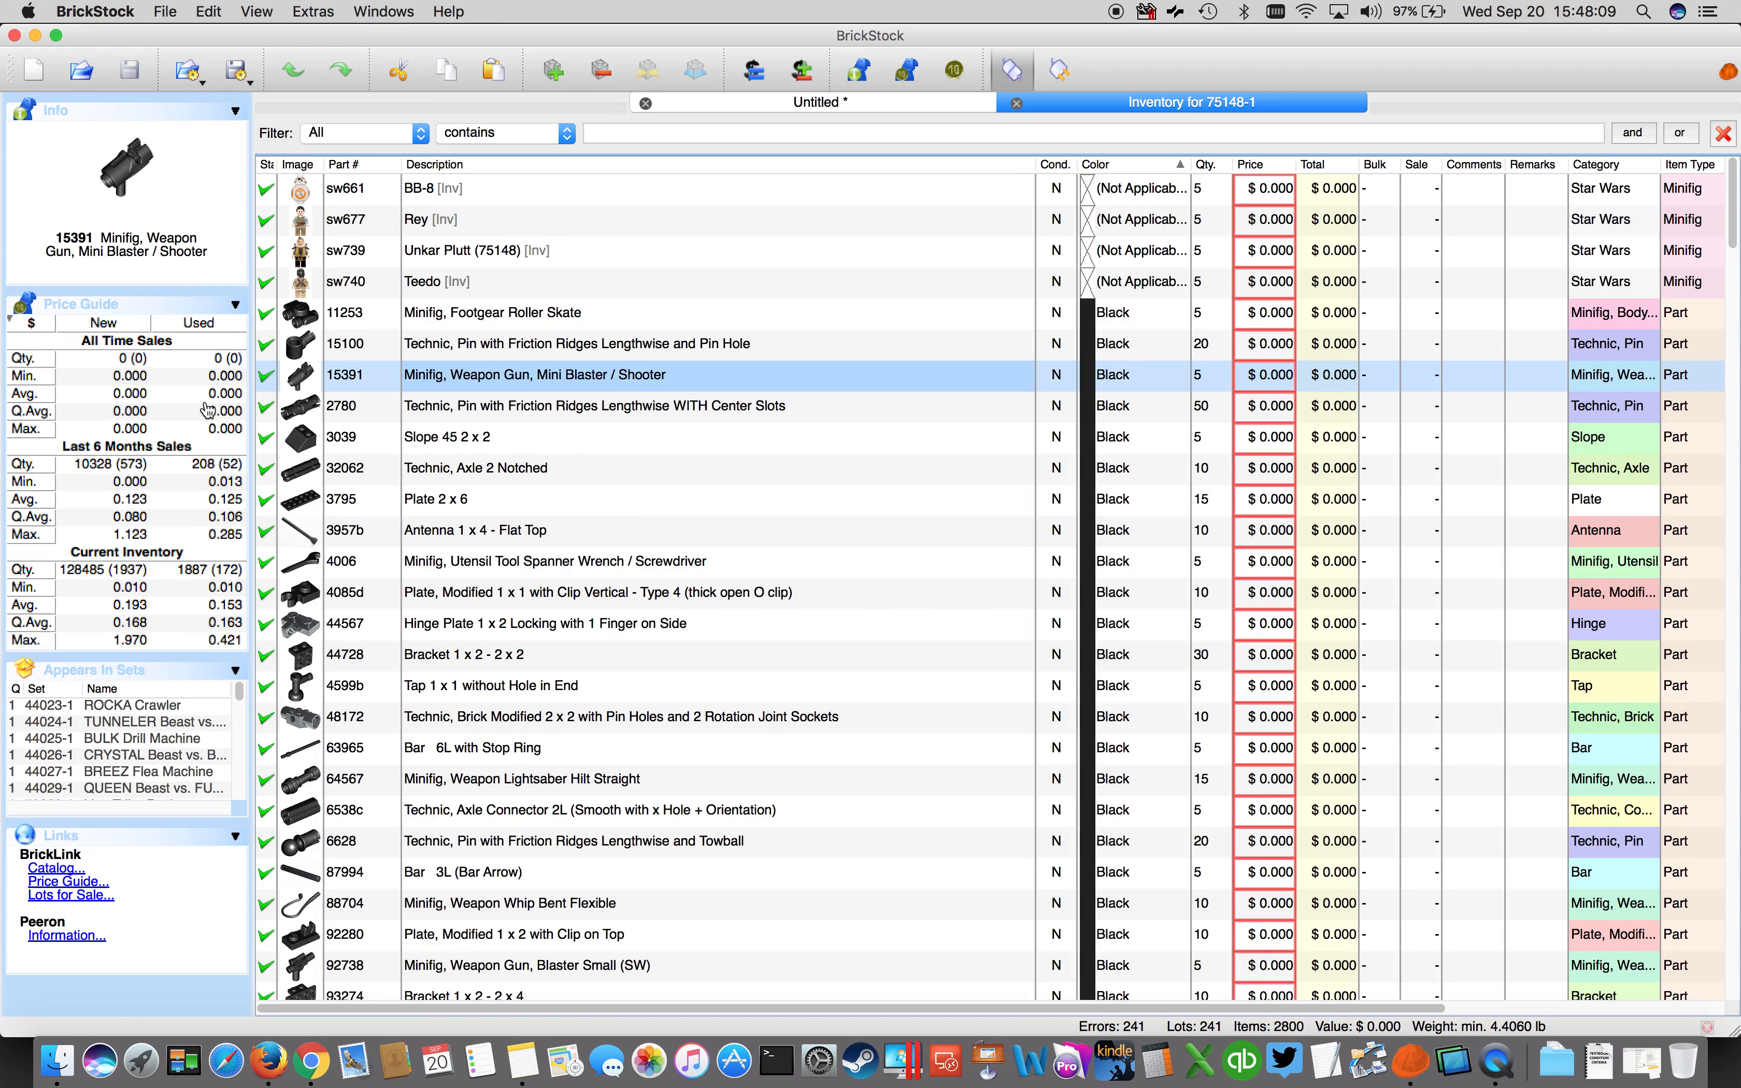
Part out the black counterpart mini blaster 15391c01 with a quantity of 1.
scroll(487, 439, down, 2)
scroll(487, 439, down, 8)
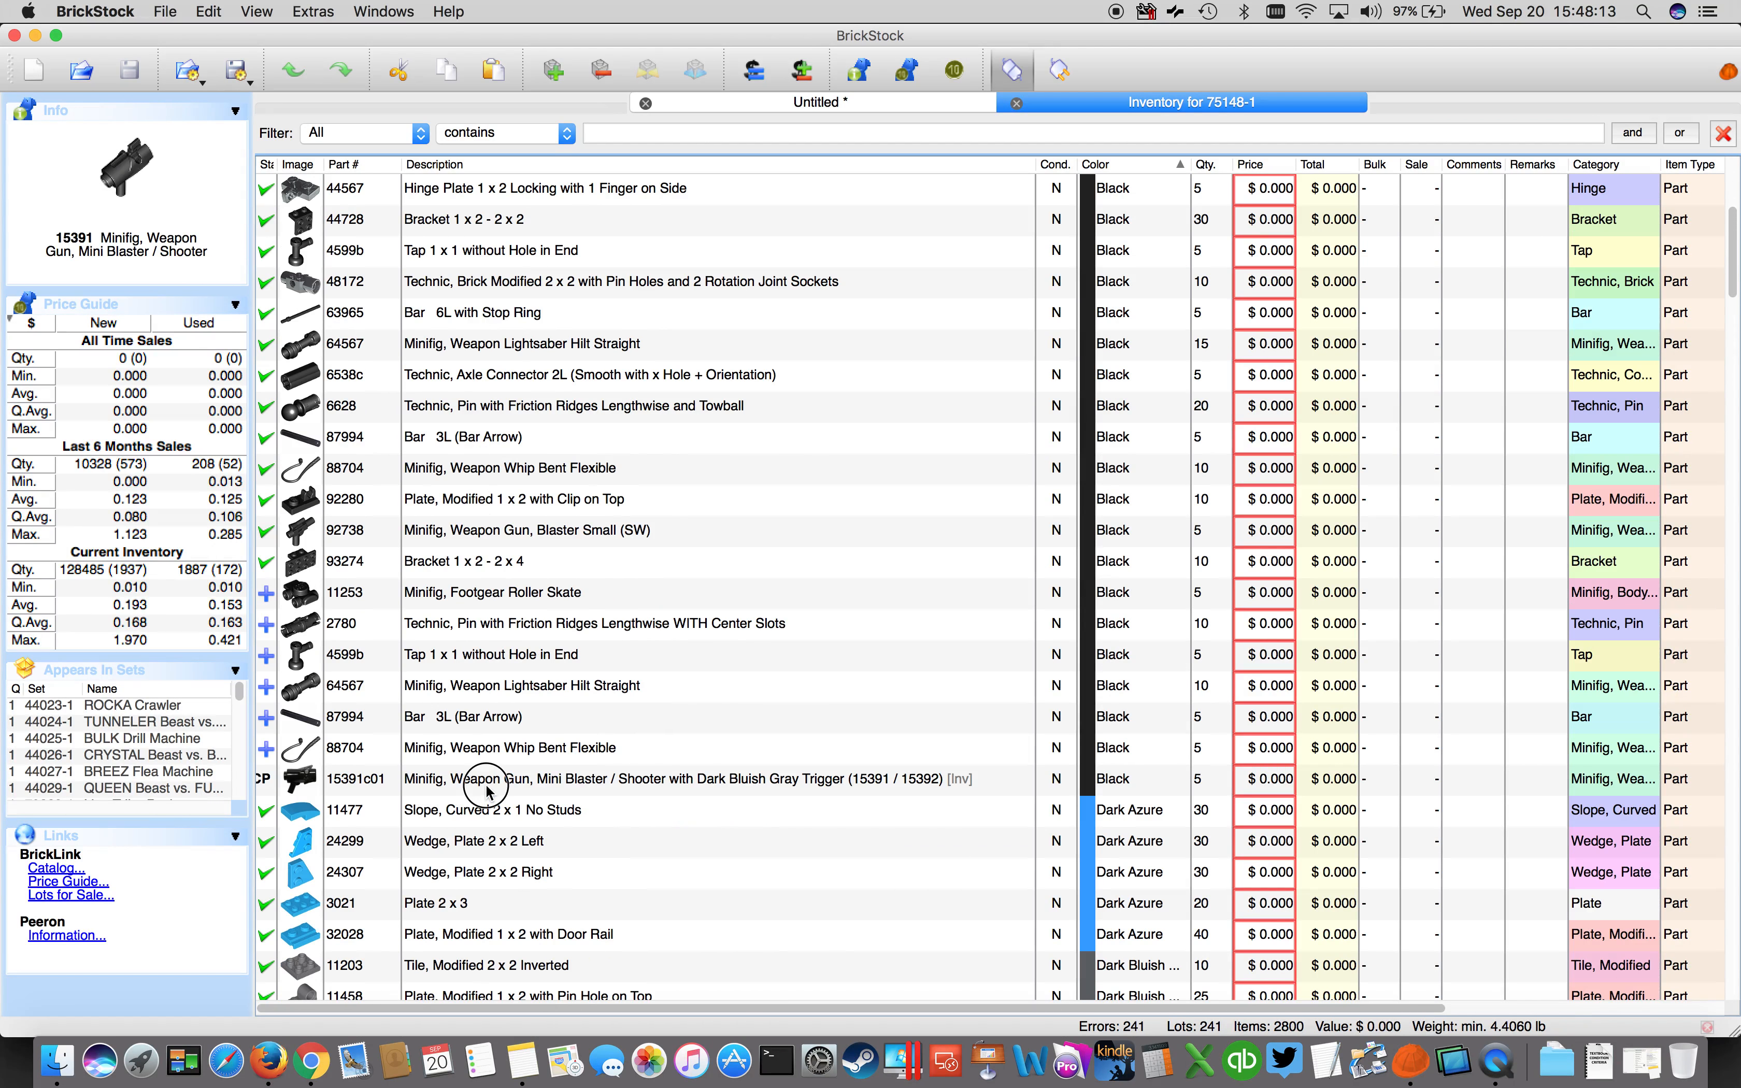
click(474, 779)
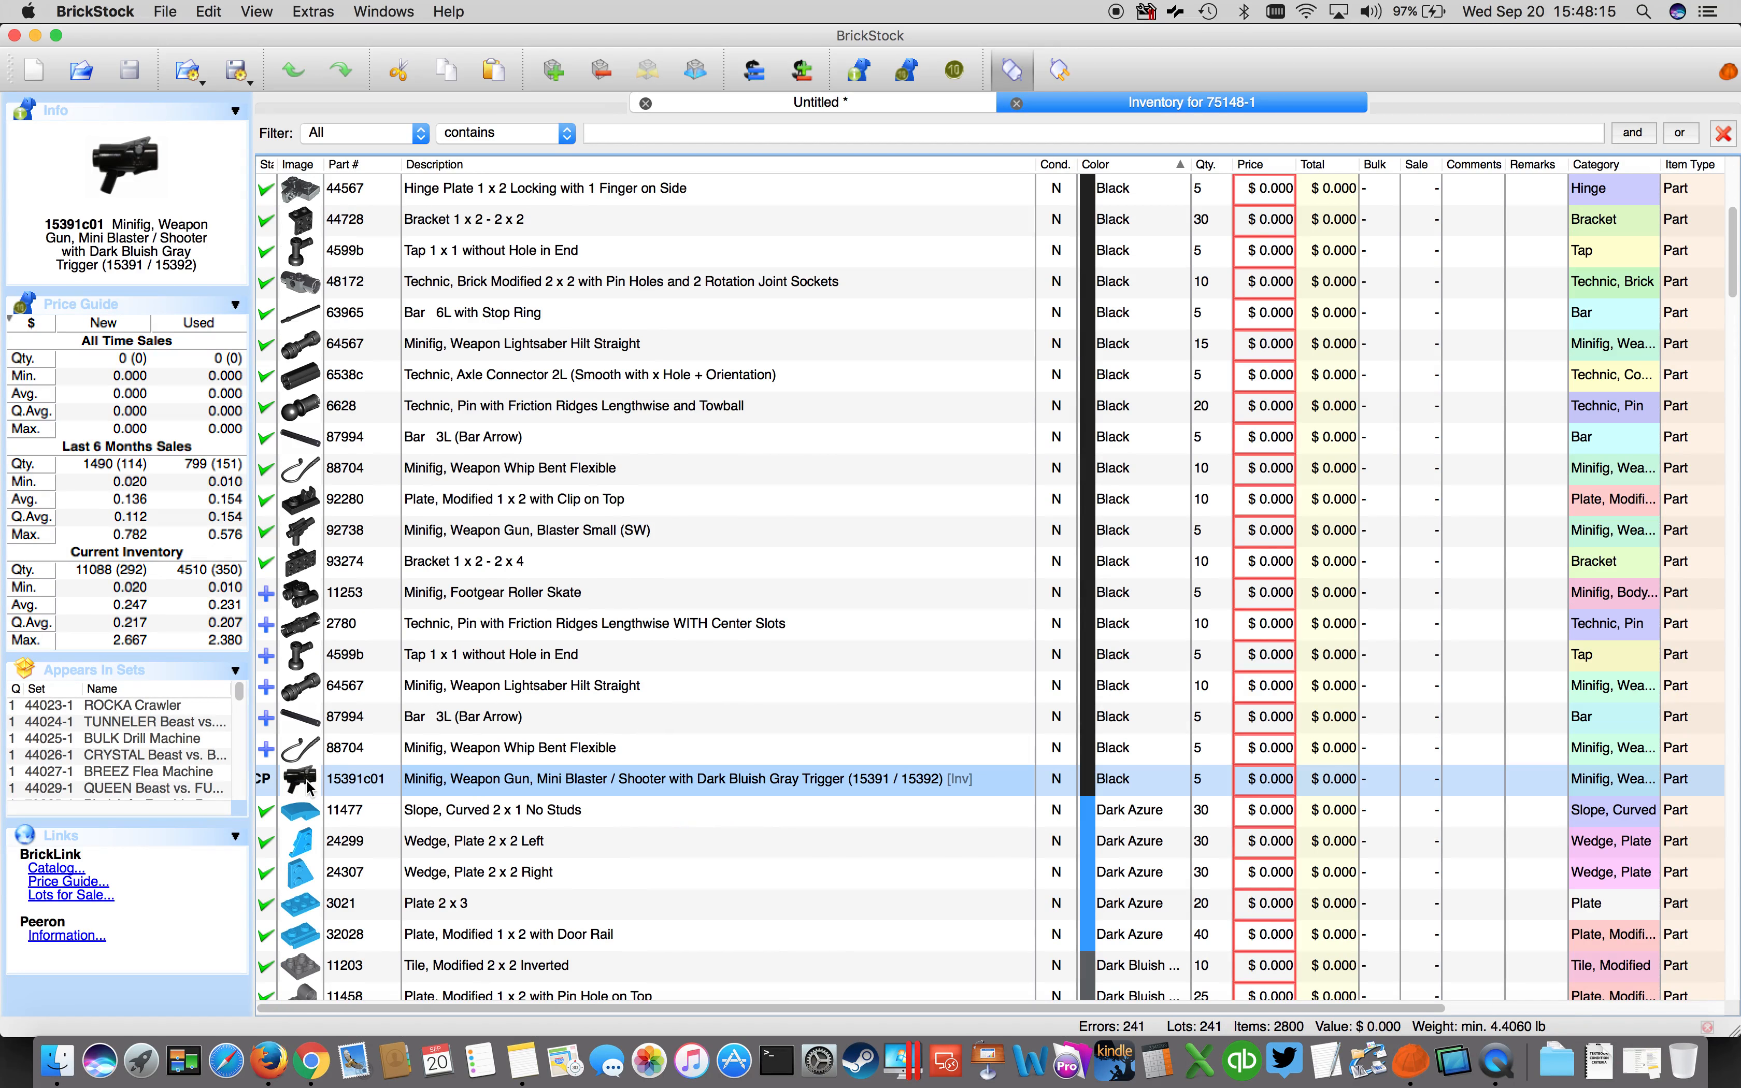
right_click(476, 786)
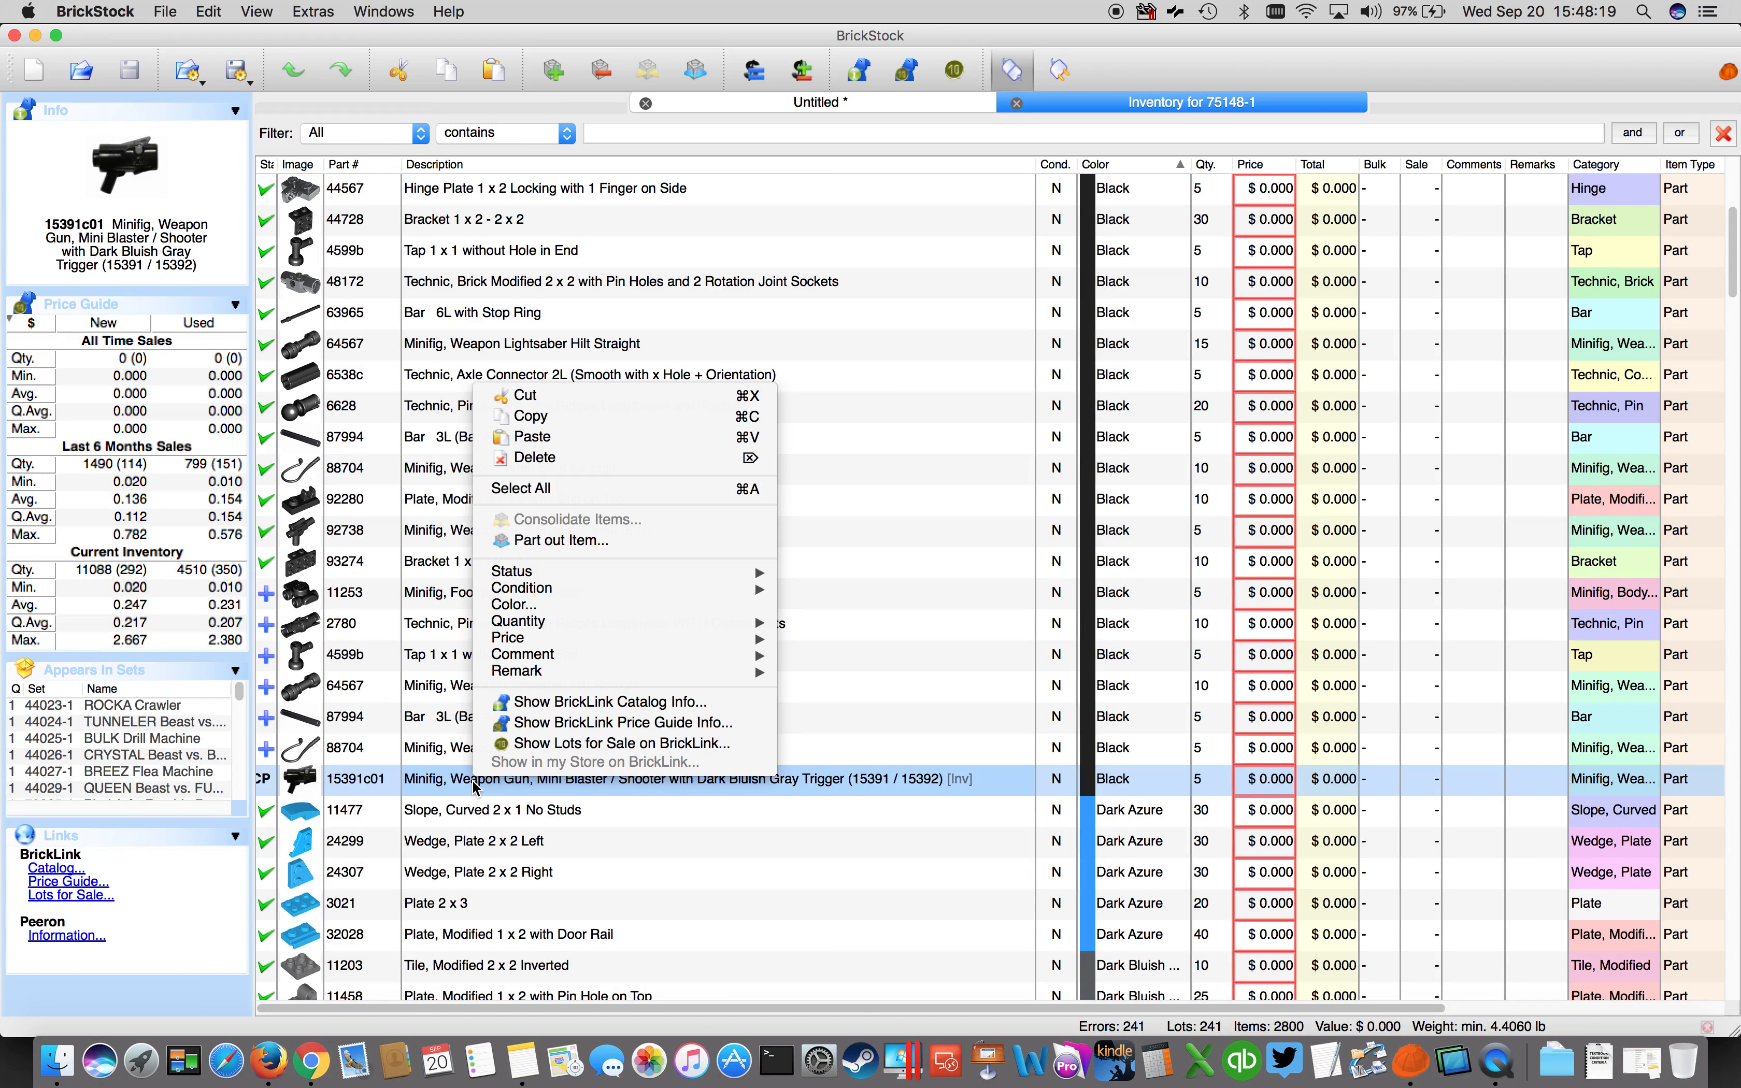
click(594, 542)
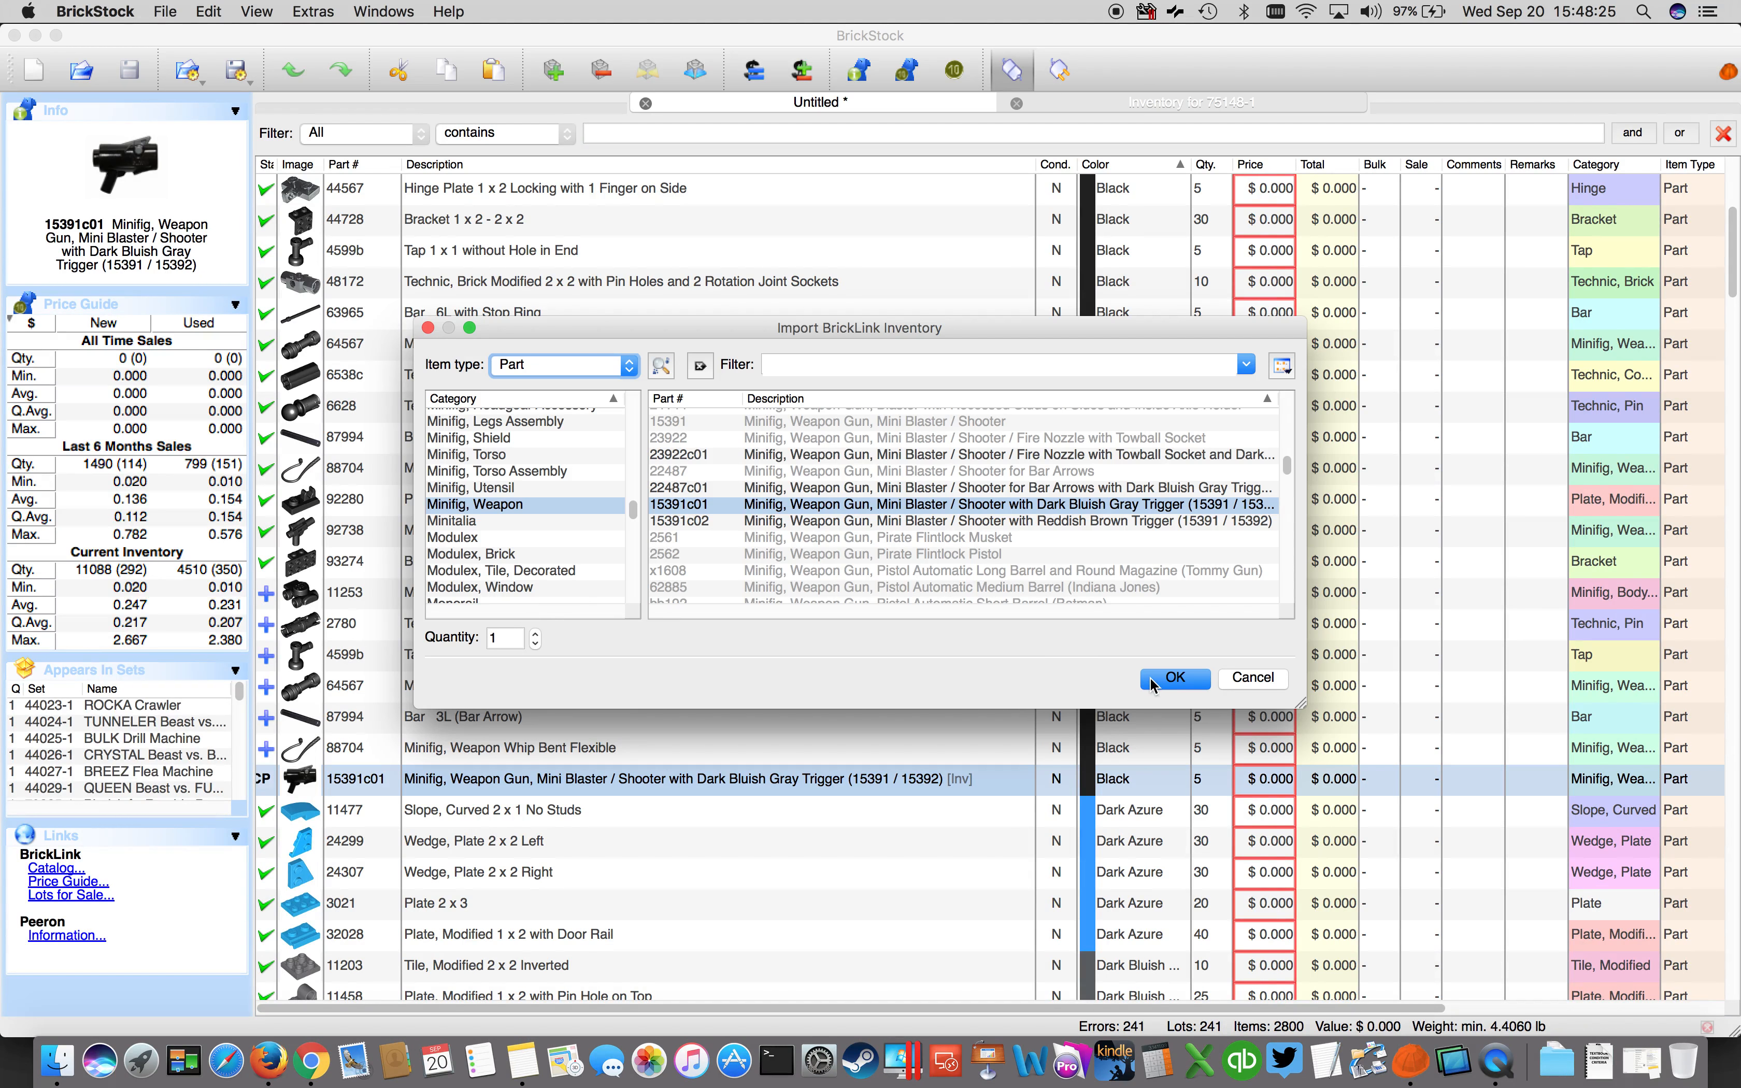
click(1167, 683)
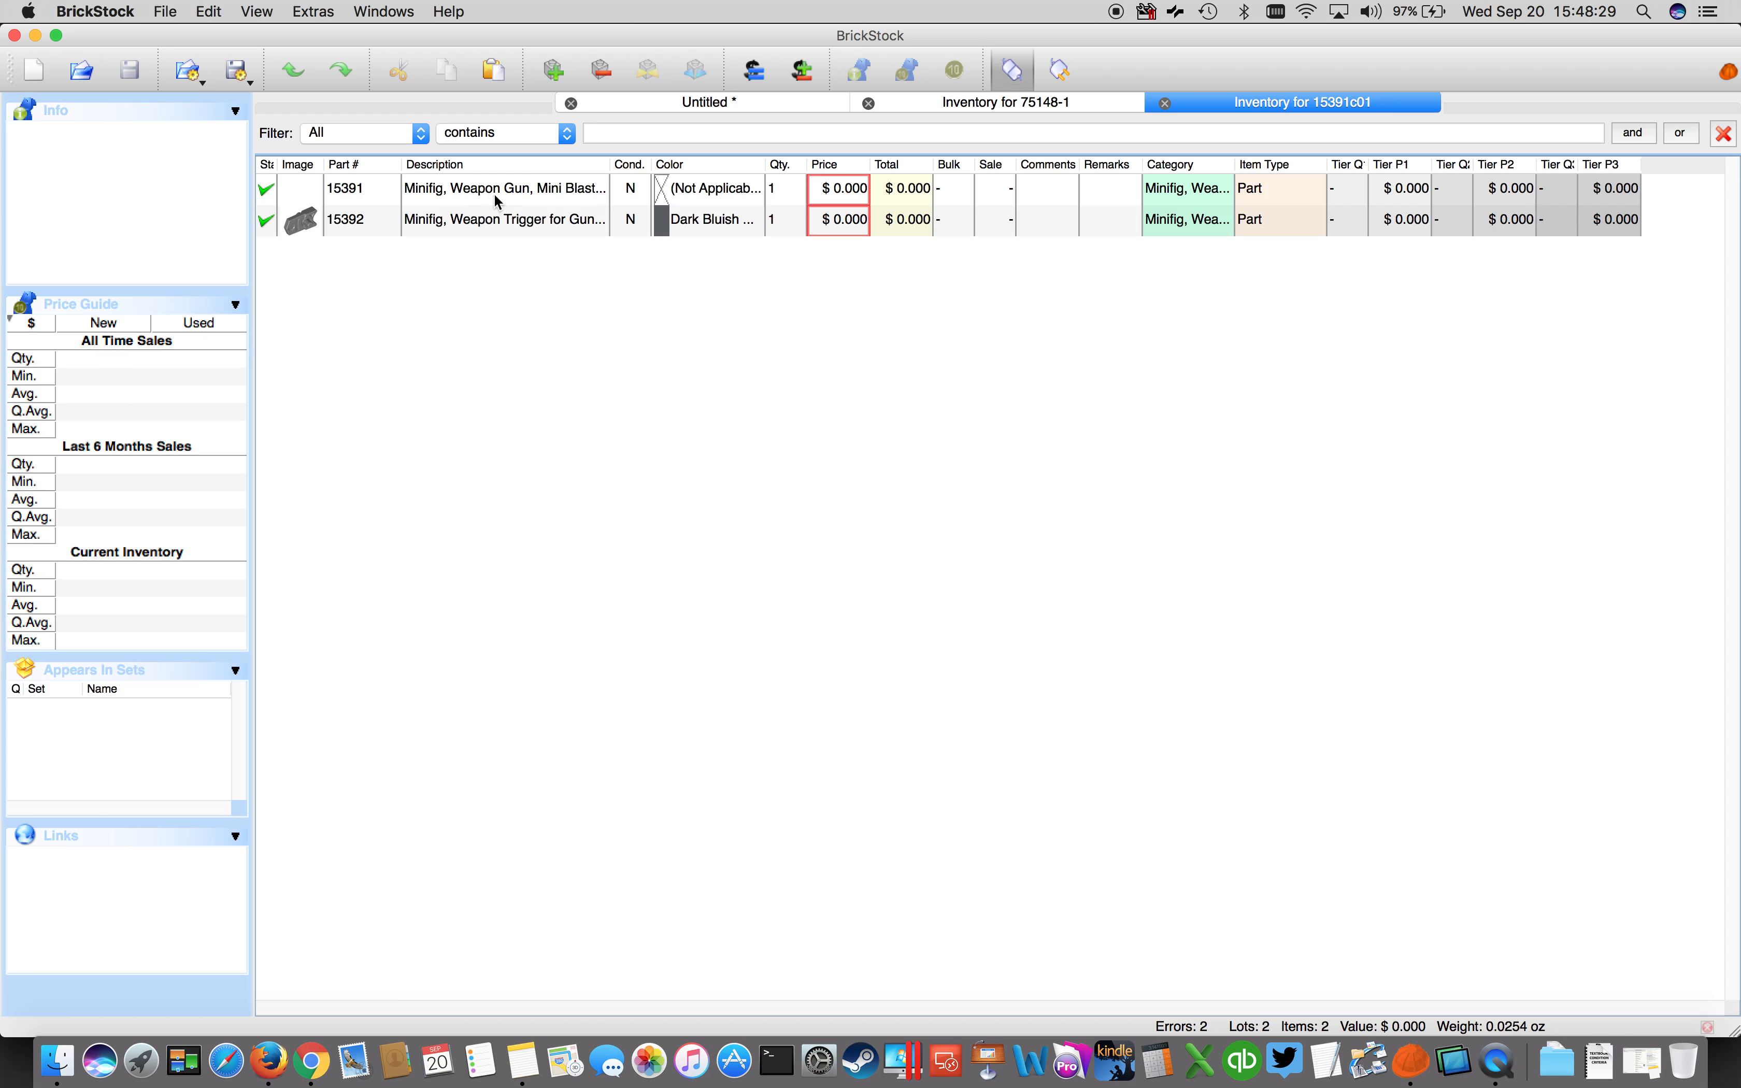
Set the color of part 15391 in the 15391c01 inventory to Black and widen the Color column to fit the trigger's color name.
click(509, 196)
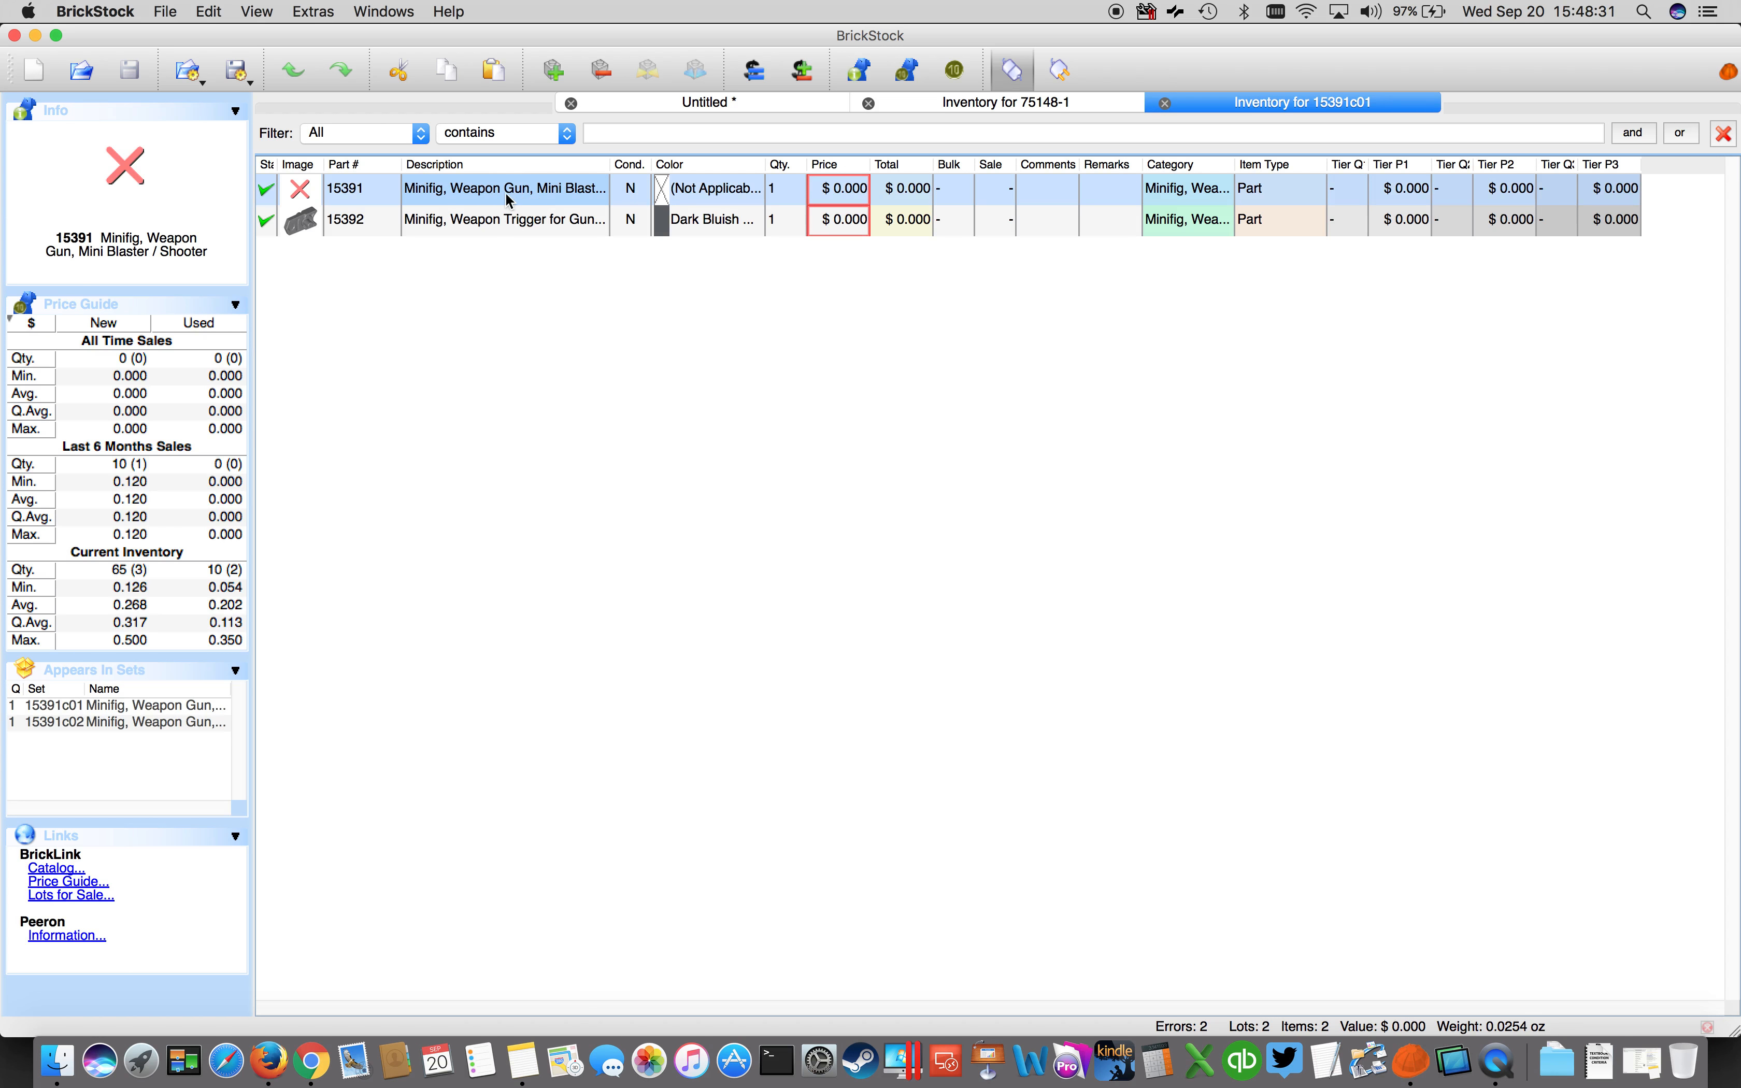
right_click(541, 191)
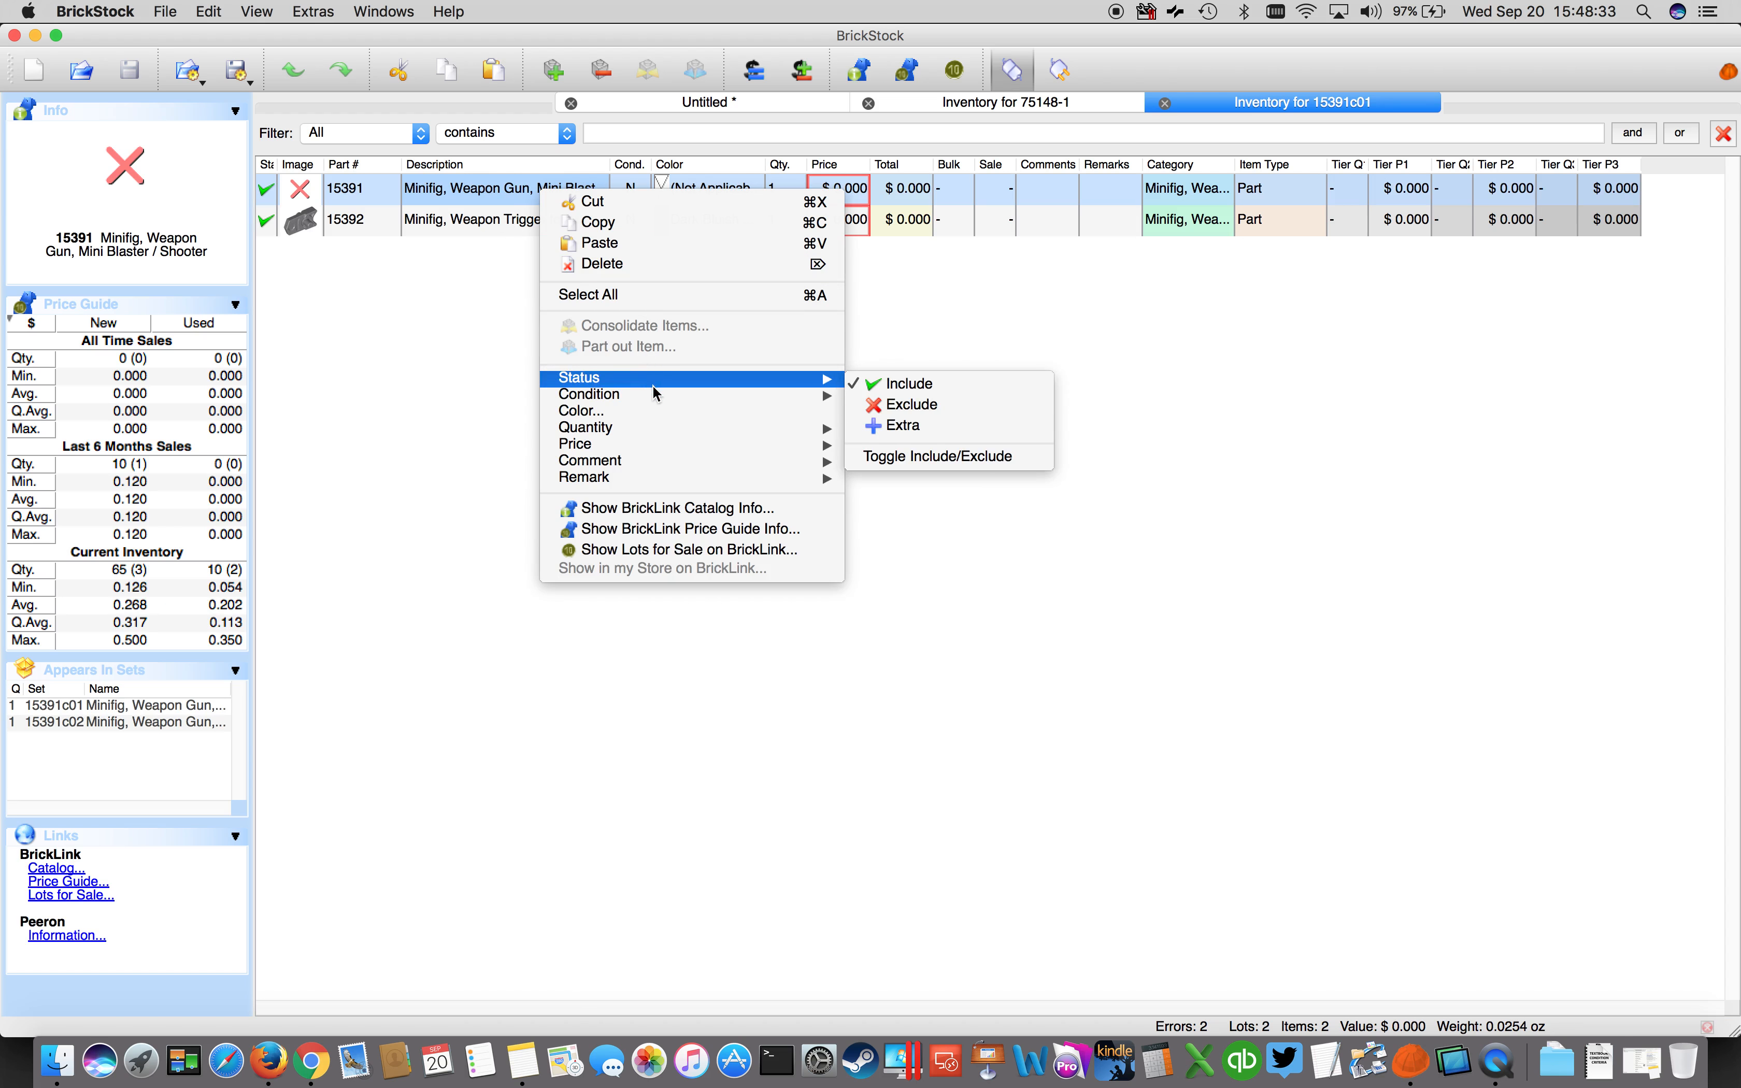
click(665, 411)
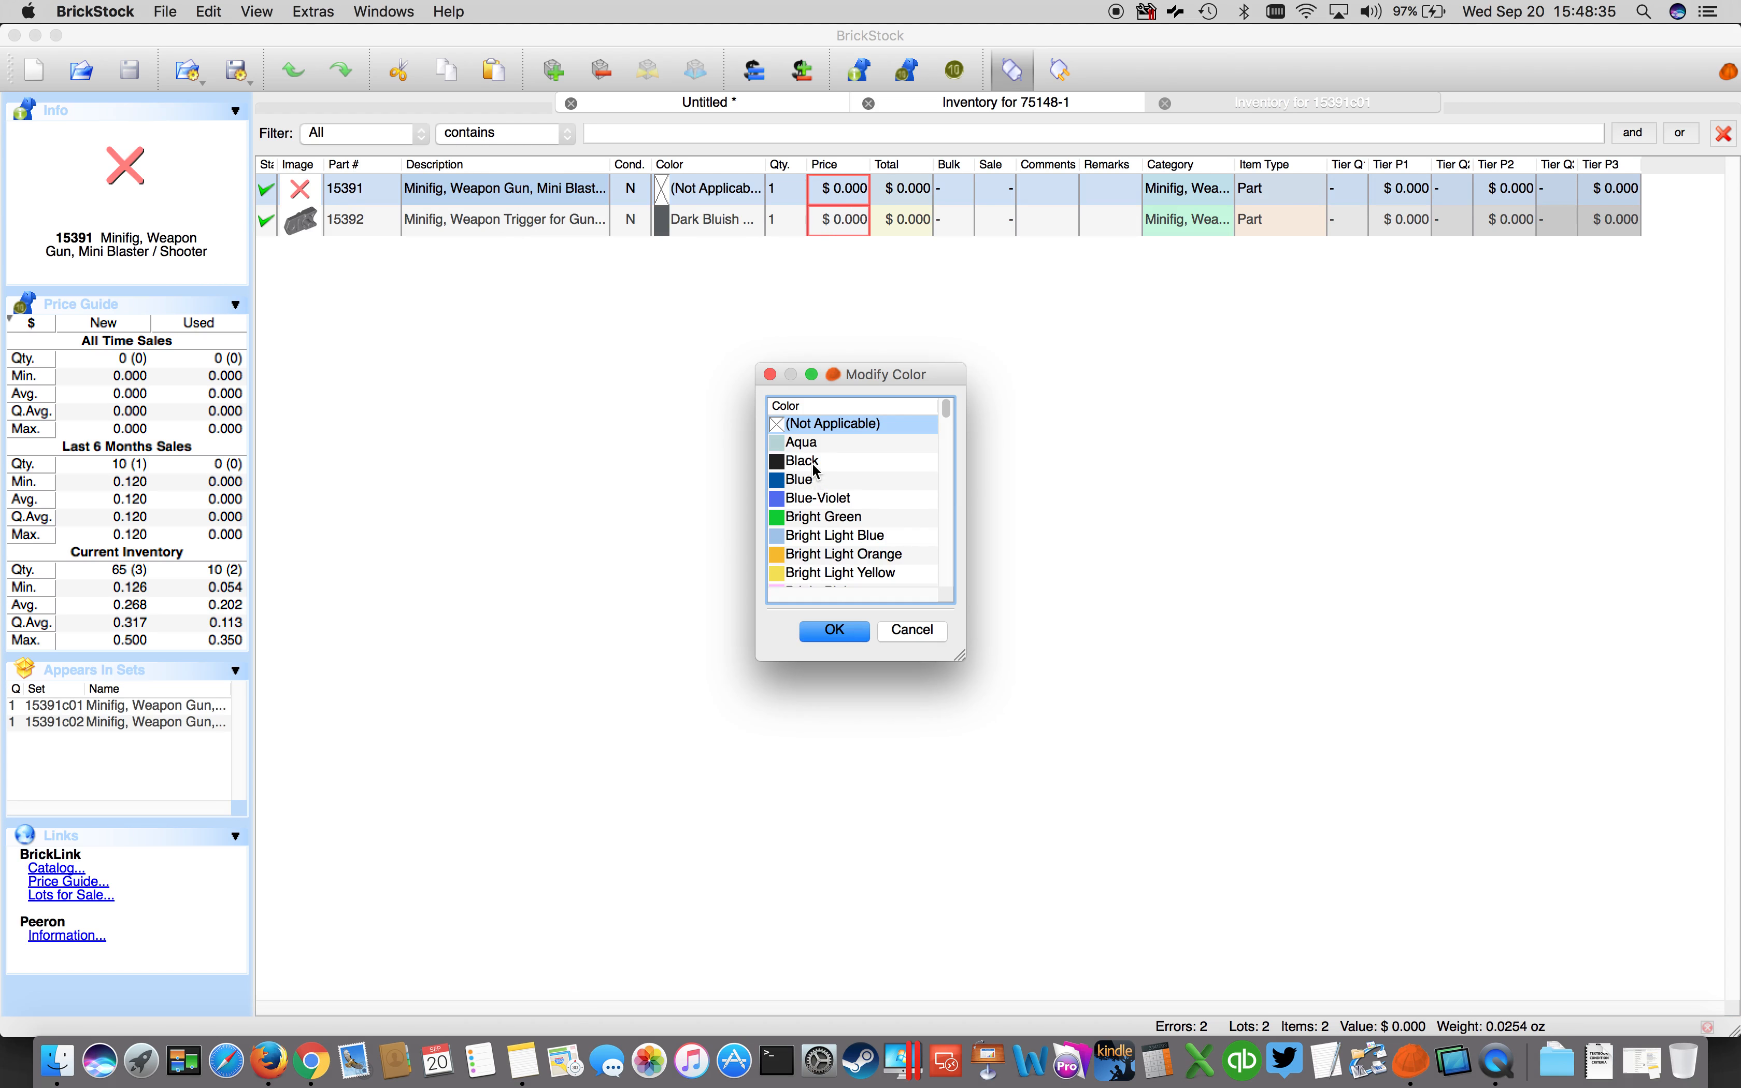
click(810, 463)
click(837, 631)
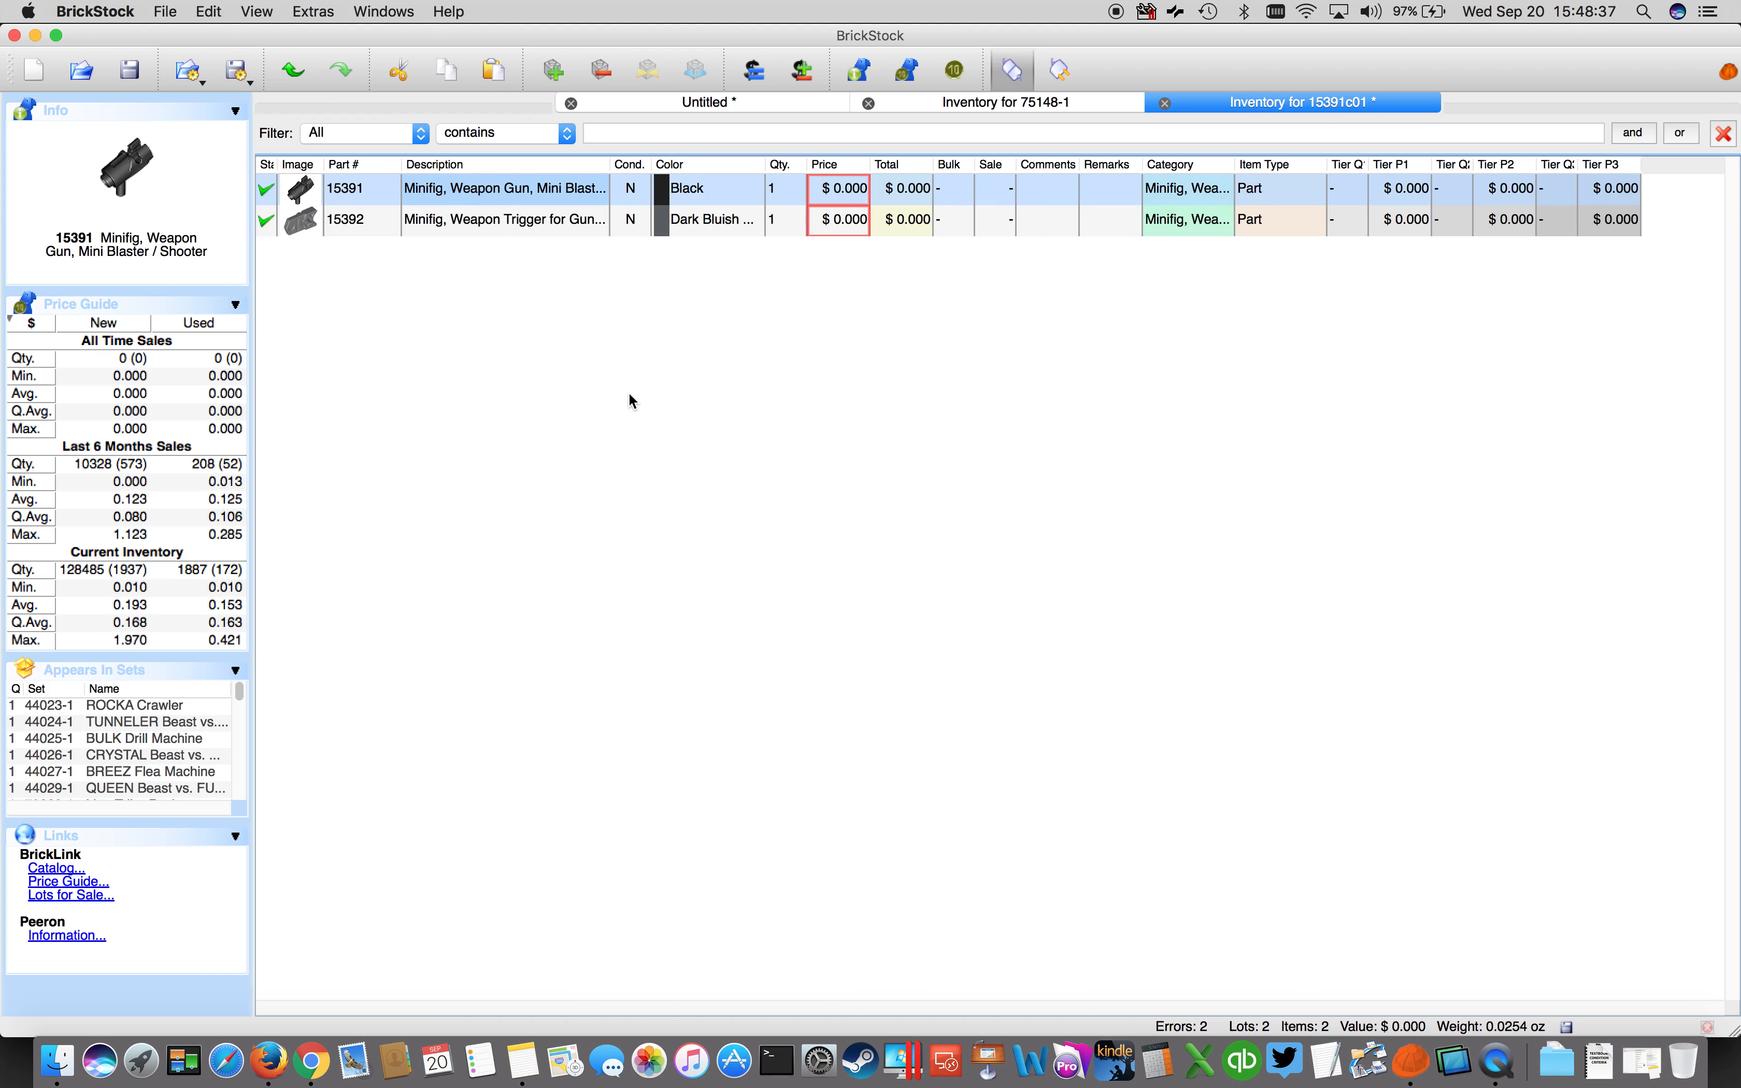
click(471, 223)
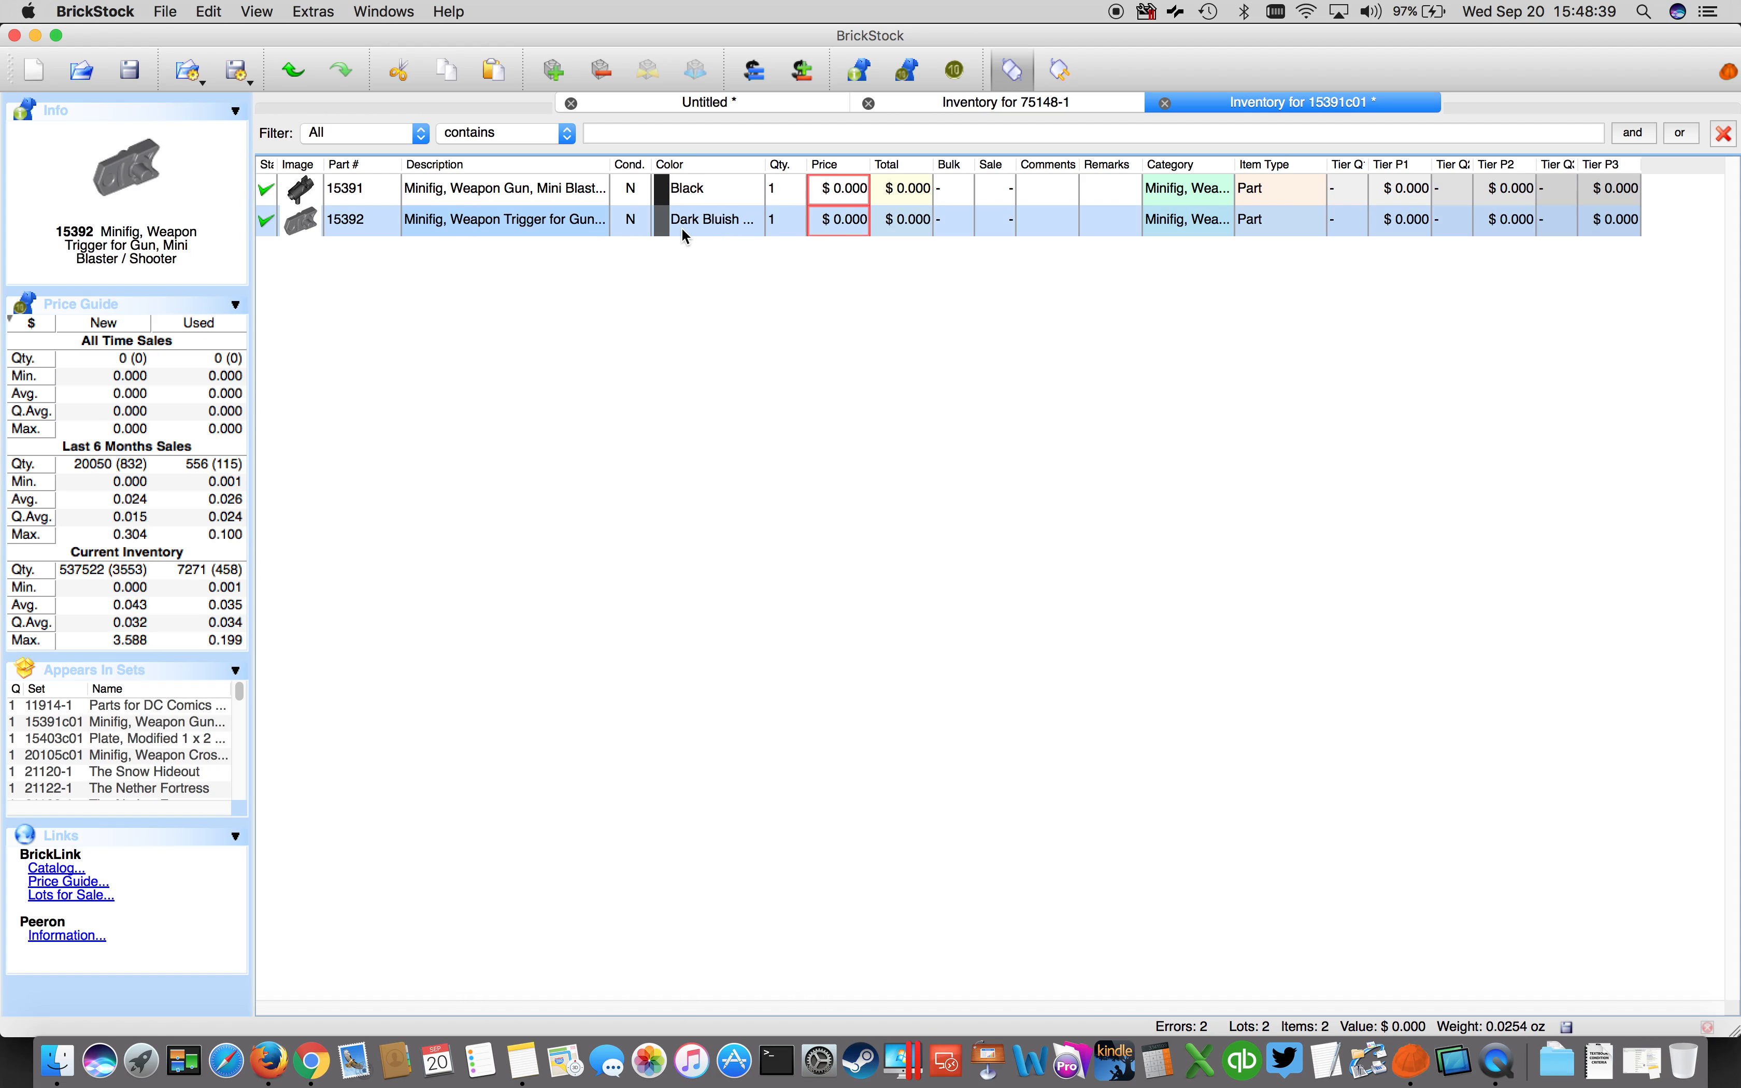
drag(767, 164, 859, 167)
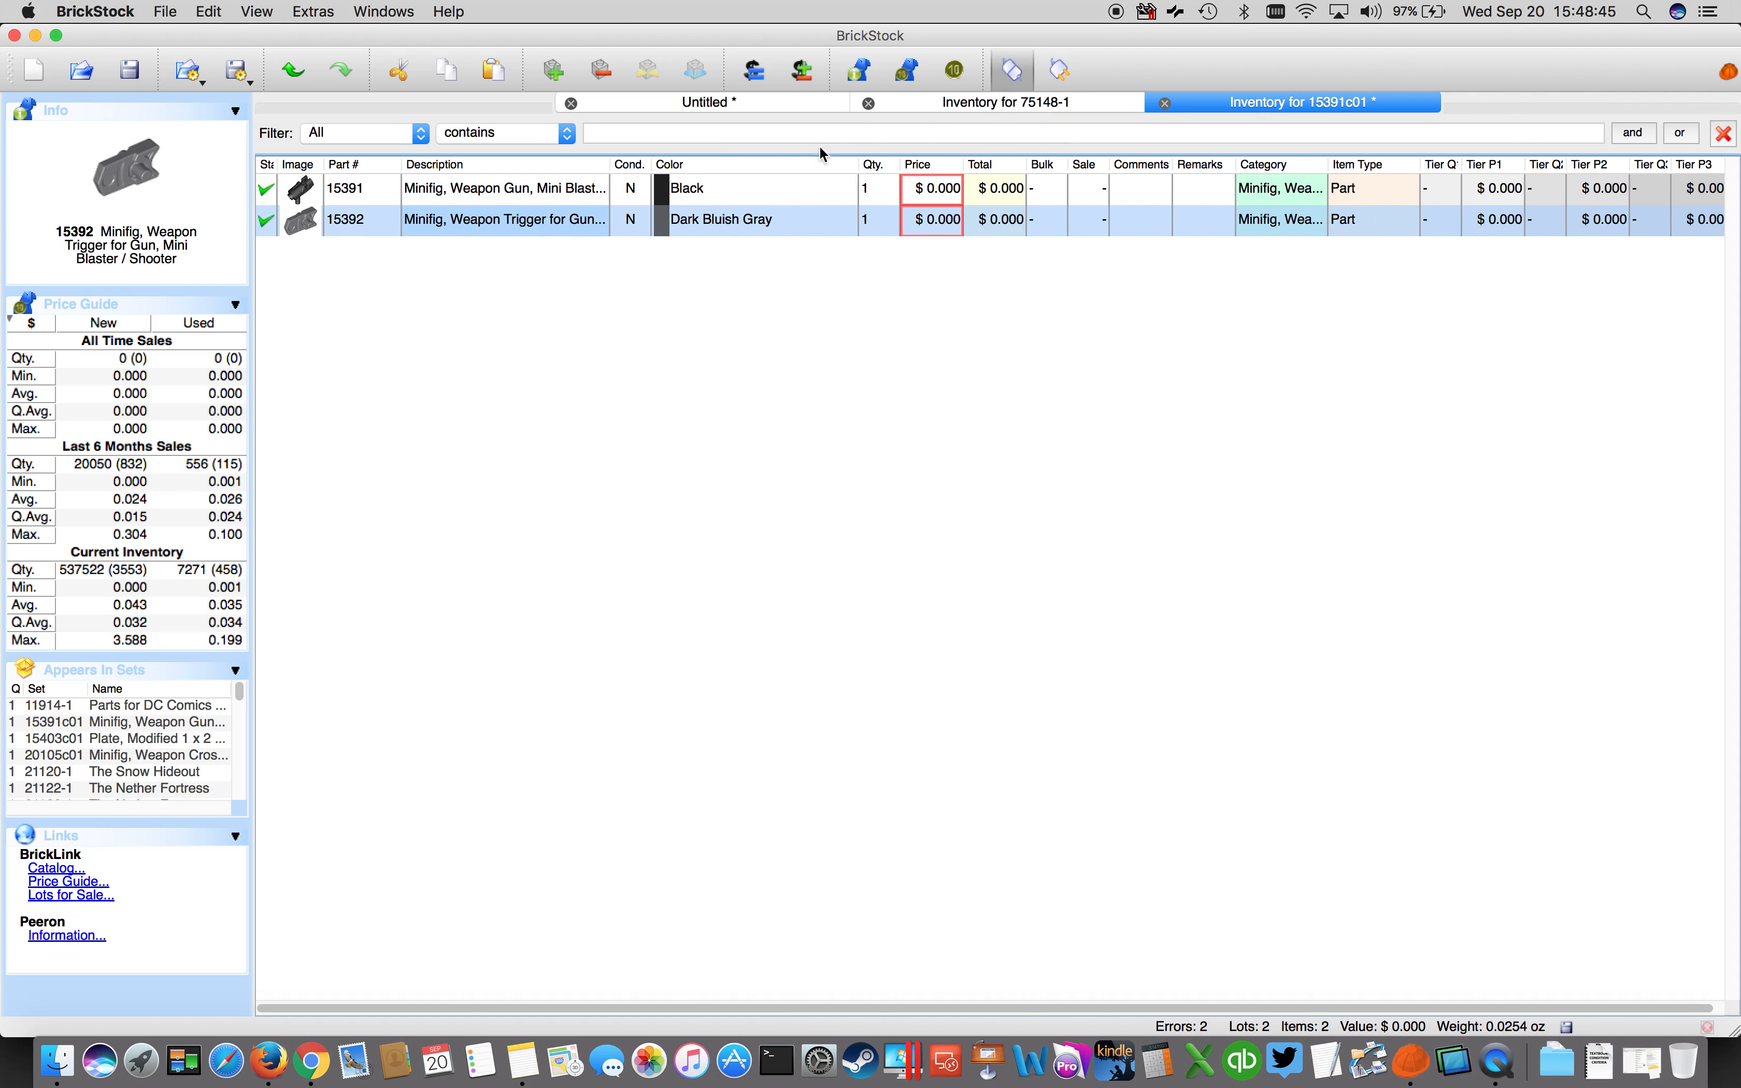
Delete the black Mini Blaster / Shooter lot, part 15391, from the 75148-1 inventory.
click(1043, 119)
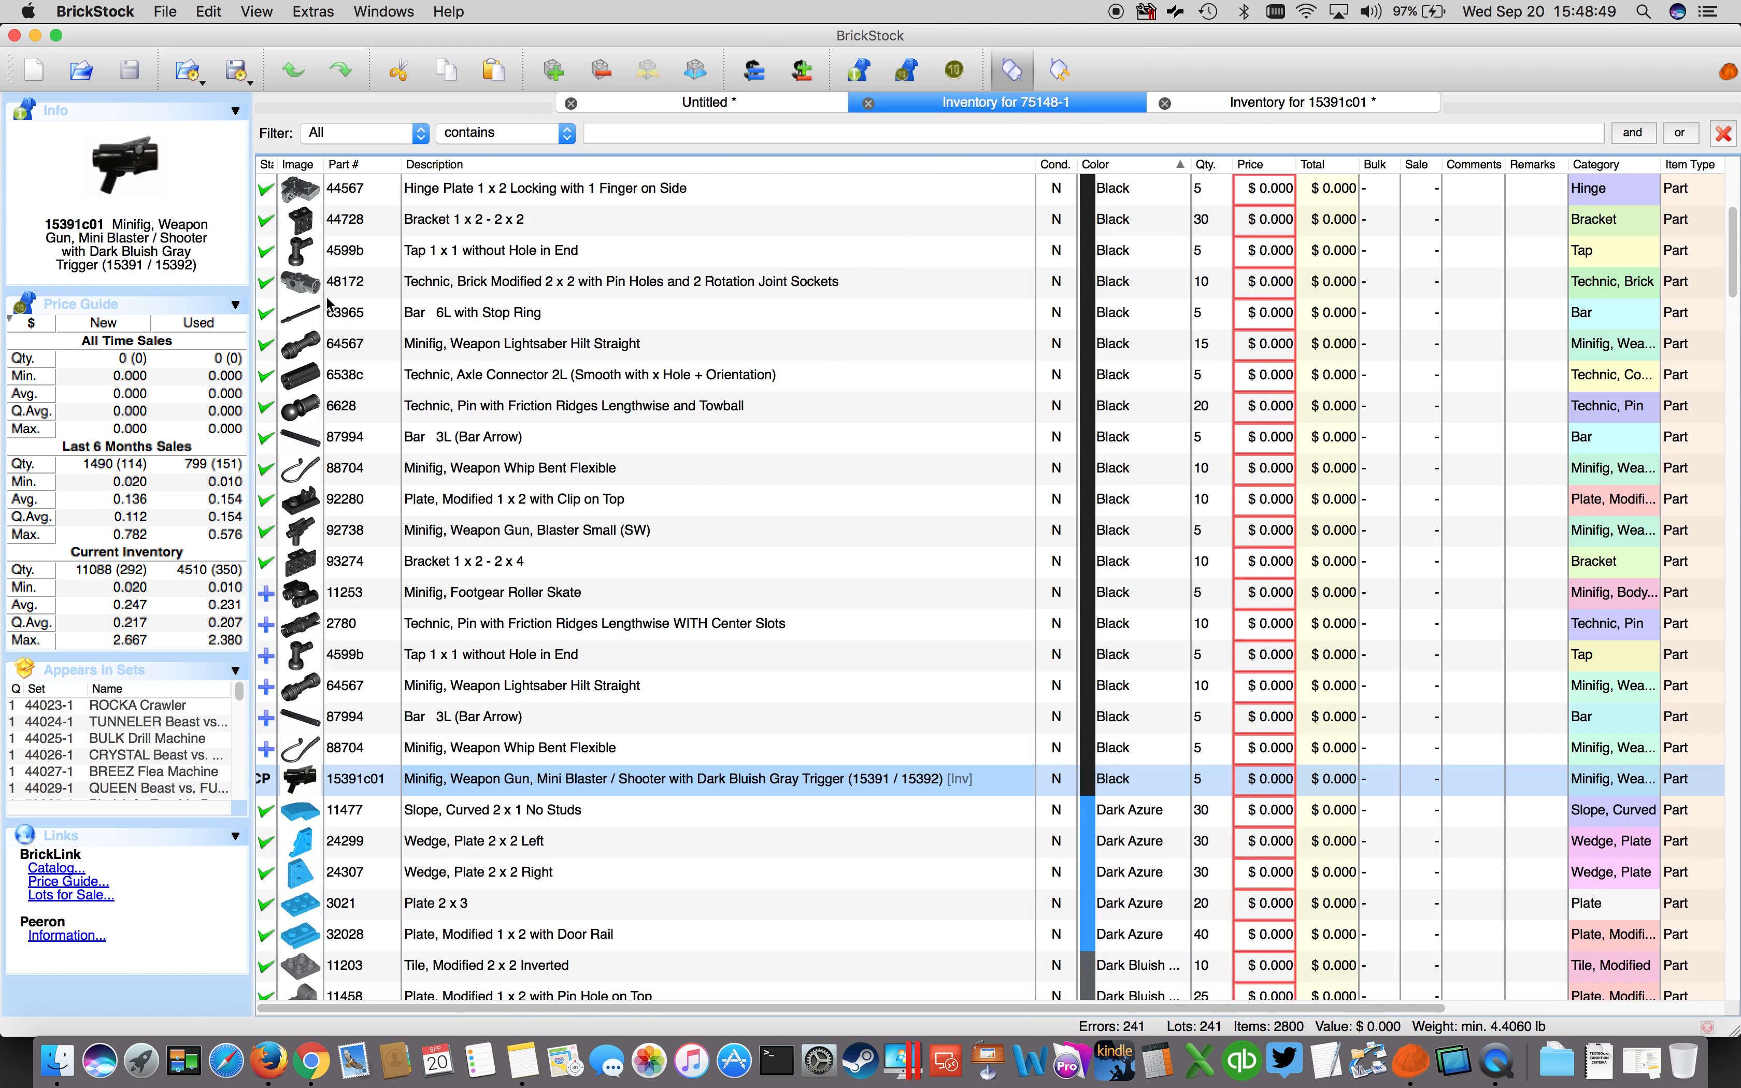
scroll(496, 325, up, 5)
scroll(533, 365, up, 2)
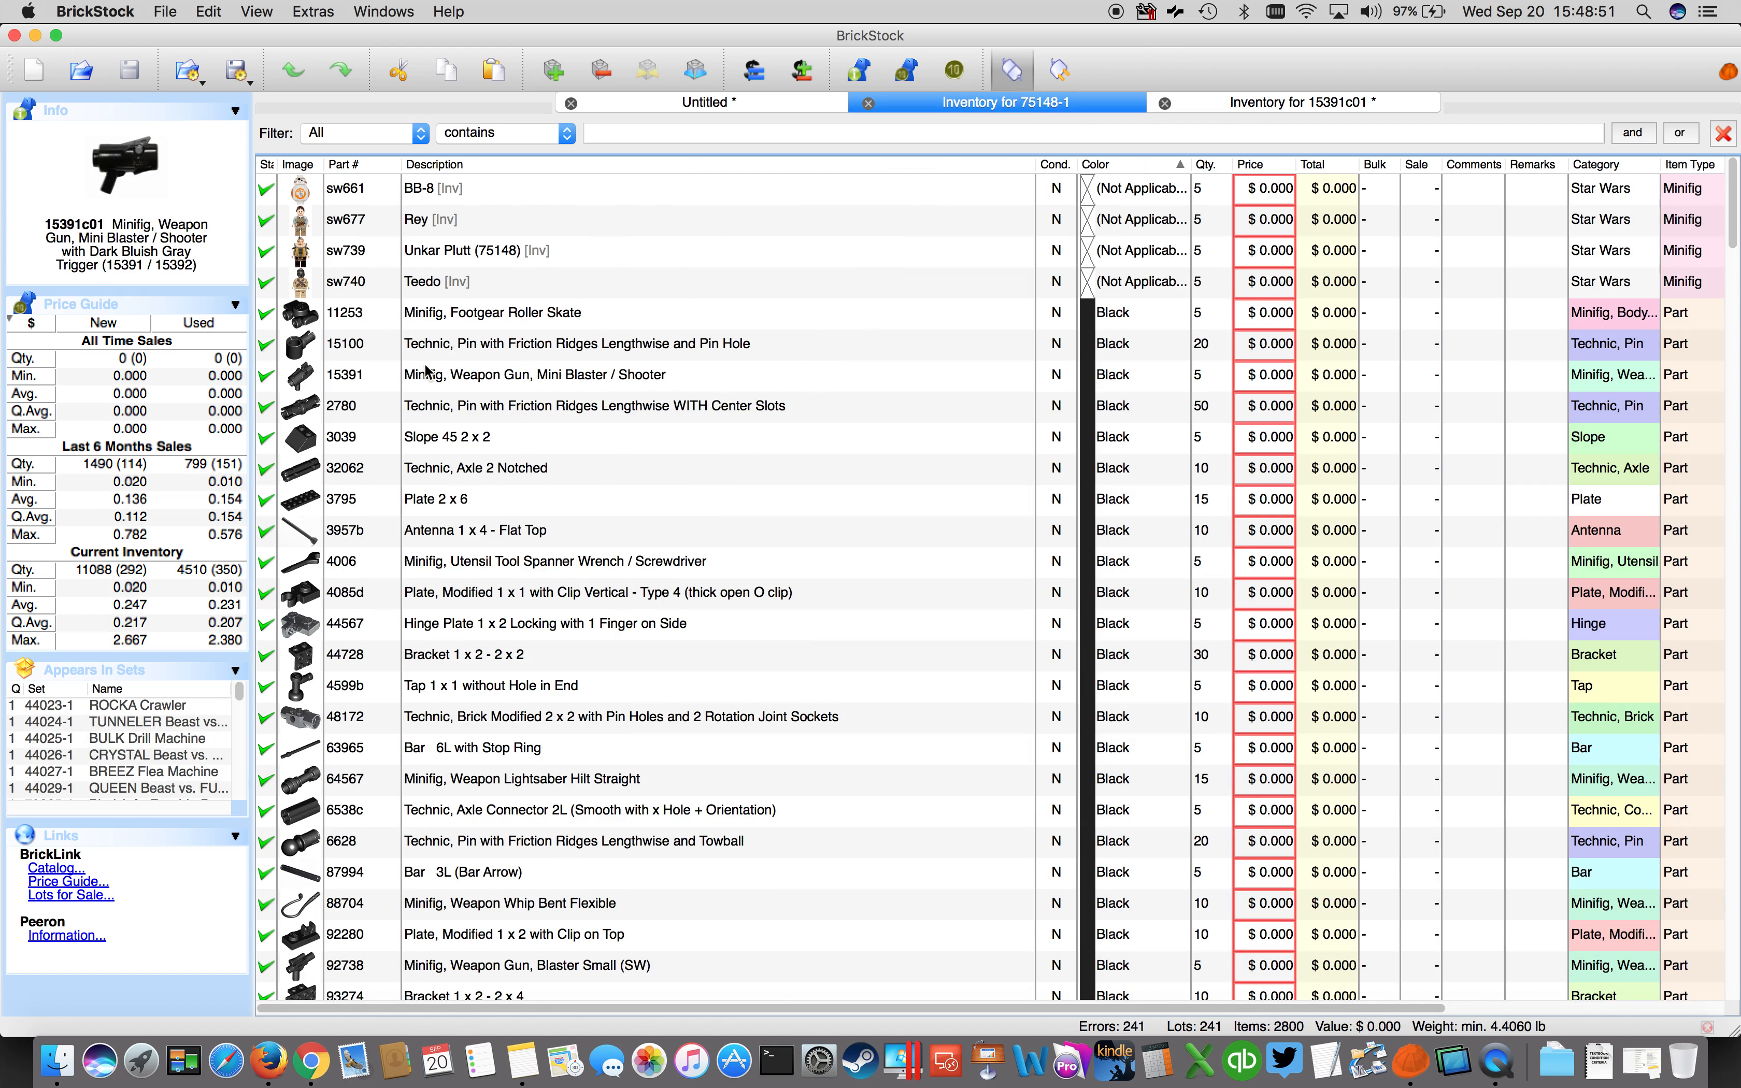
click(532, 375)
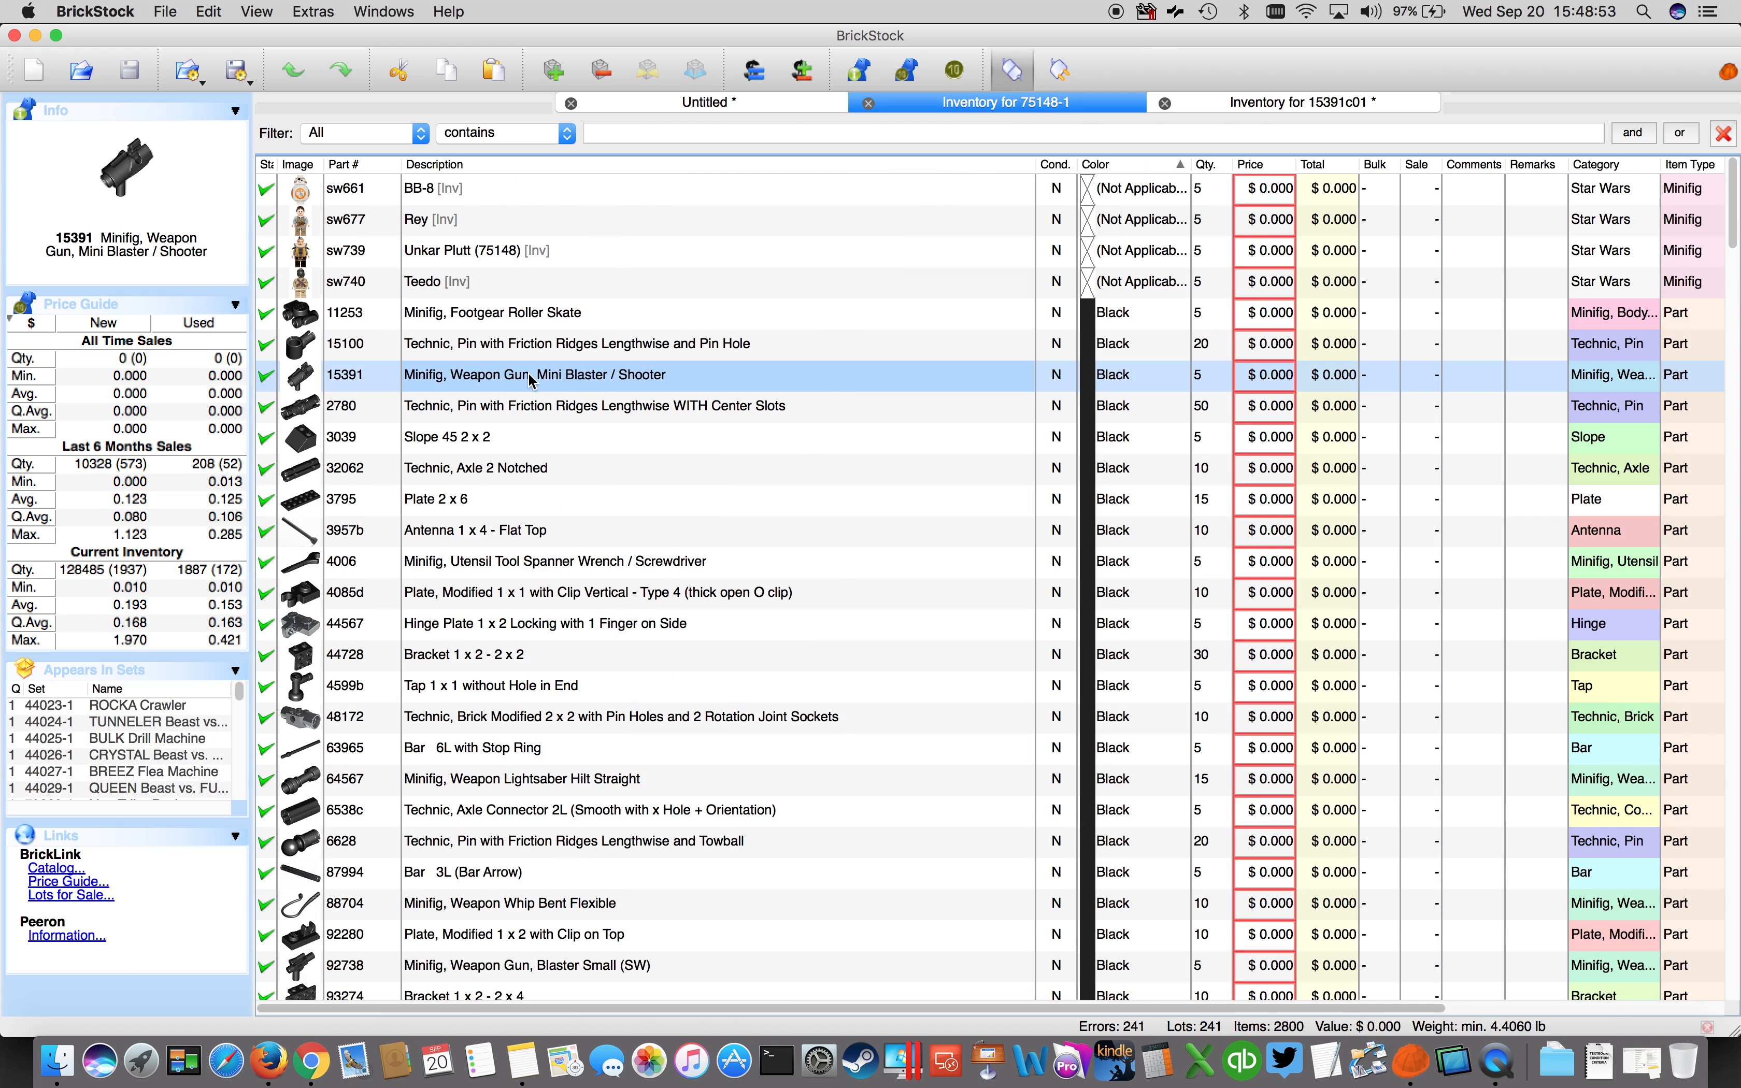
right_click(530, 375)
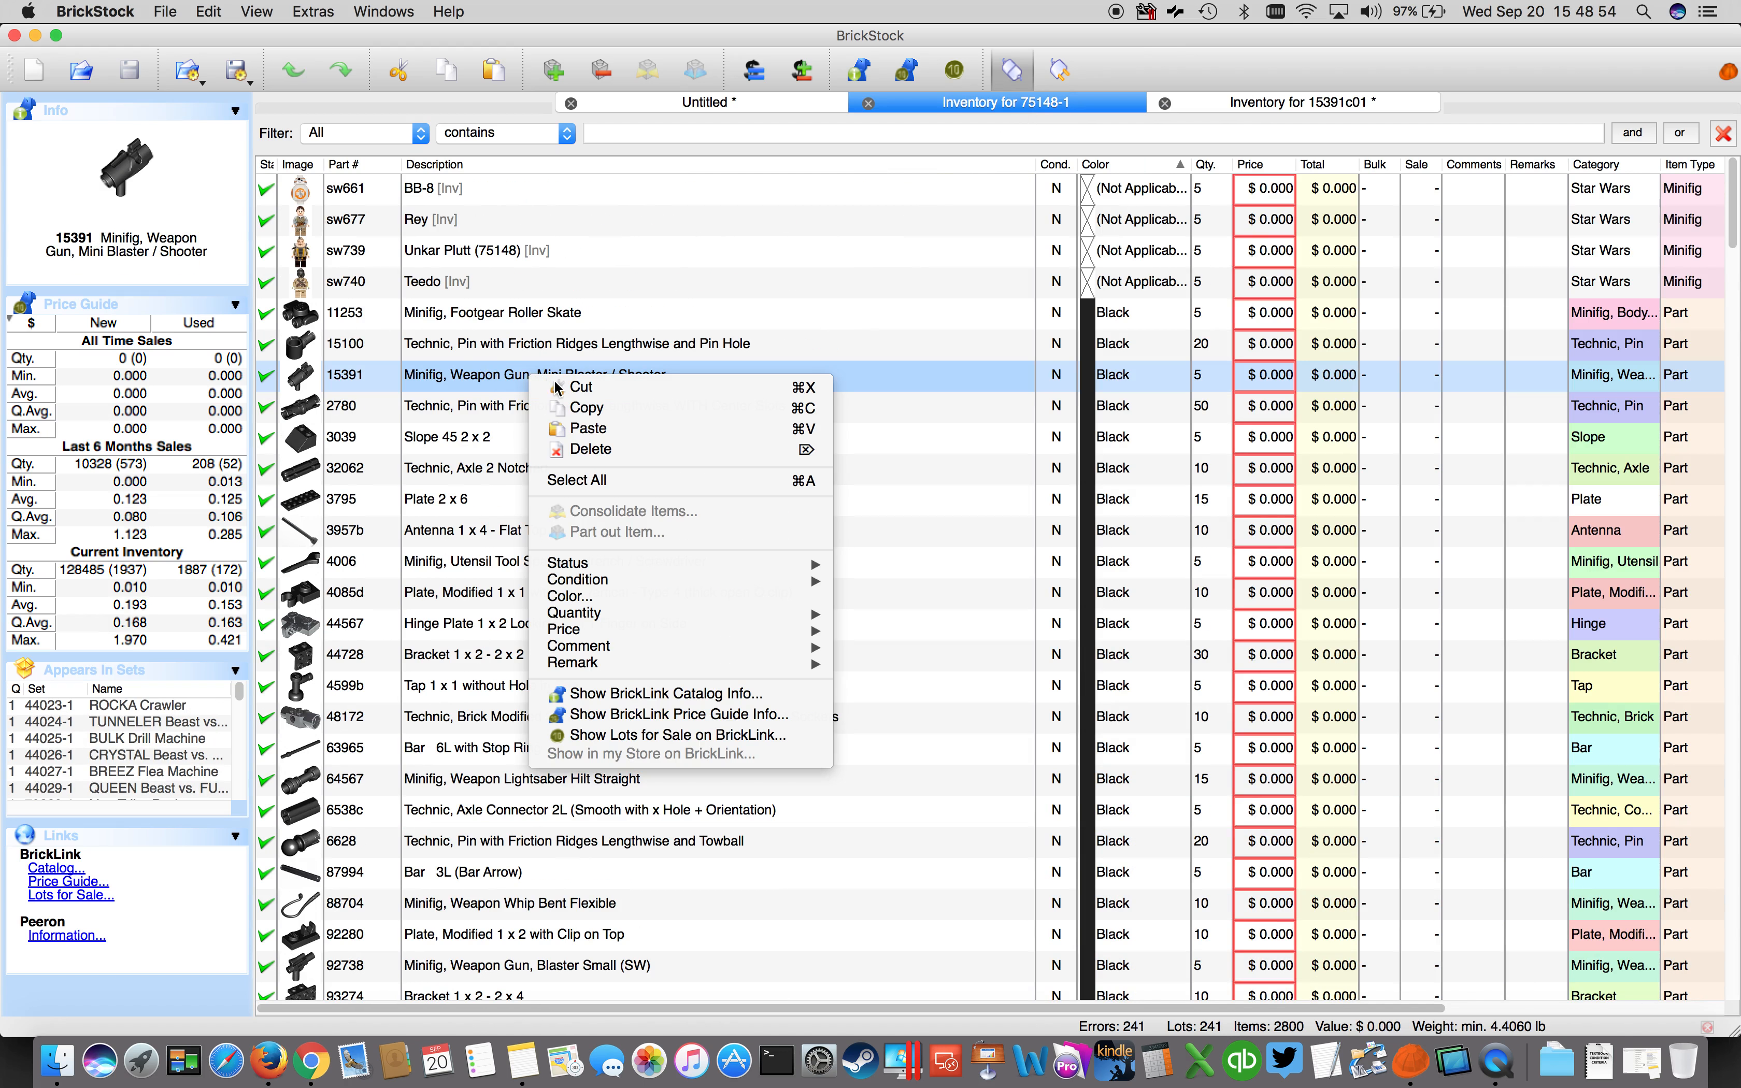
click(608, 450)
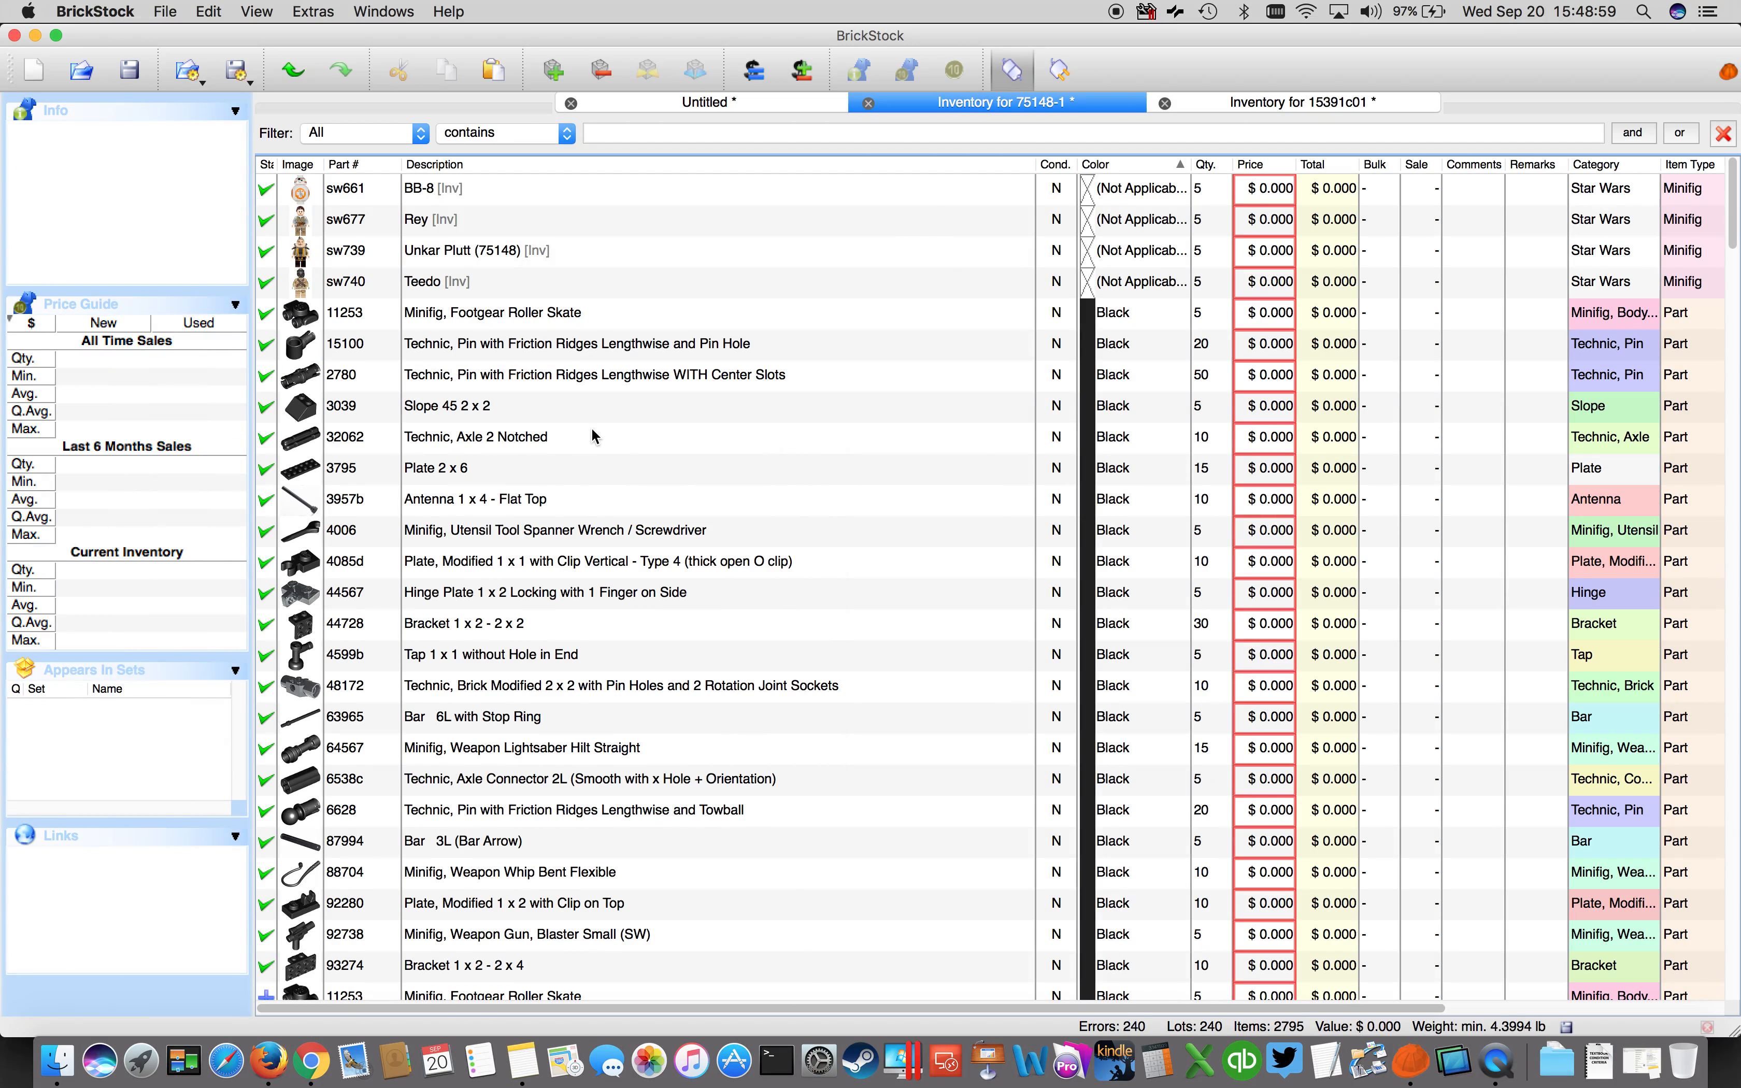
Delete the regular Dark Bluish Gray Mini Blaster trigger lot, part 15392, from the 75148-1 inventory.
scroll(590, 427, down, 6)
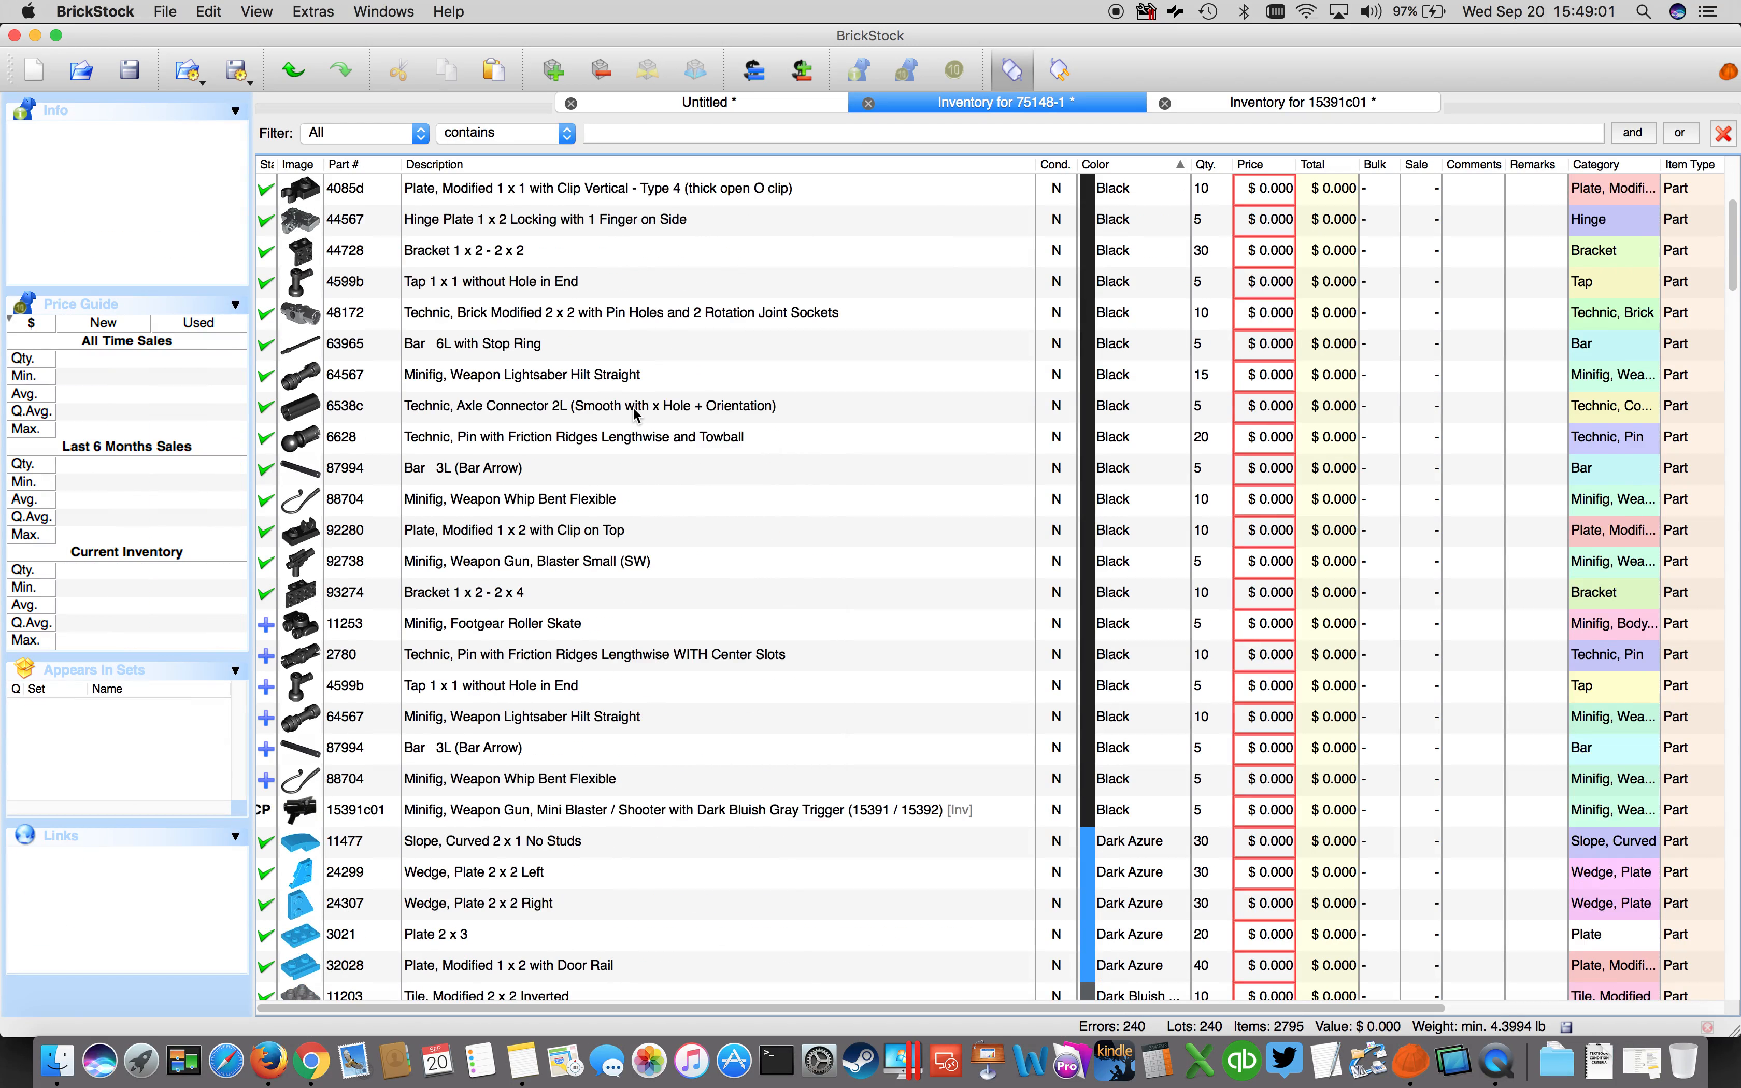
scroll(632, 406, down, 10)
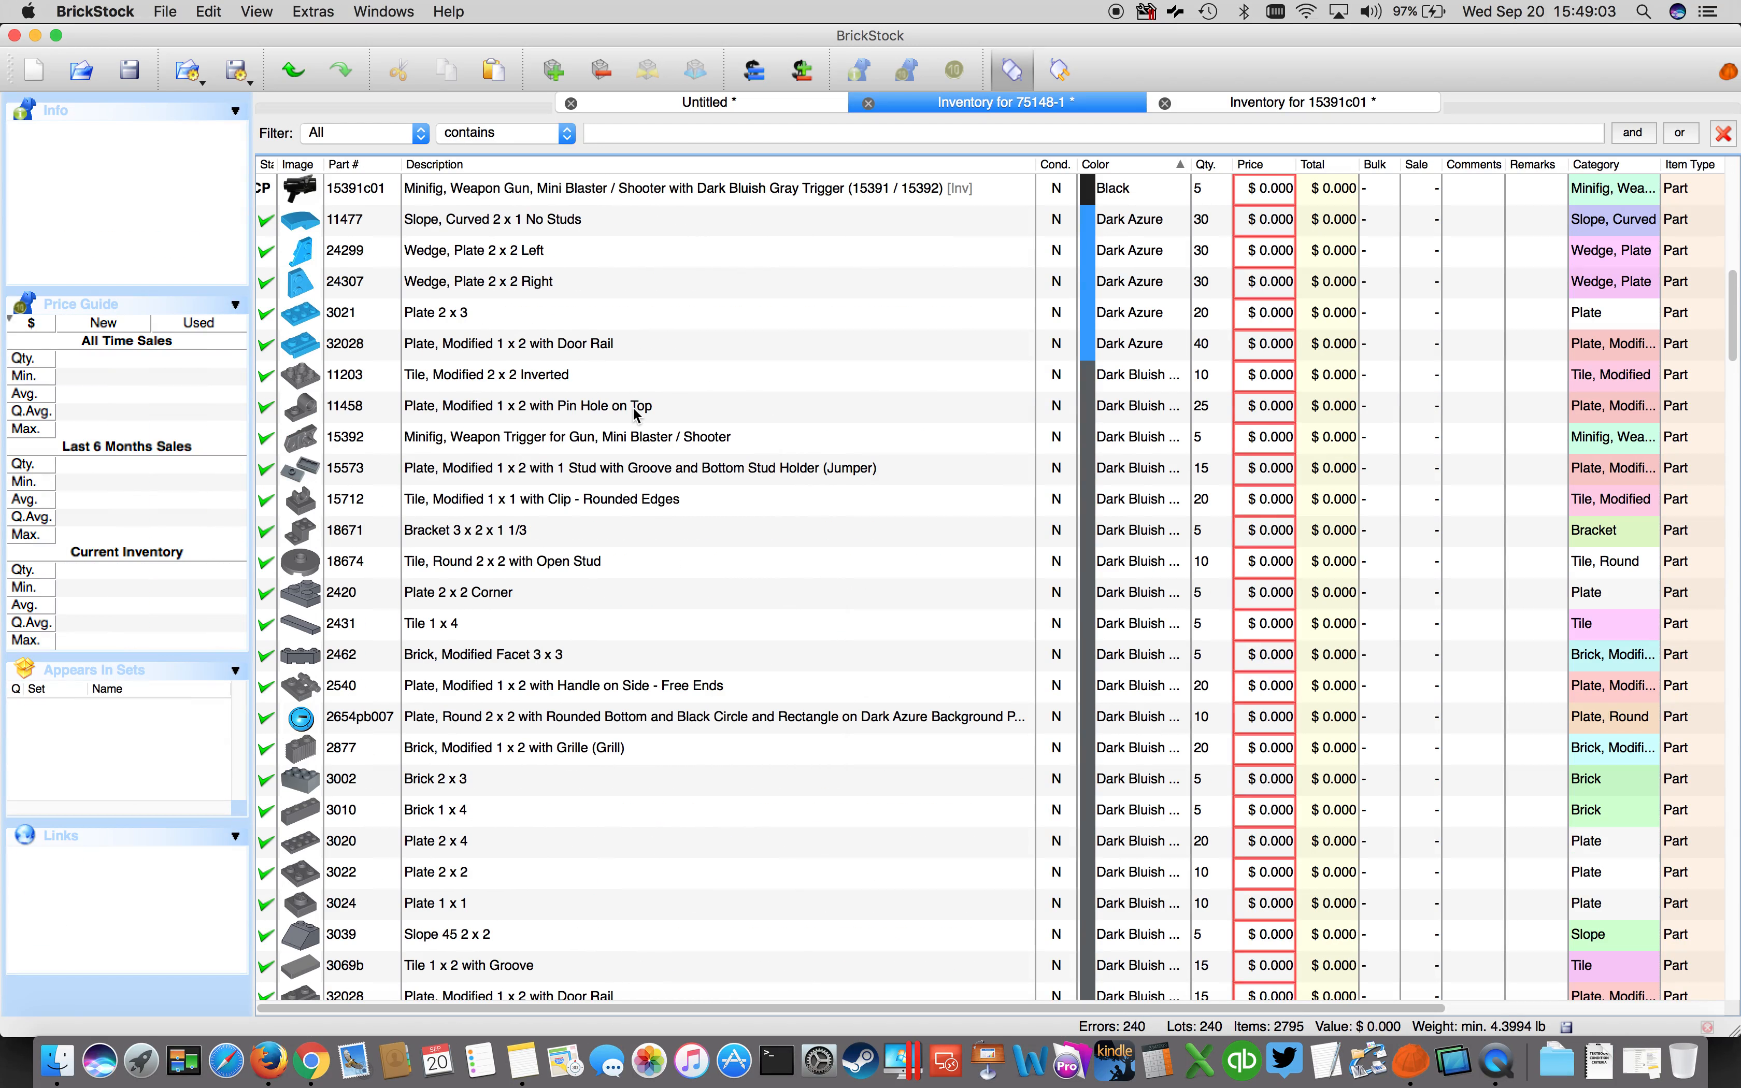
click(552, 436)
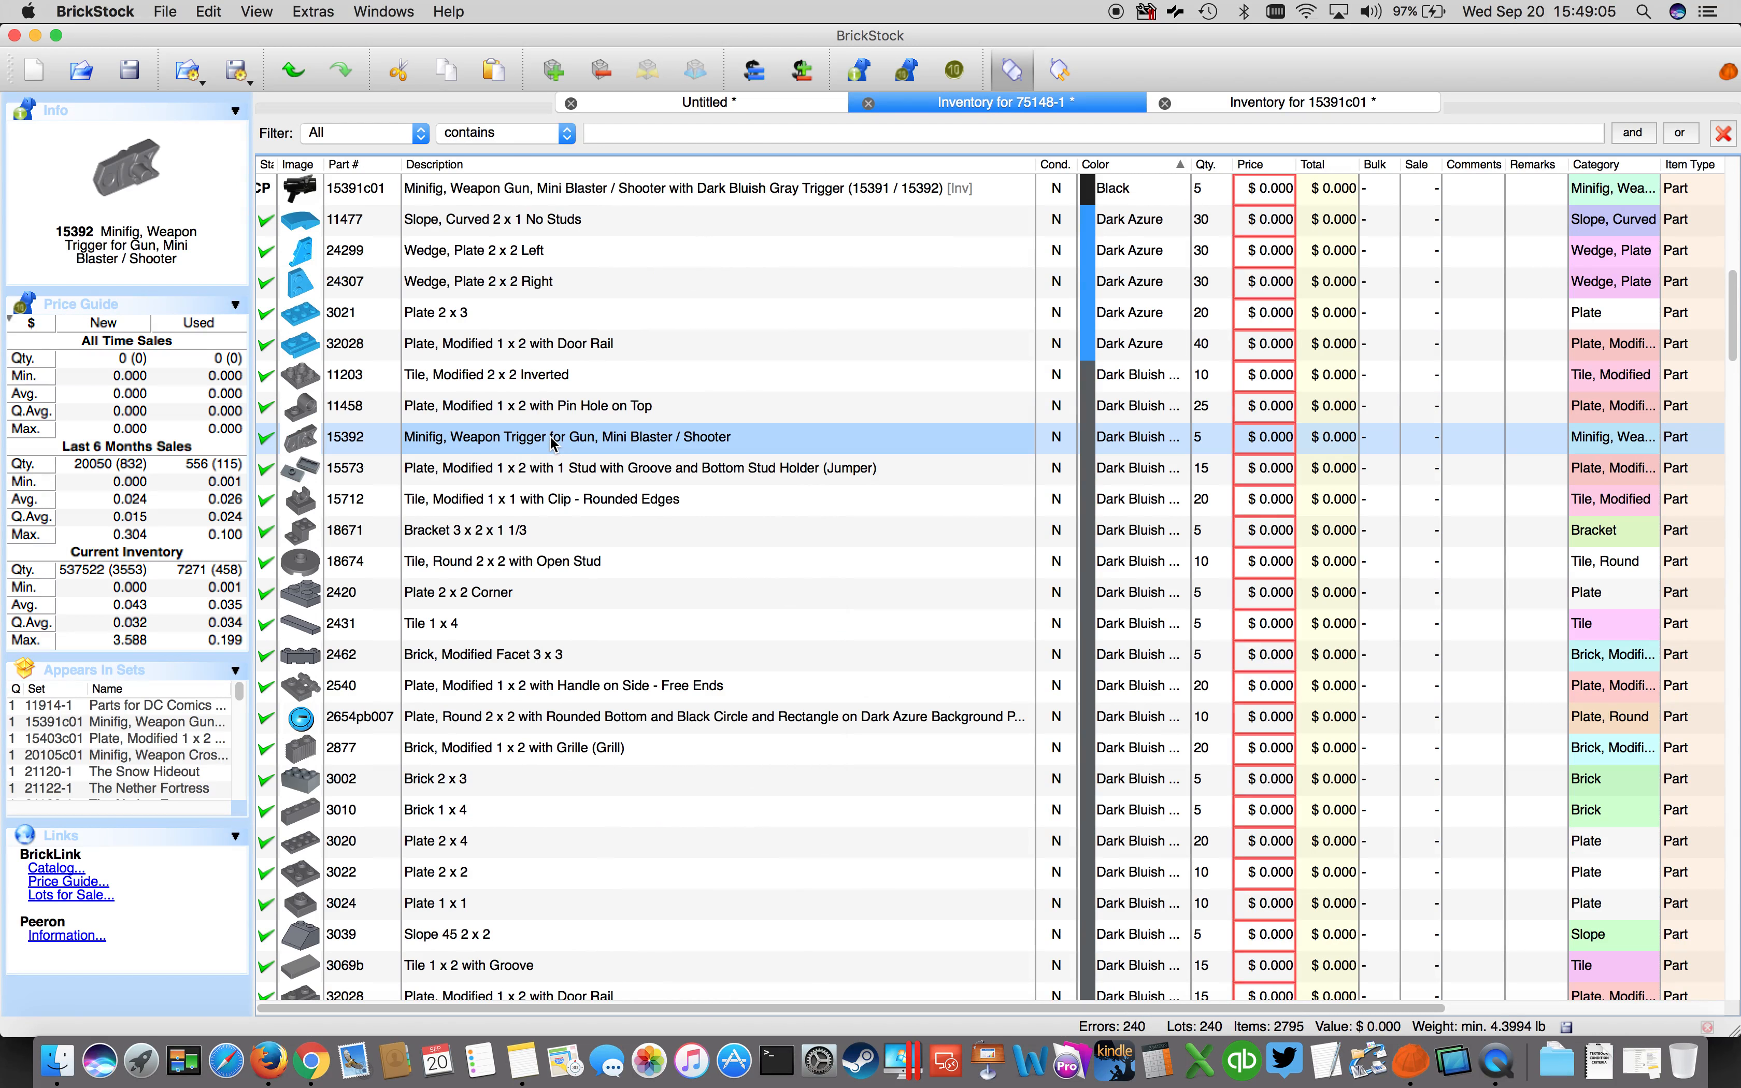
click(576, 444)
right_click(576, 444)
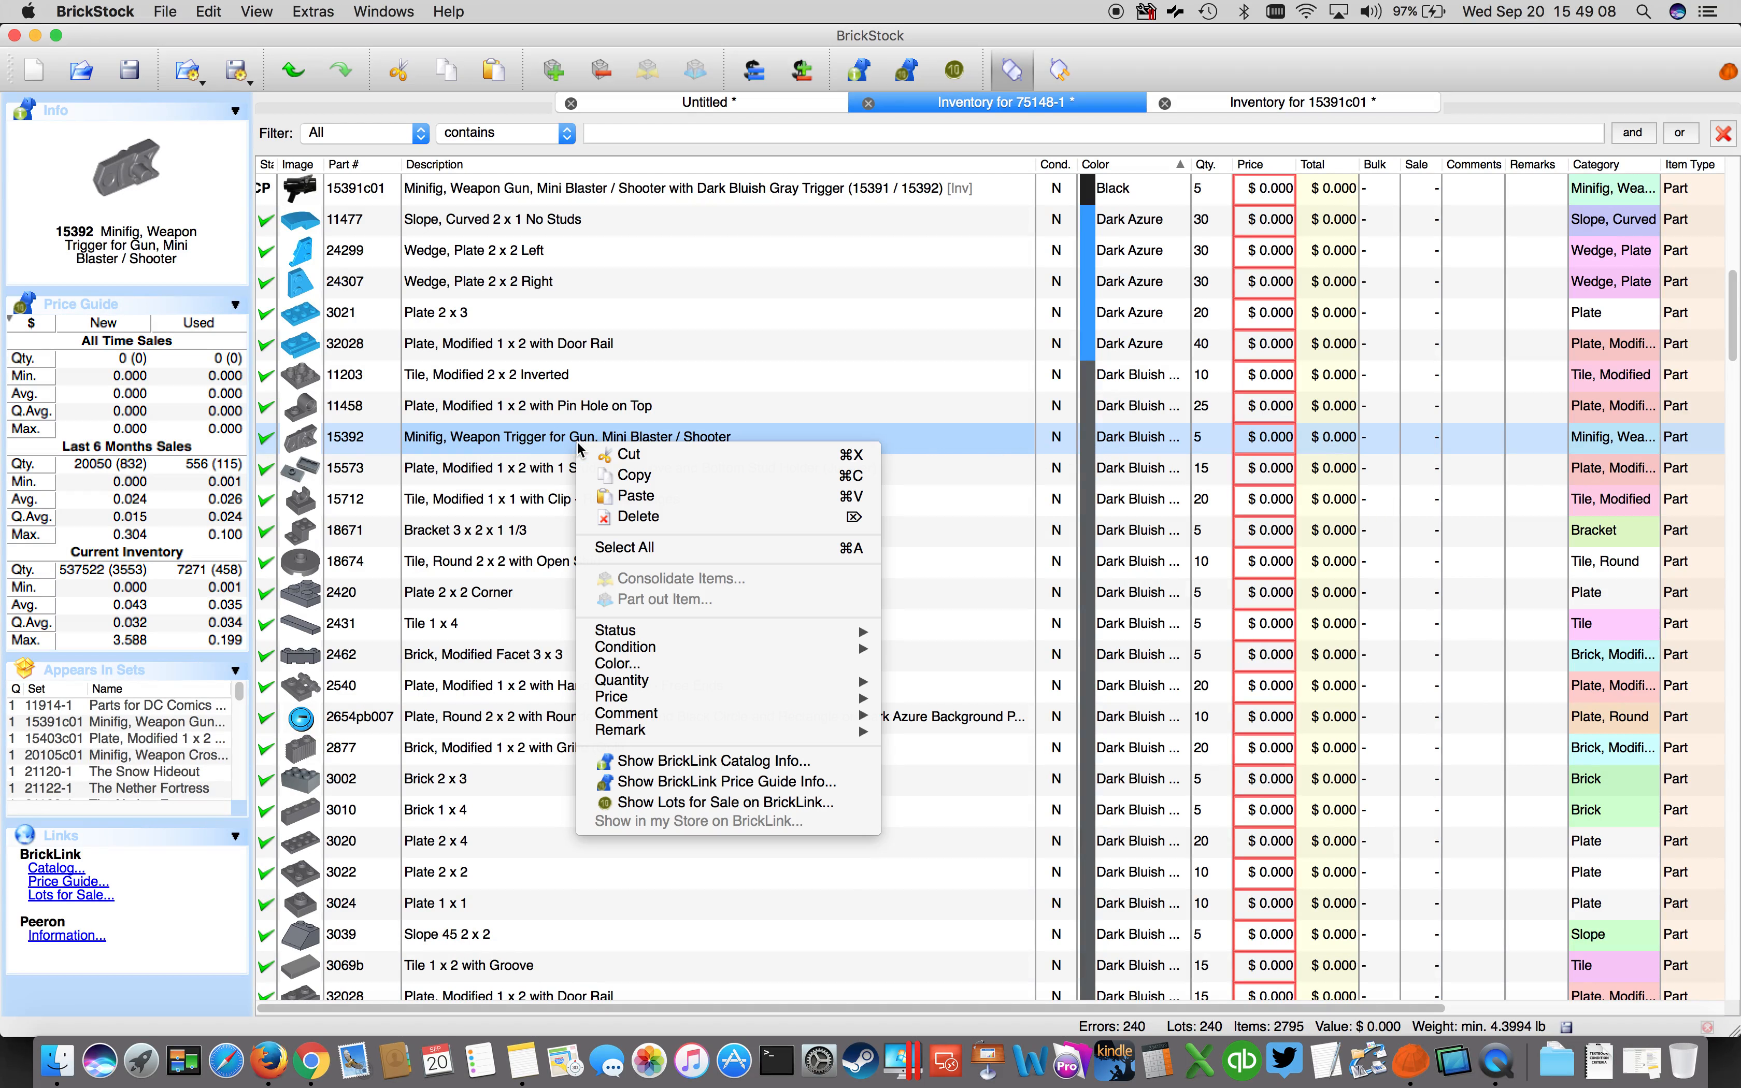
click(634, 520)
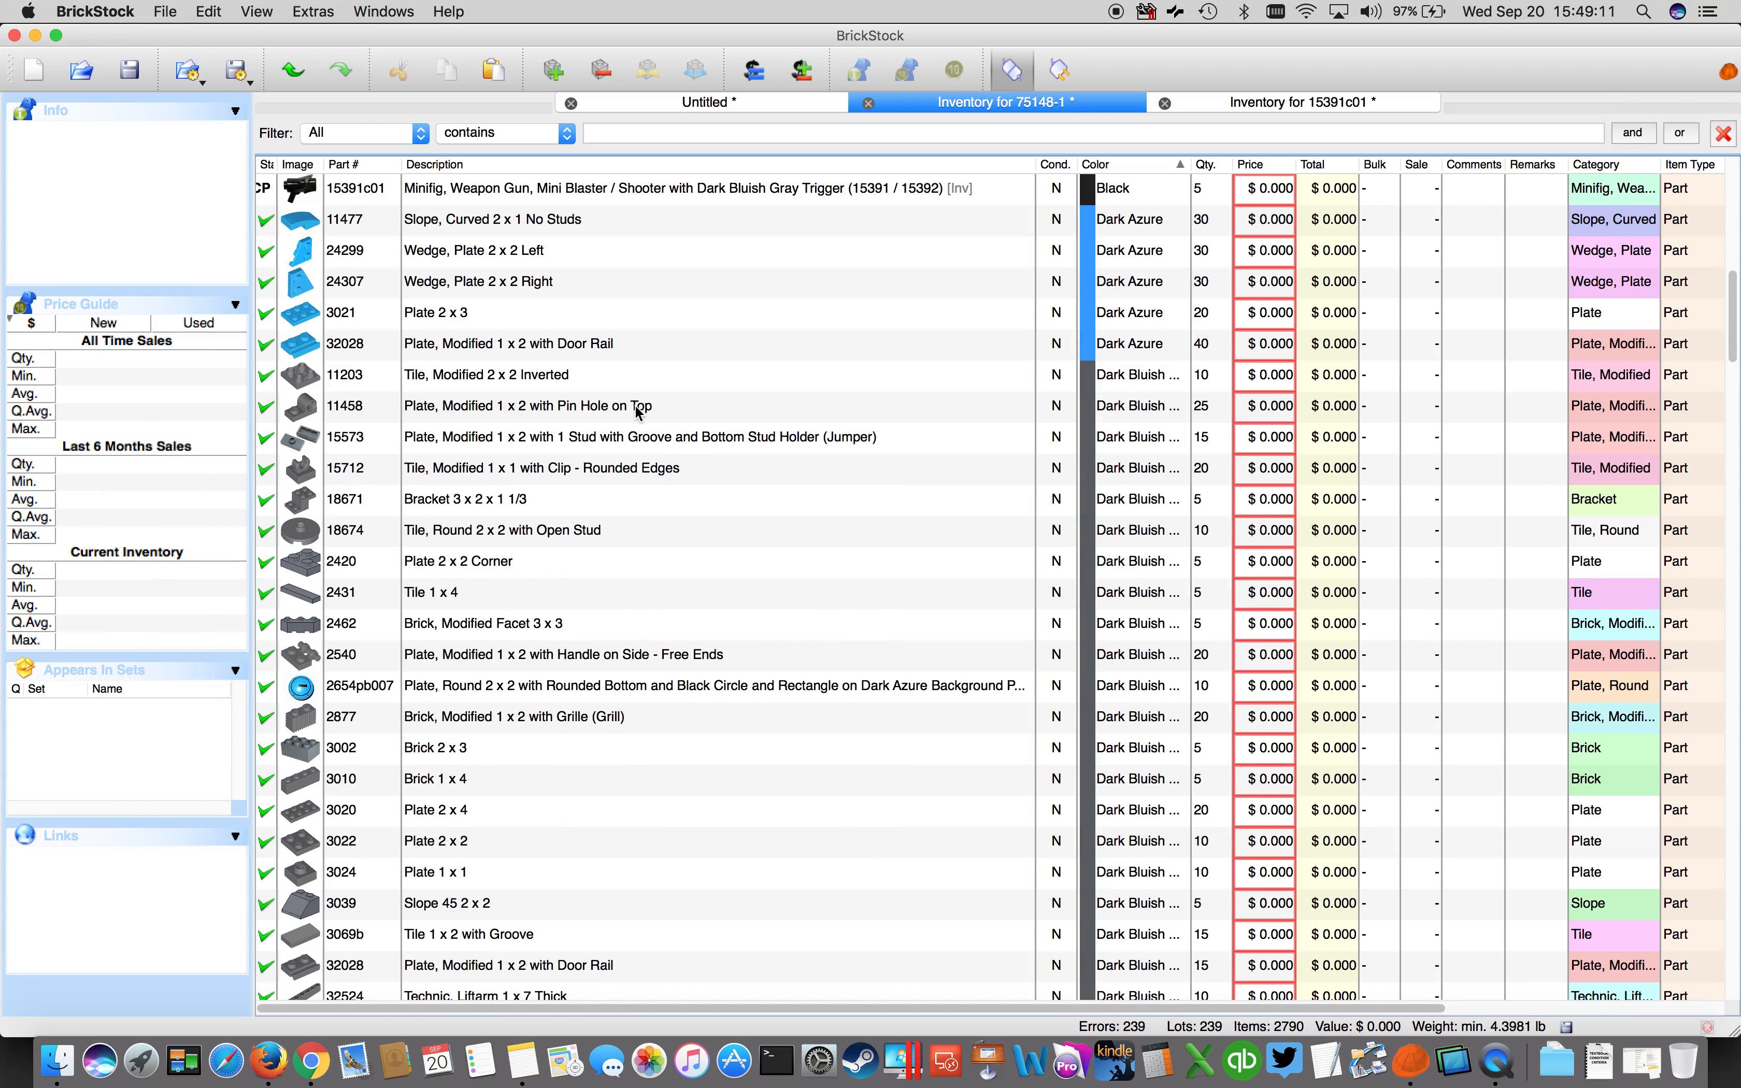
Check the Dark Bluish Gray parts for the extra Mini Blaster trigger lot, part 15392.
scroll(638, 414, down, 5)
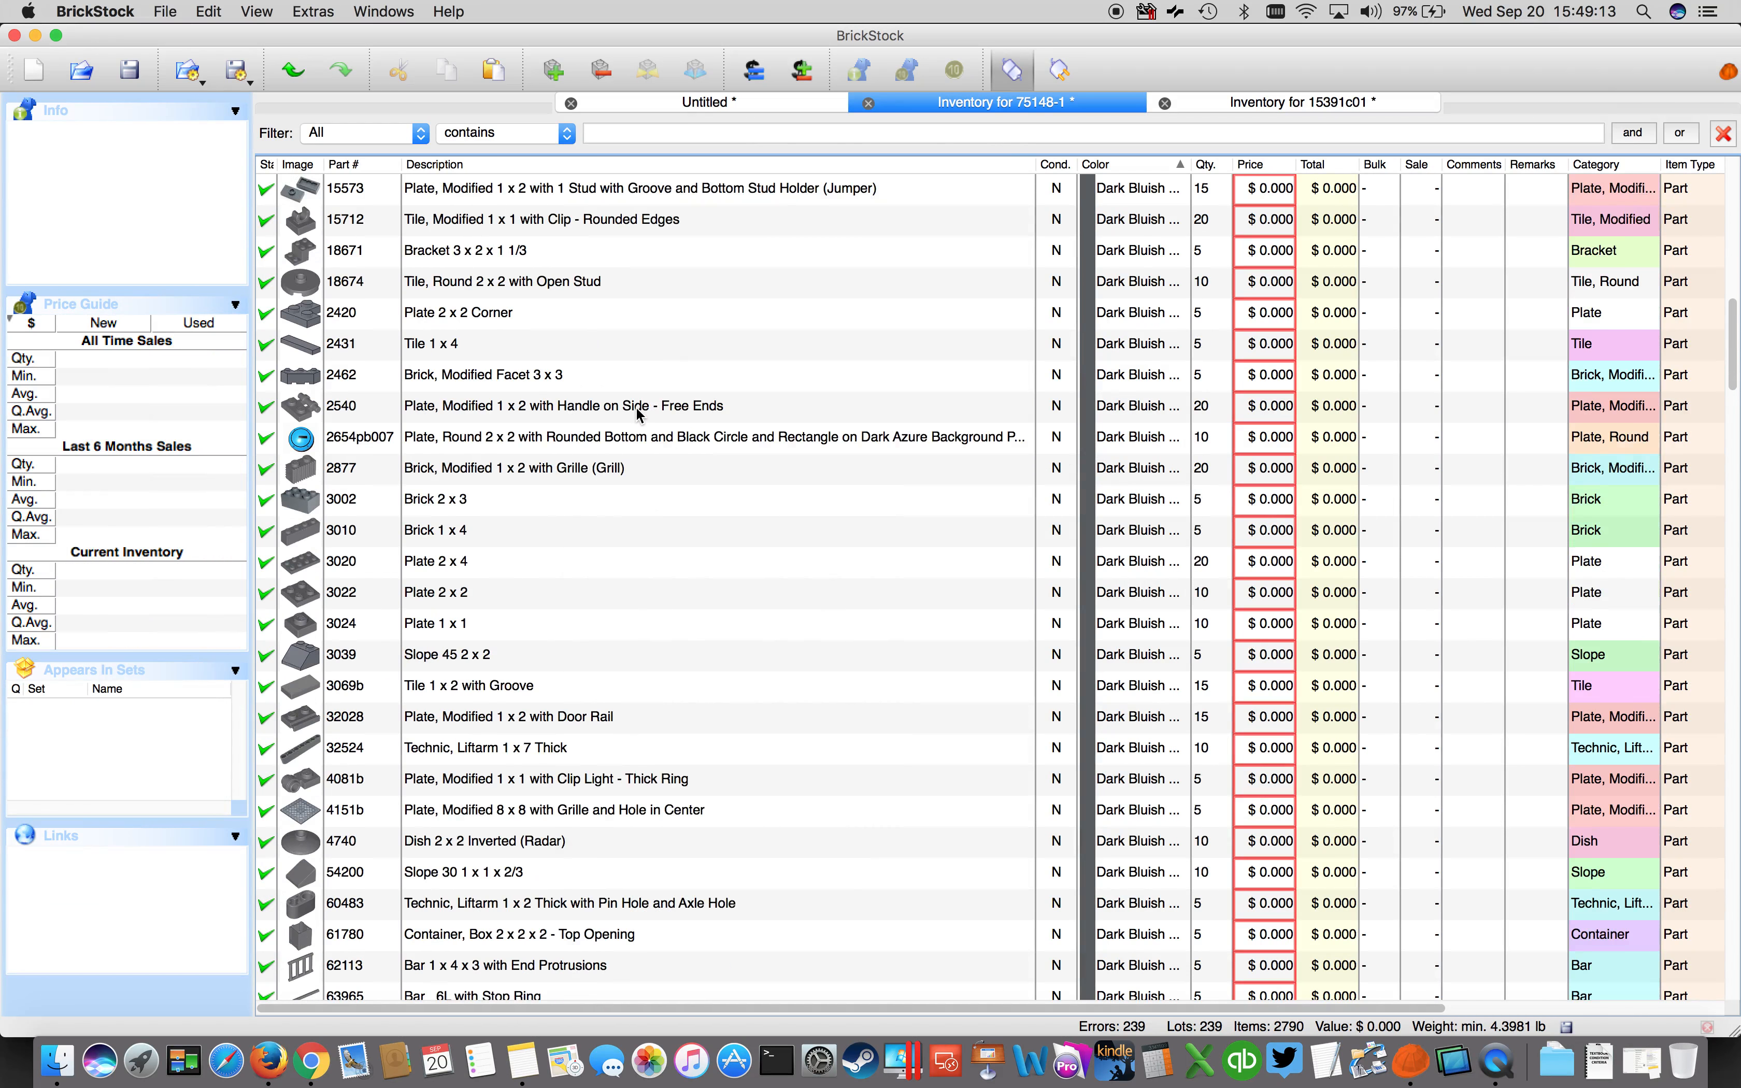
scroll(639, 415, up, 4)
scroll(637, 414, up, 5)
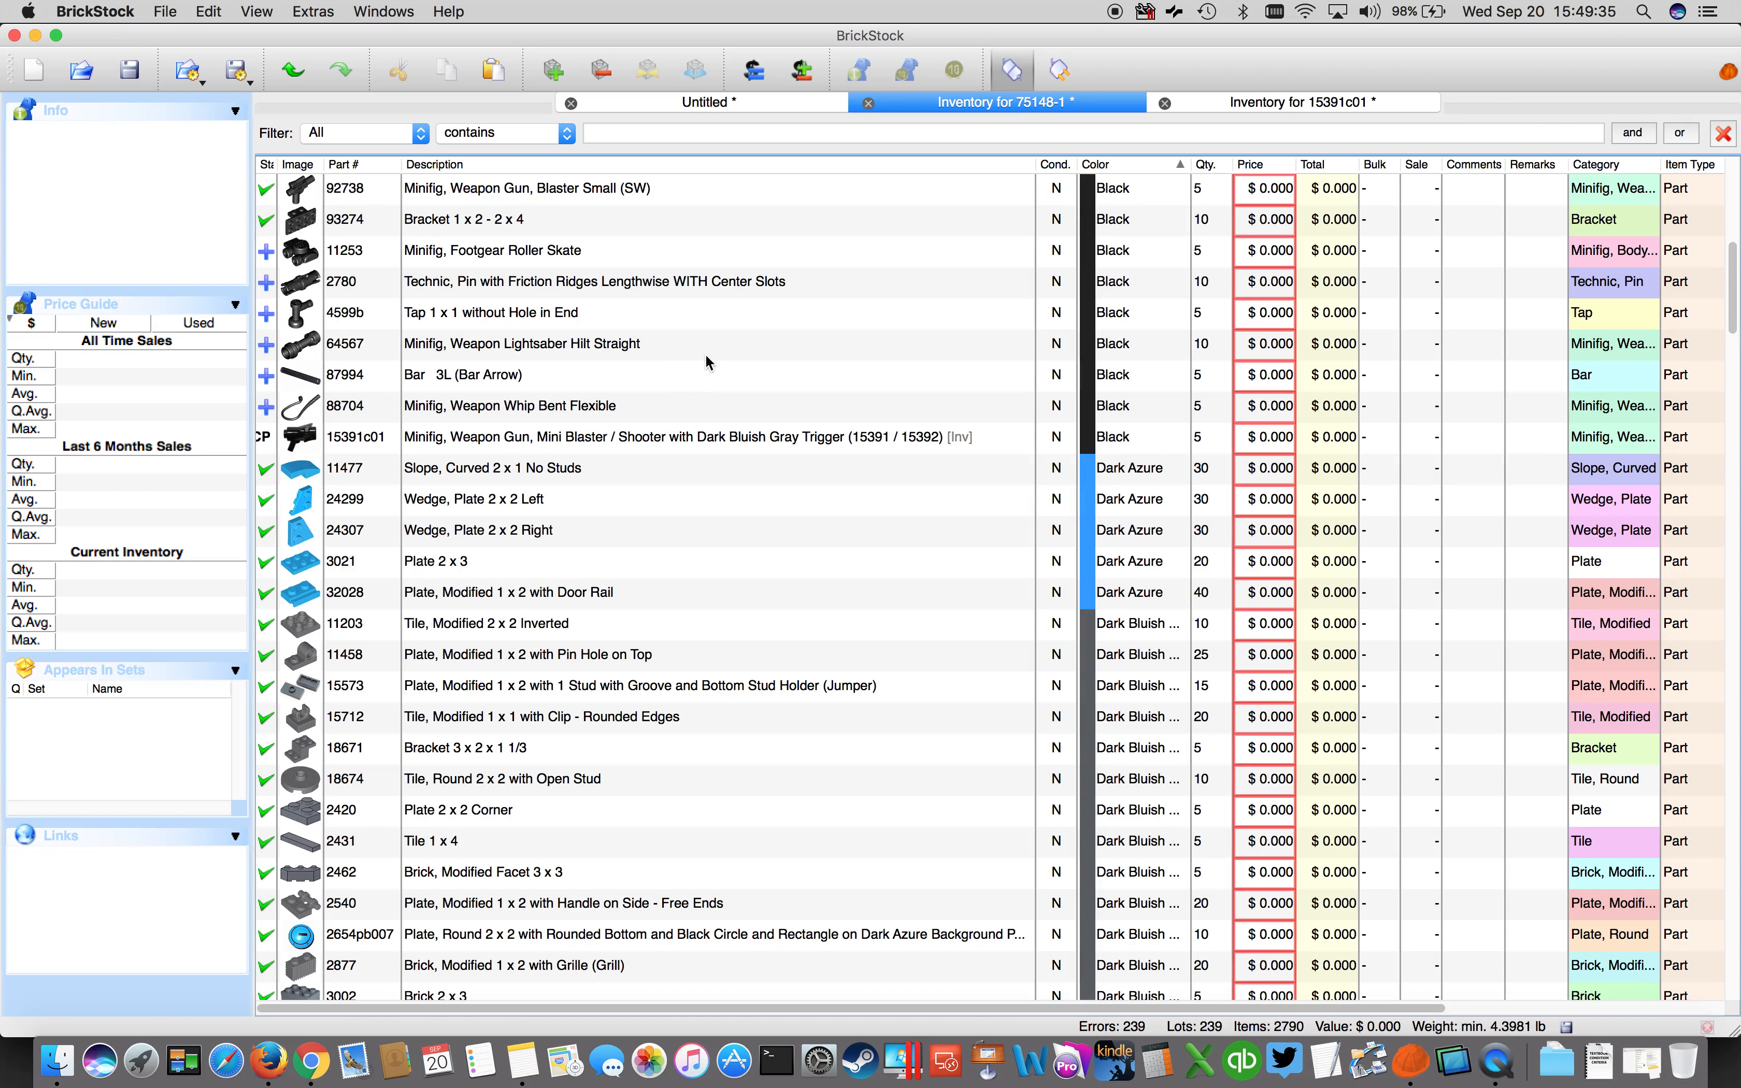
scroll(704, 354, down, 8)
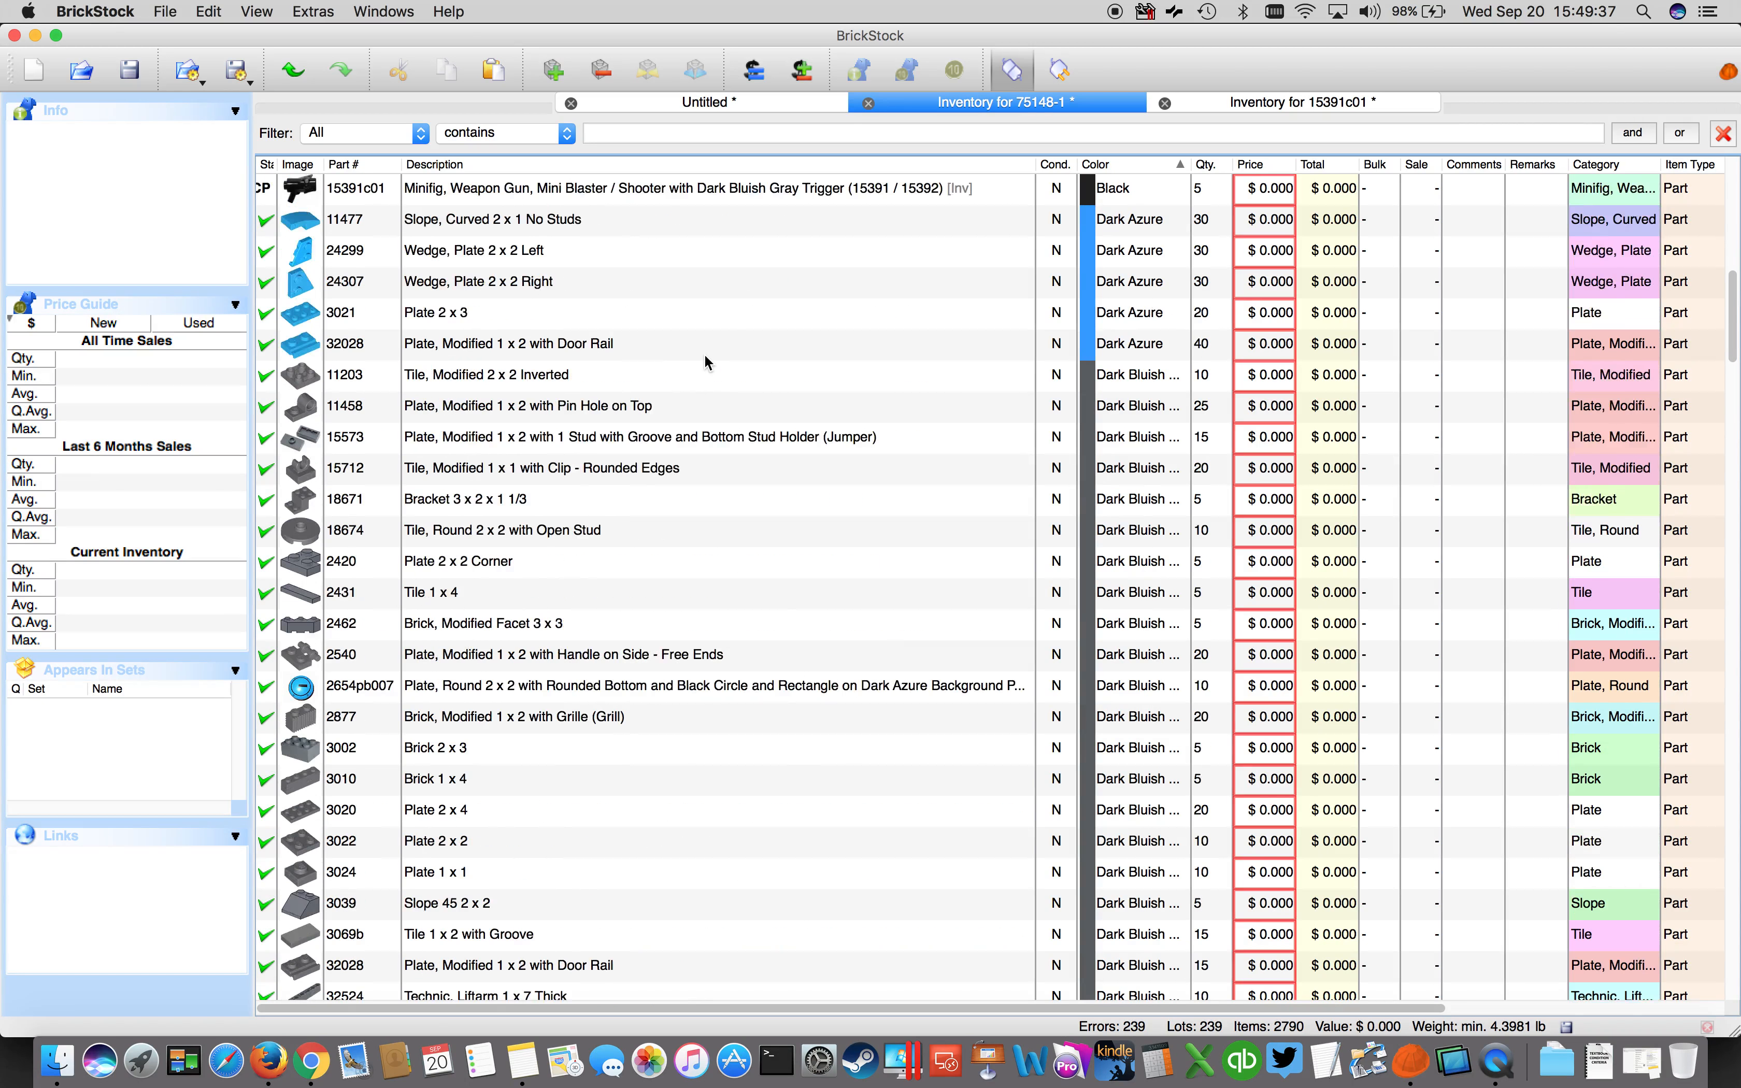
scroll(704, 354, up, 3)
scroll(705, 354, down, 10)
scroll(704, 354, down, 10)
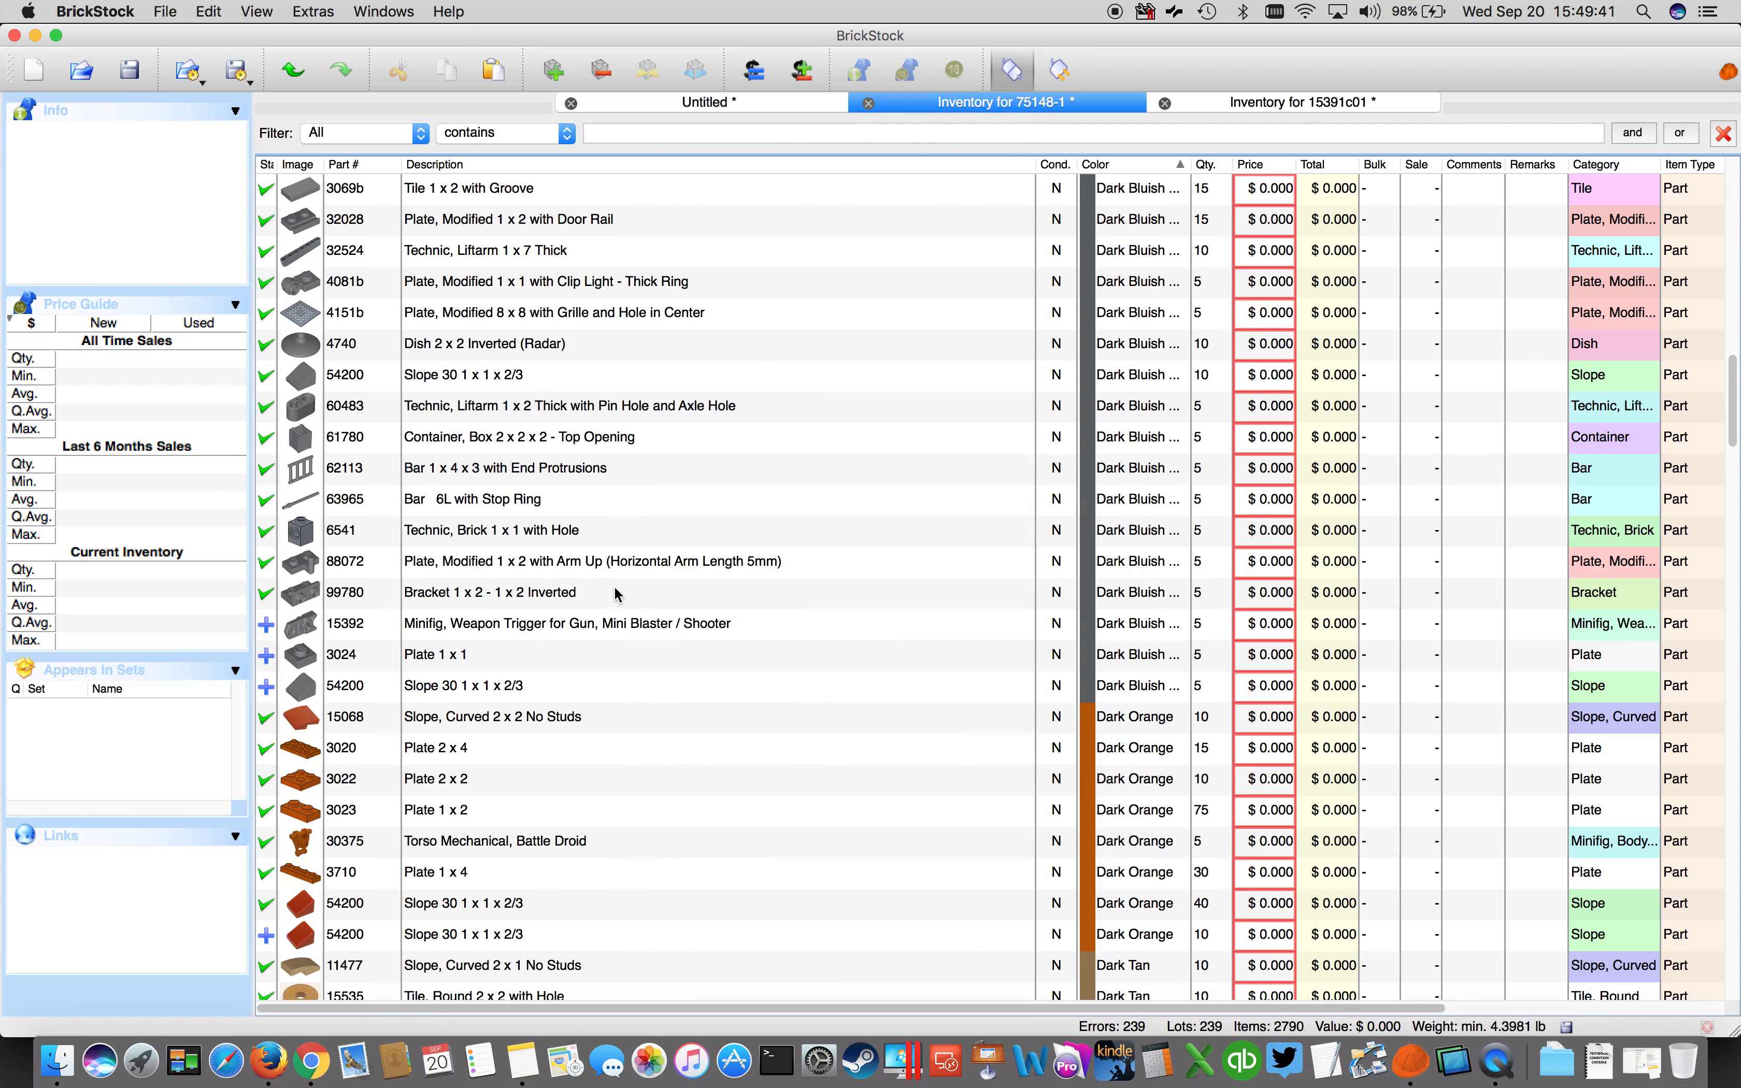
click(737, 625)
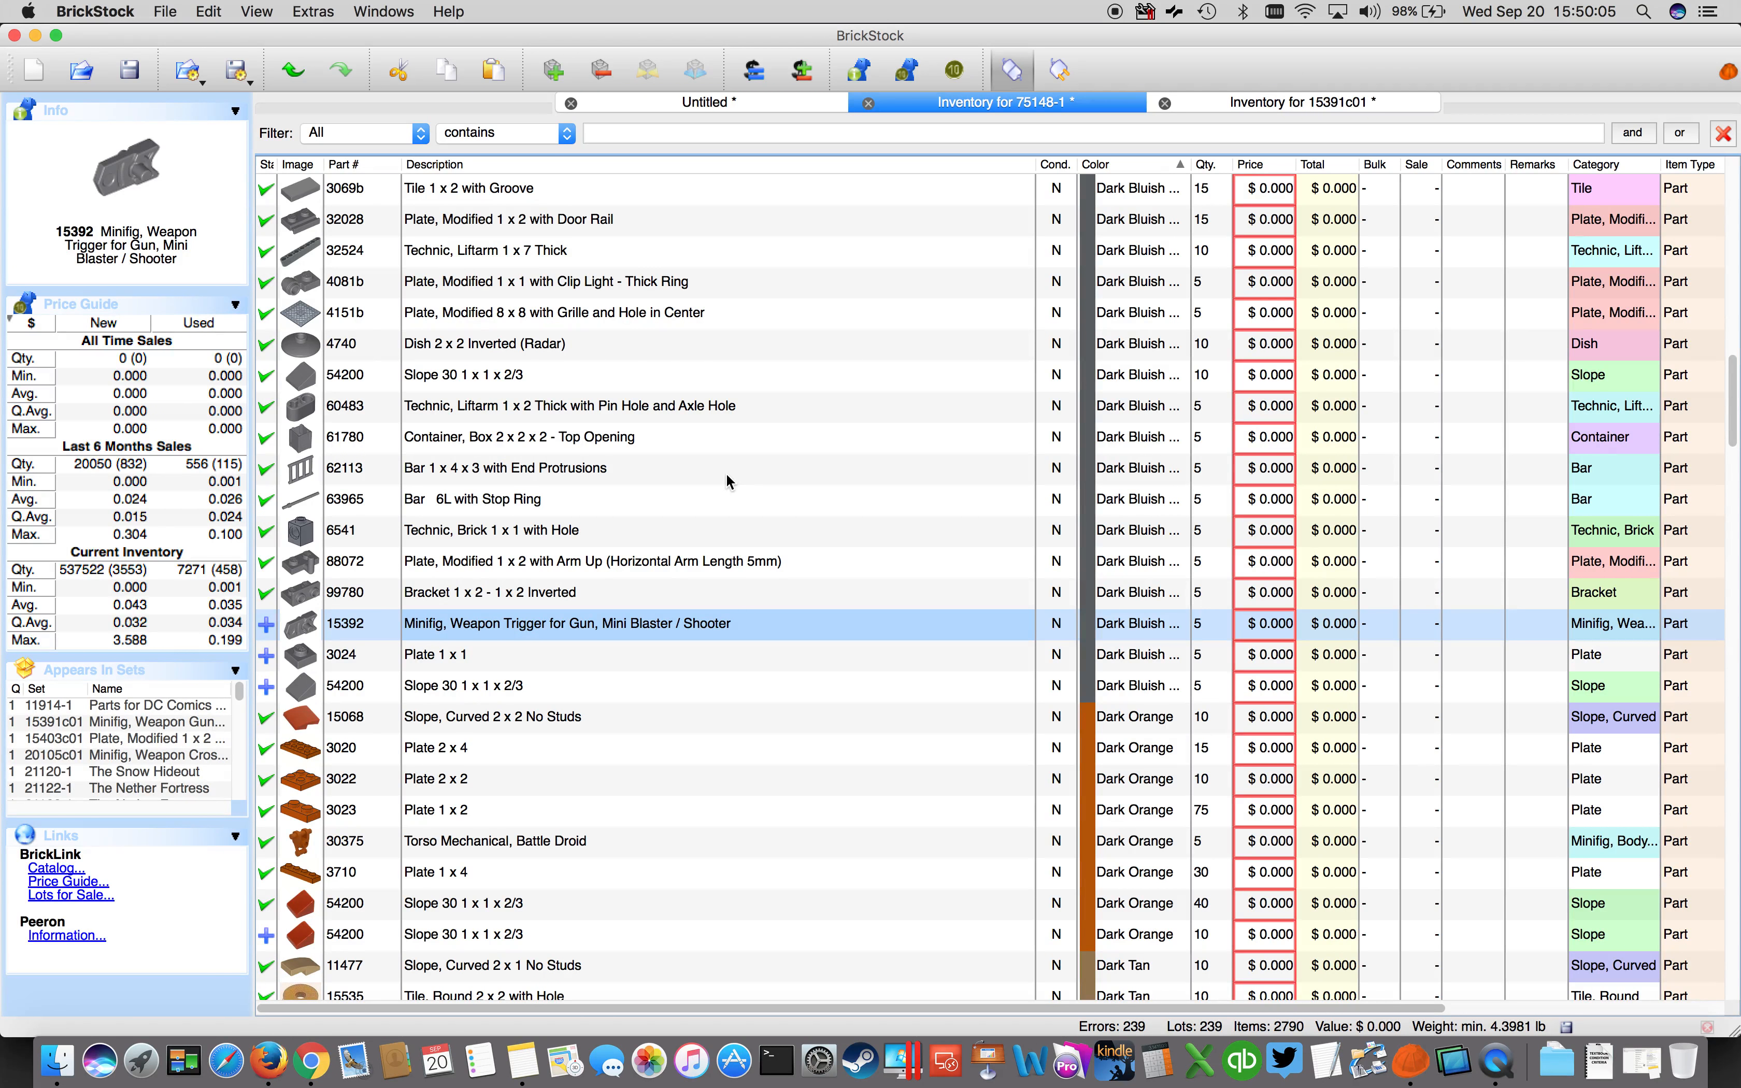
Examine the remaining lots from Dark Orange through Tan for extra, counterpart and alternate parts.
scroll(715, 461, down, 5)
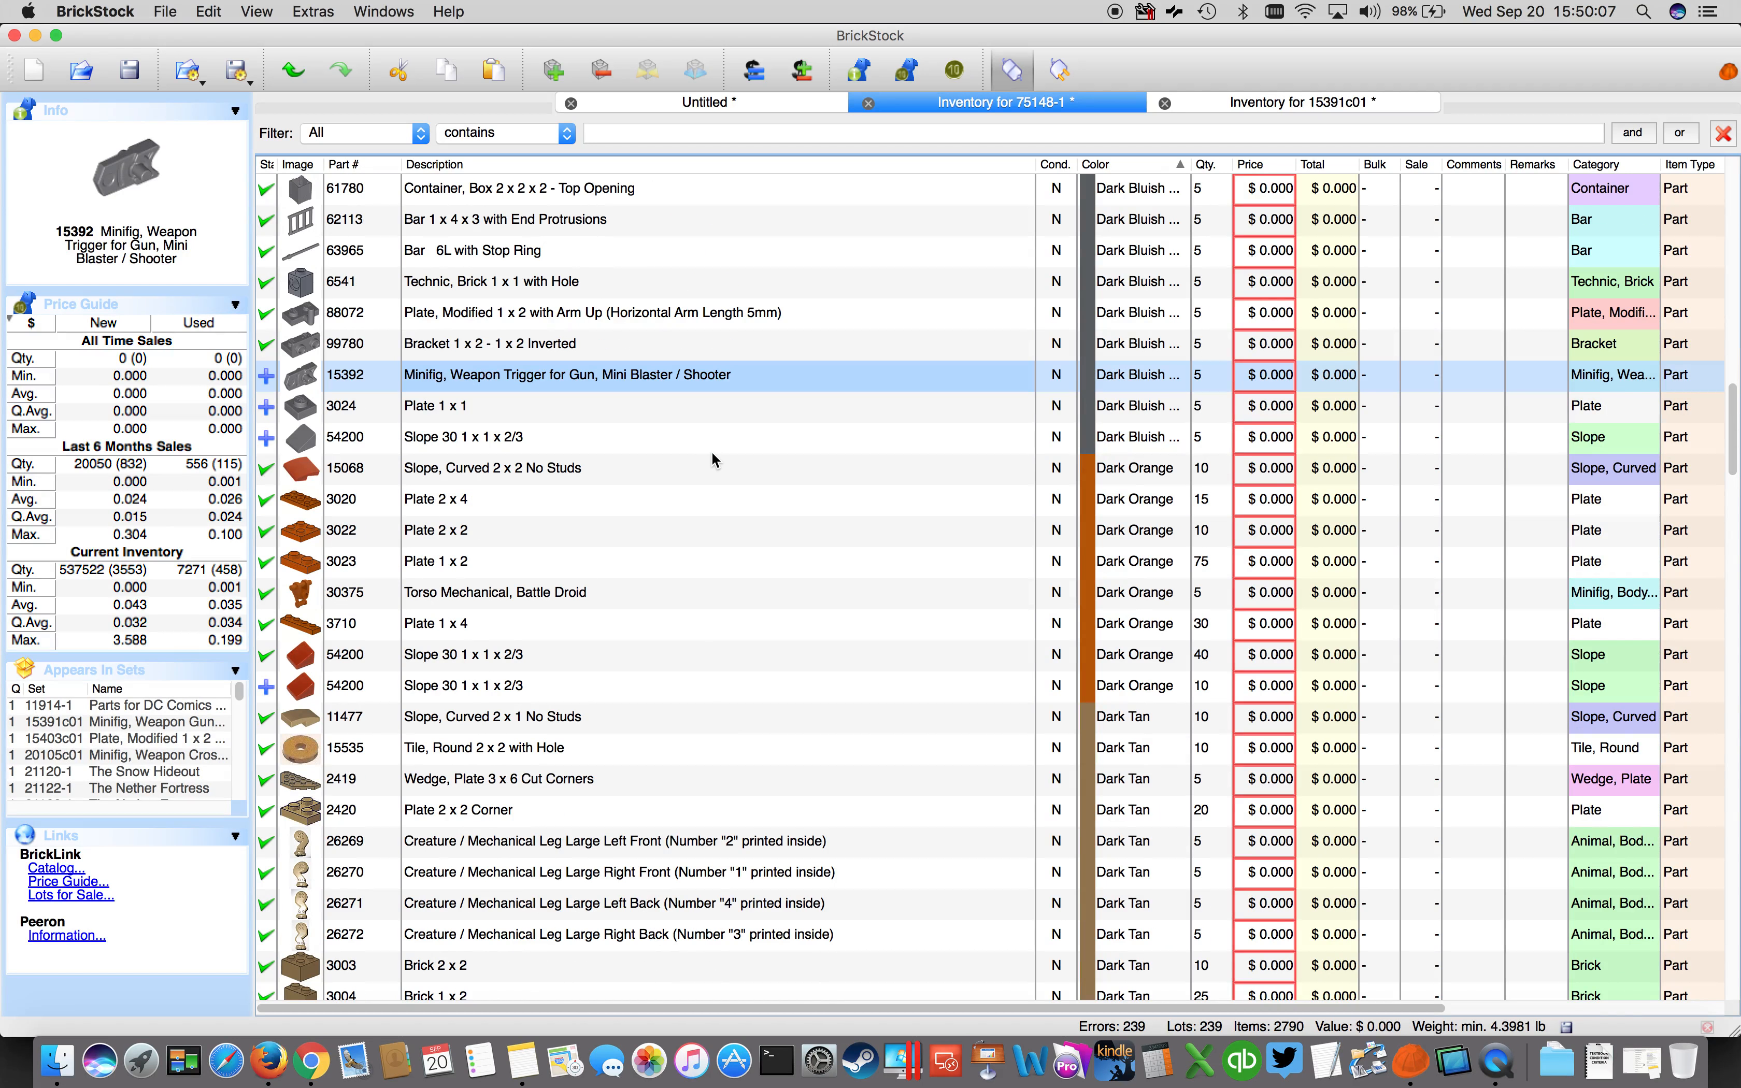
scroll(712, 453, down, 15)
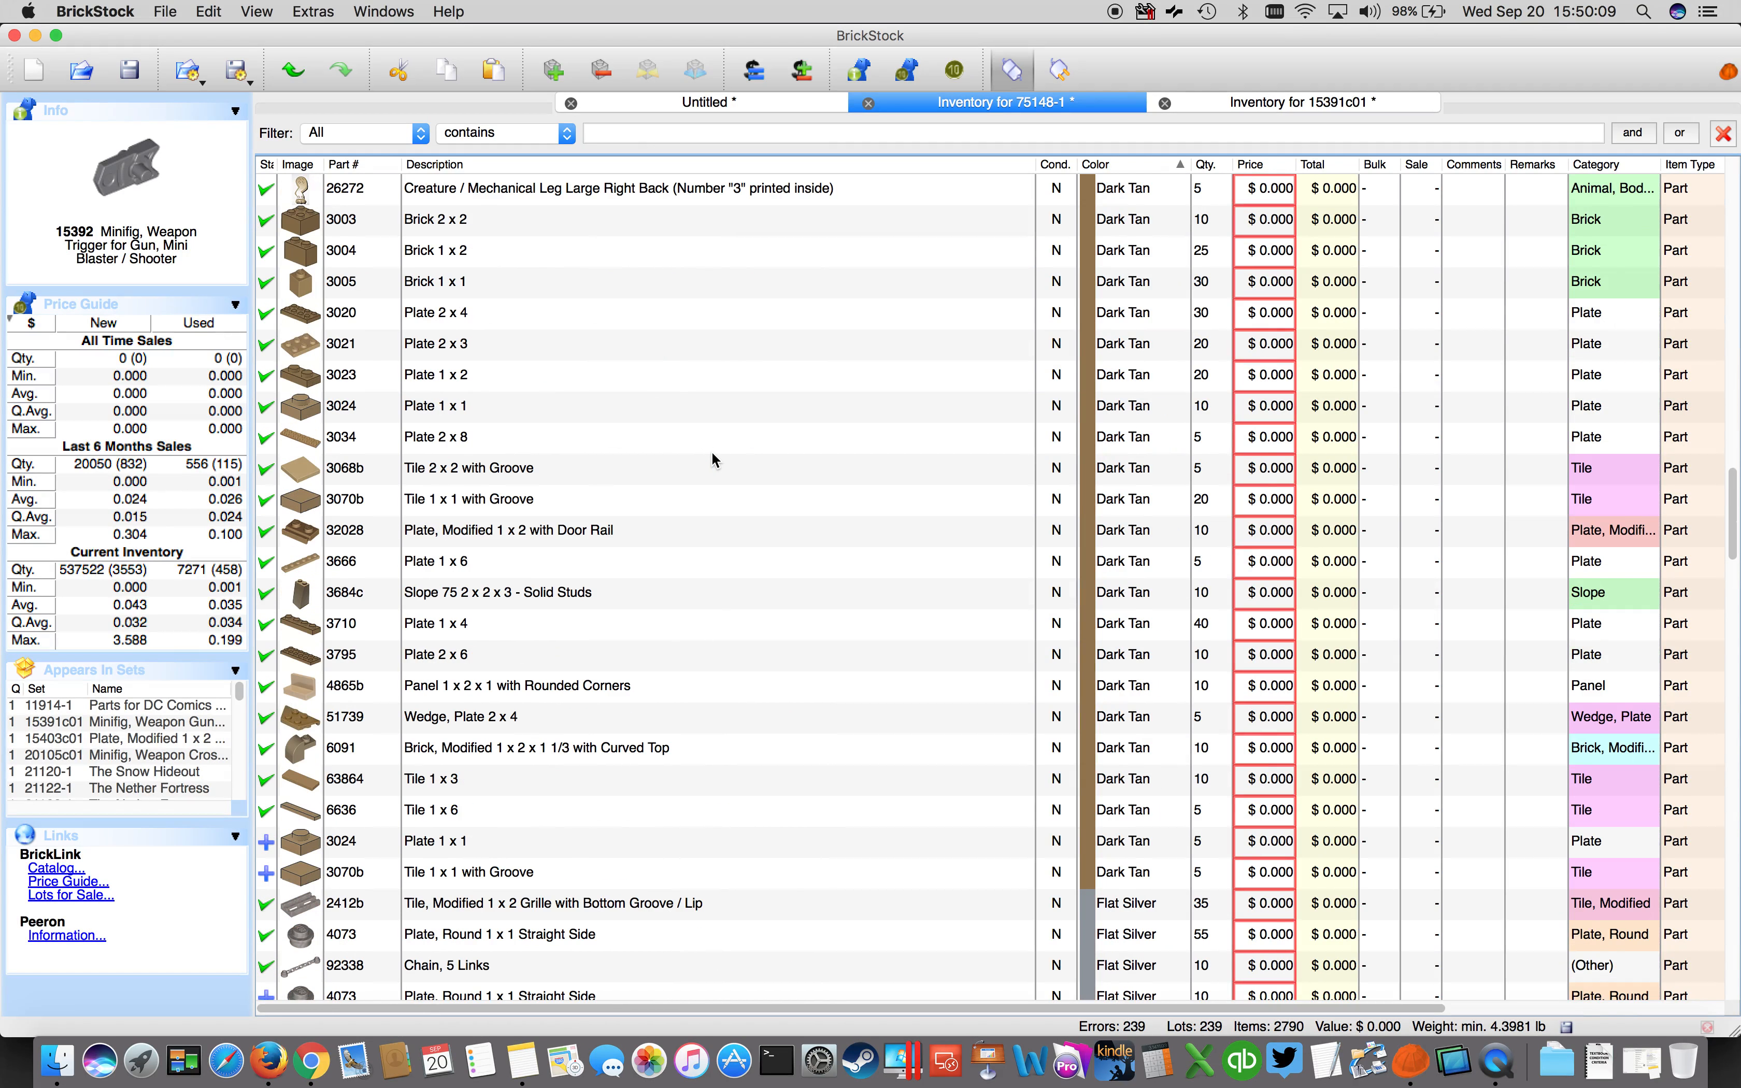
scroll(714, 459, down, 6)
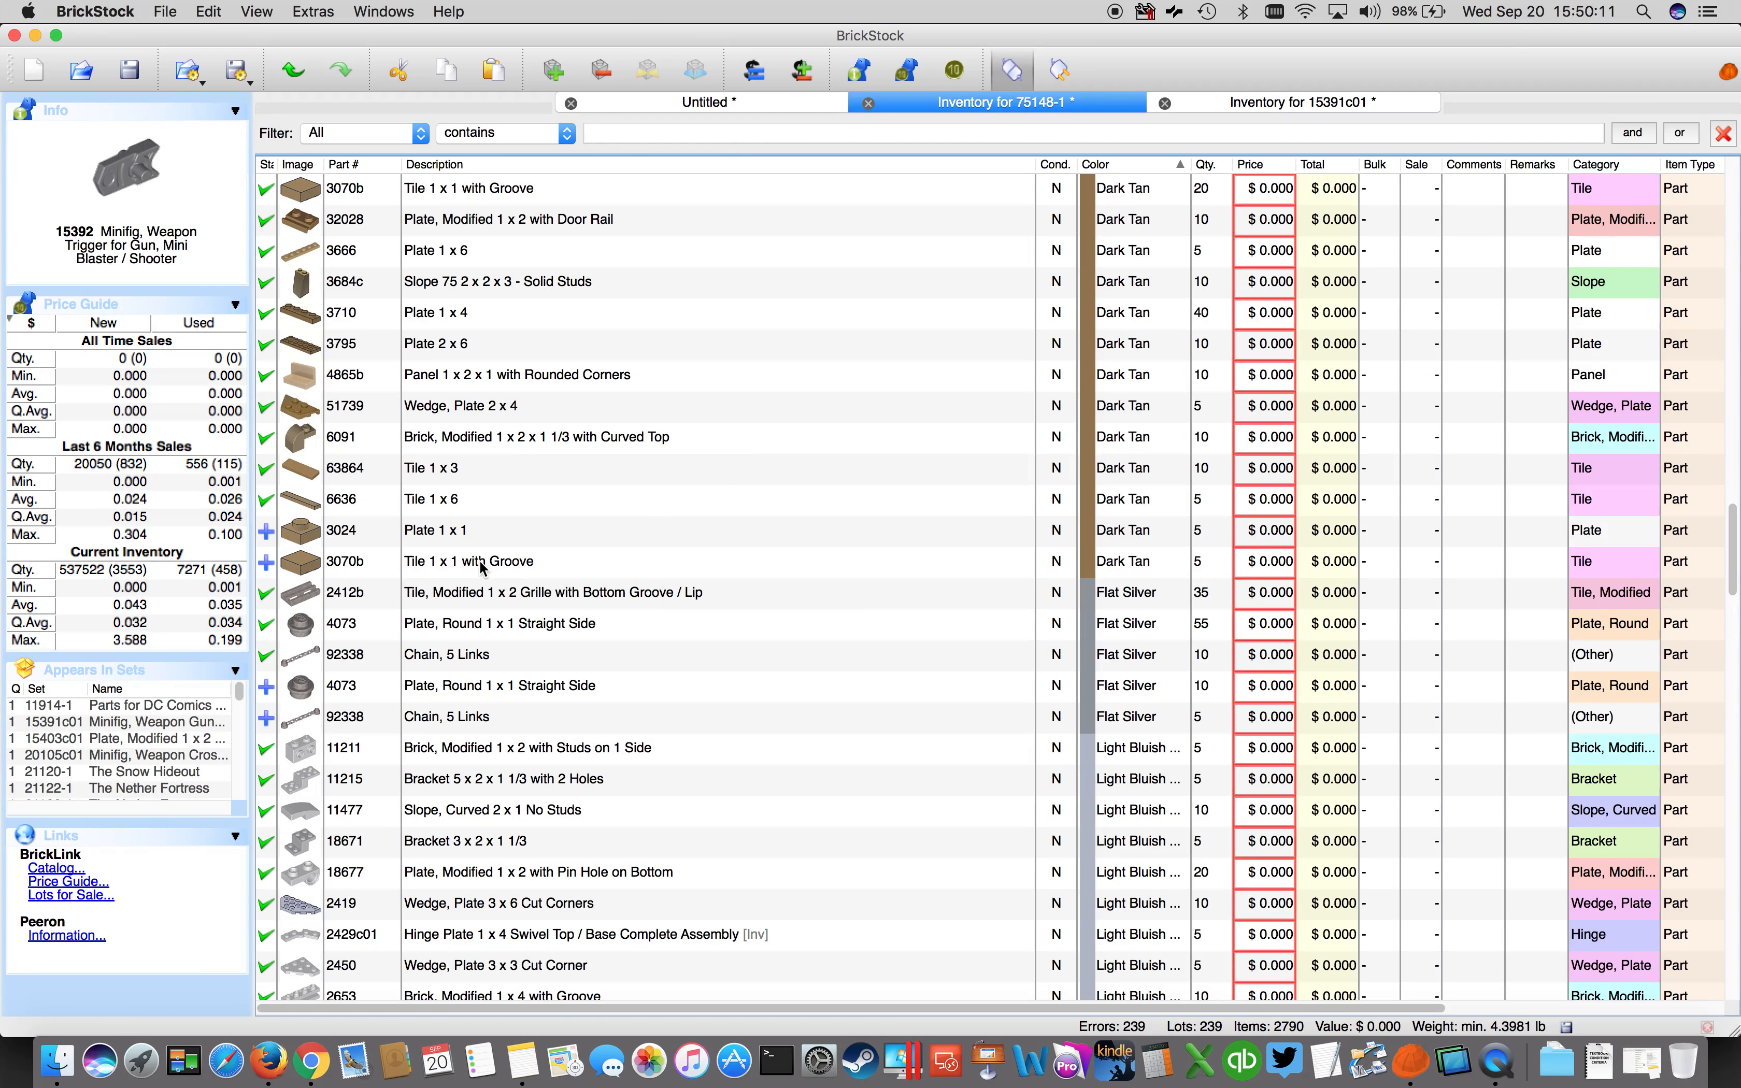
scroll(659, 536, down, 1)
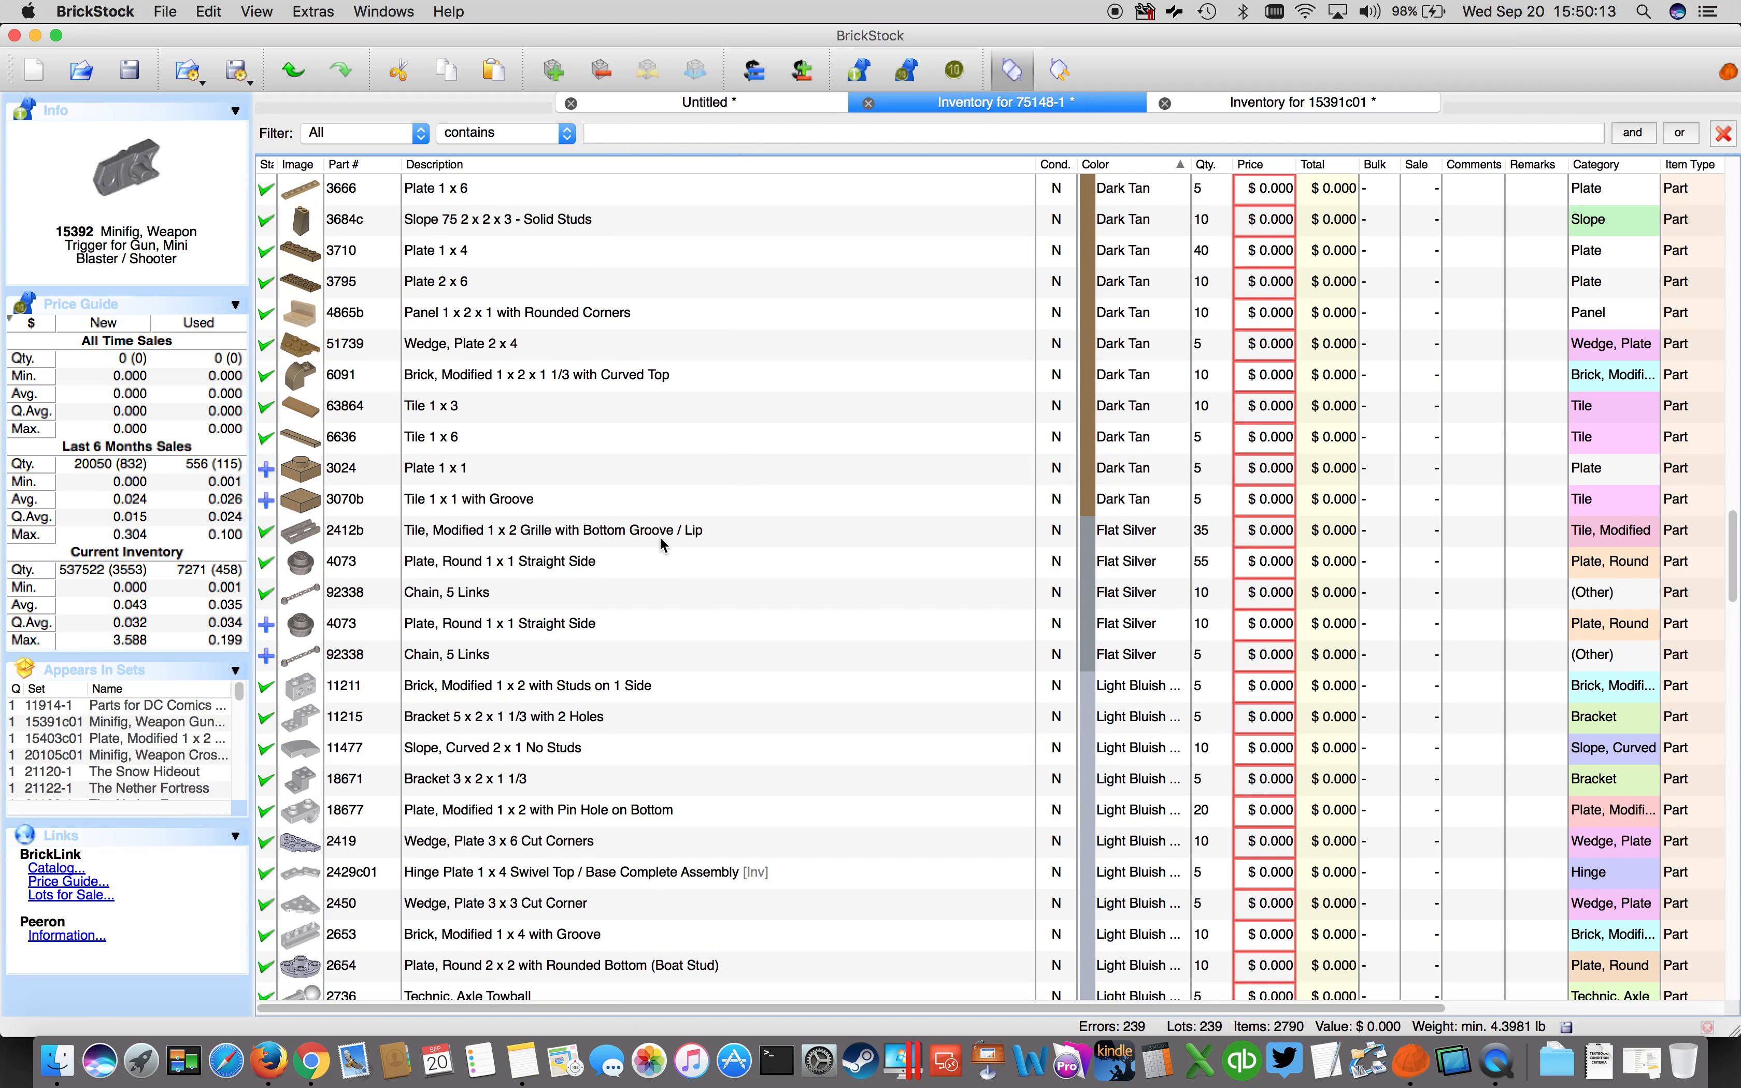
scroll(661, 536, down, 2)
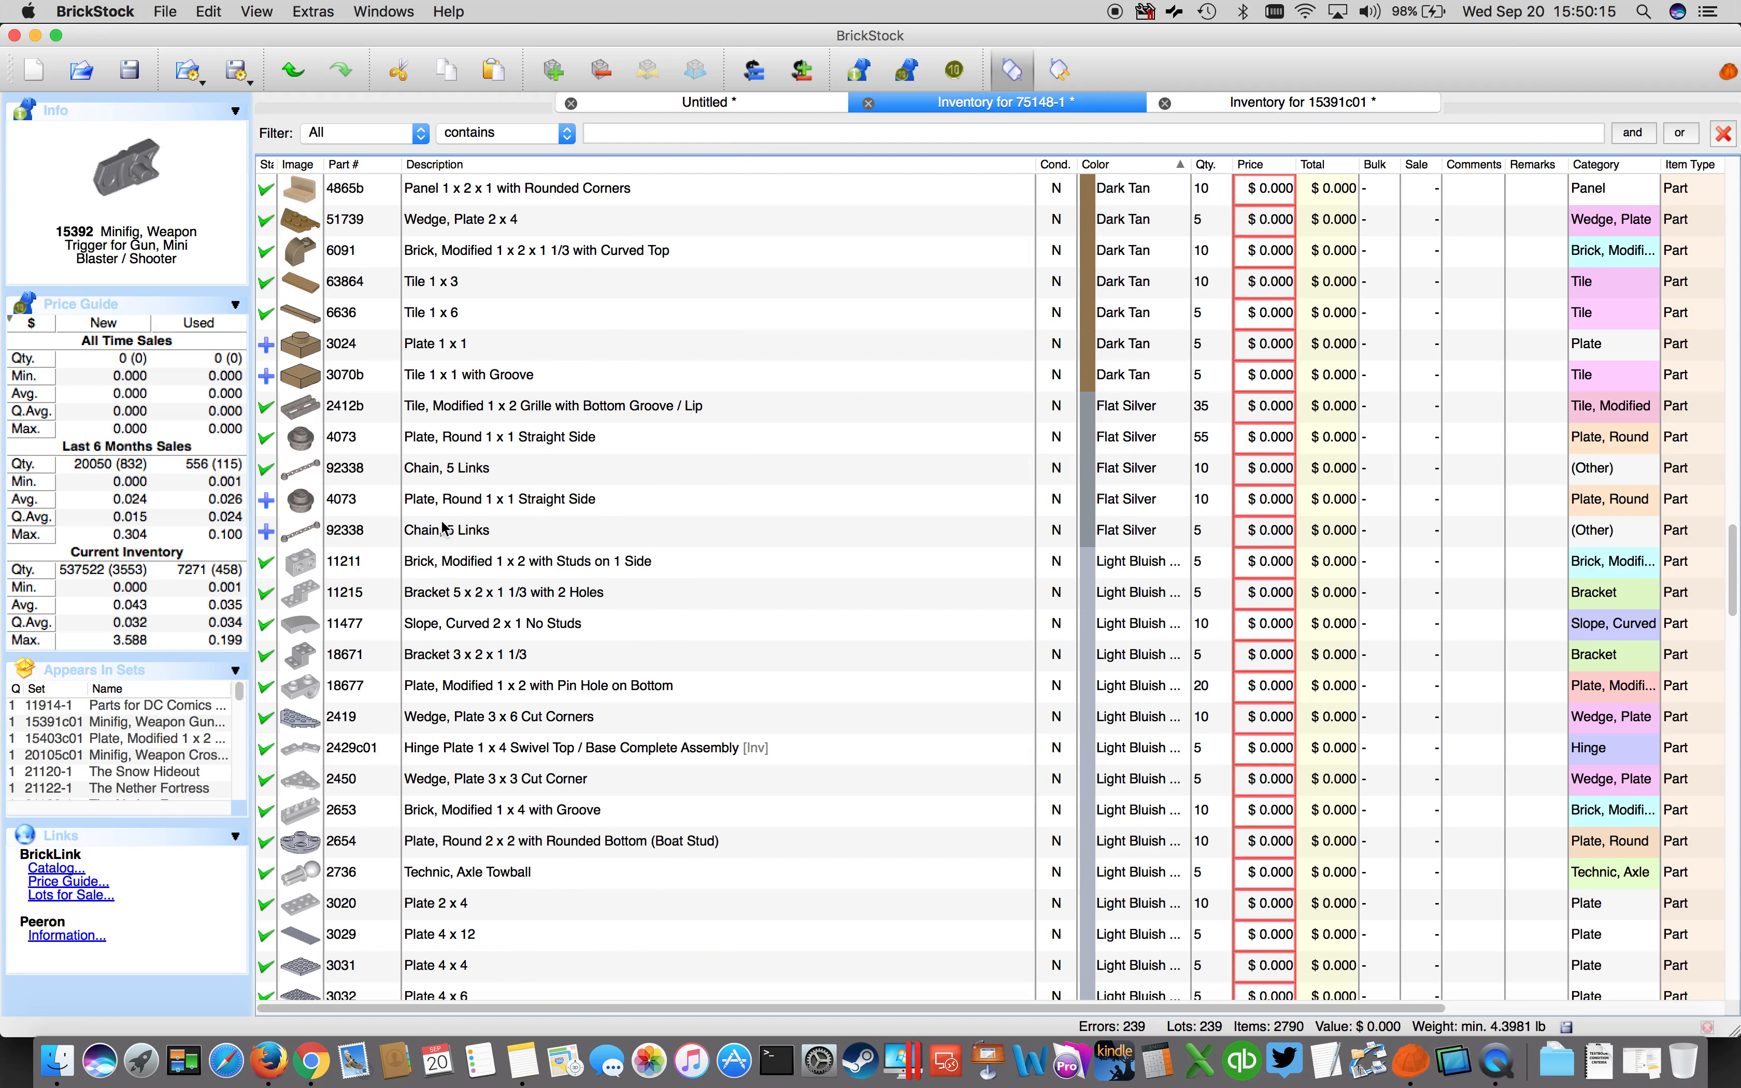
scroll(596, 531, down, 5)
scroll(595, 530, down, 13)
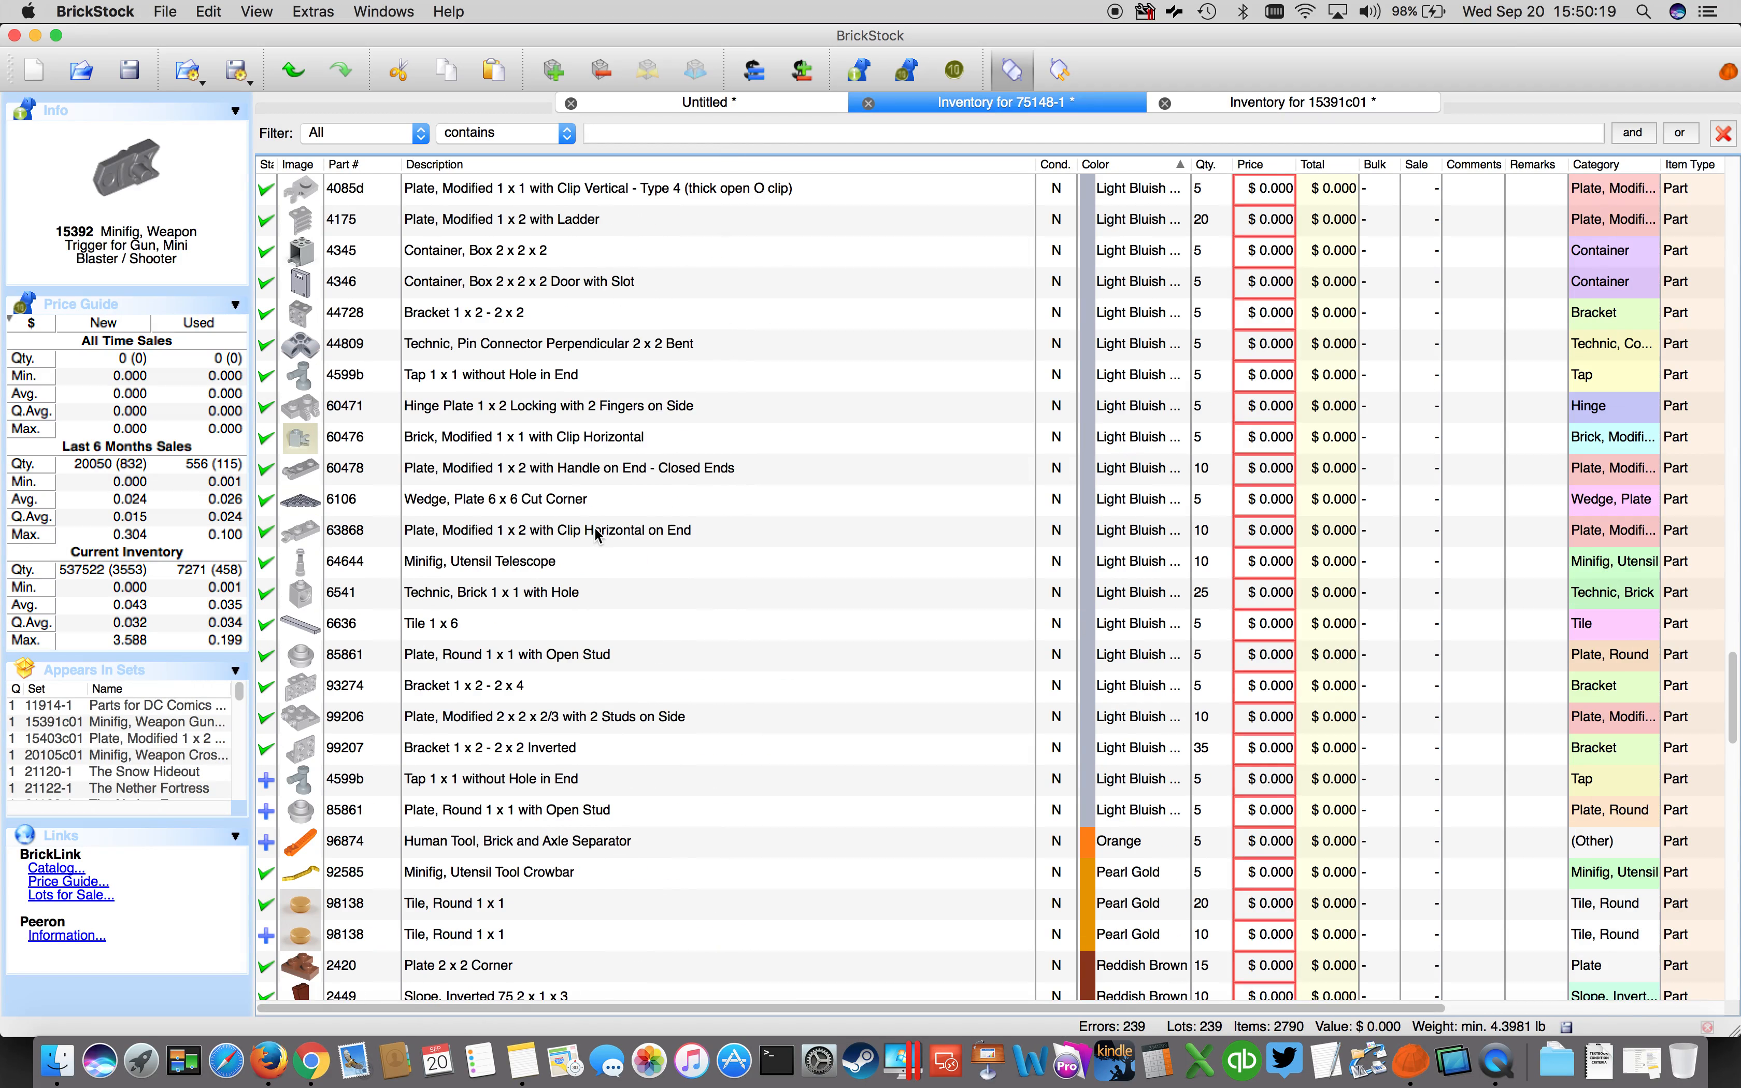
scroll(596, 533, down, 12)
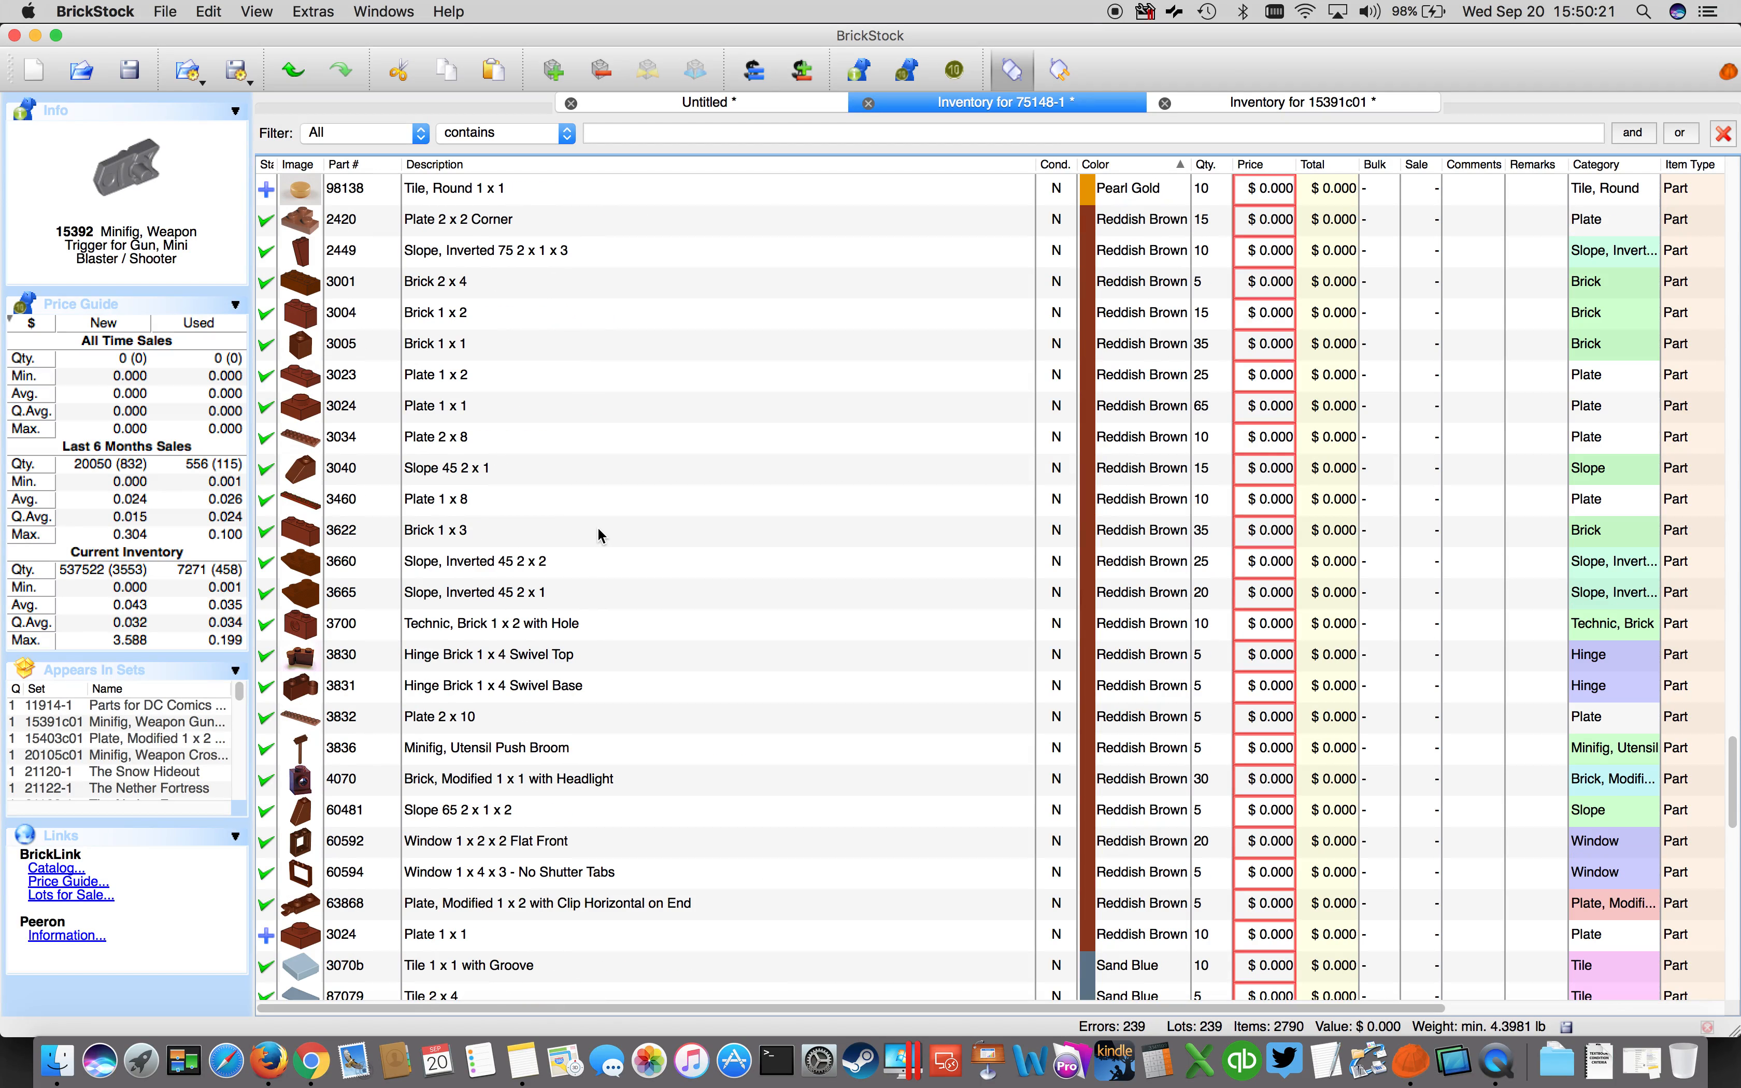
scroll(598, 530, down, 4)
scroll(597, 533, down, 4)
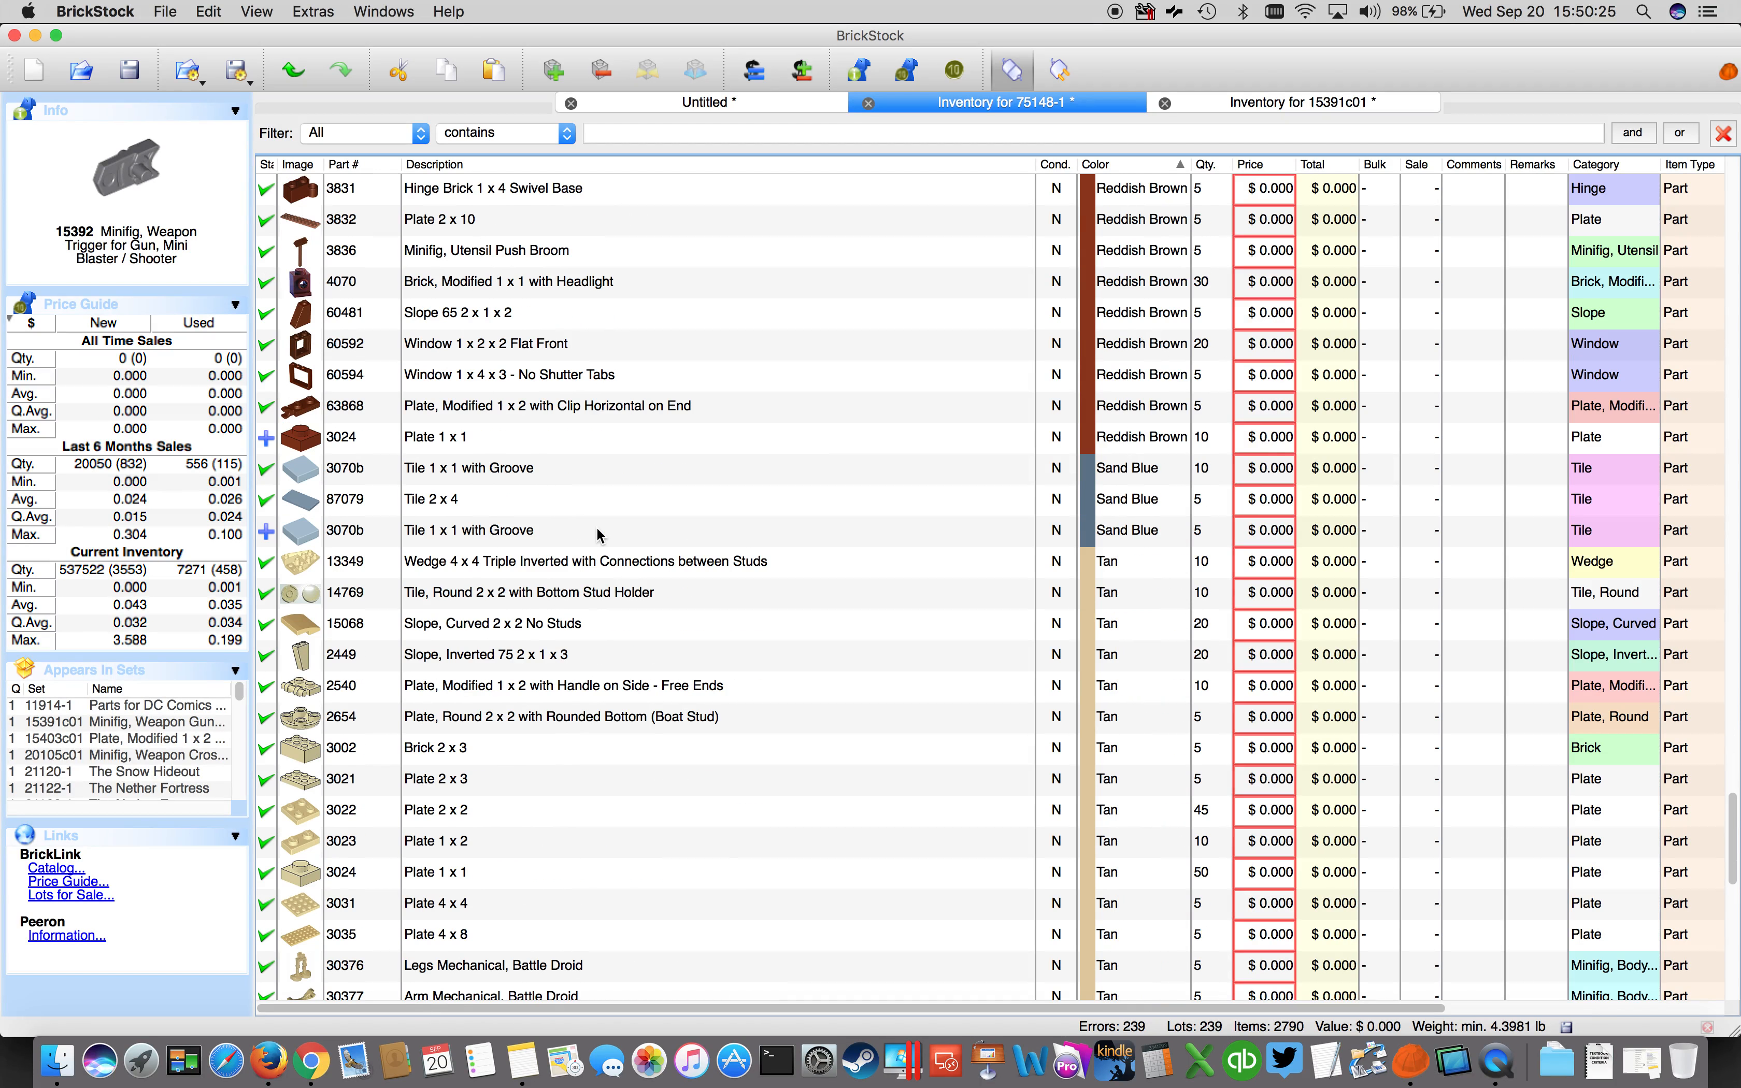
scroll(597, 535, down, 14)
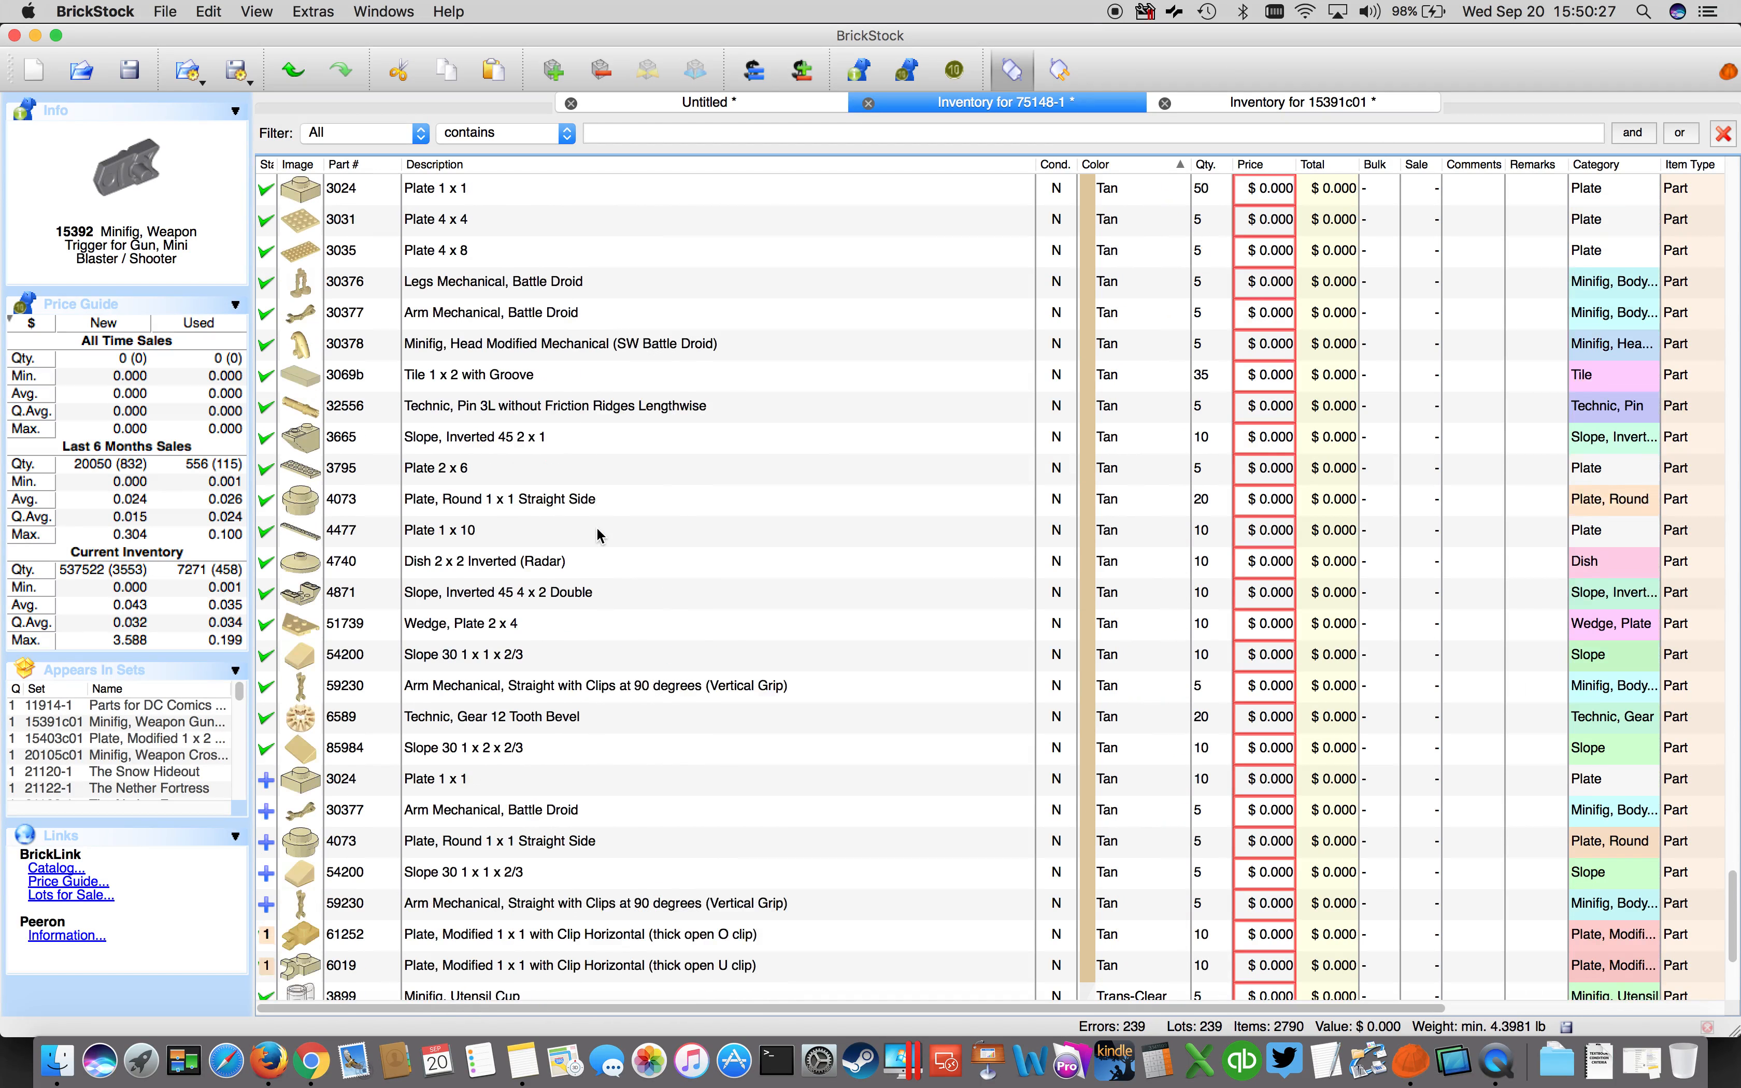
View the BrickLink price guide for the Tan thick open O clip plate, part 61252.
scroll(597, 527, down, 2)
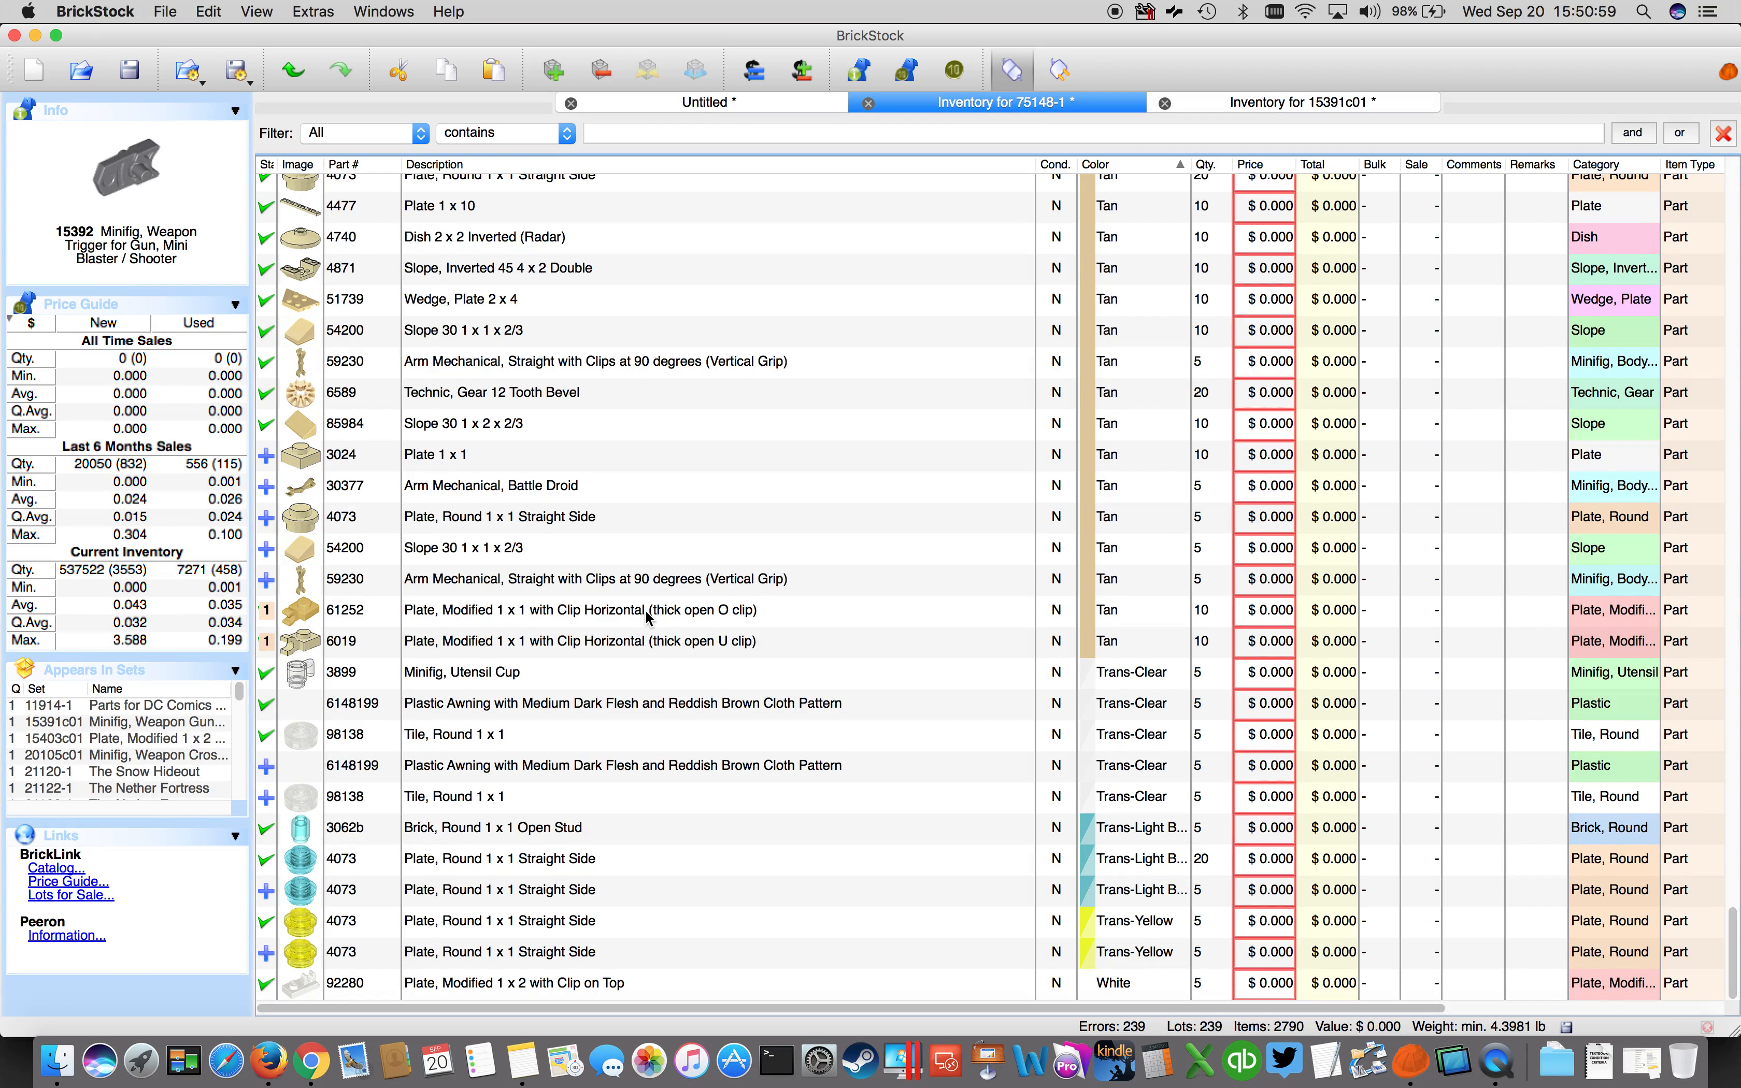
click(603, 619)
right_click(560, 619)
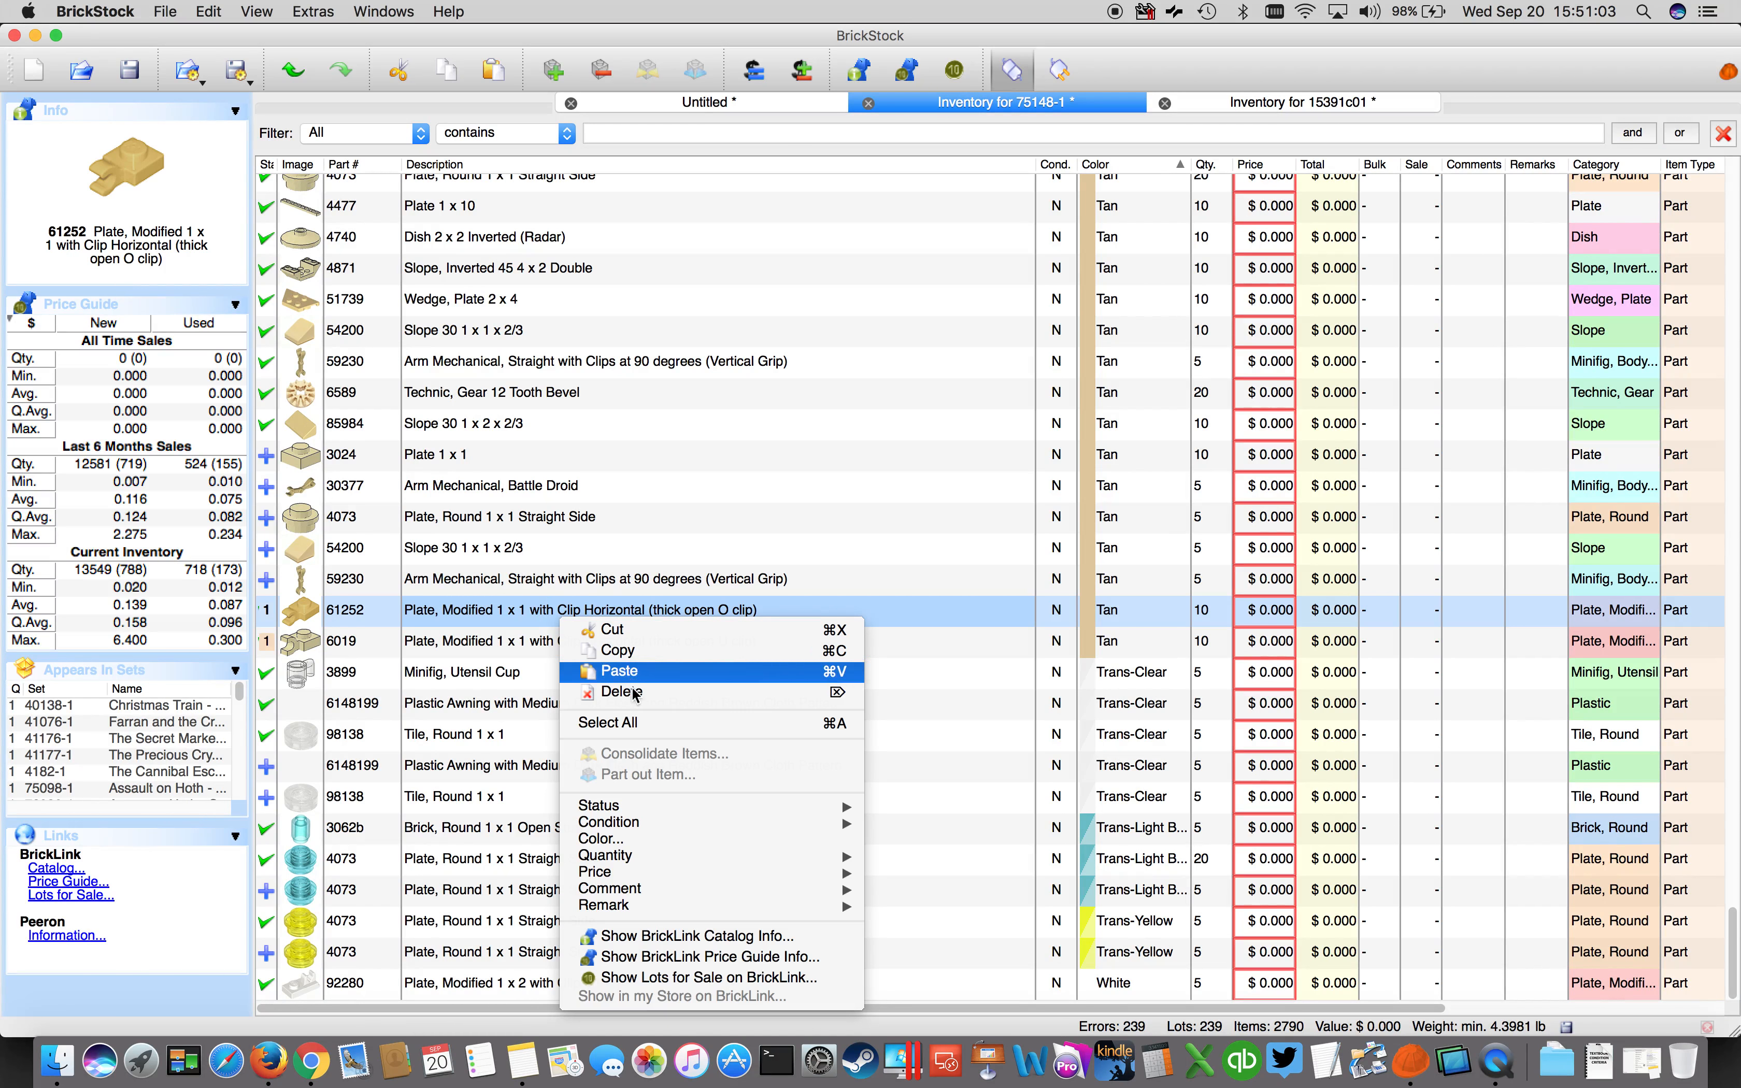
click(707, 957)
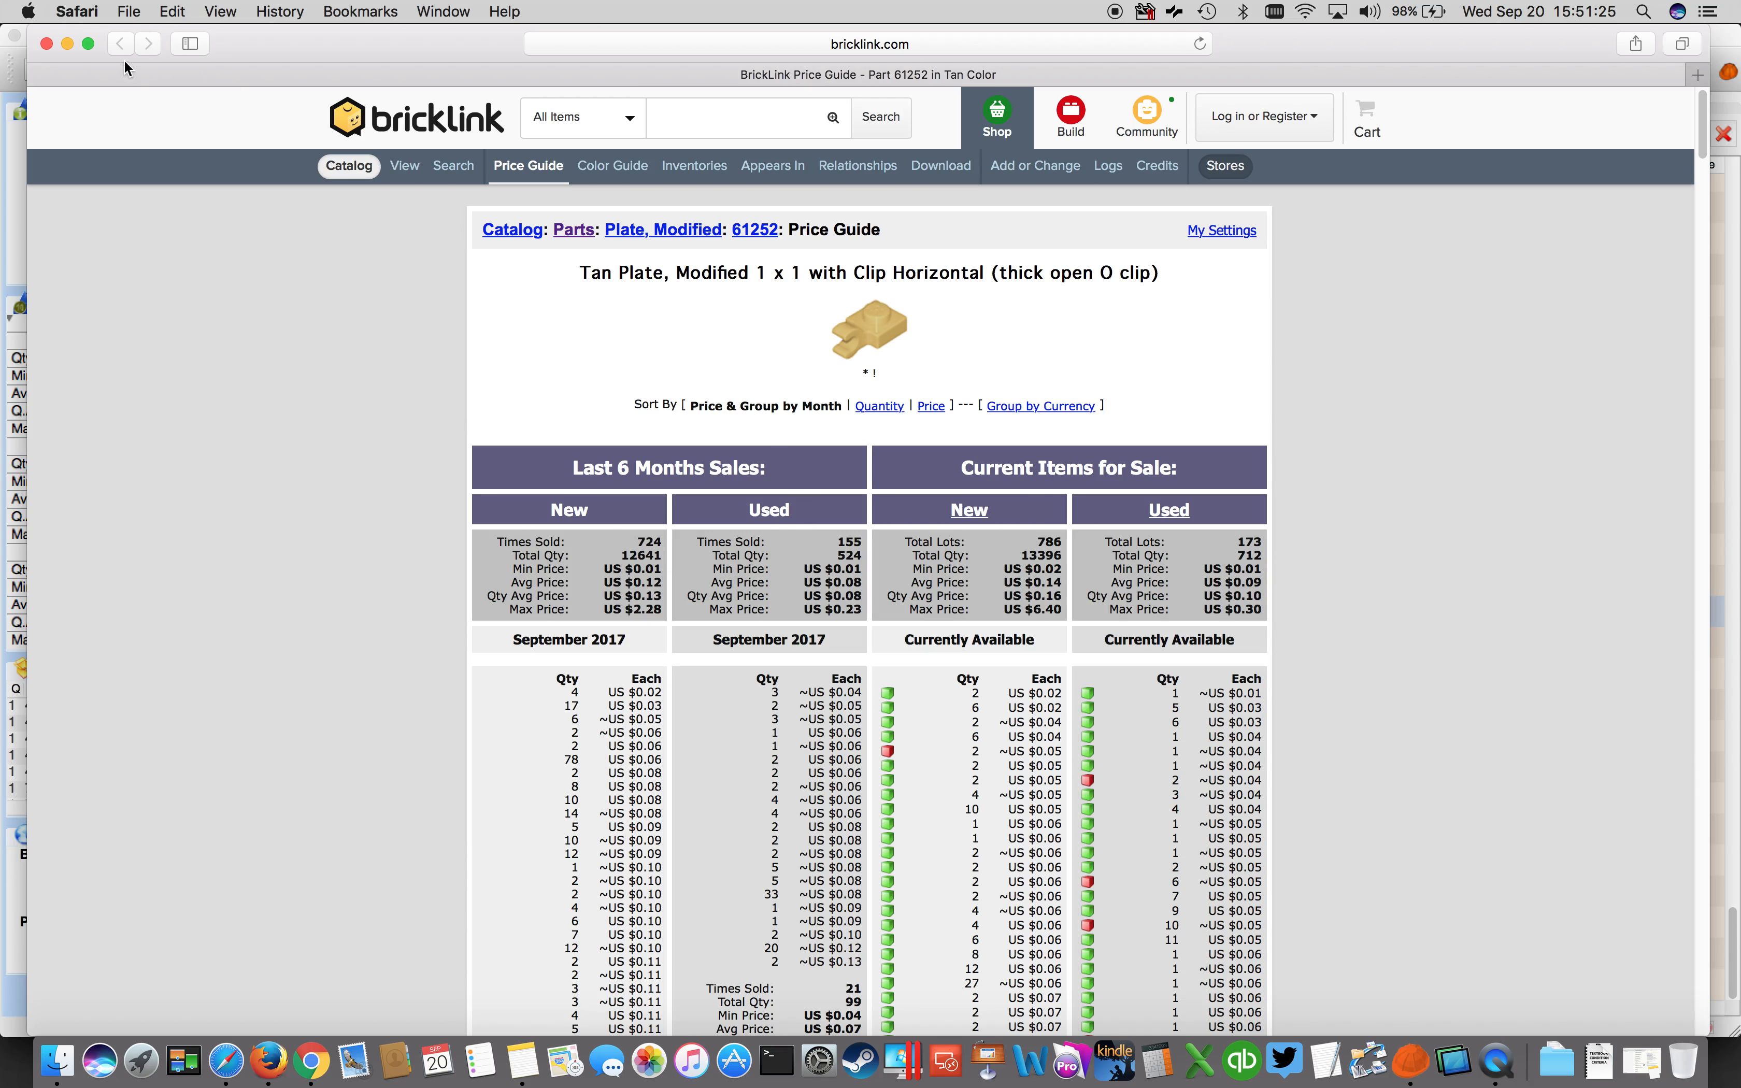
click(68, 43)
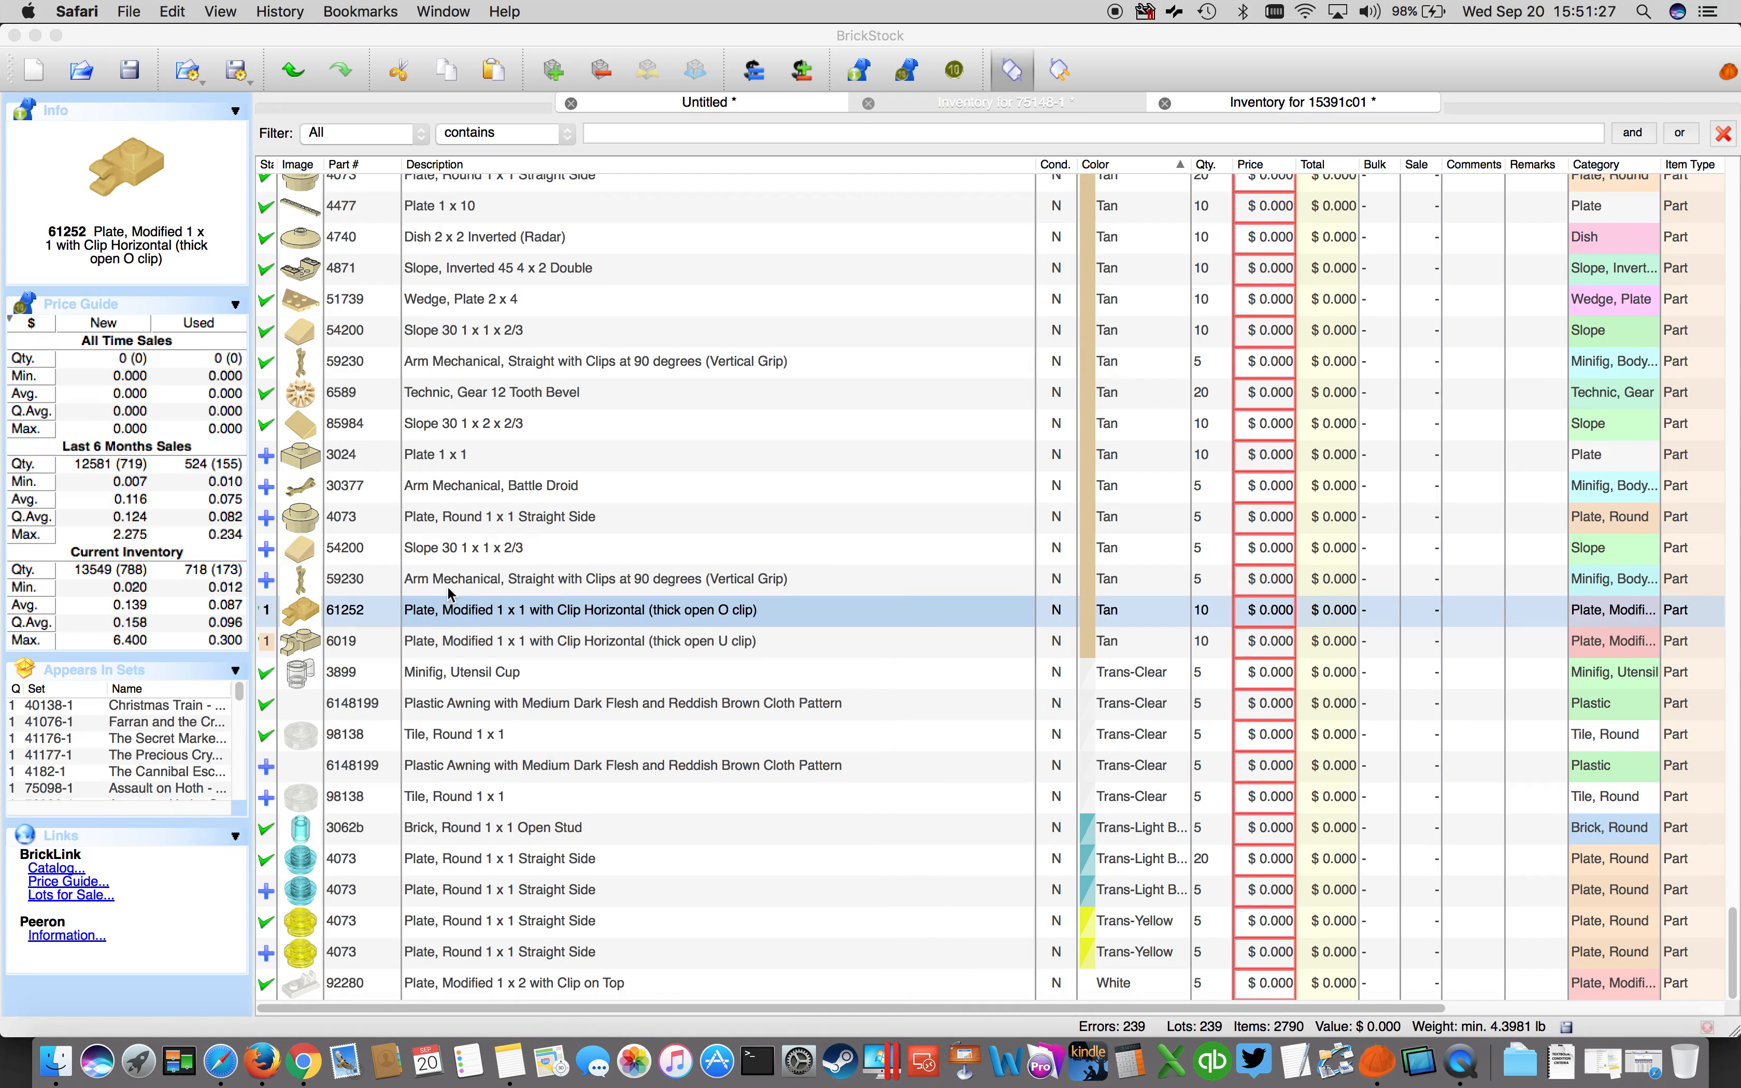
View the BrickLink price guide for the Tan thick open U clip plate, part 6019, and compare it with the guide for part 61252.
click(482, 640)
right_click(482, 640)
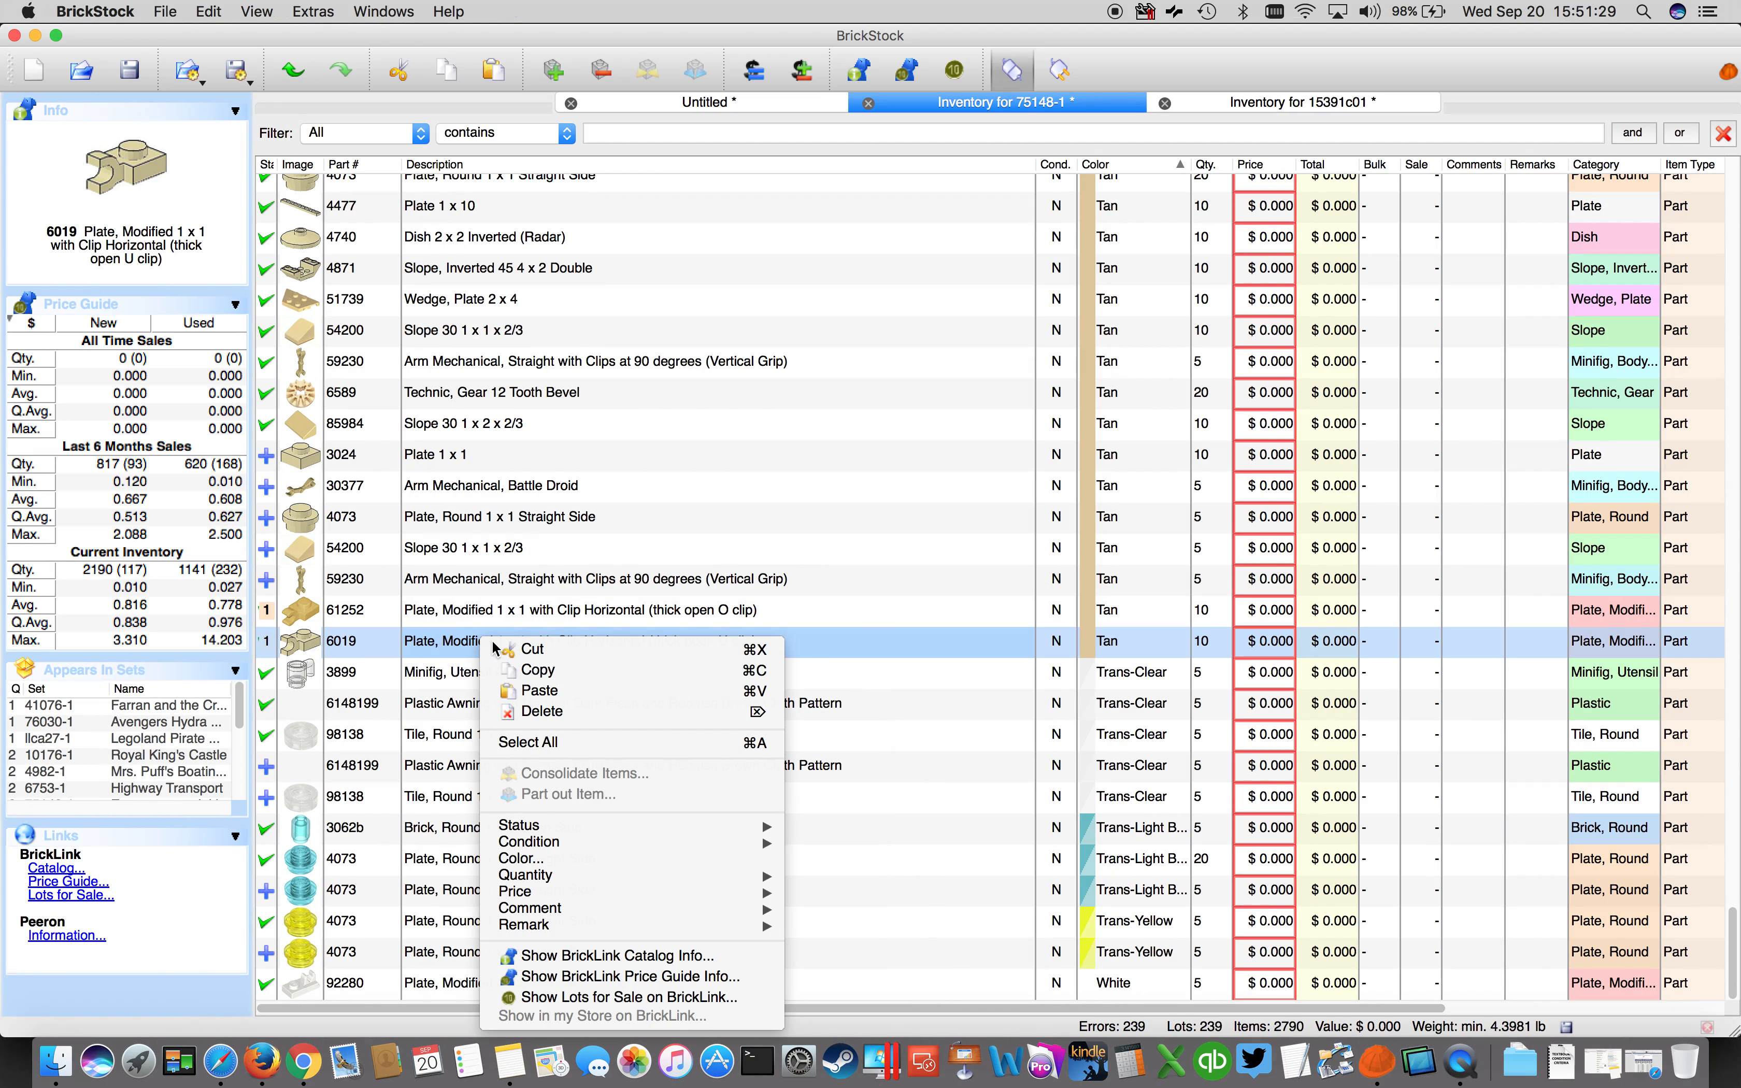
click(596, 978)
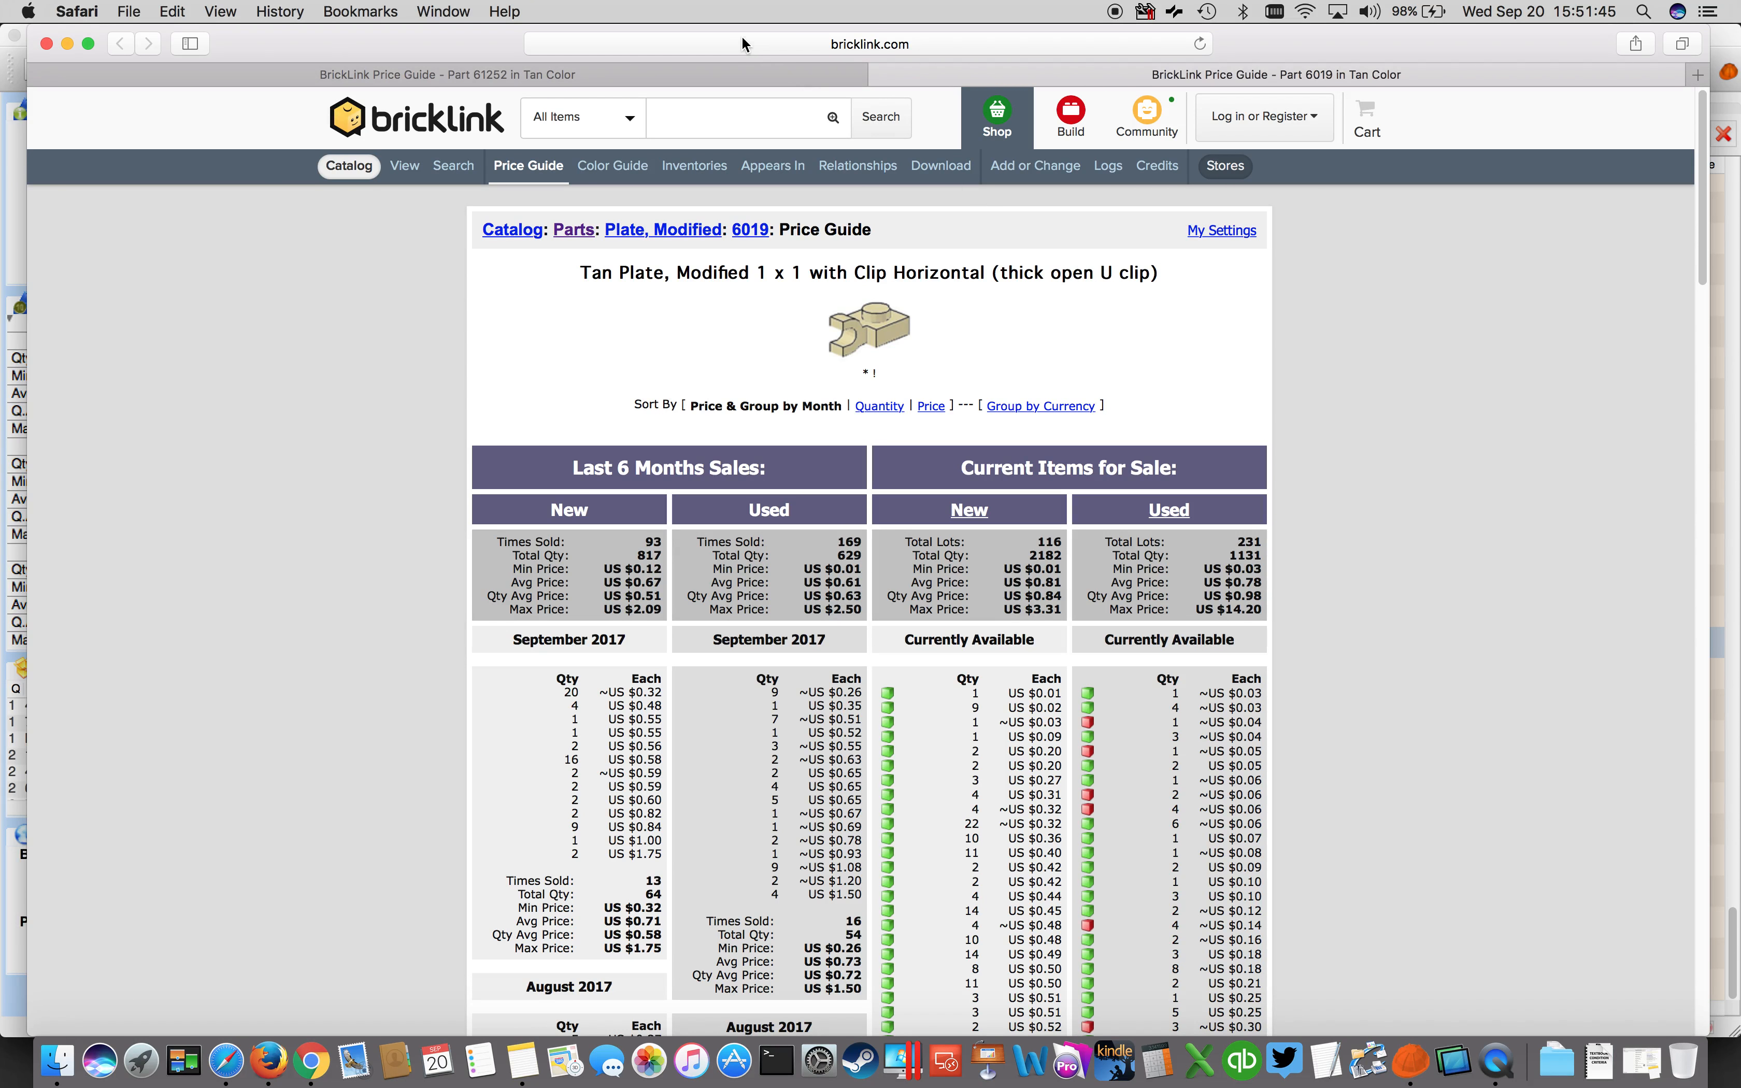
click(748, 72)
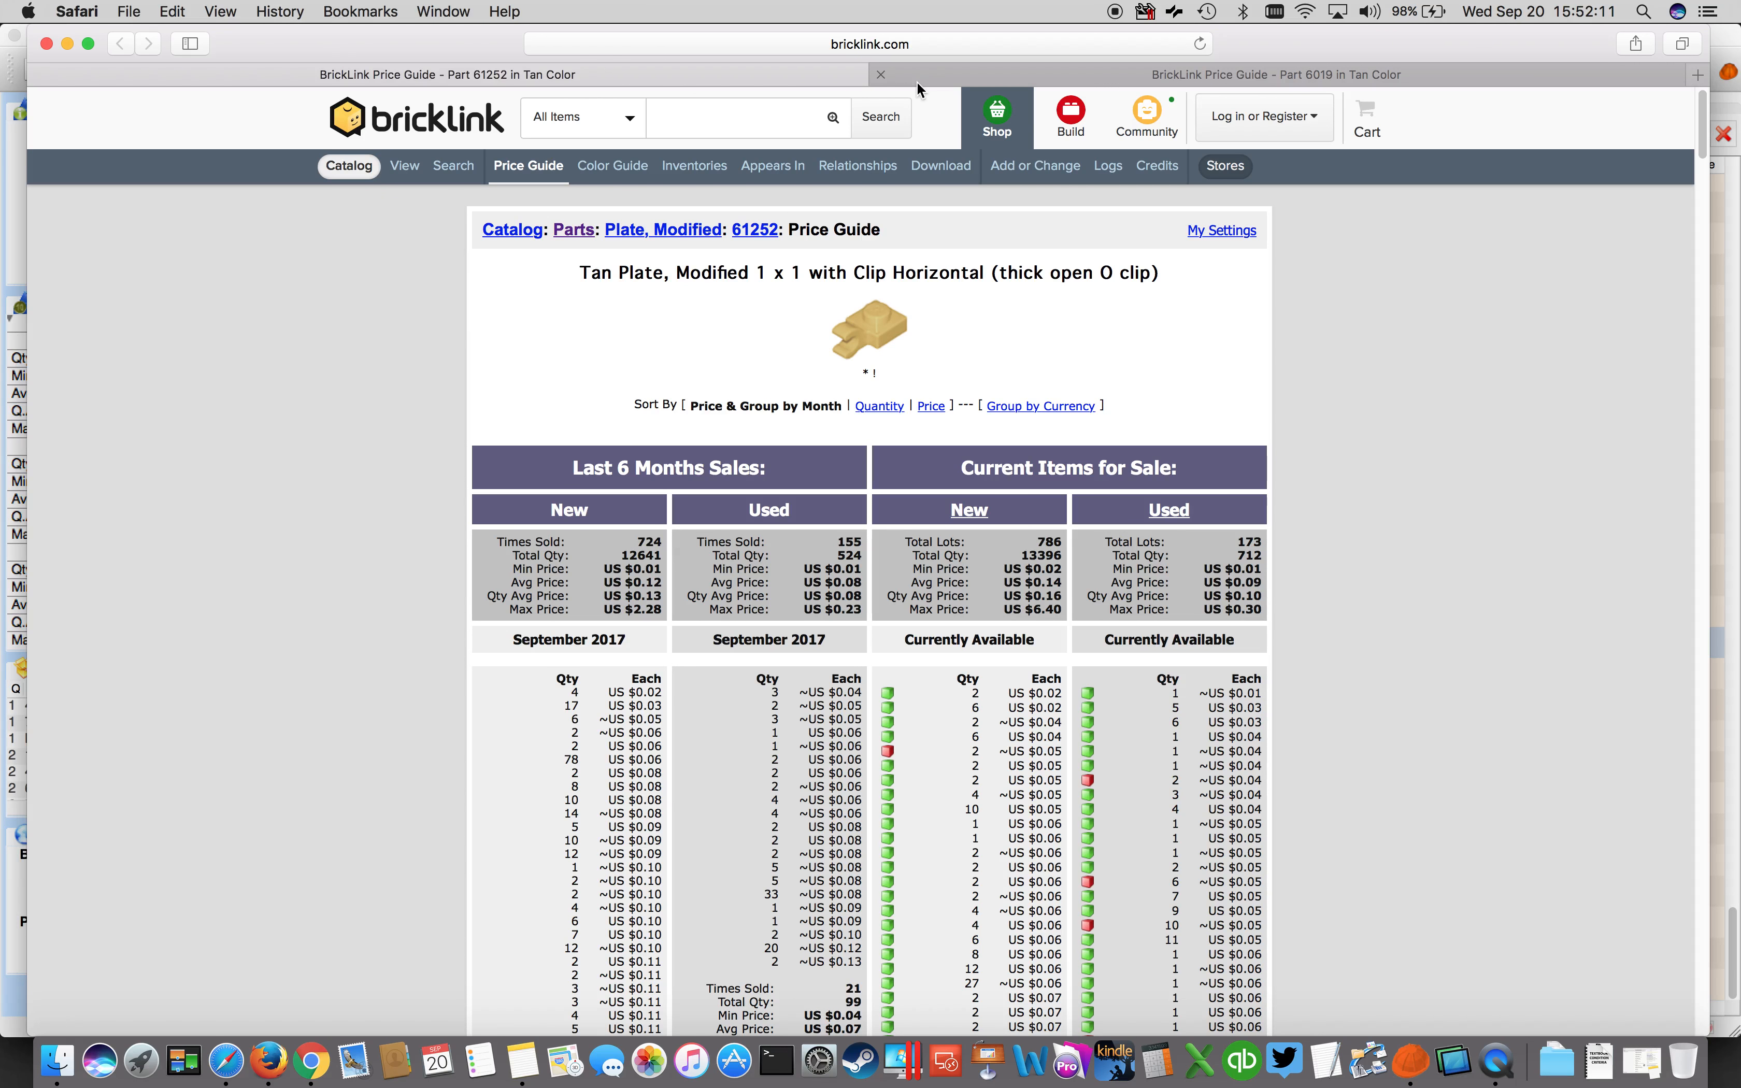
click(957, 78)
click(568, 78)
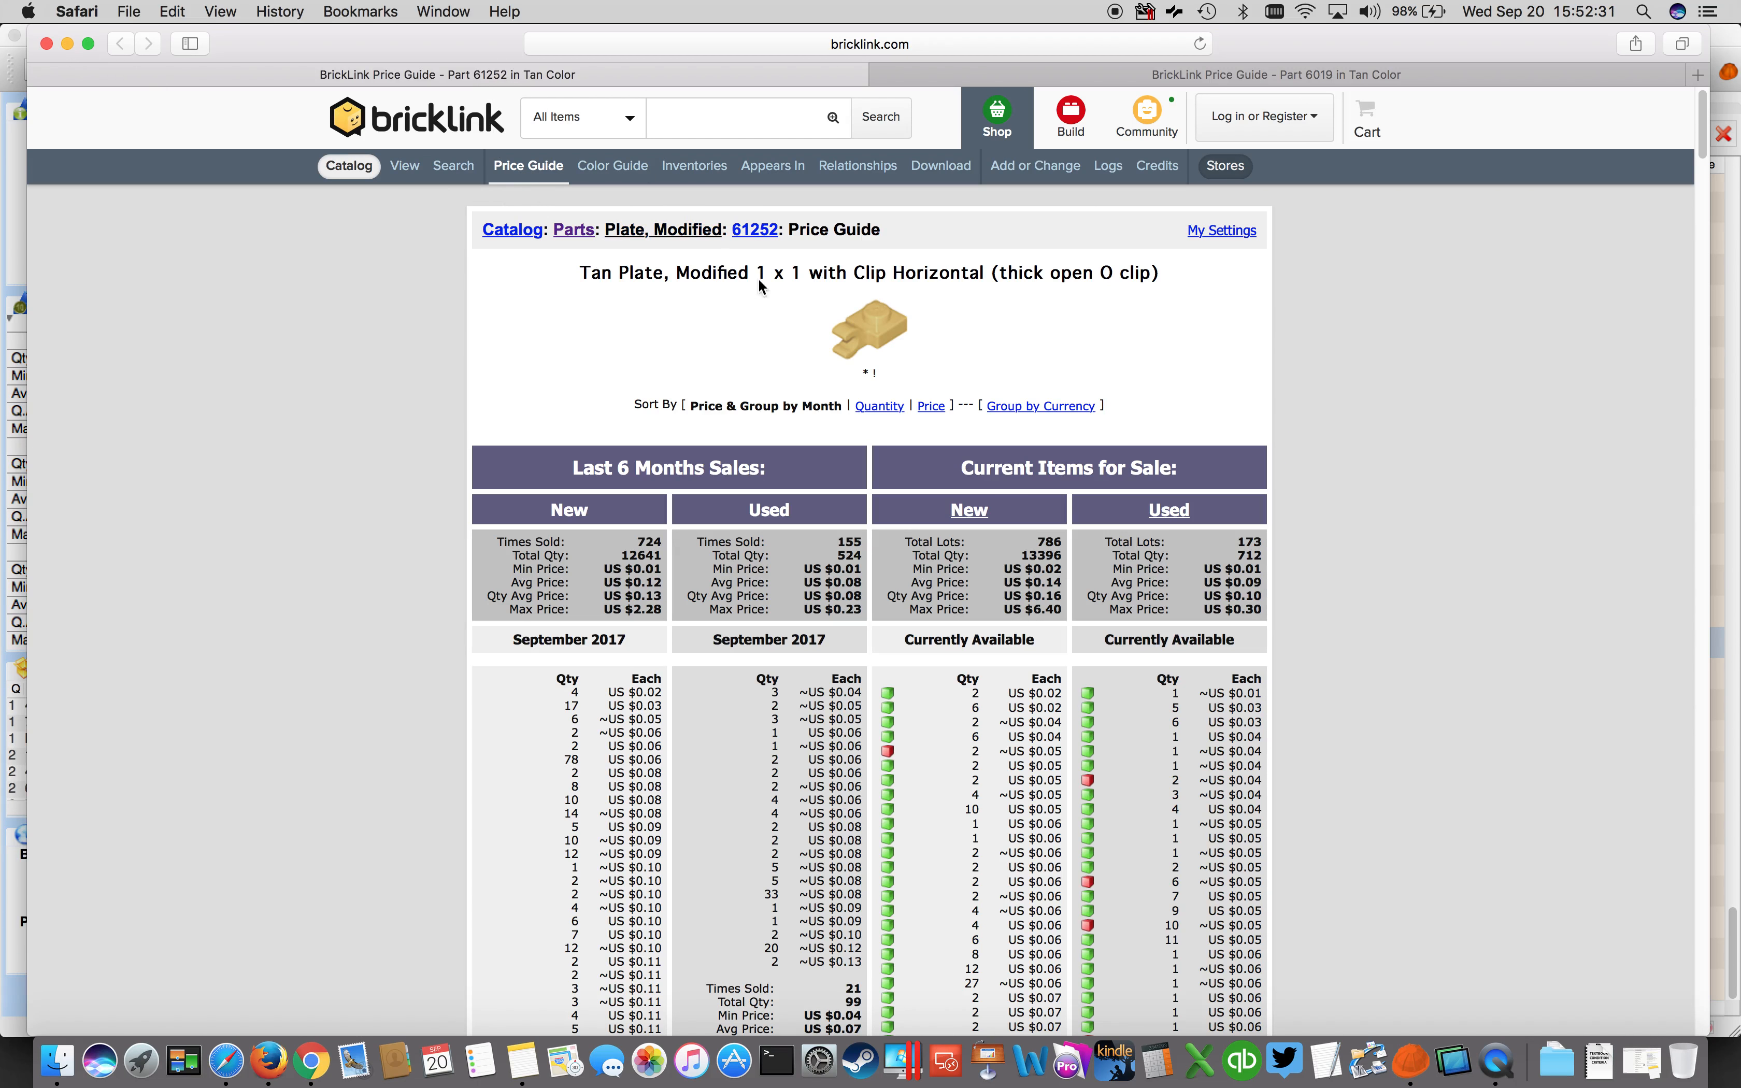
click(46, 44)
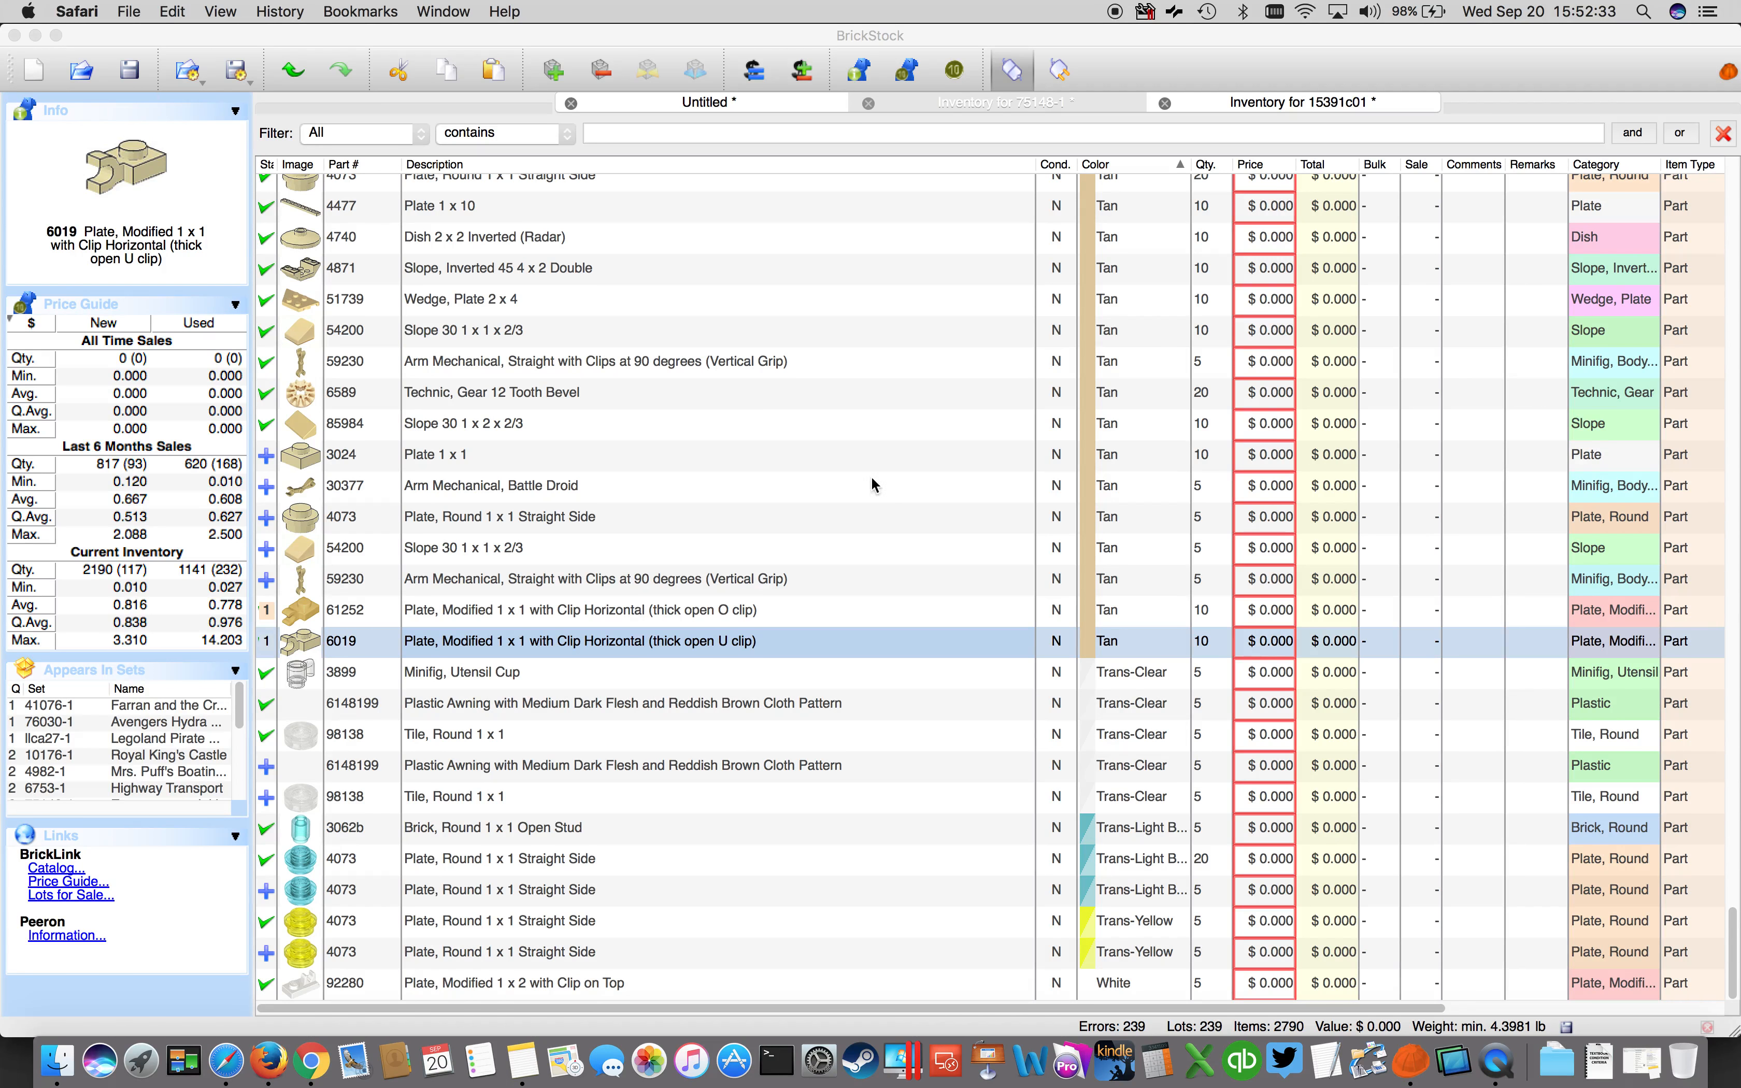
Delete the Tan alternate lot of part 6019, Plate, Modified 1 x 1 with thick open U clip.
click(337, 651)
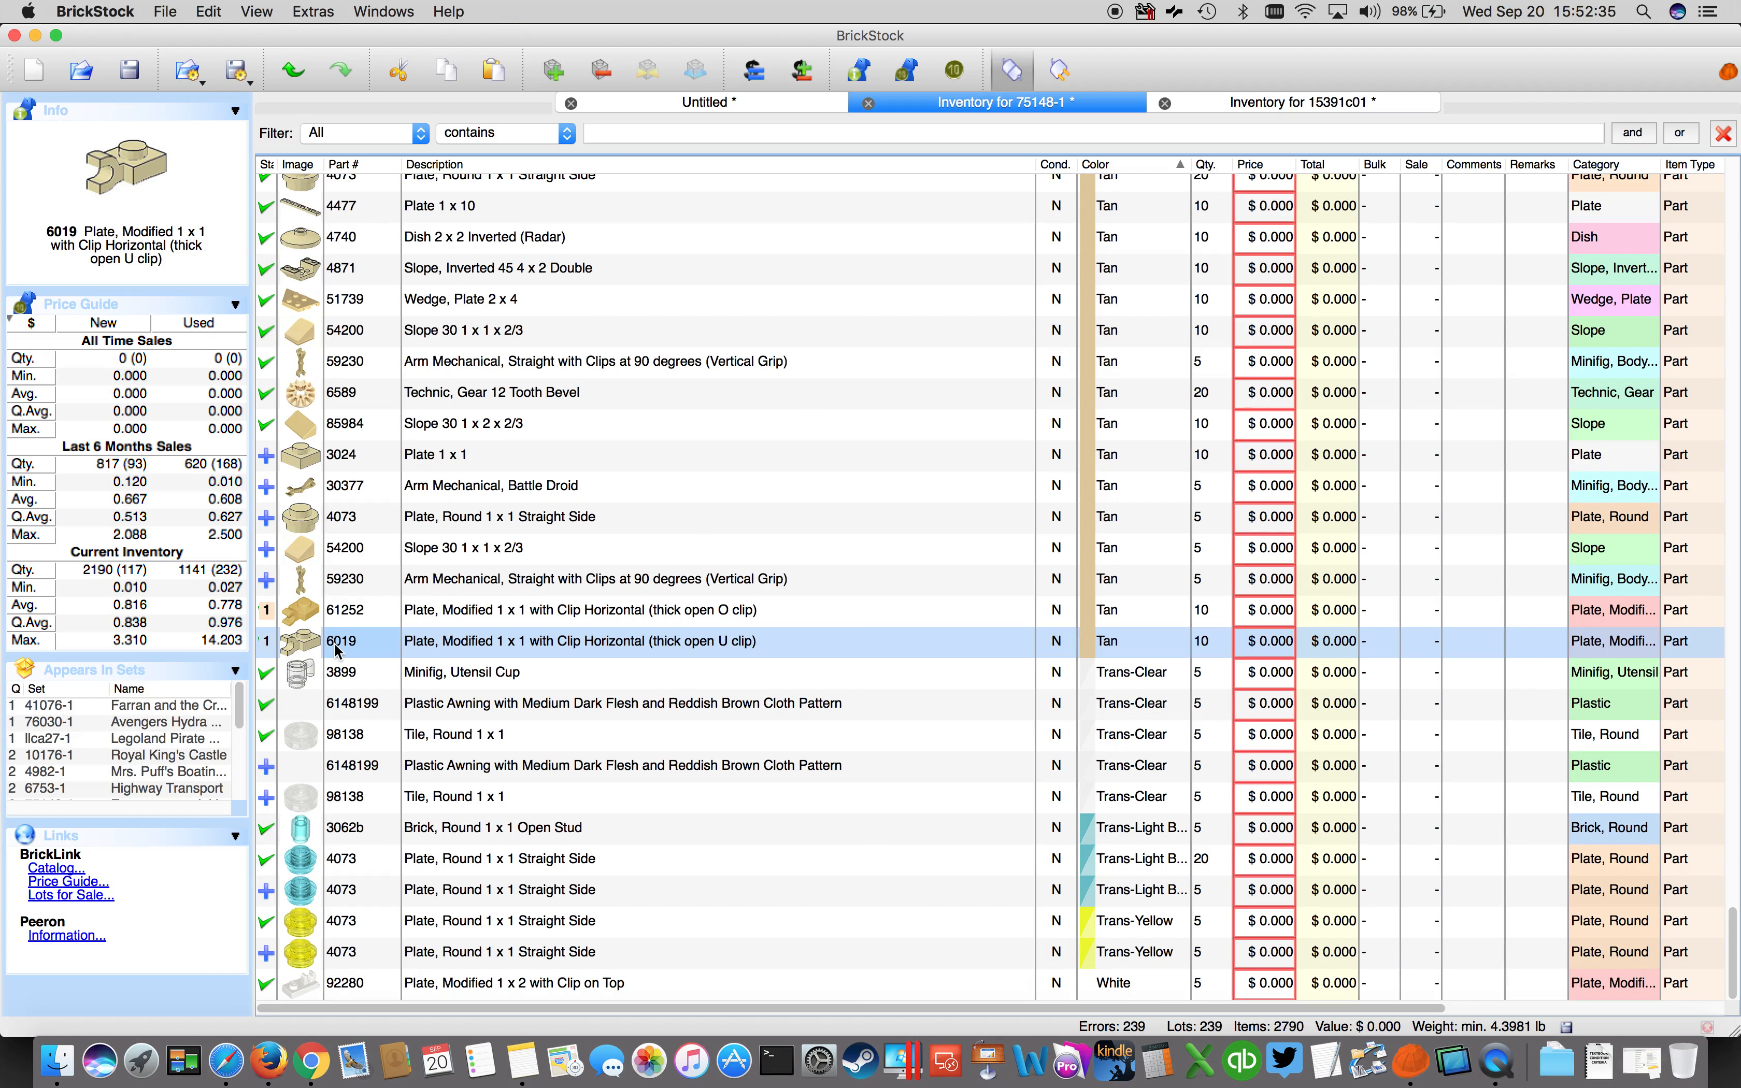
right_click(521, 640)
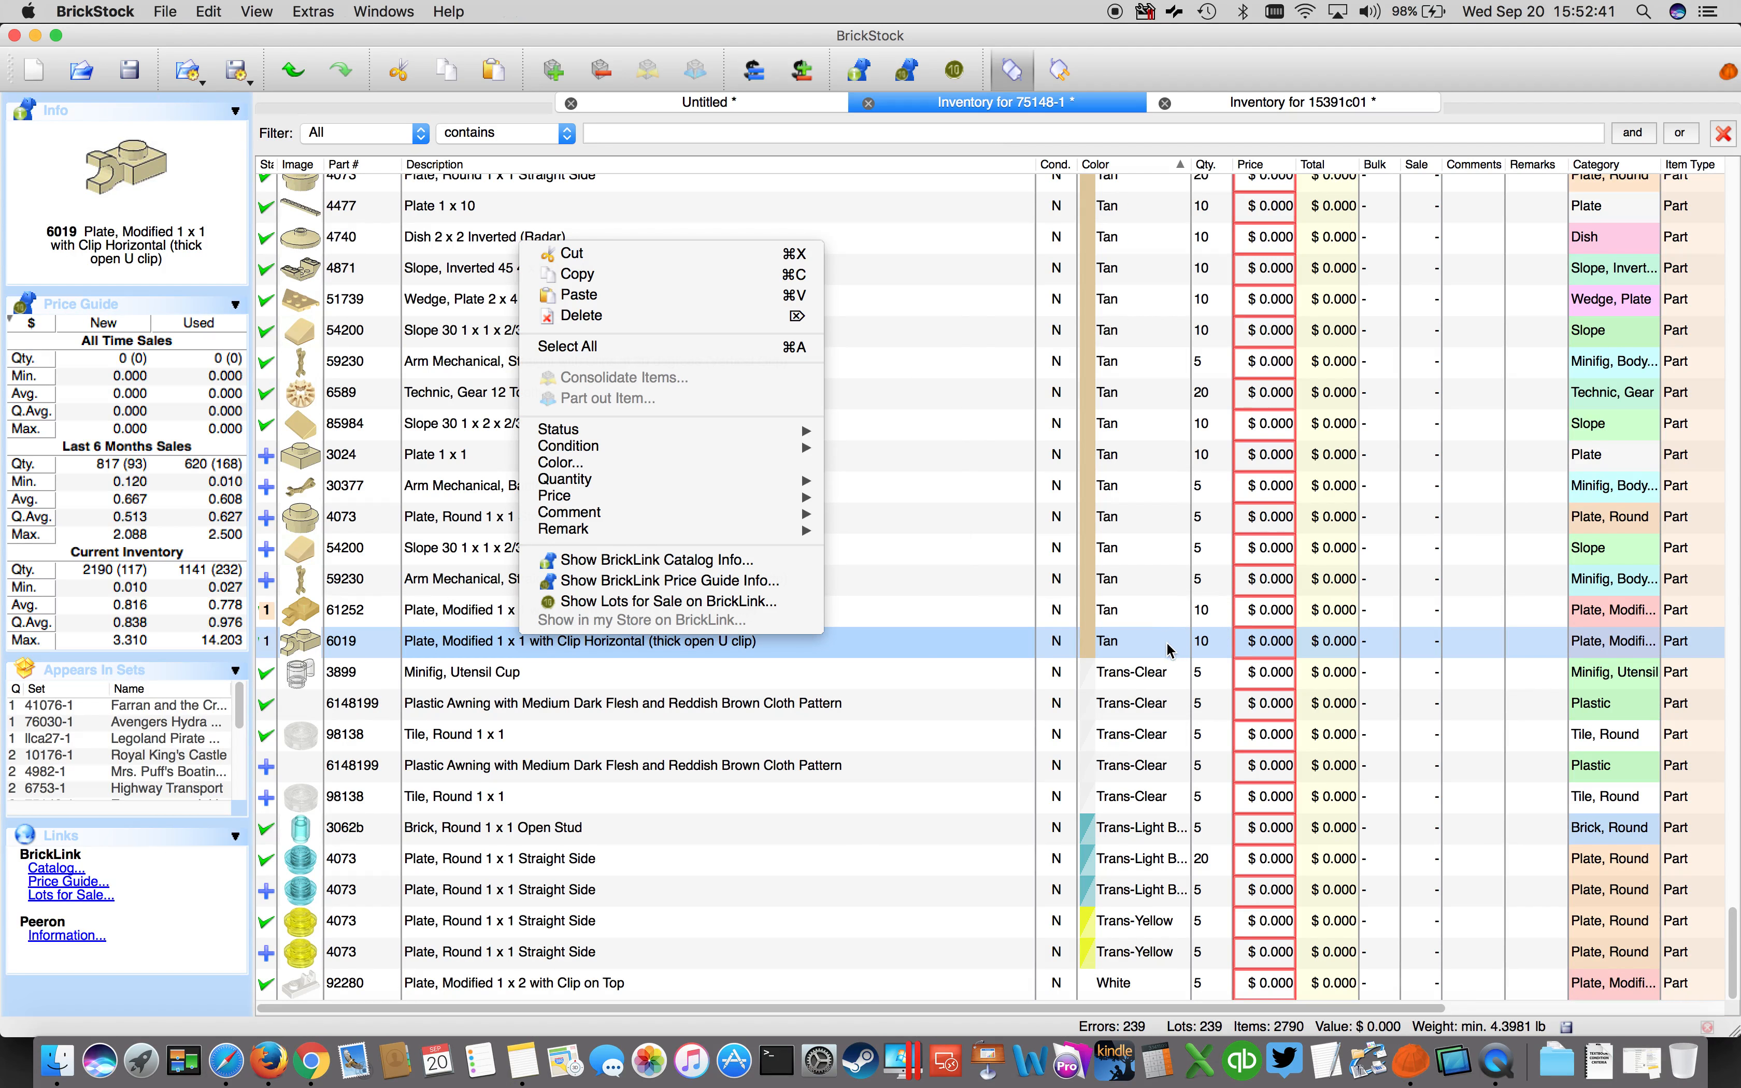
click(626, 323)
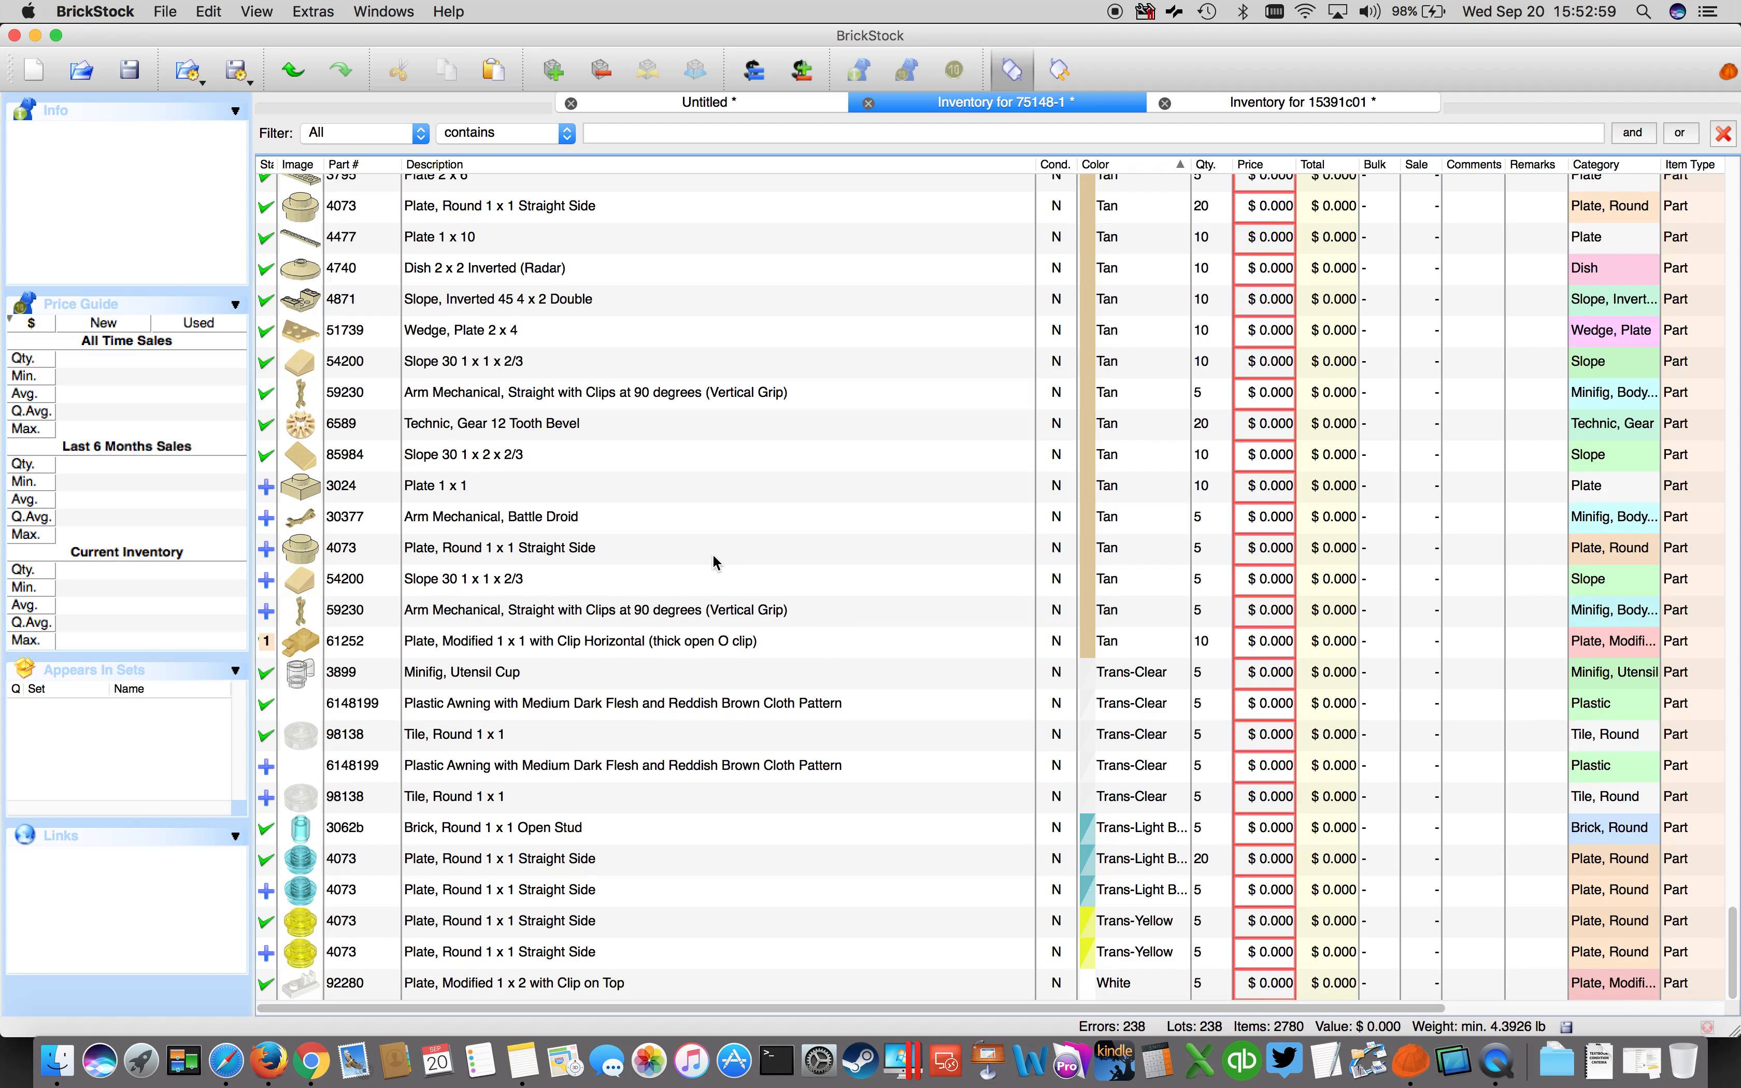
Consolidate all lots of the 75148-1 inventory, preserving the attributes of the new lot and doing the same for the remaining lots.
scroll(713, 557, up, 2)
scroll(717, 558, down, 2)
click(165, 11)
mouse_move(209, 12)
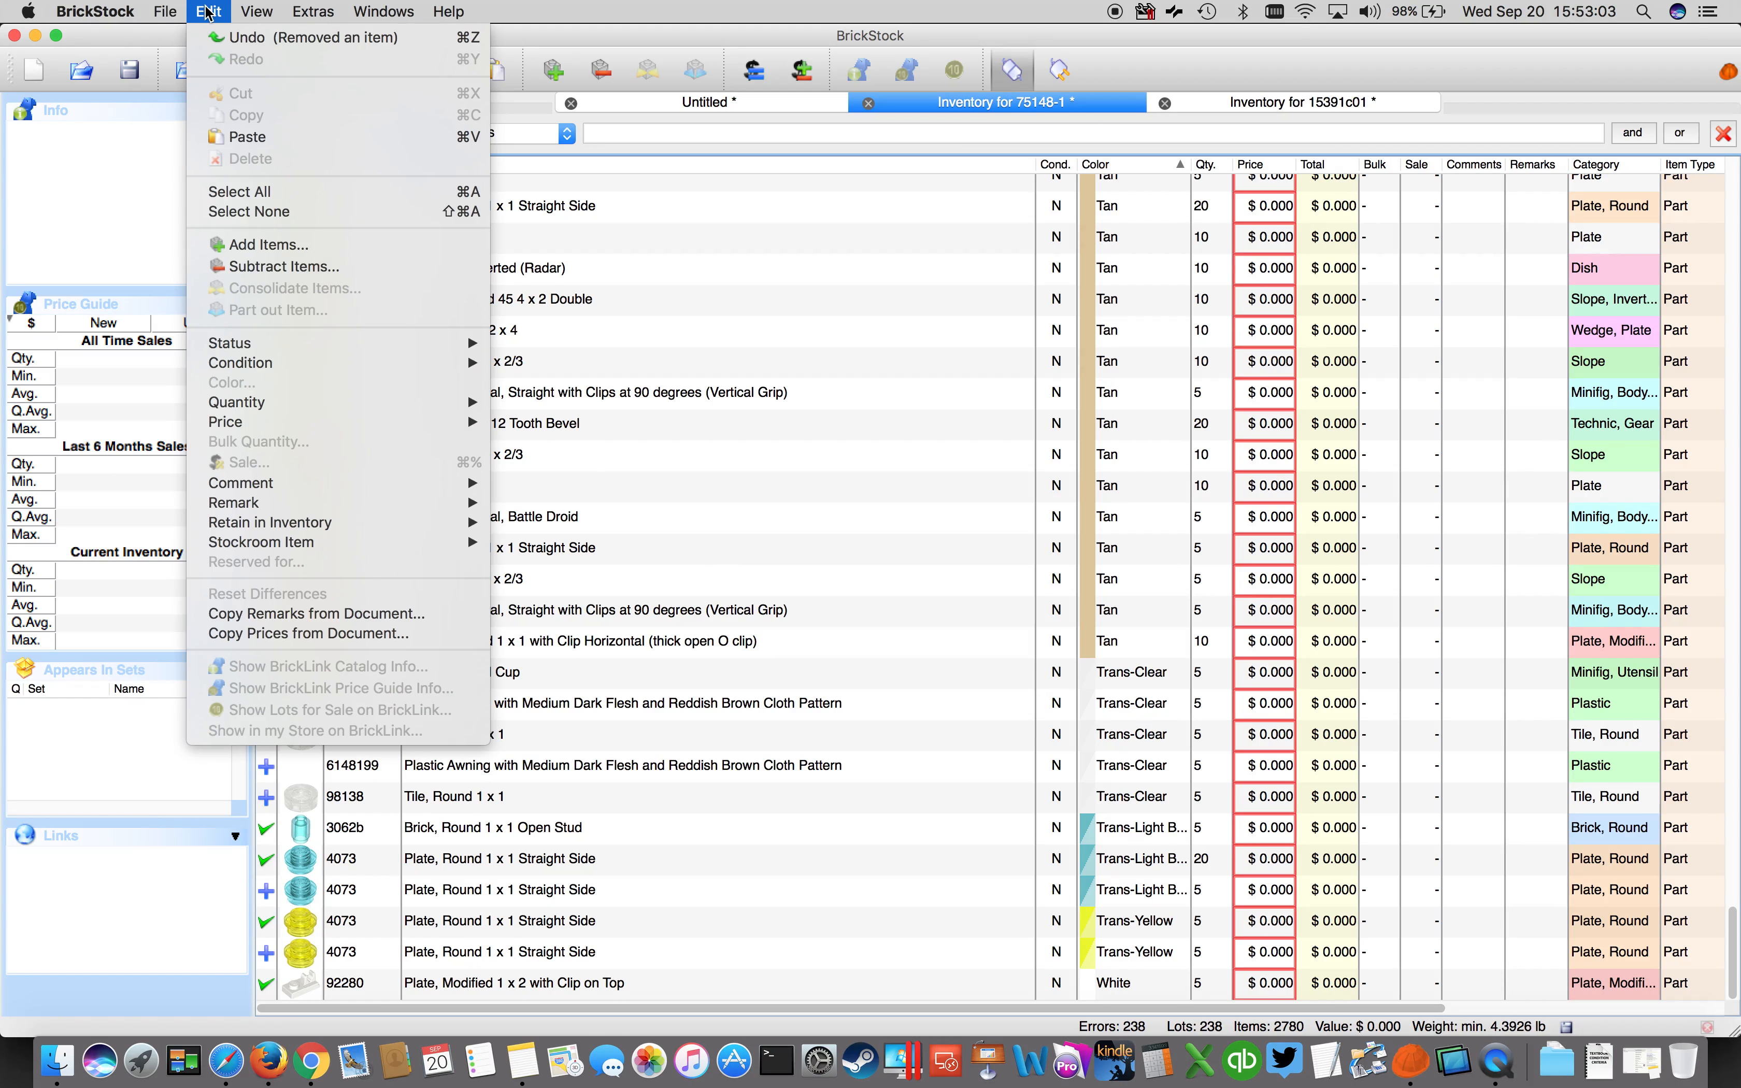
click(263, 193)
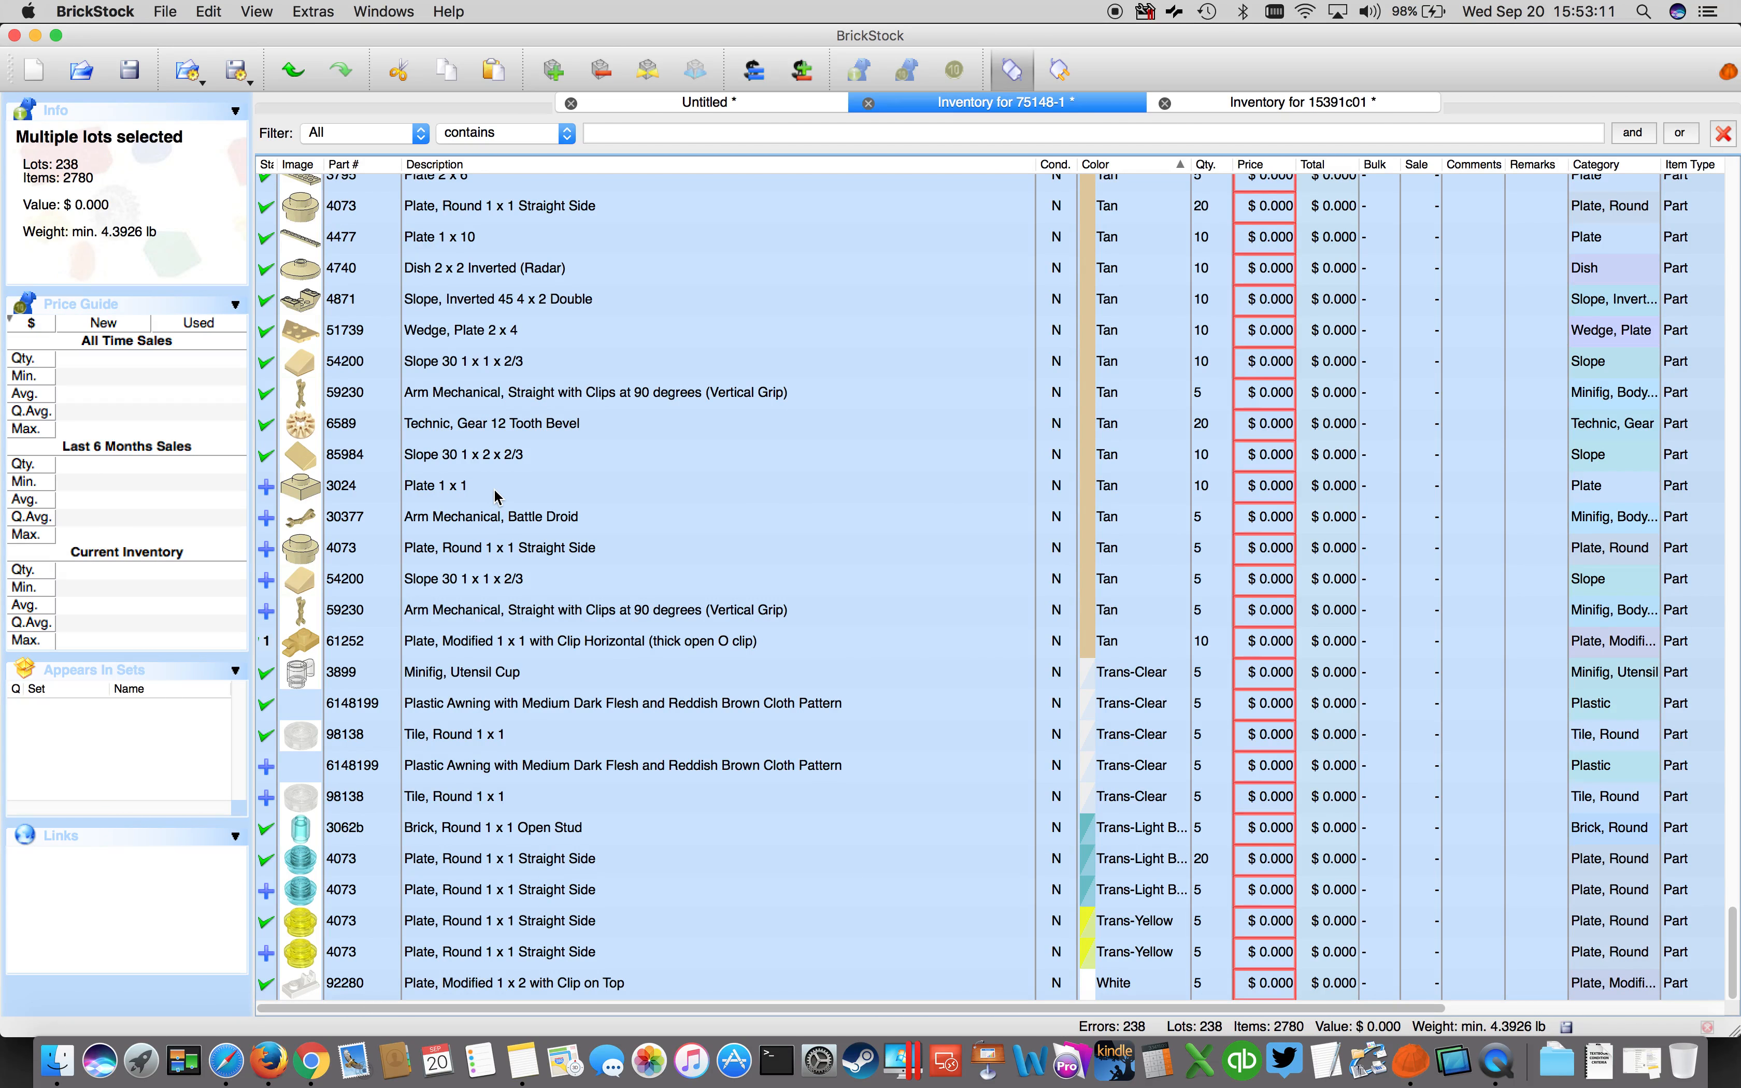
scroll(503, 500, up, 5)
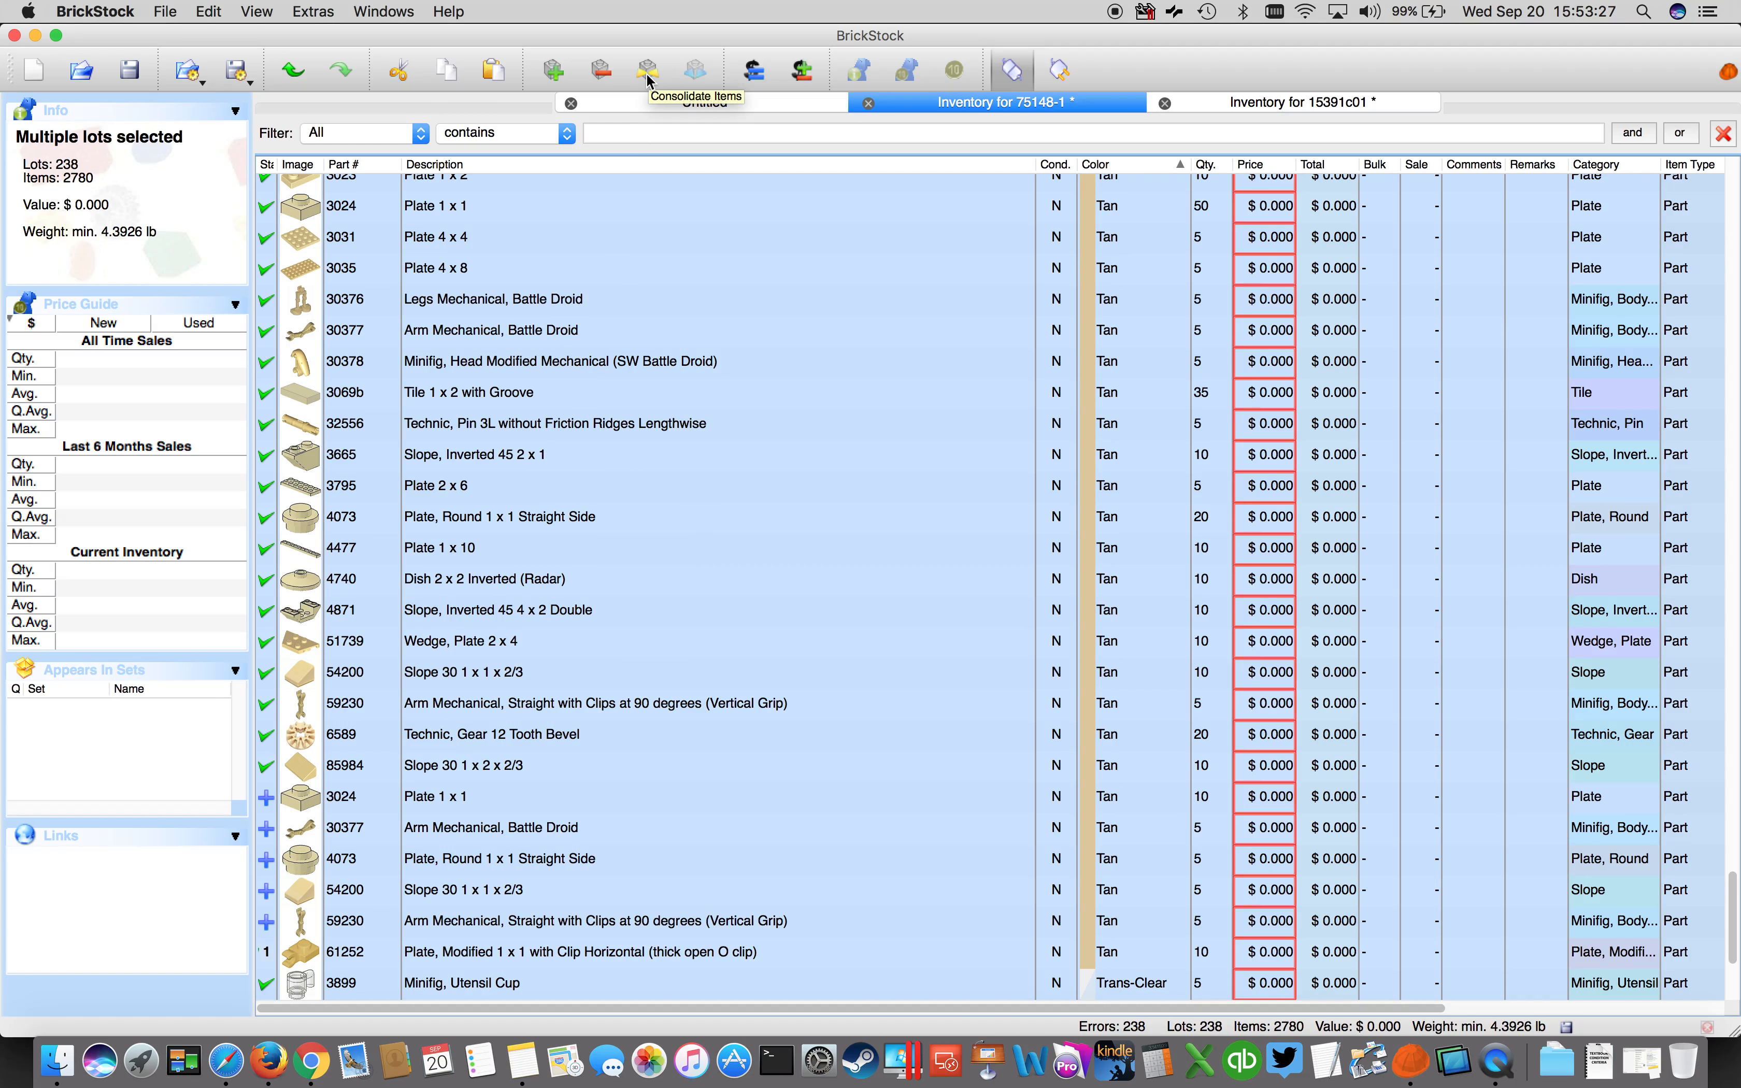
right_click(596, 310)
click(702, 444)
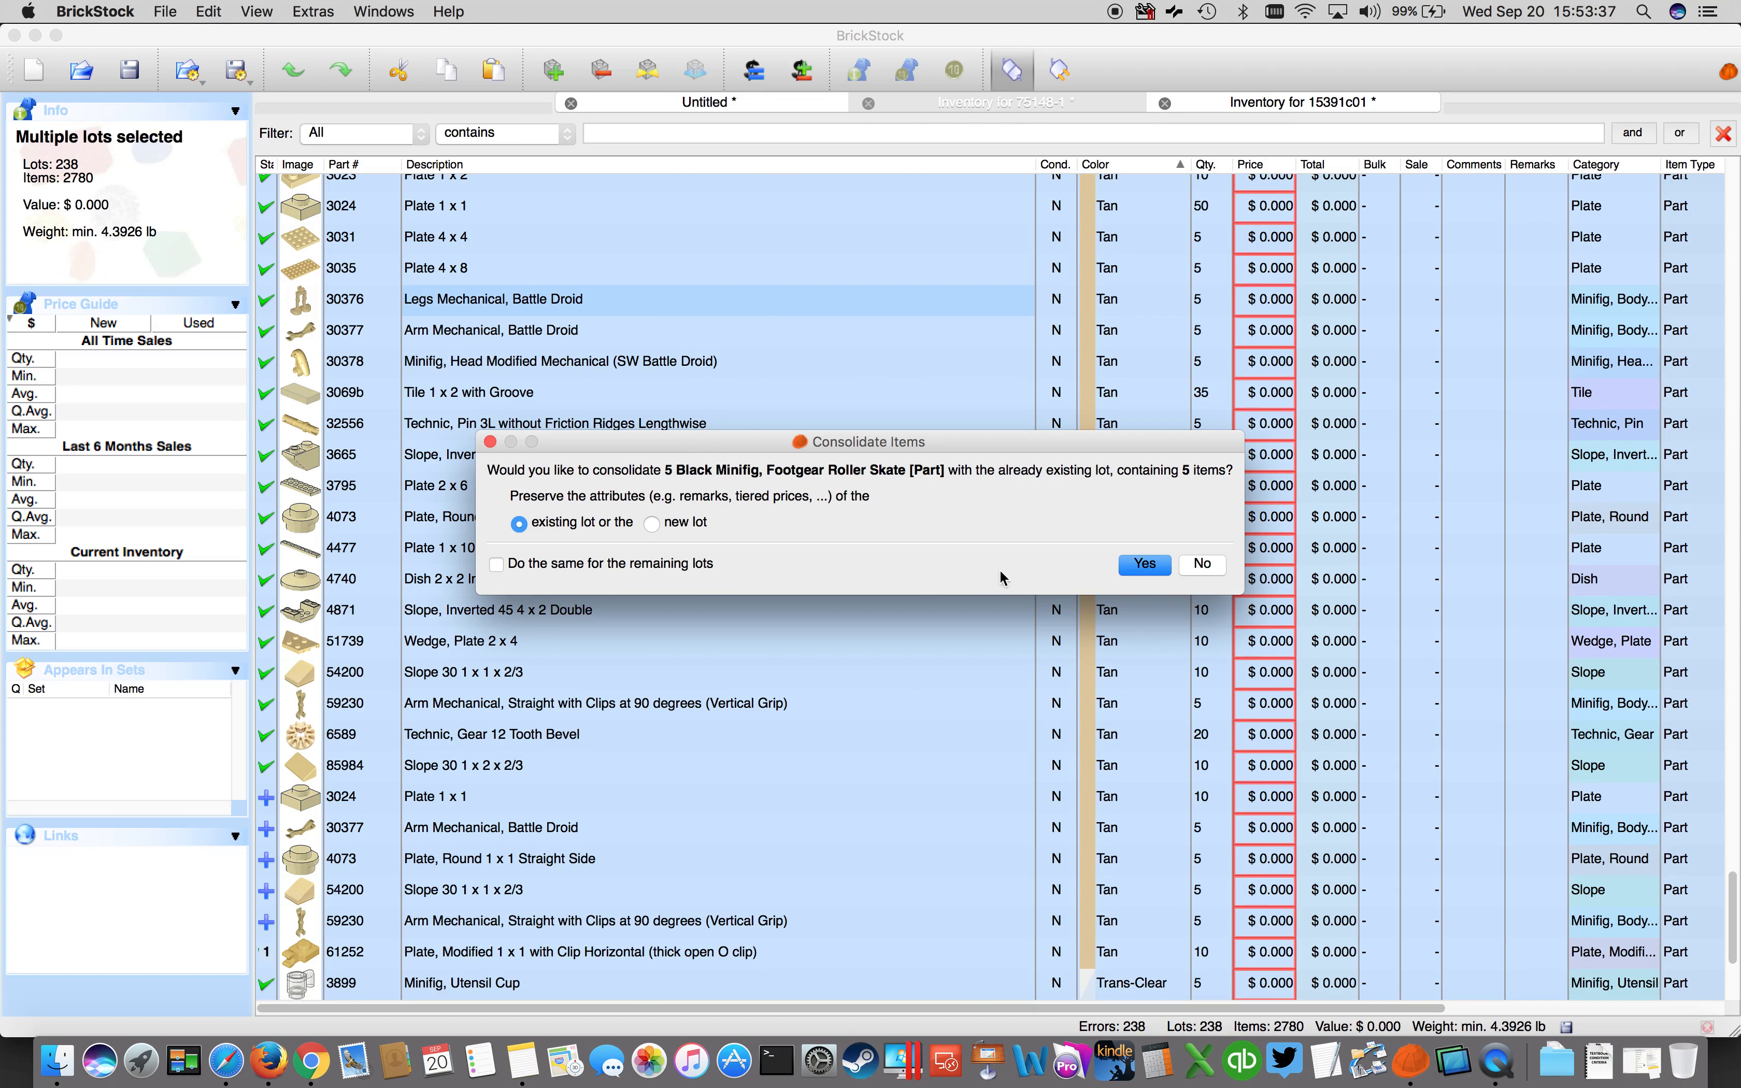
click(547, 567)
click(651, 525)
click(1144, 565)
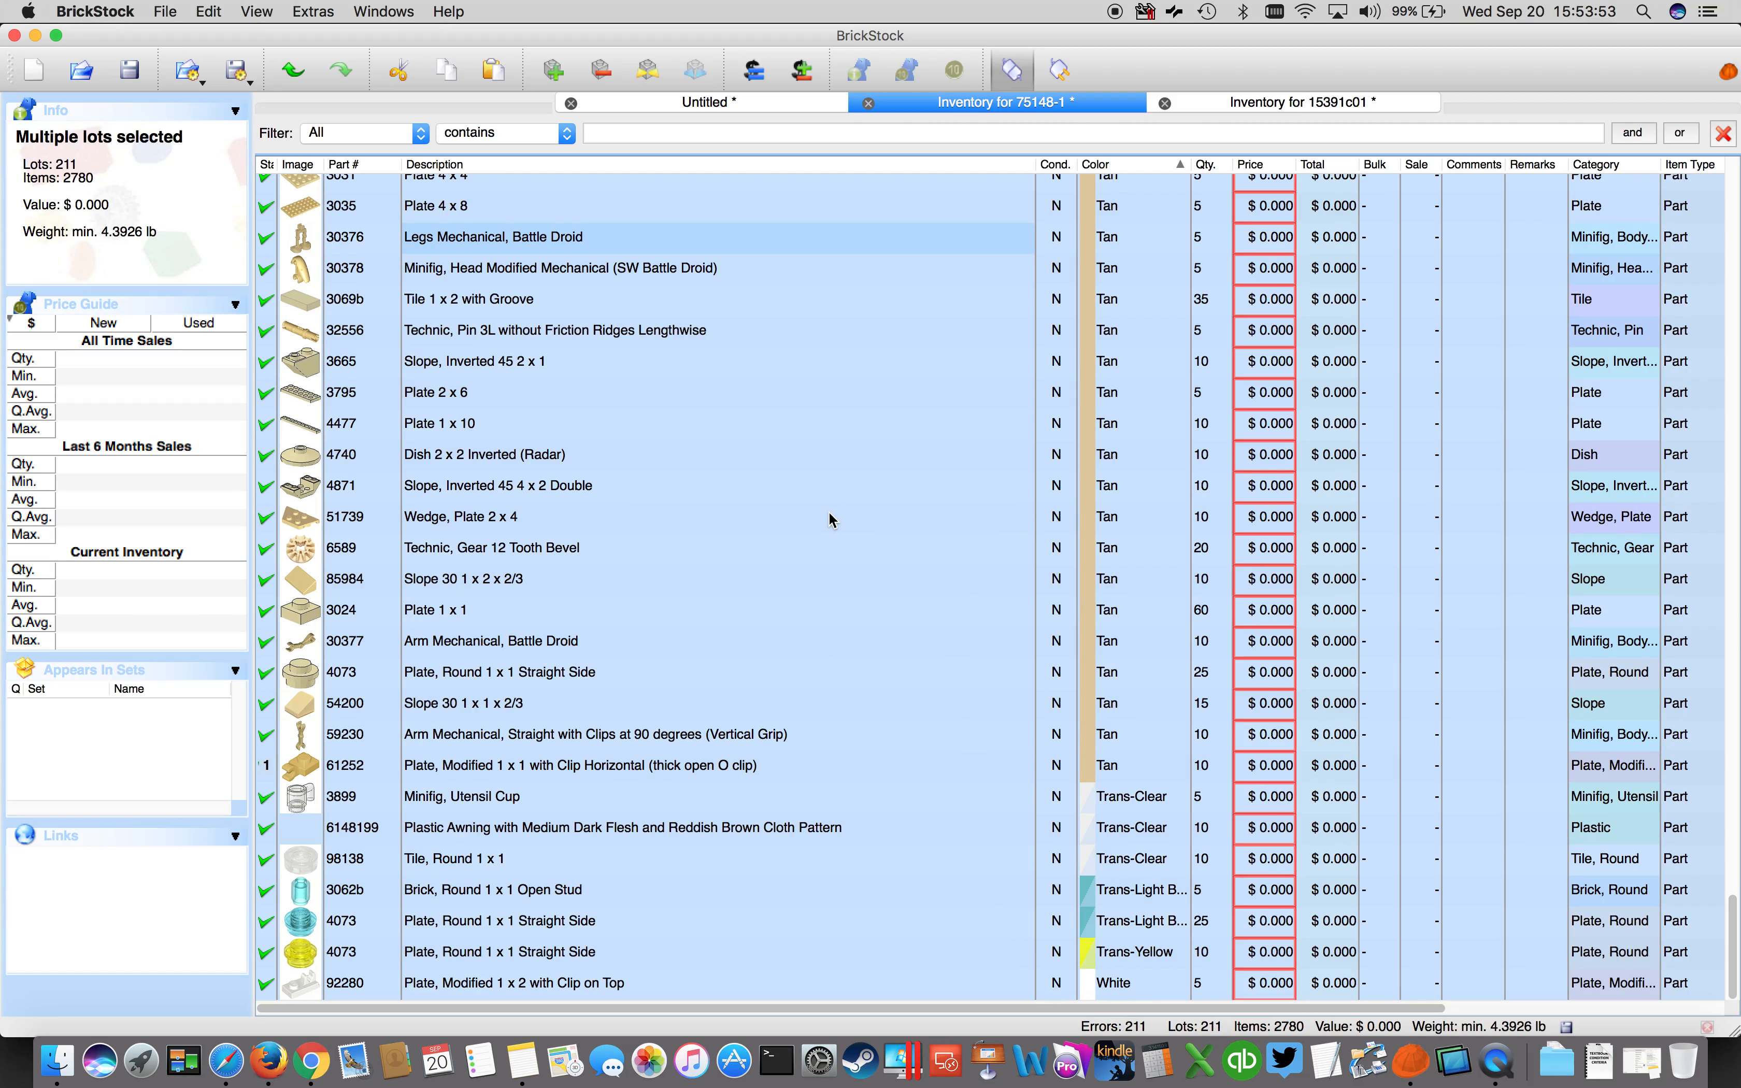
Review the consolidated lots from Light Bluish Gray down to White, checking the merged quantity of the Tan Plate 1 x 1, part 3024.
click(802, 424)
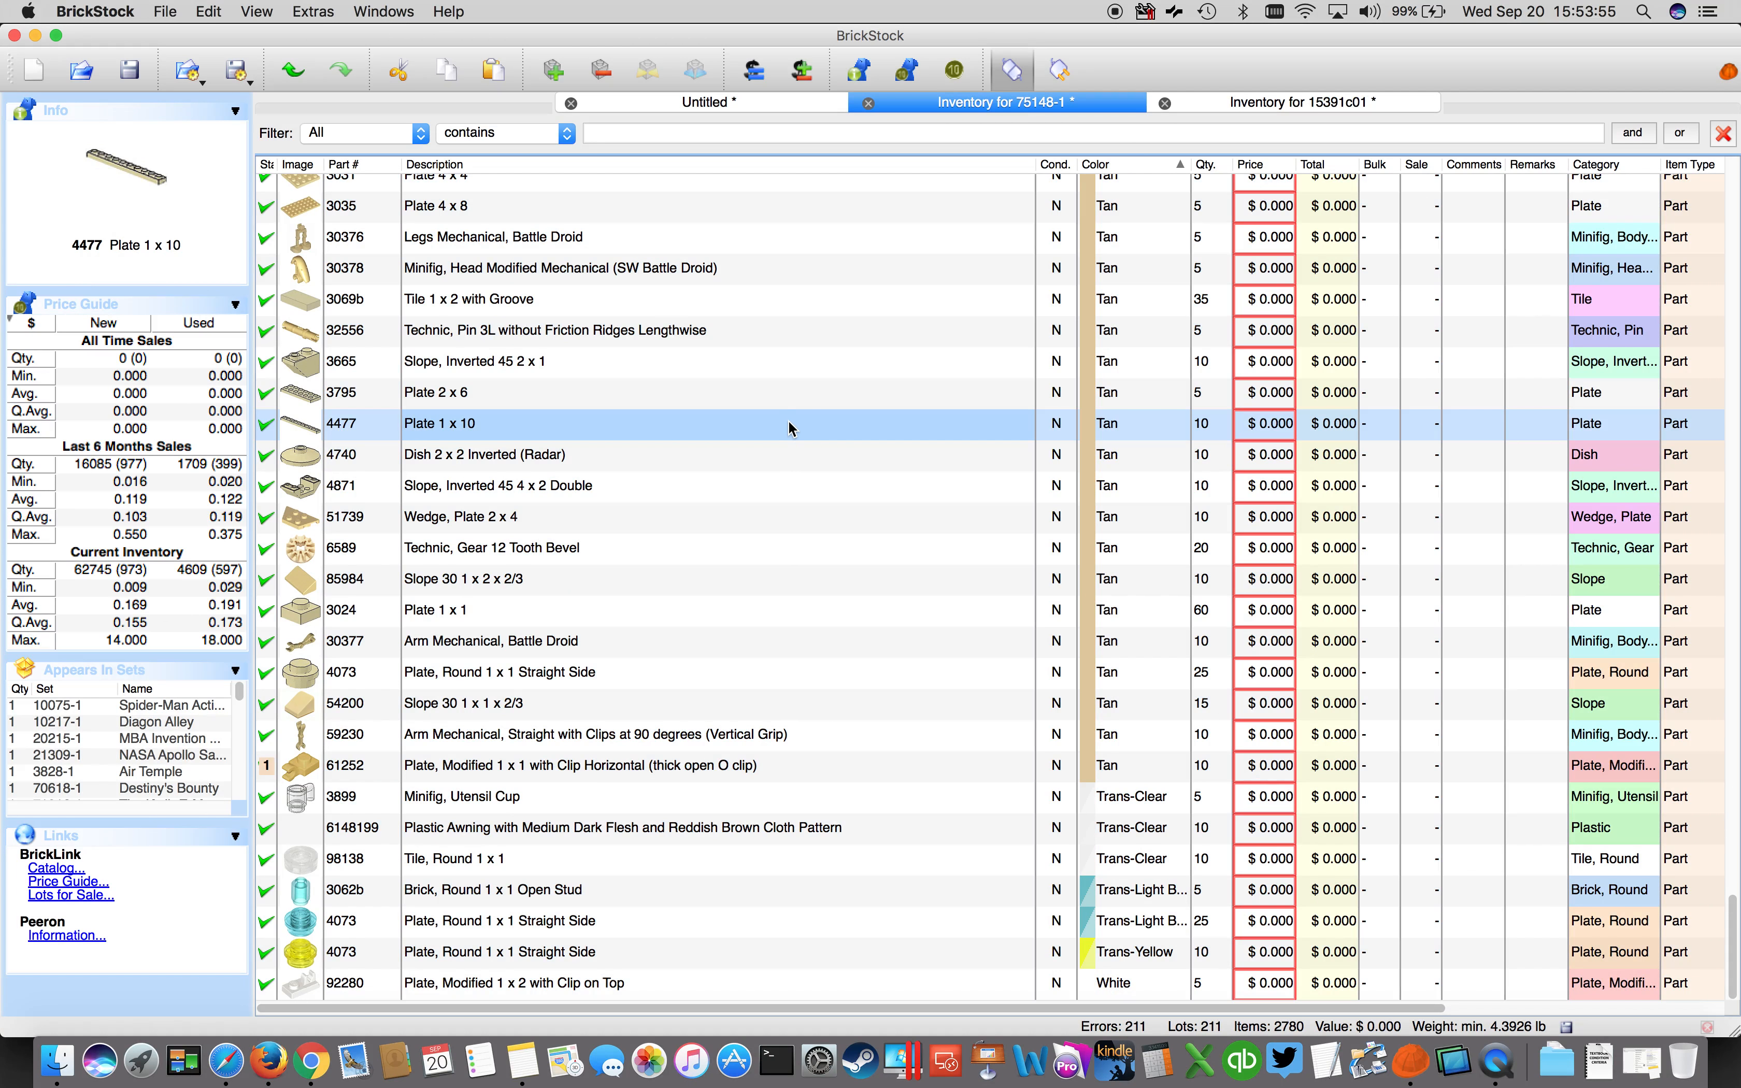
scroll(792, 428, up, 10)
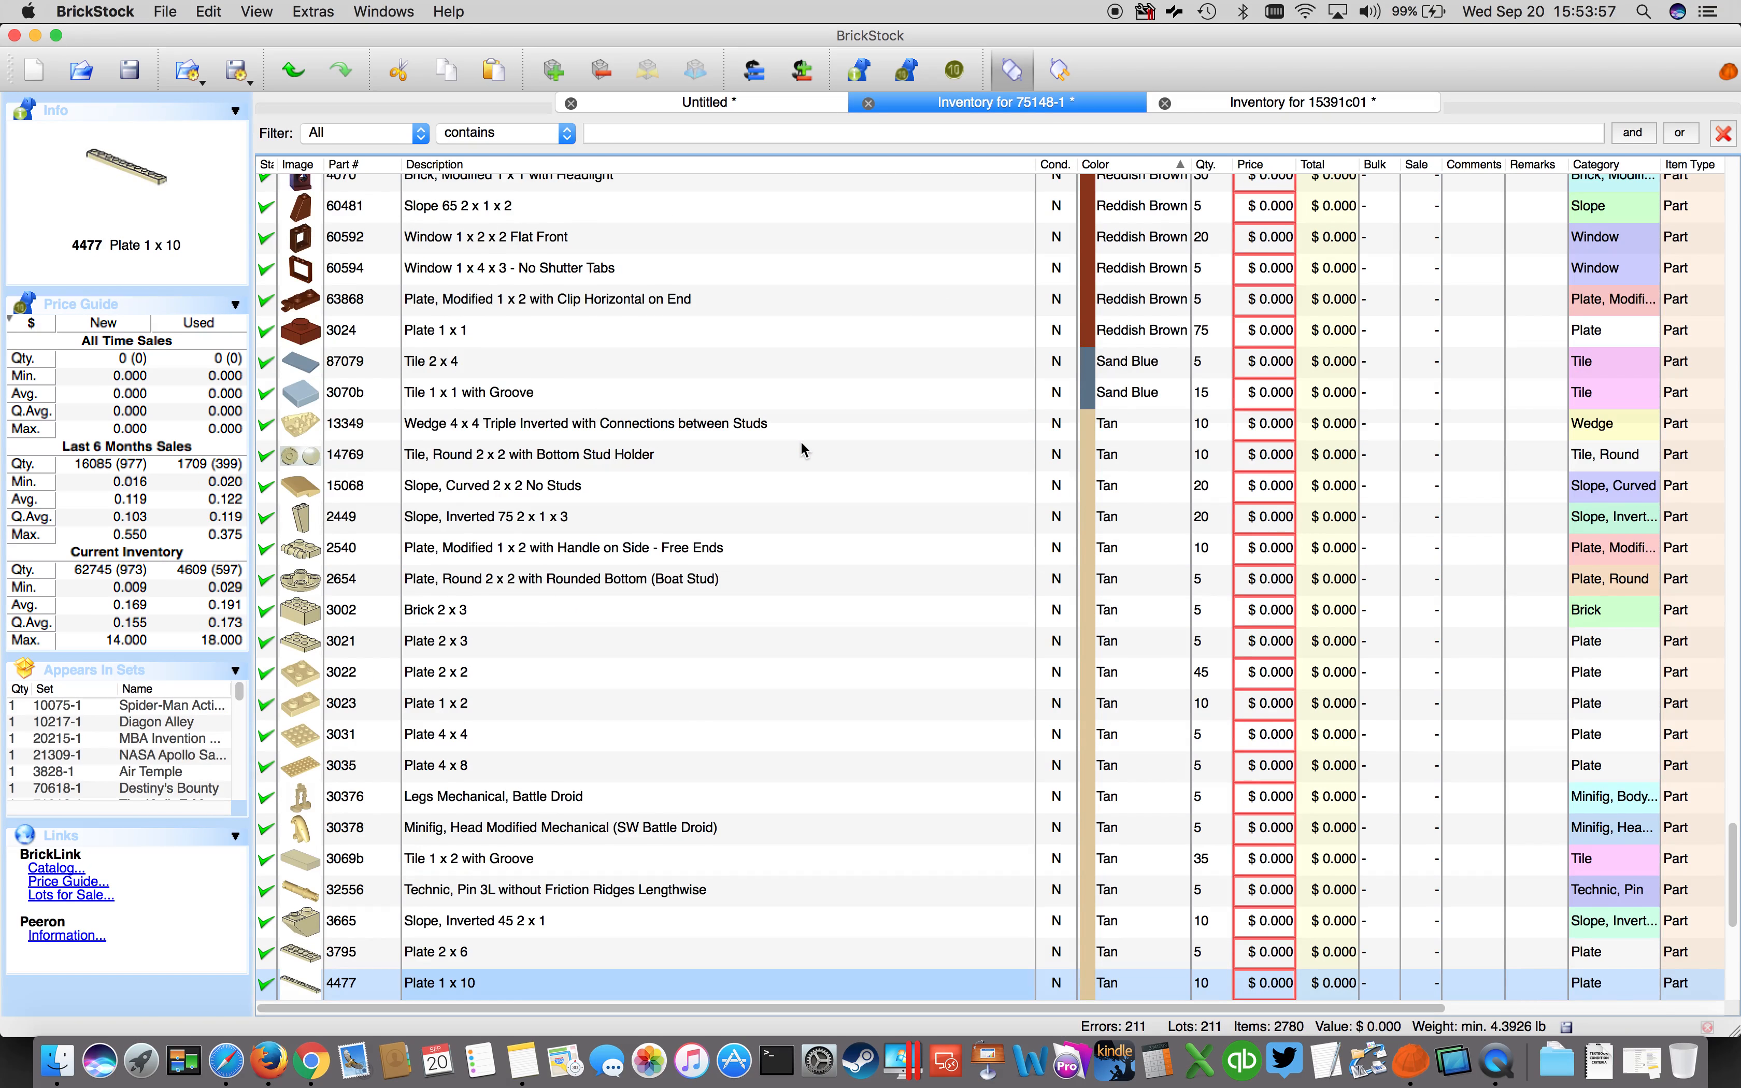
scroll(806, 451, up, 3)
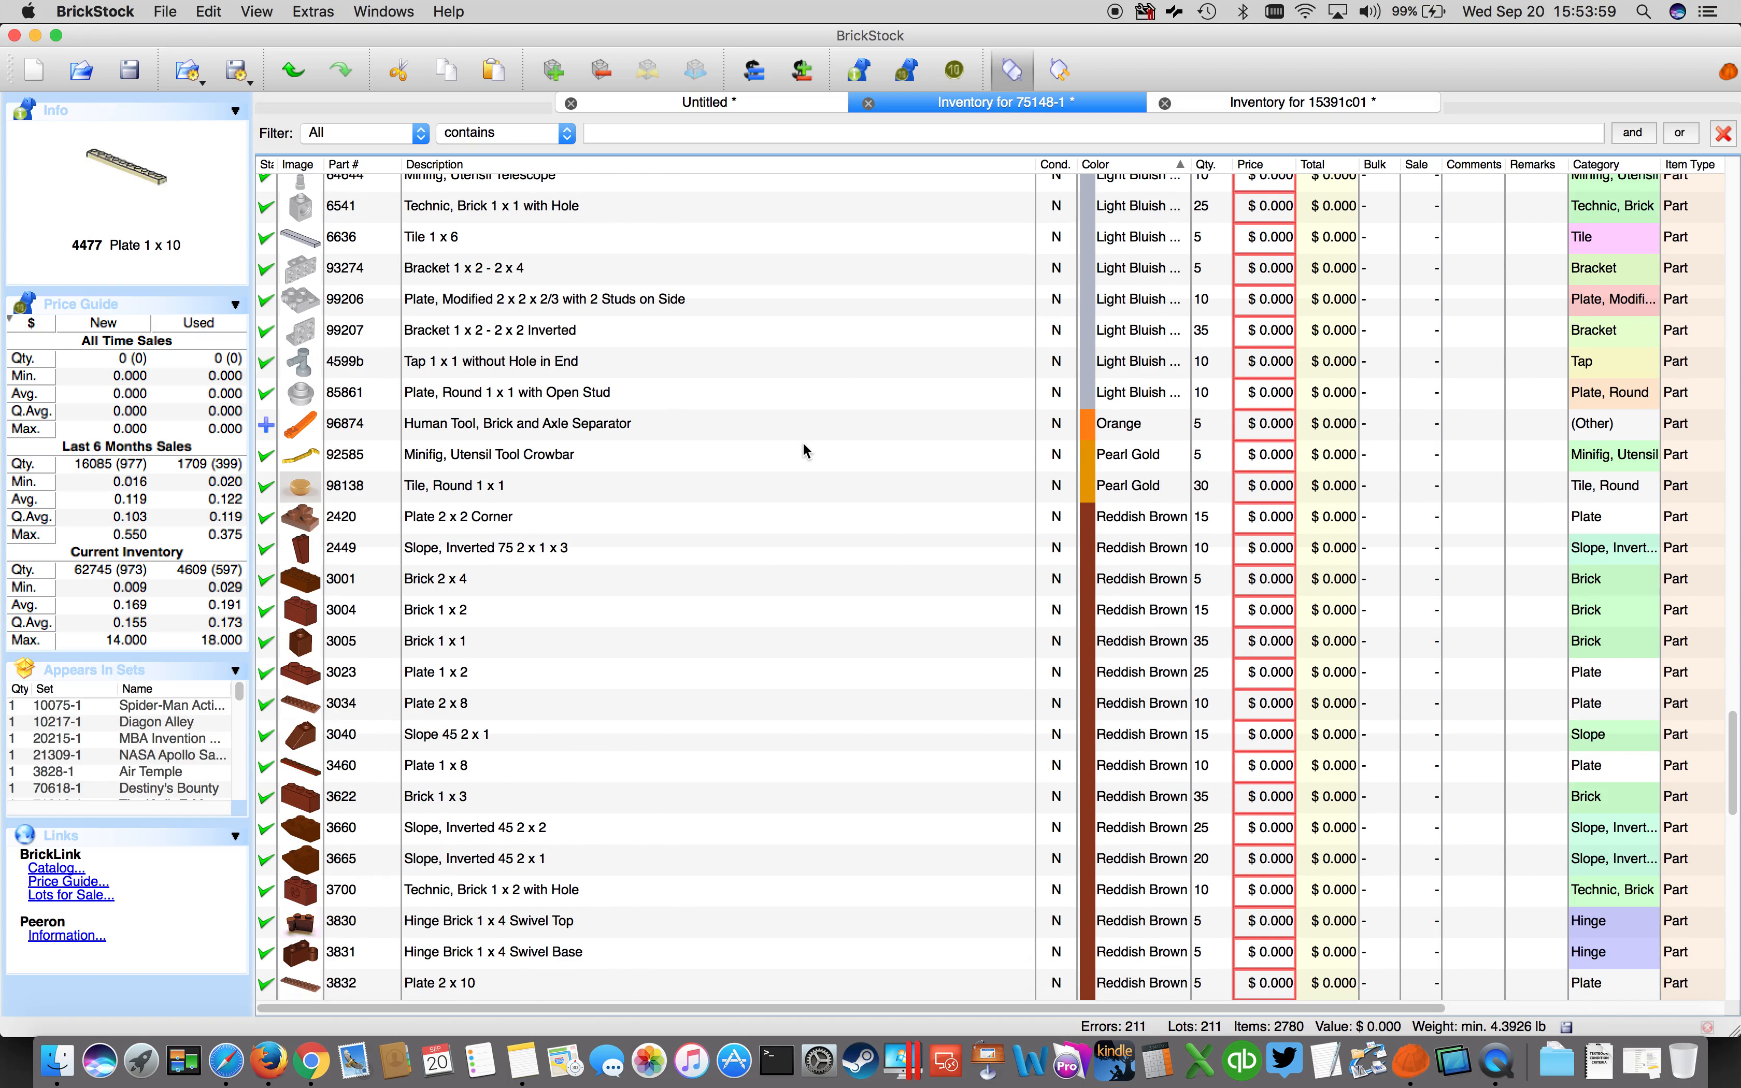
scroll(818, 431, up, 3)
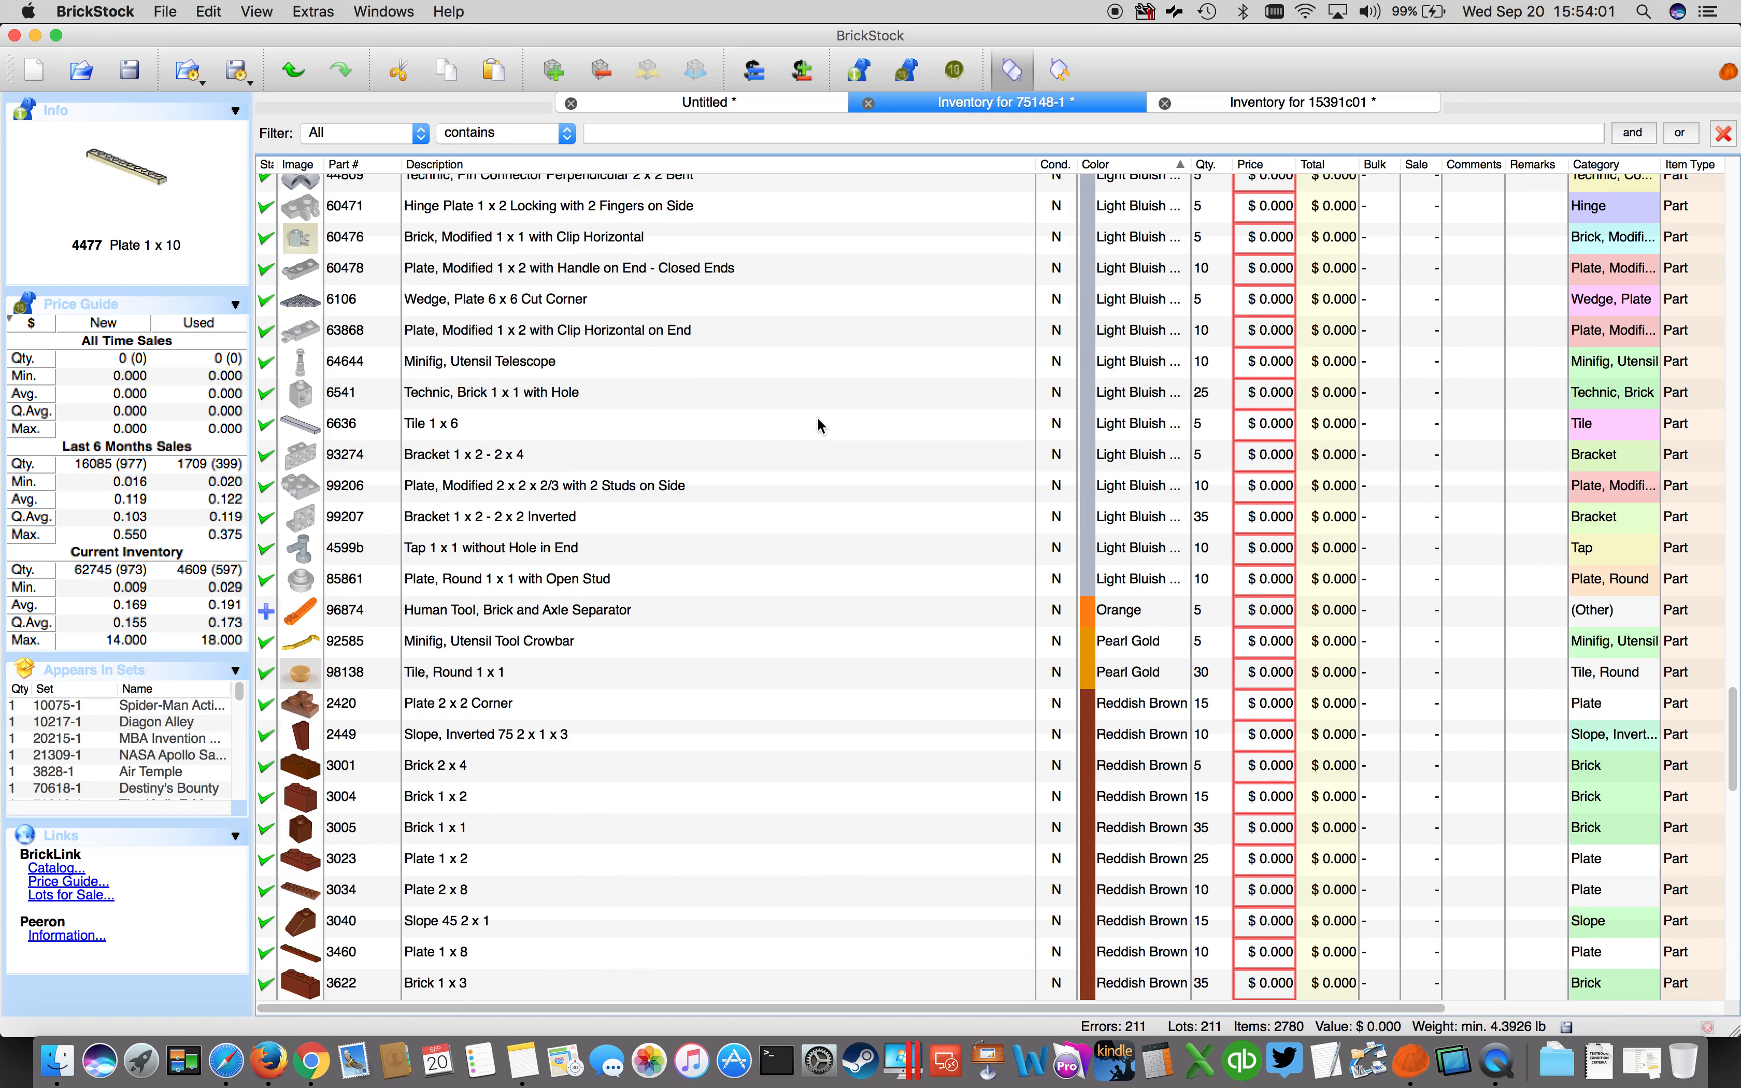
scroll(819, 416, up, 10)
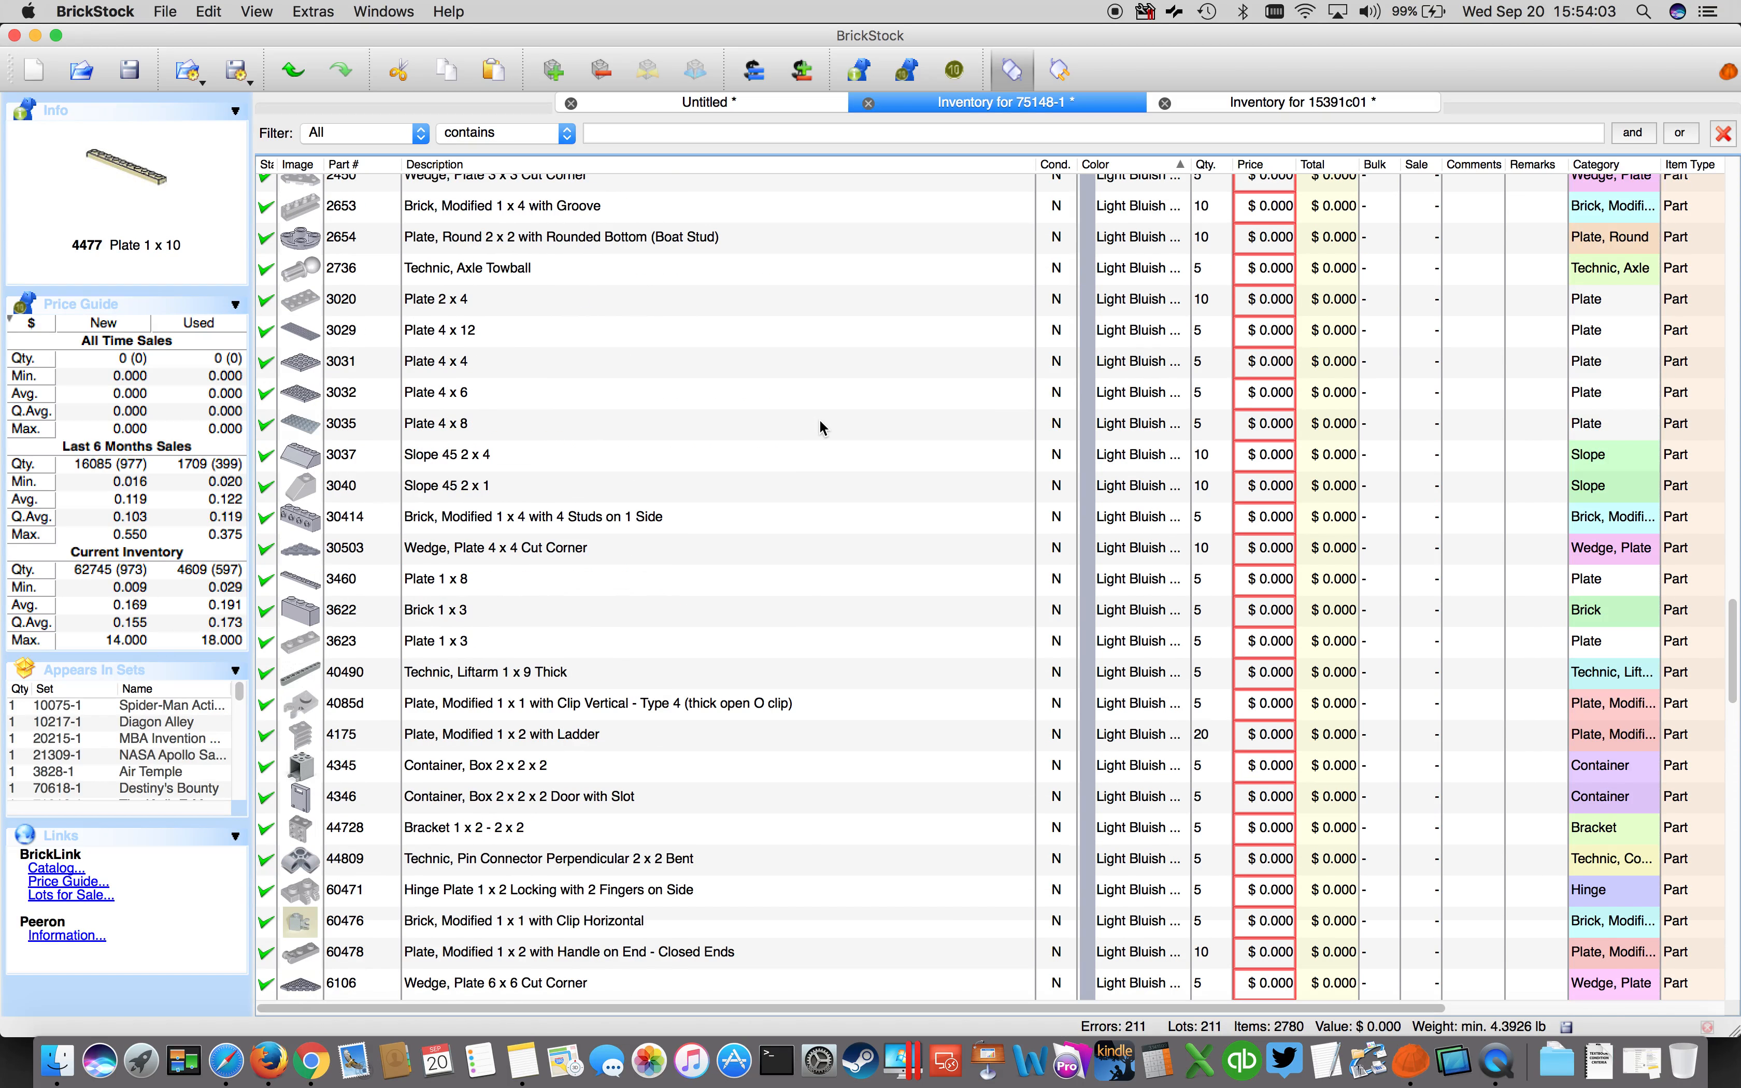
scroll(822, 428, up, 3)
scroll(825, 427, down, 15)
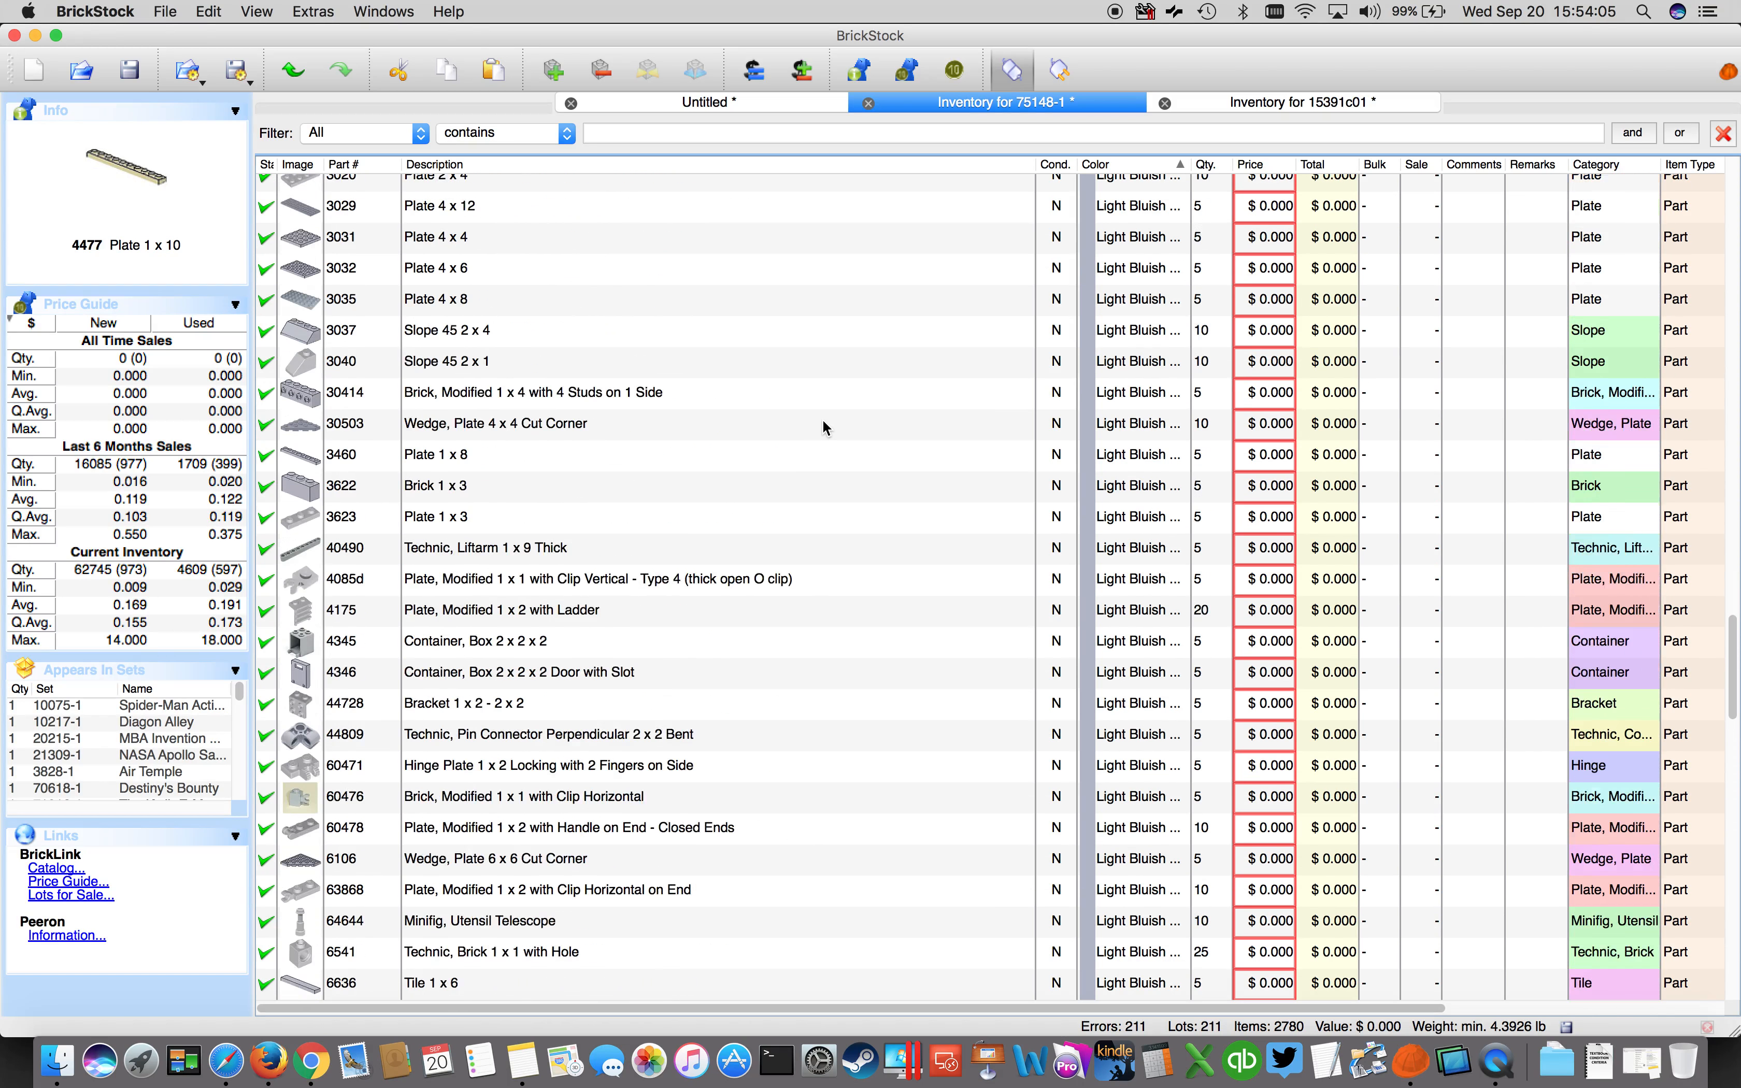
scroll(826, 423, down, 20)
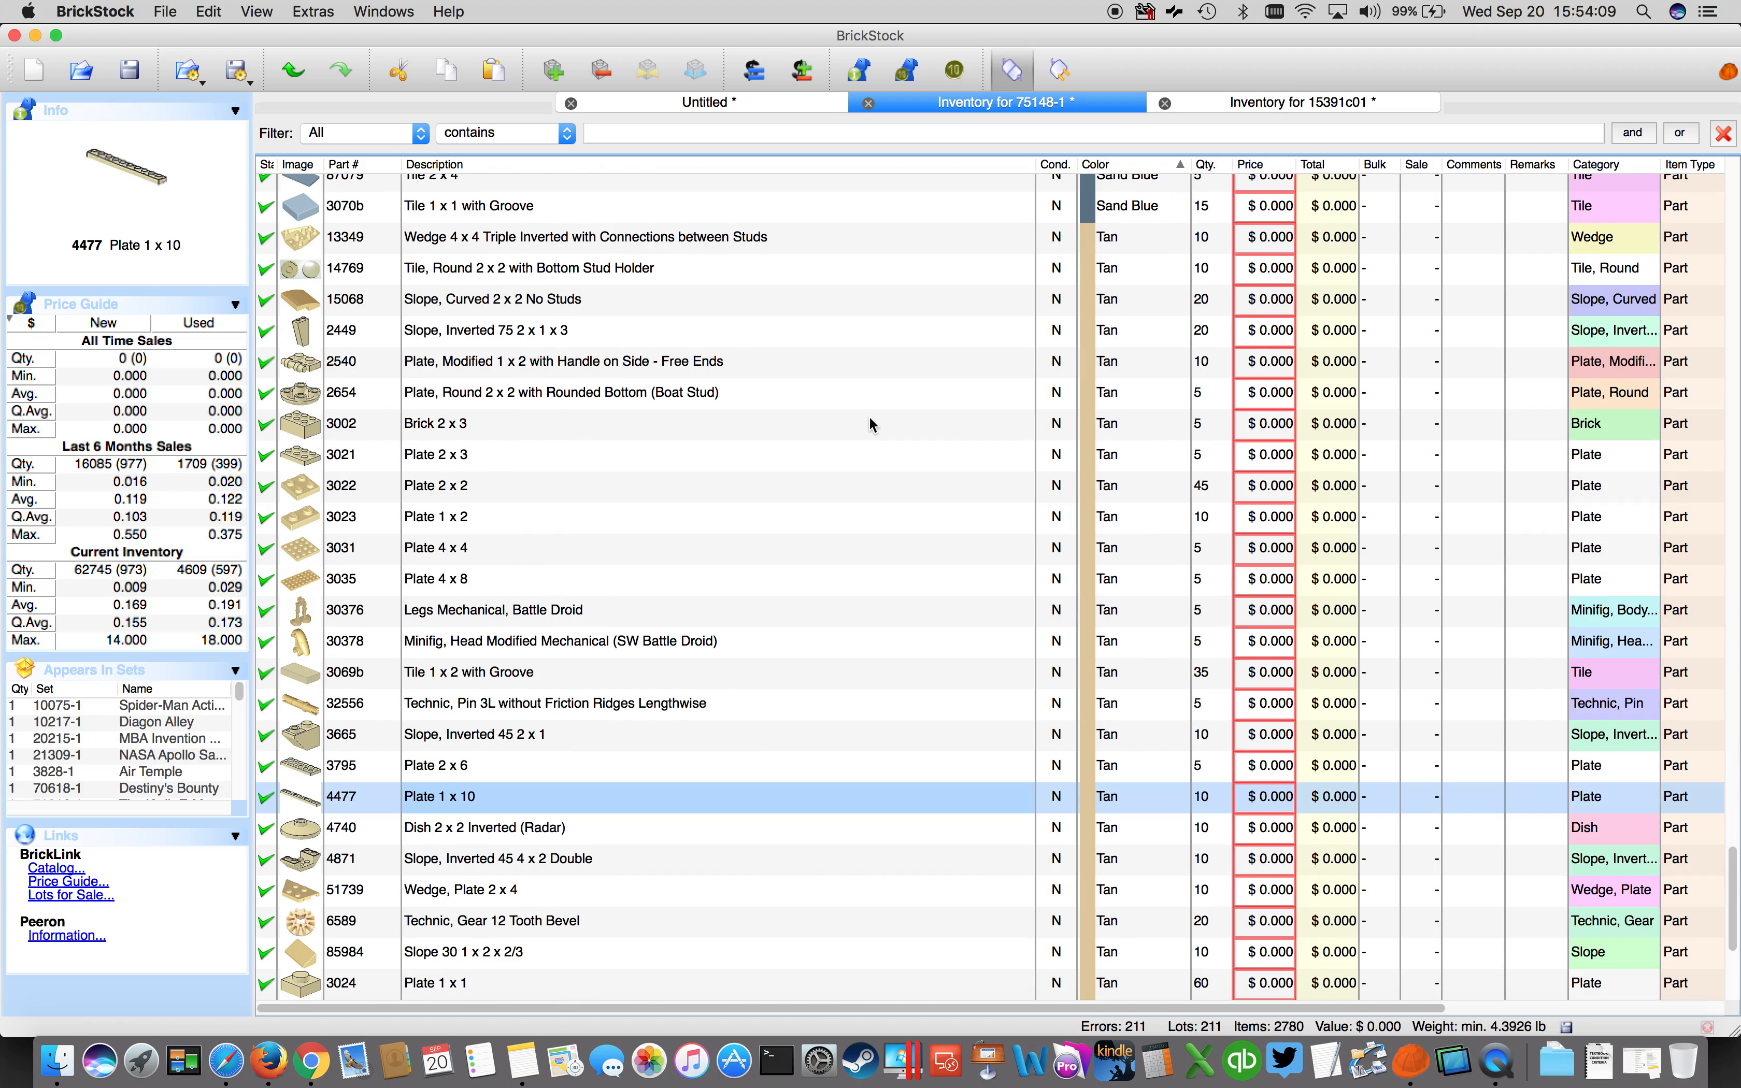
scroll(869, 424, down, 1)
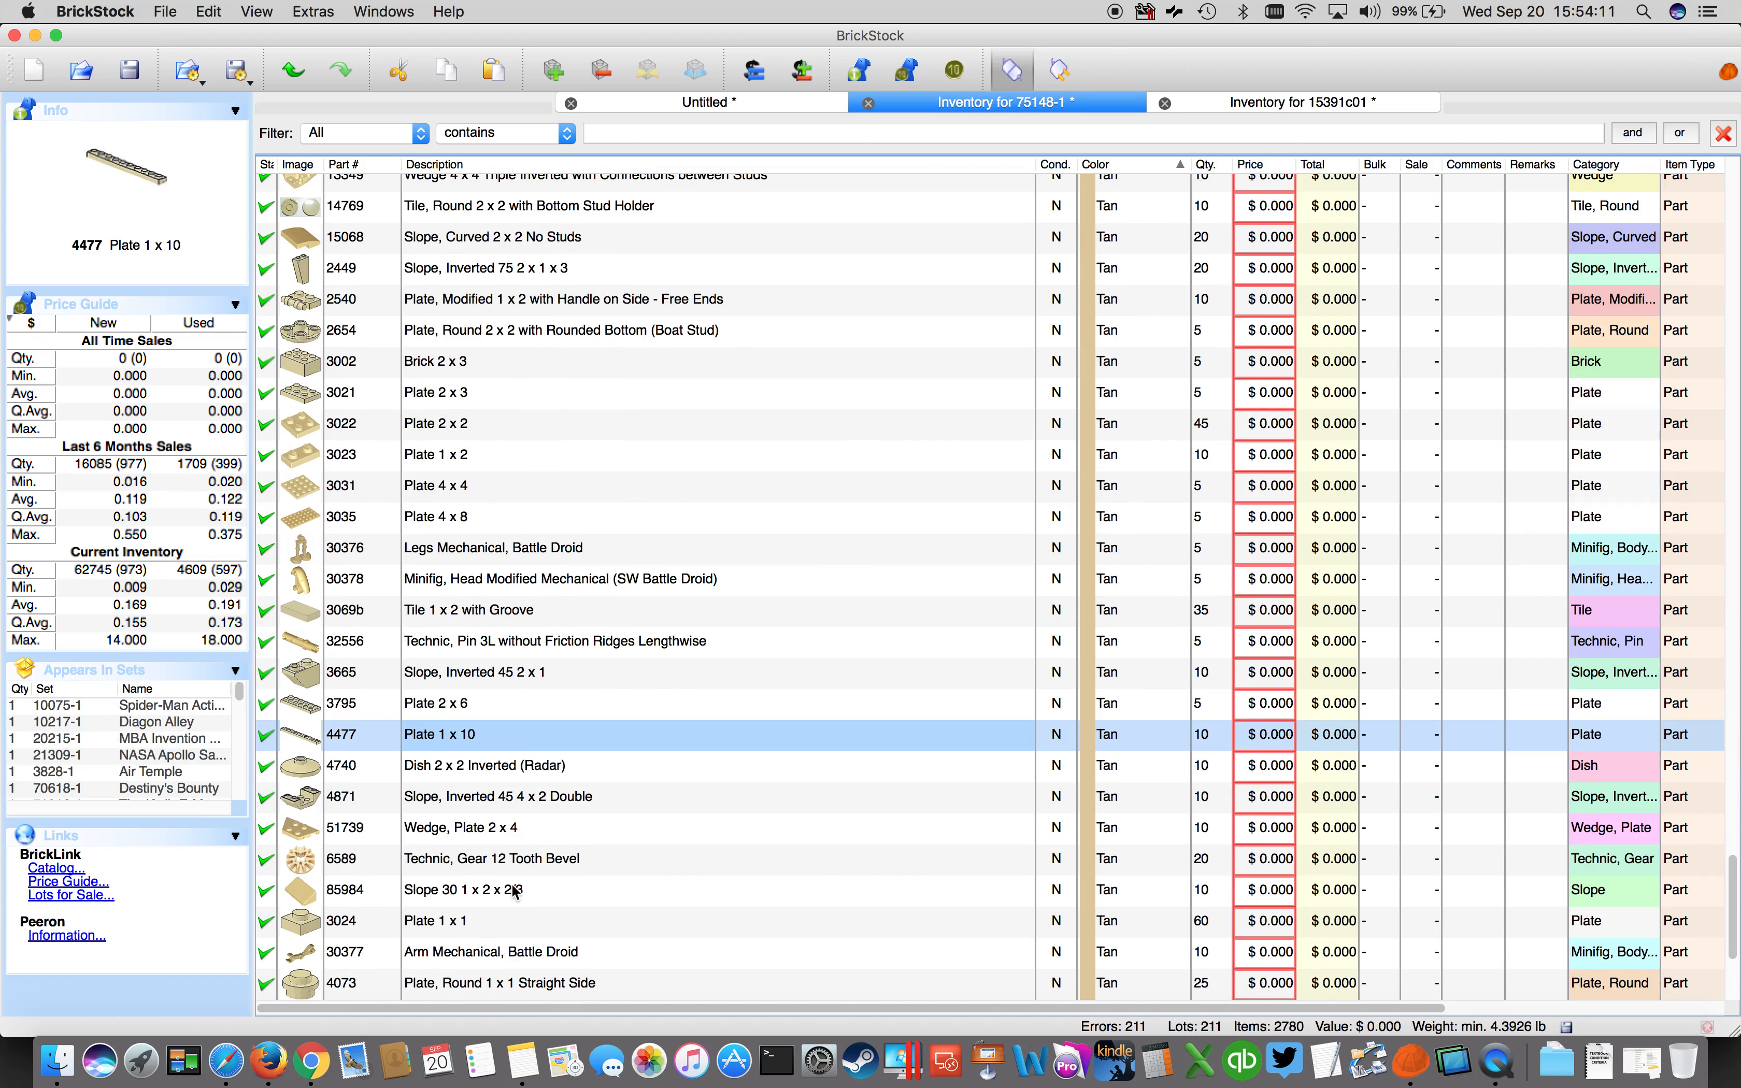
click(508, 918)
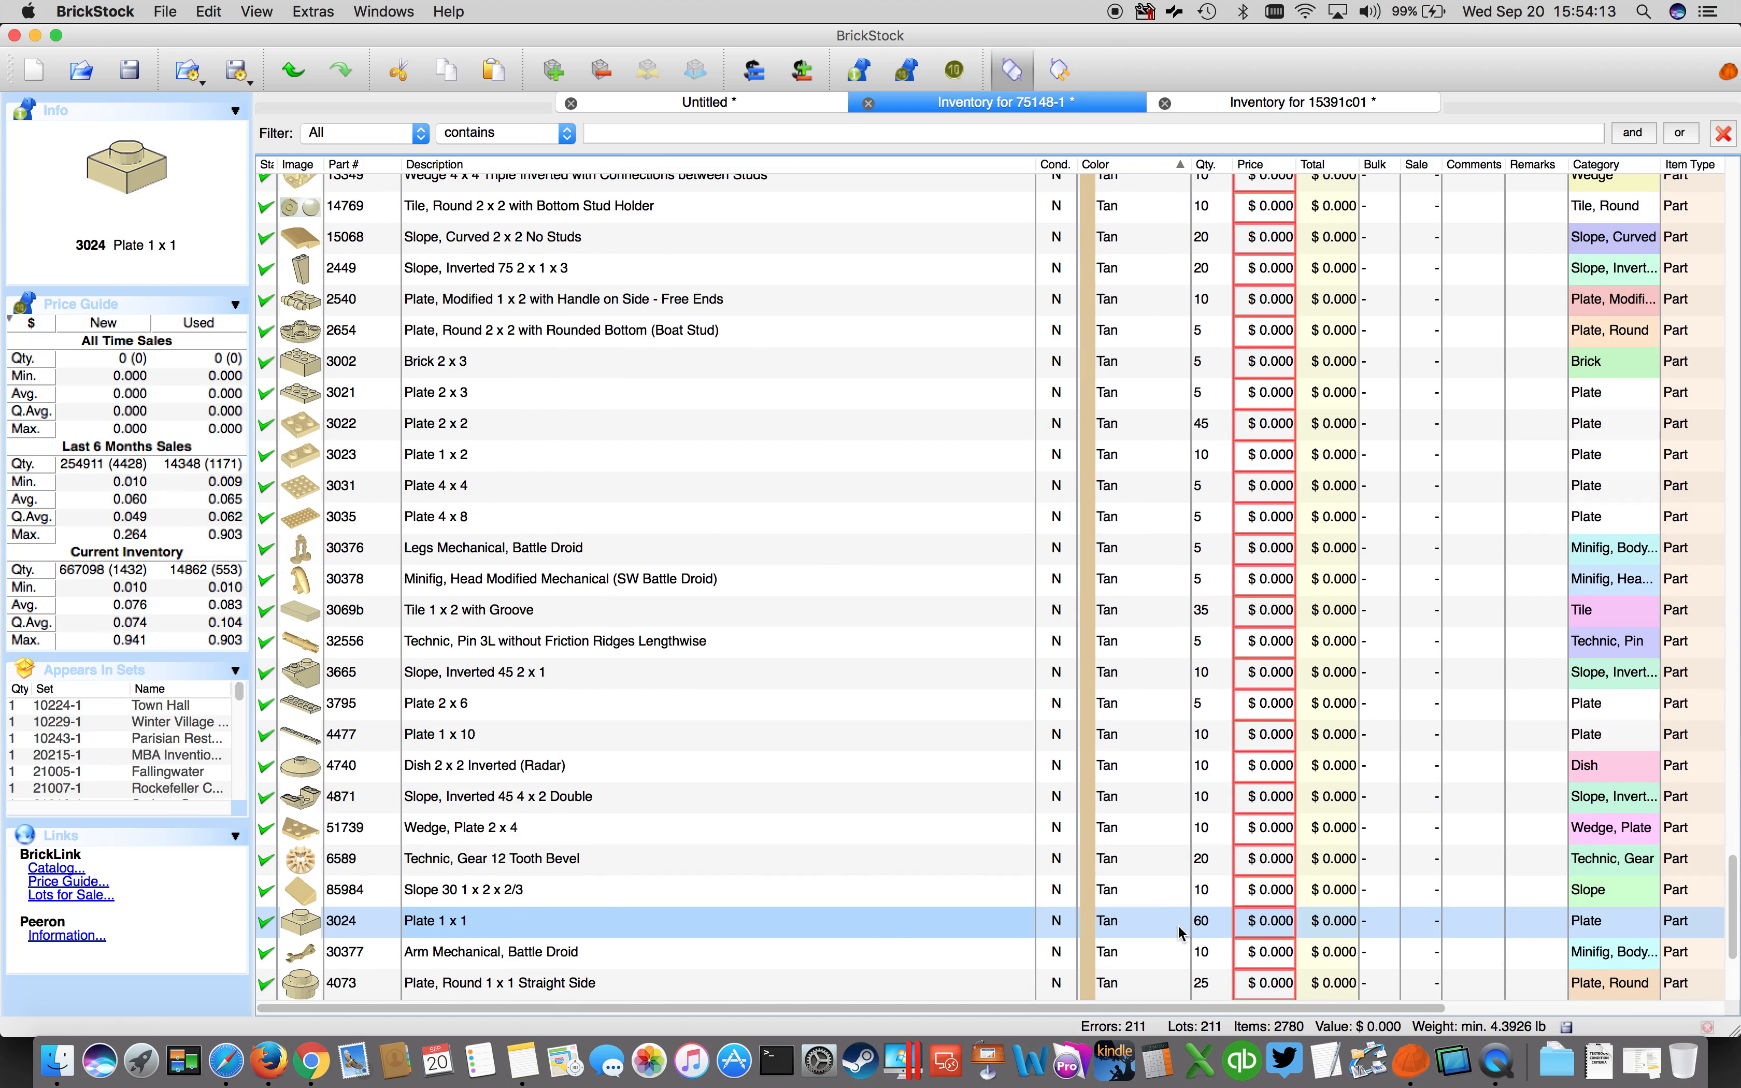
scroll(865, 762, down, 3)
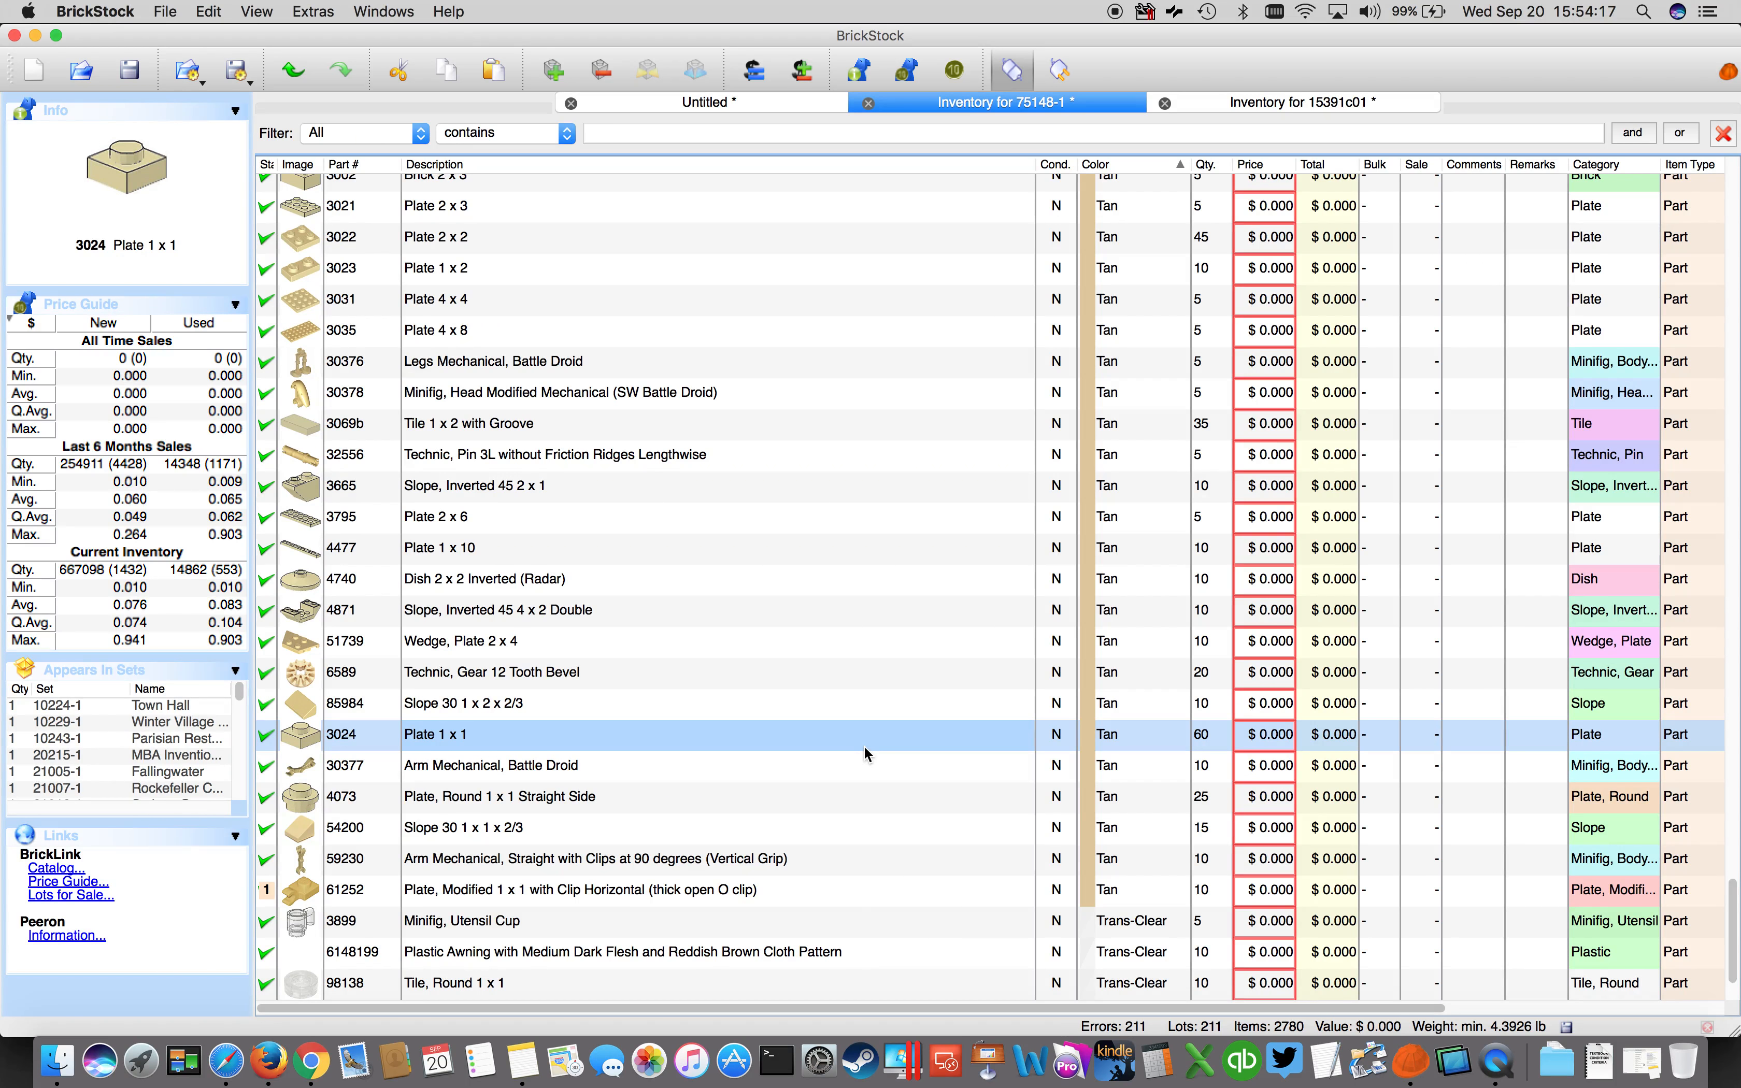
scroll(864, 746, down, 2)
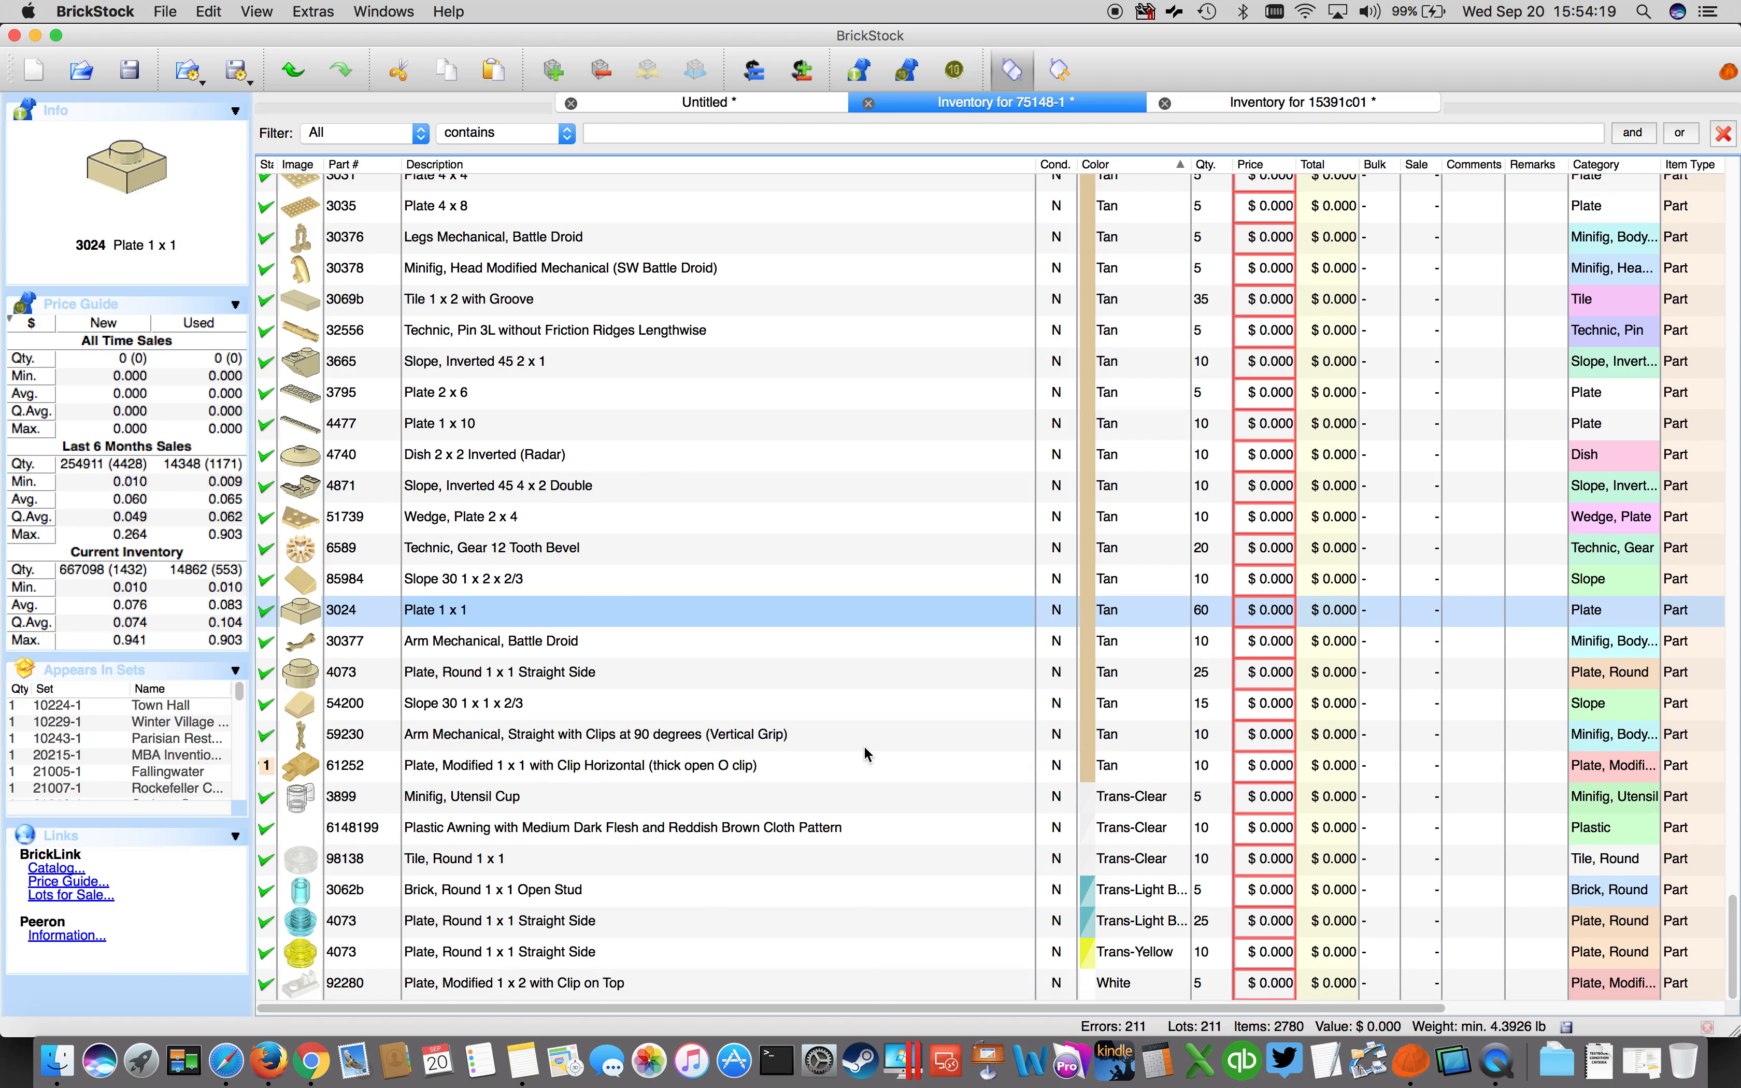
Examine the consolidated inventory from the Tan lots back up to the minifigs for remaining extra and counterpart lots.
scroll(864, 746, up, 10)
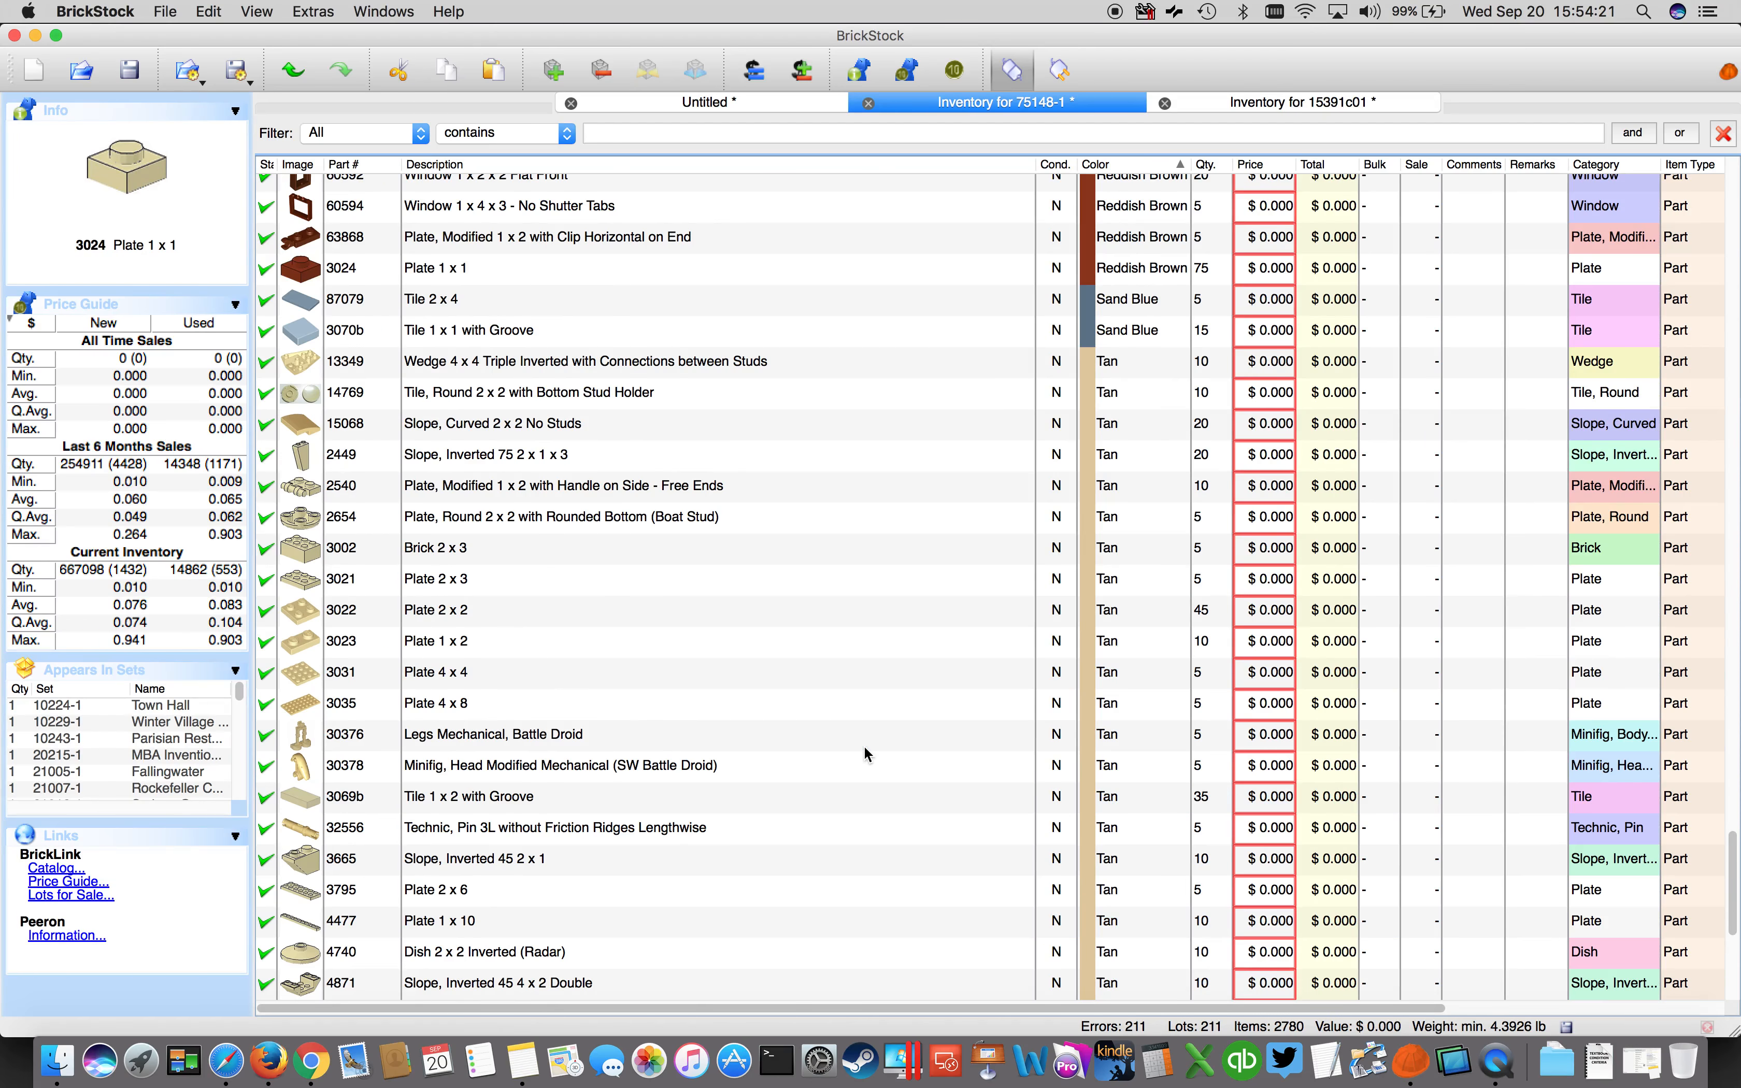
scroll(865, 746, up, 15)
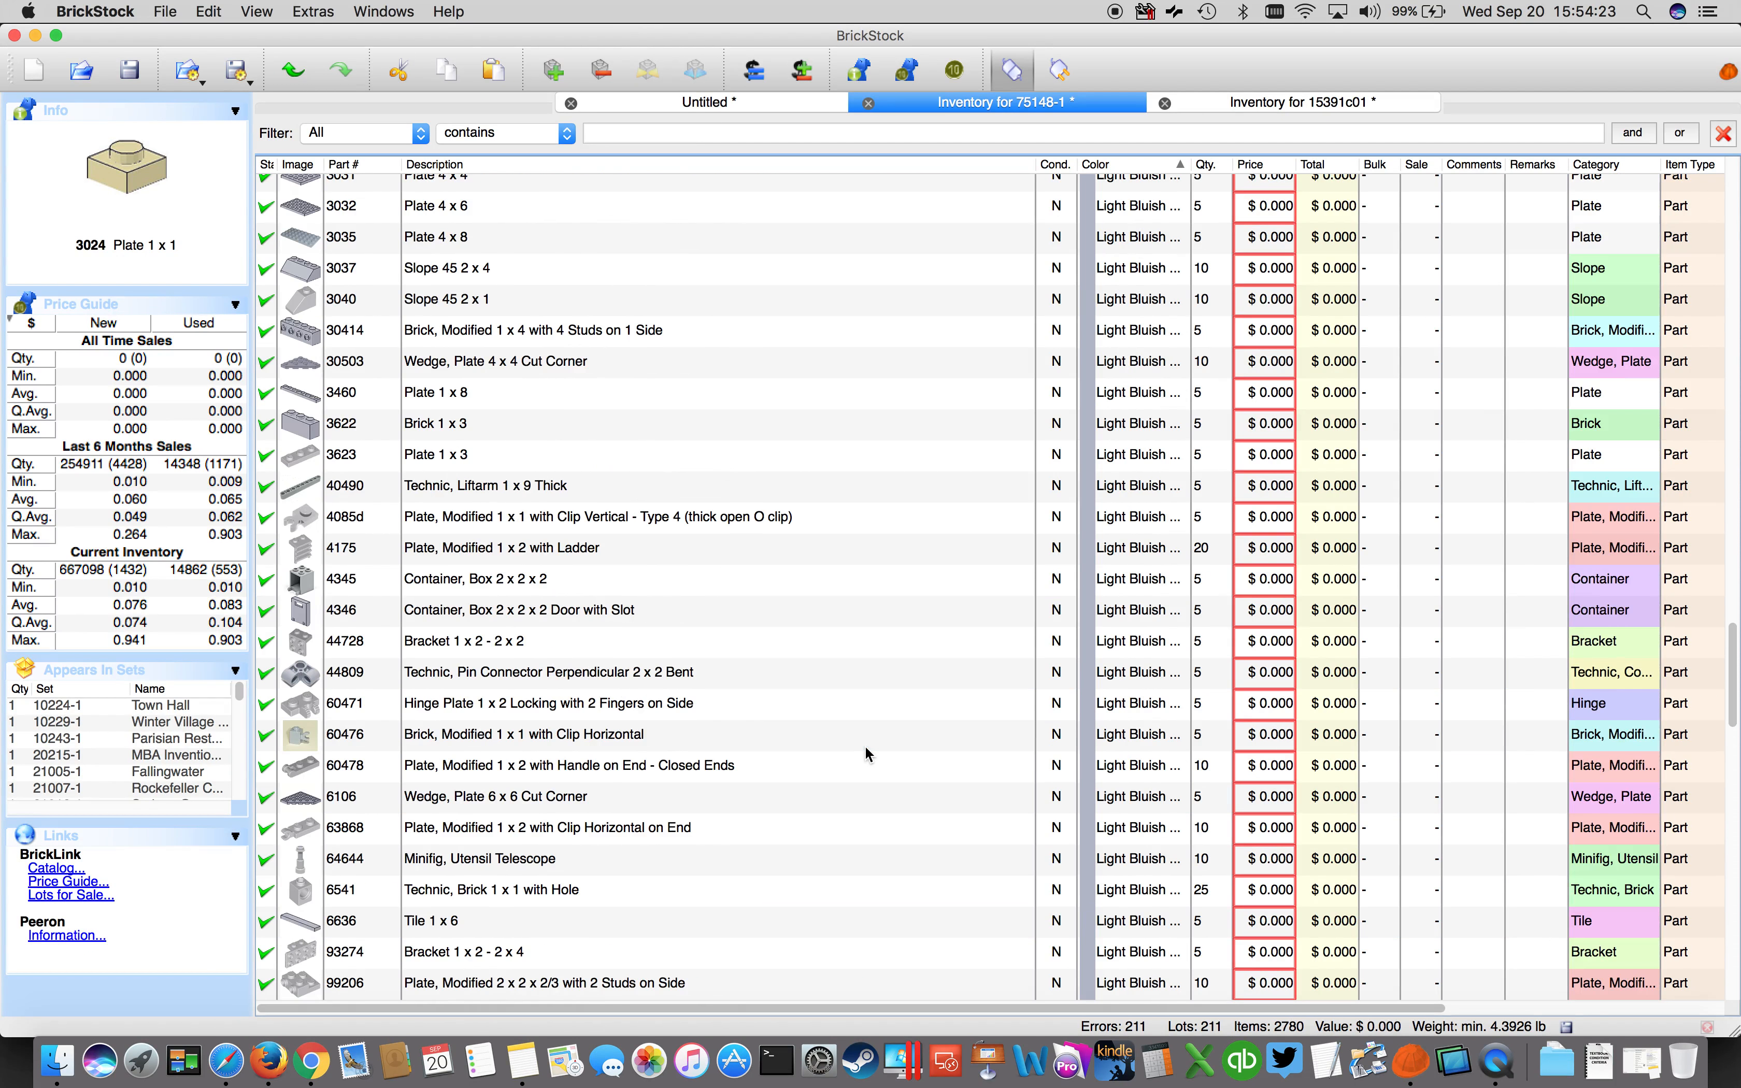
scroll(865, 745, up, 7)
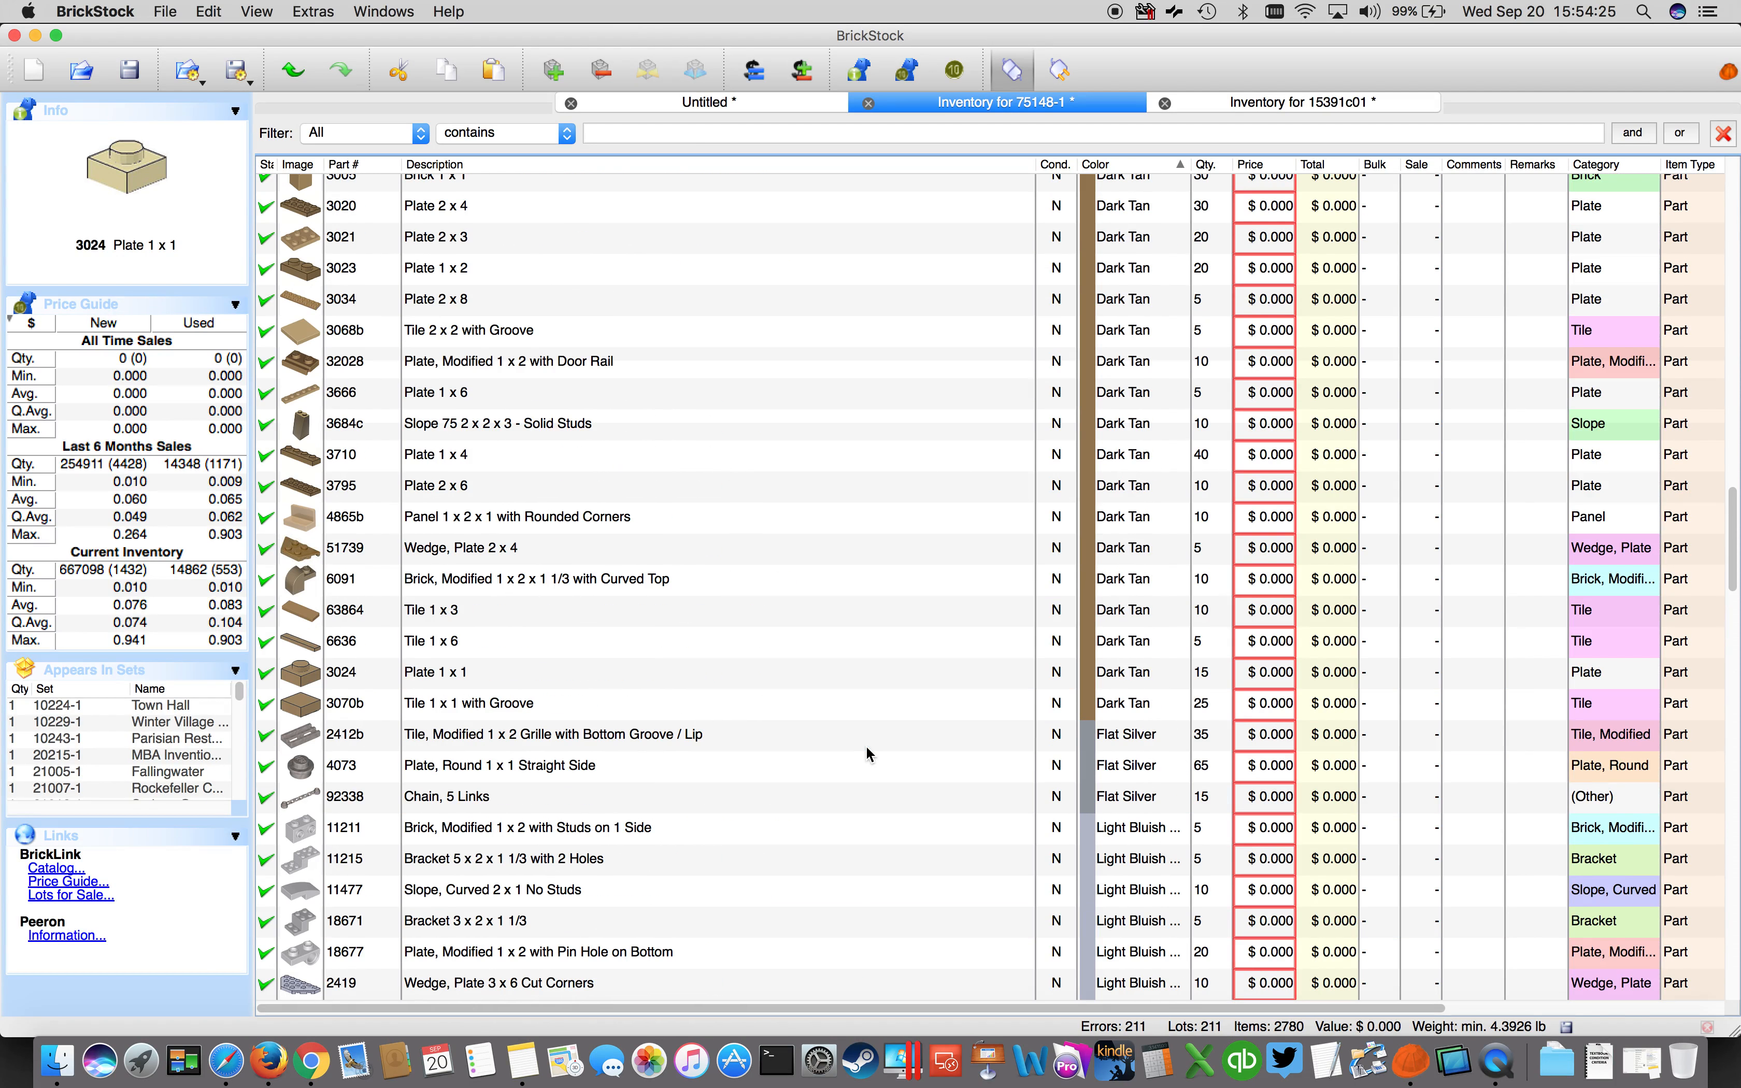
scroll(865, 746, up, 10)
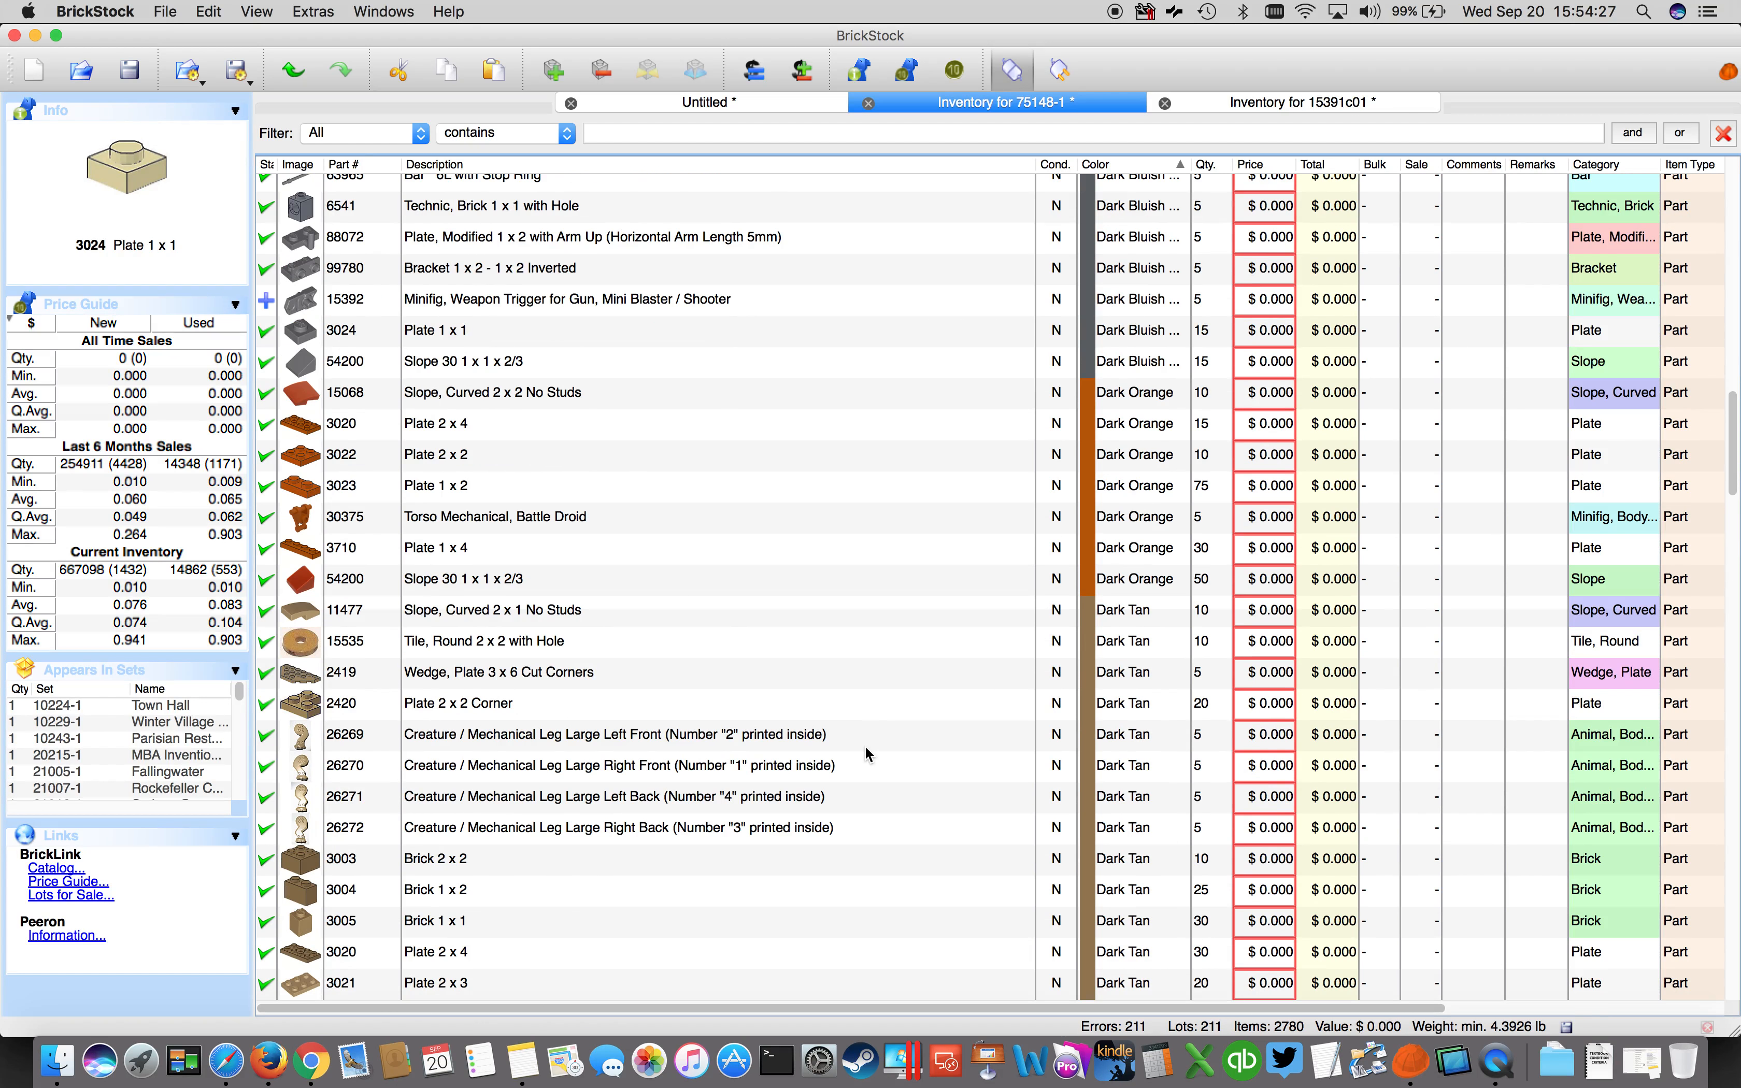
scroll(865, 746, up, 5)
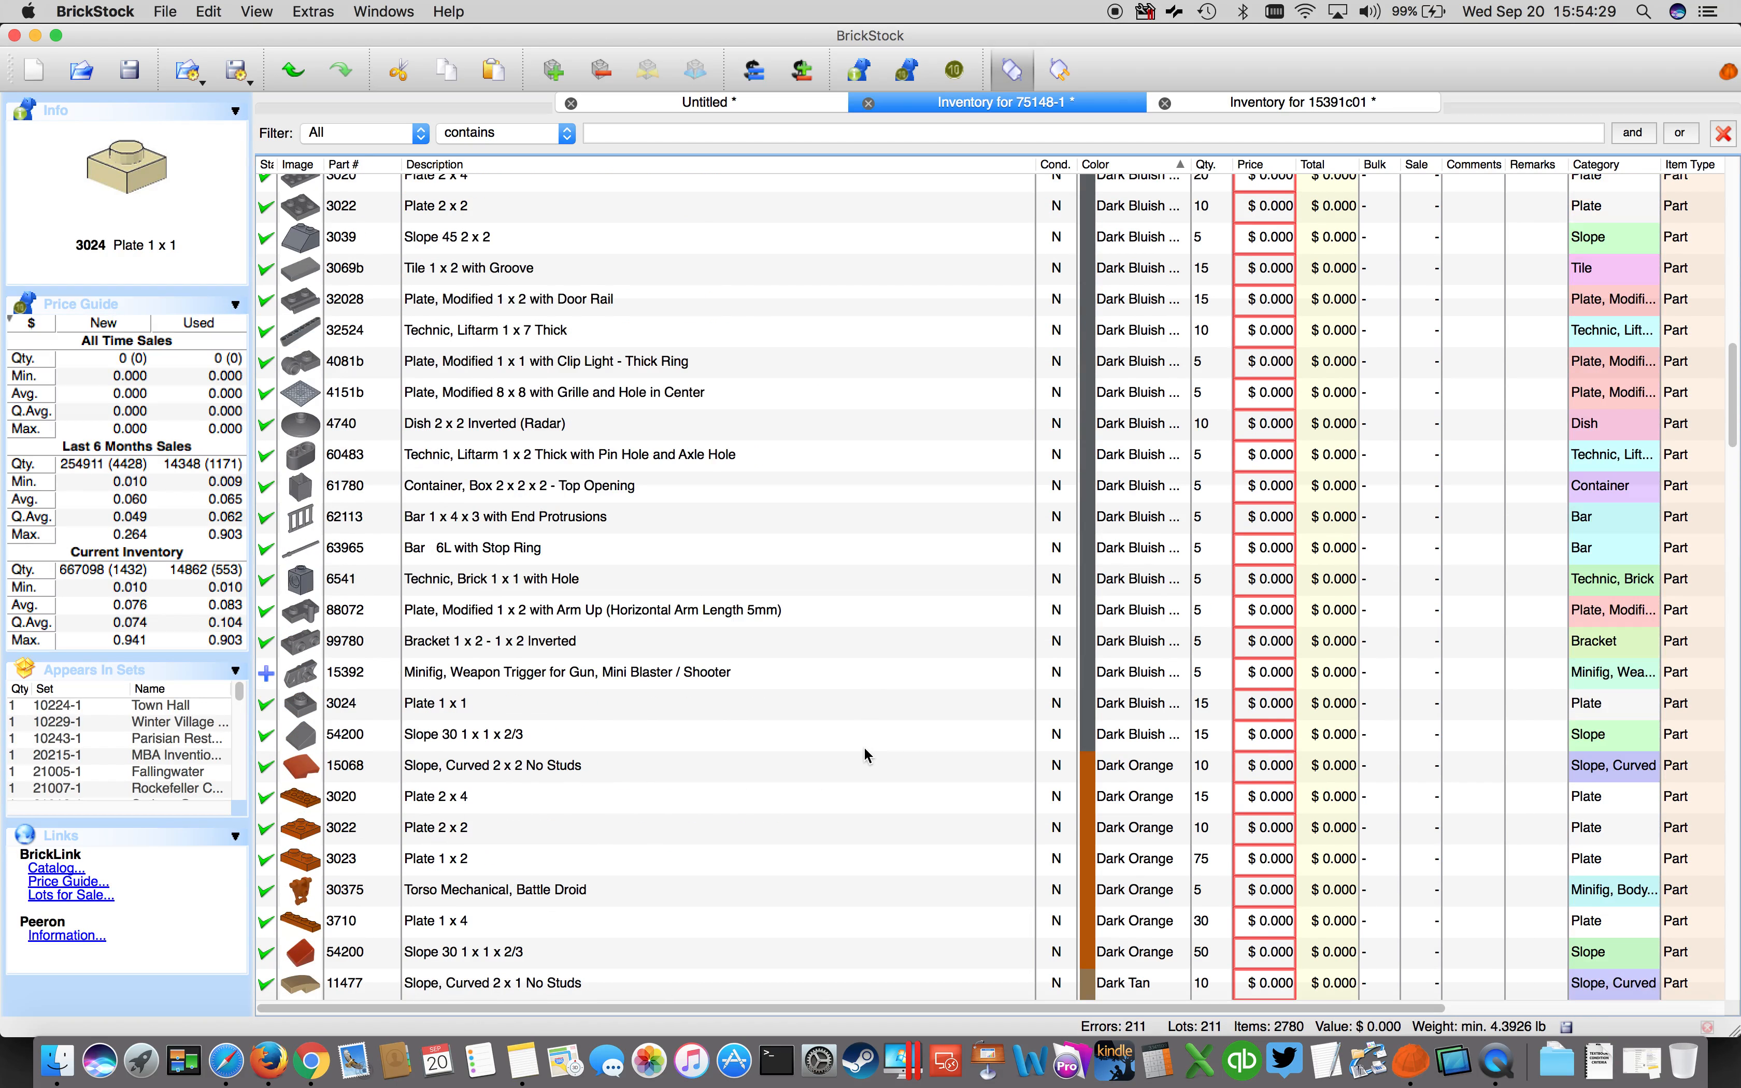
scroll(864, 748, up, 12)
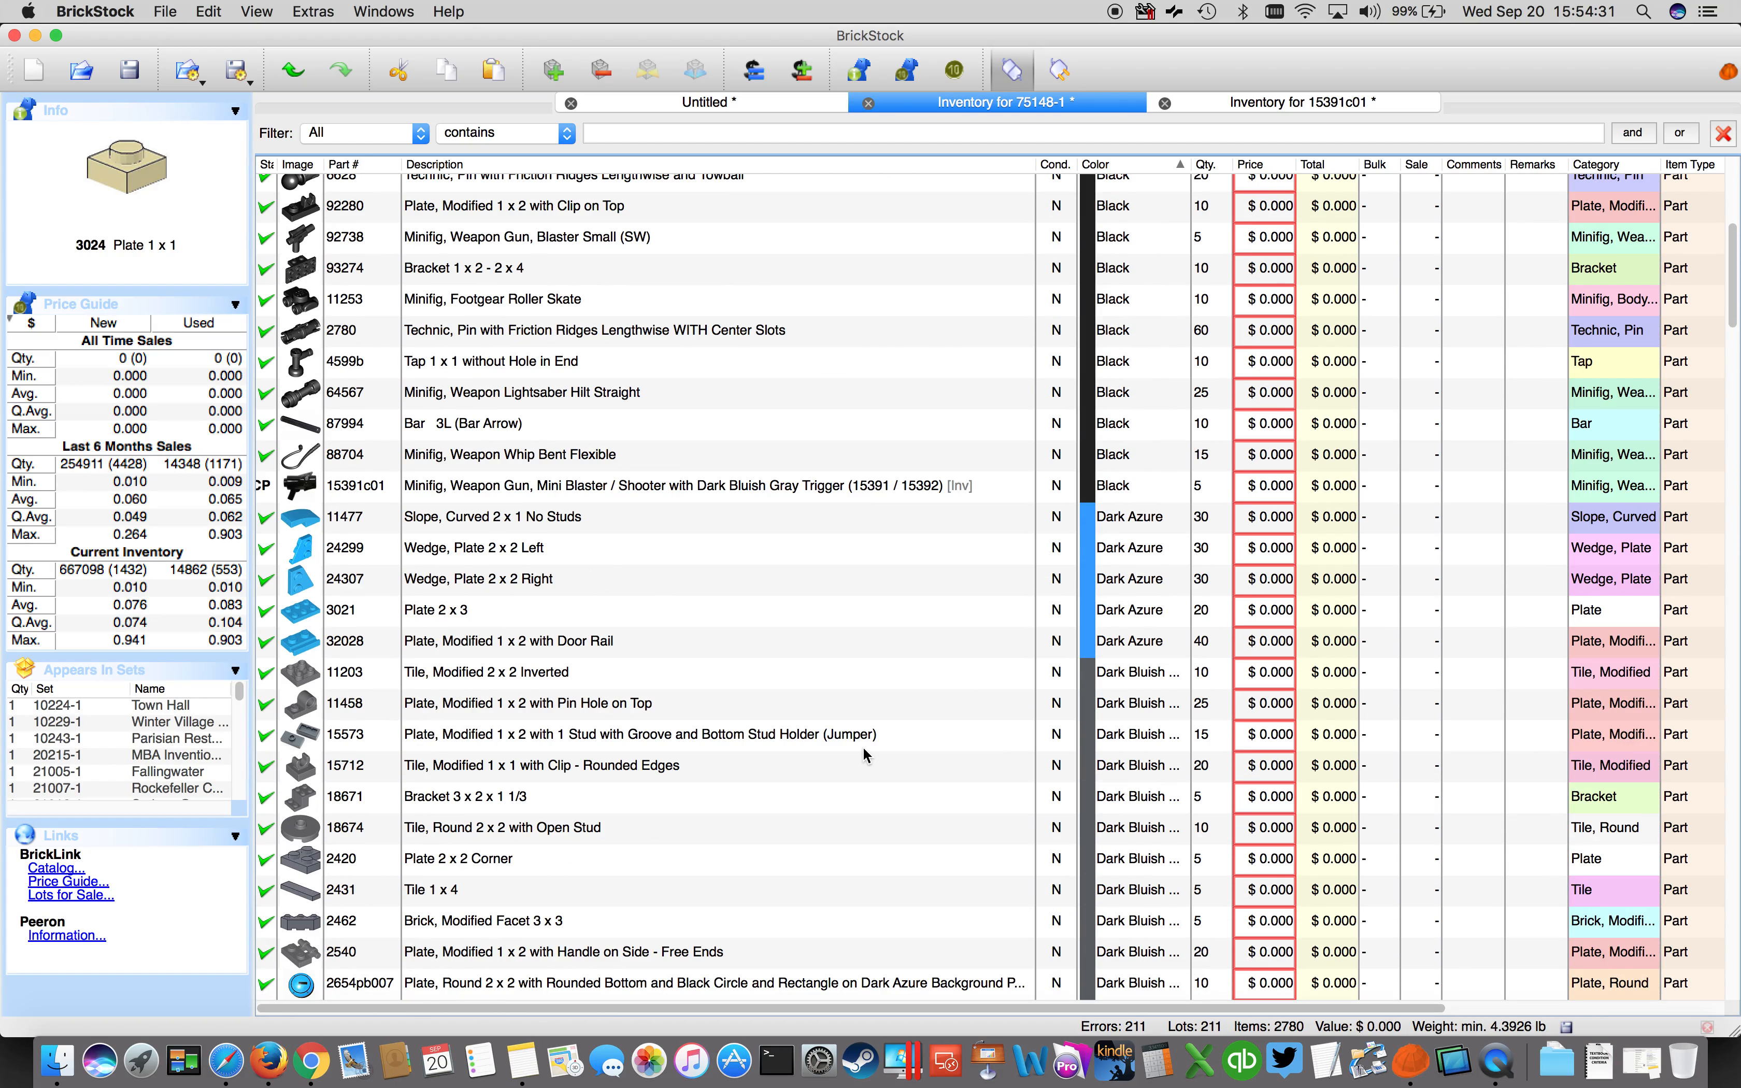
scroll(863, 747, up, 7)
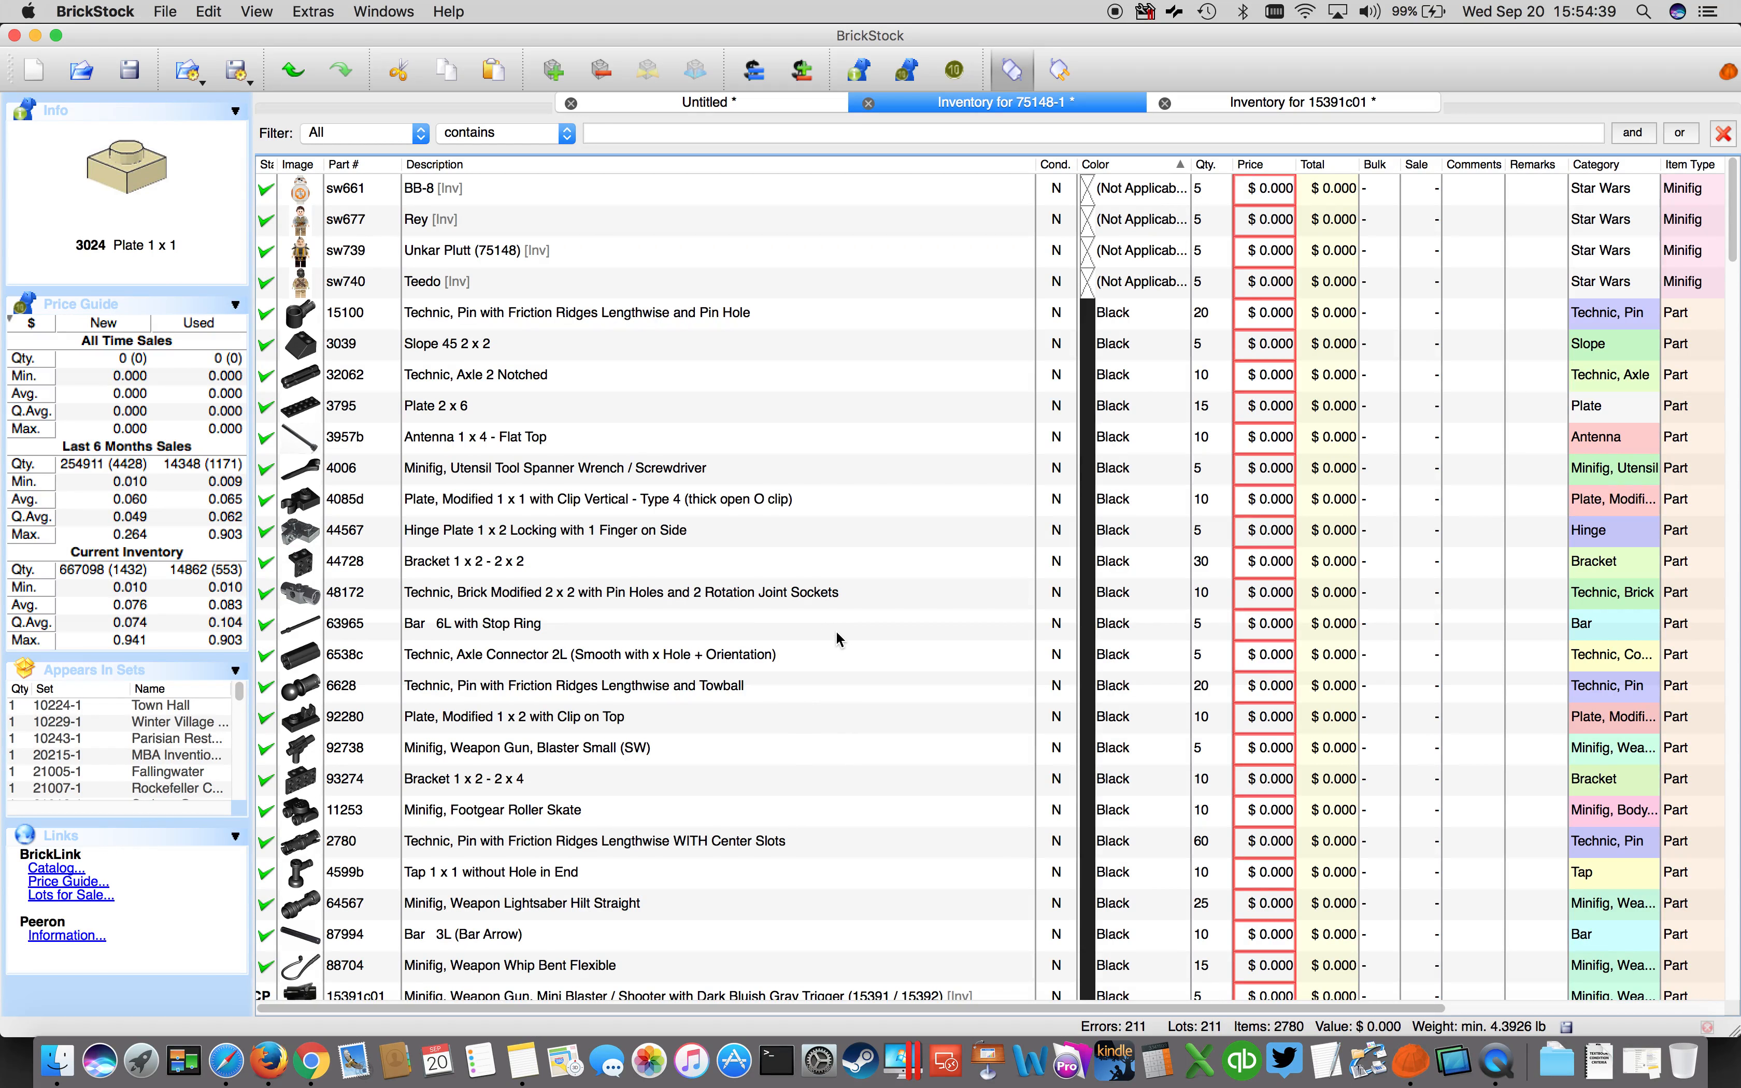
Set the prices of all lots in the 75148-1 inventory to the Price Guide's Last 6 Months Sales average.
click(209, 11)
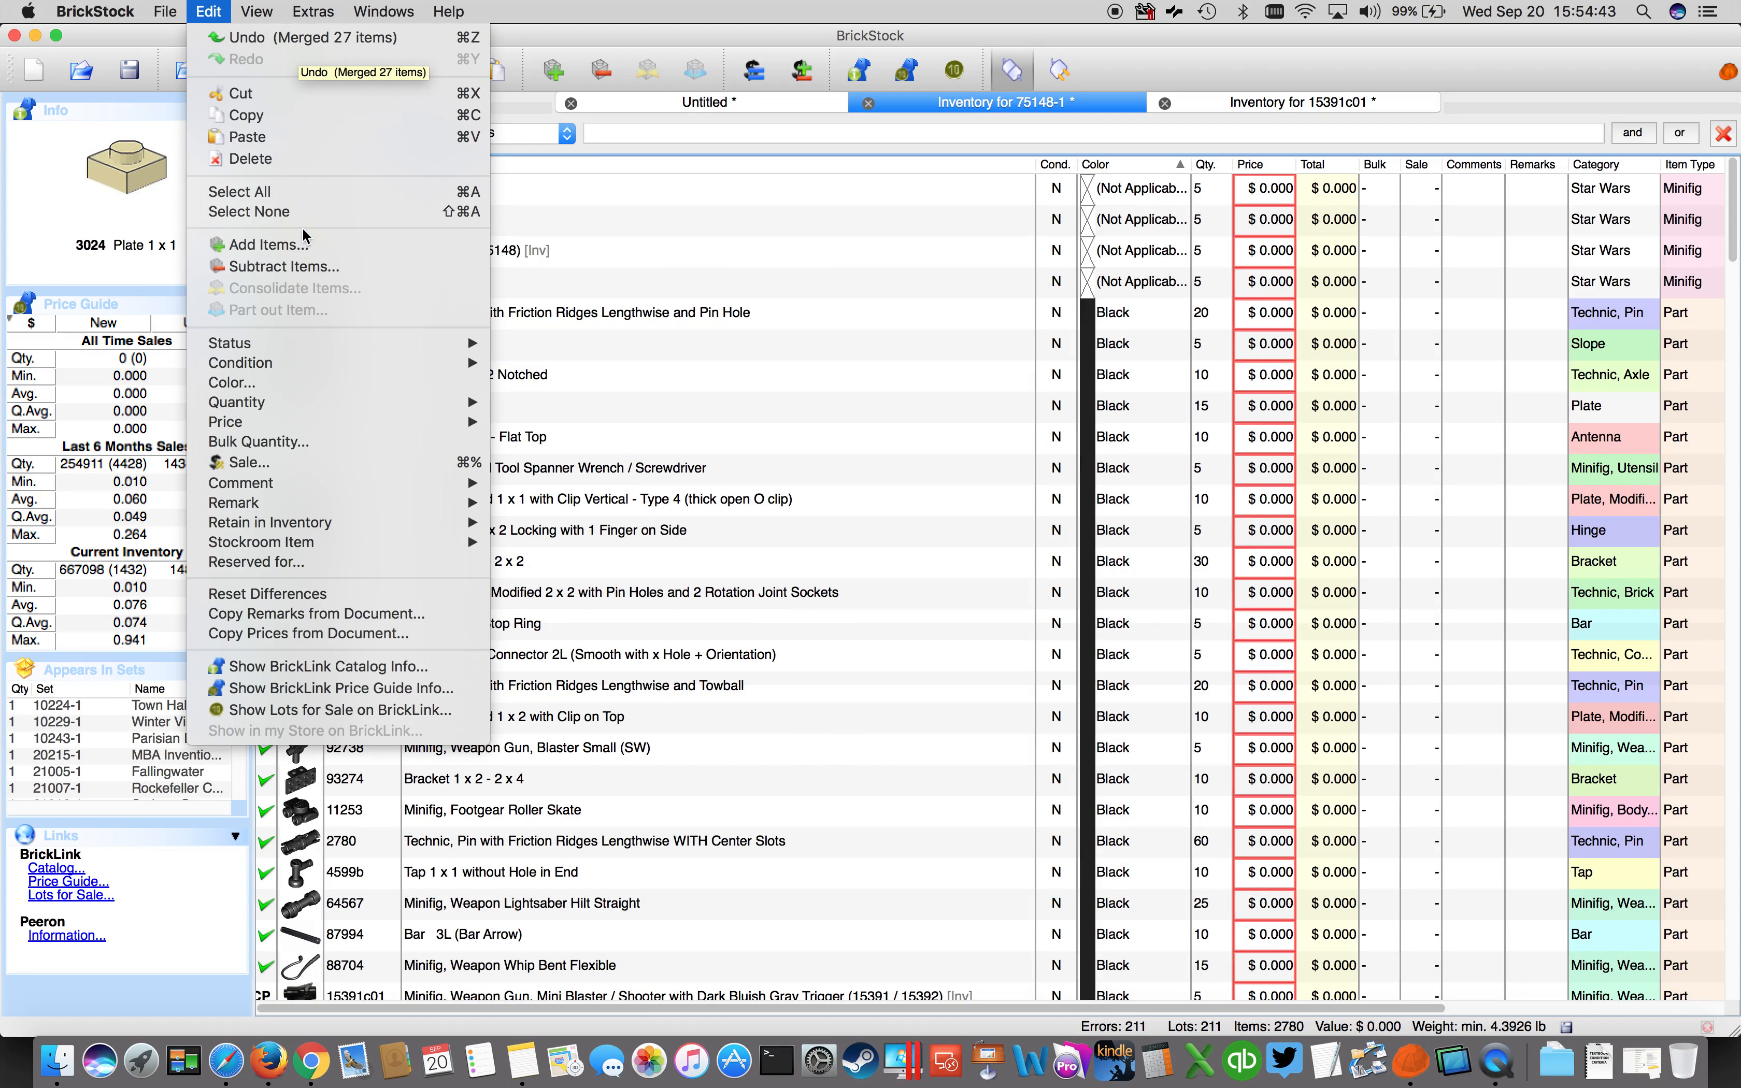
click(304, 193)
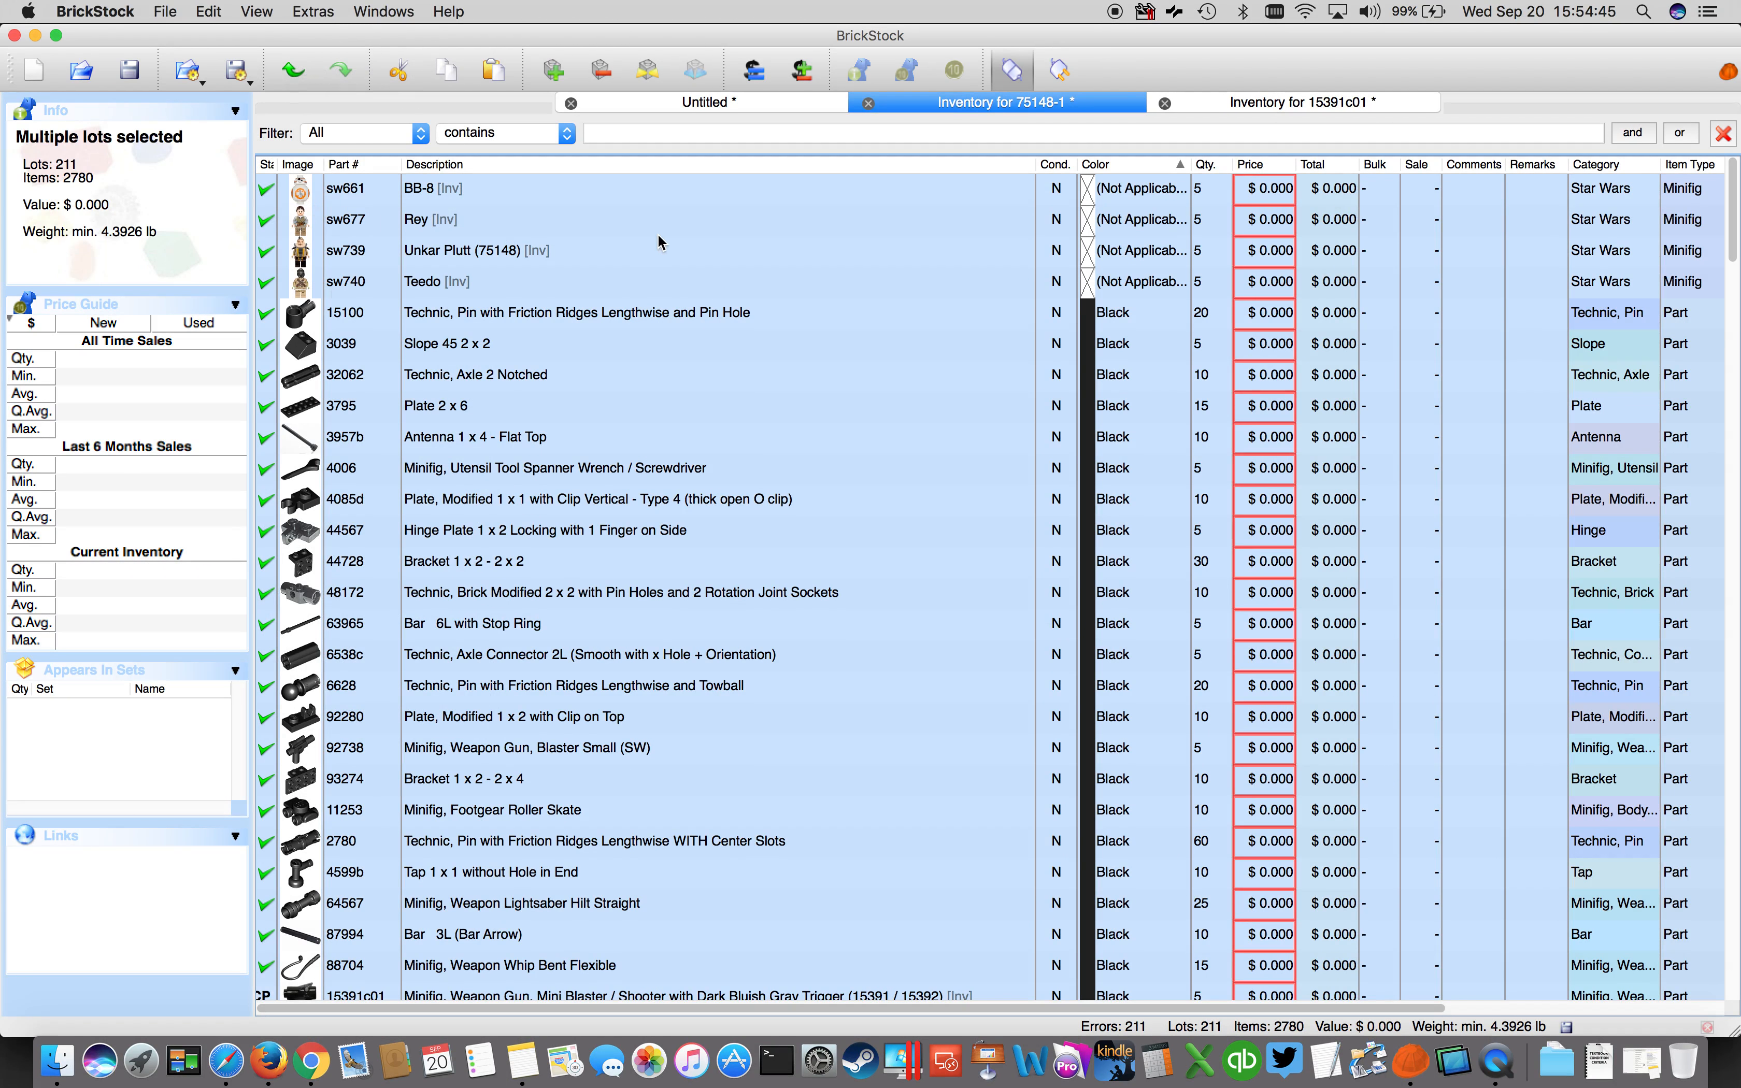
click(754, 72)
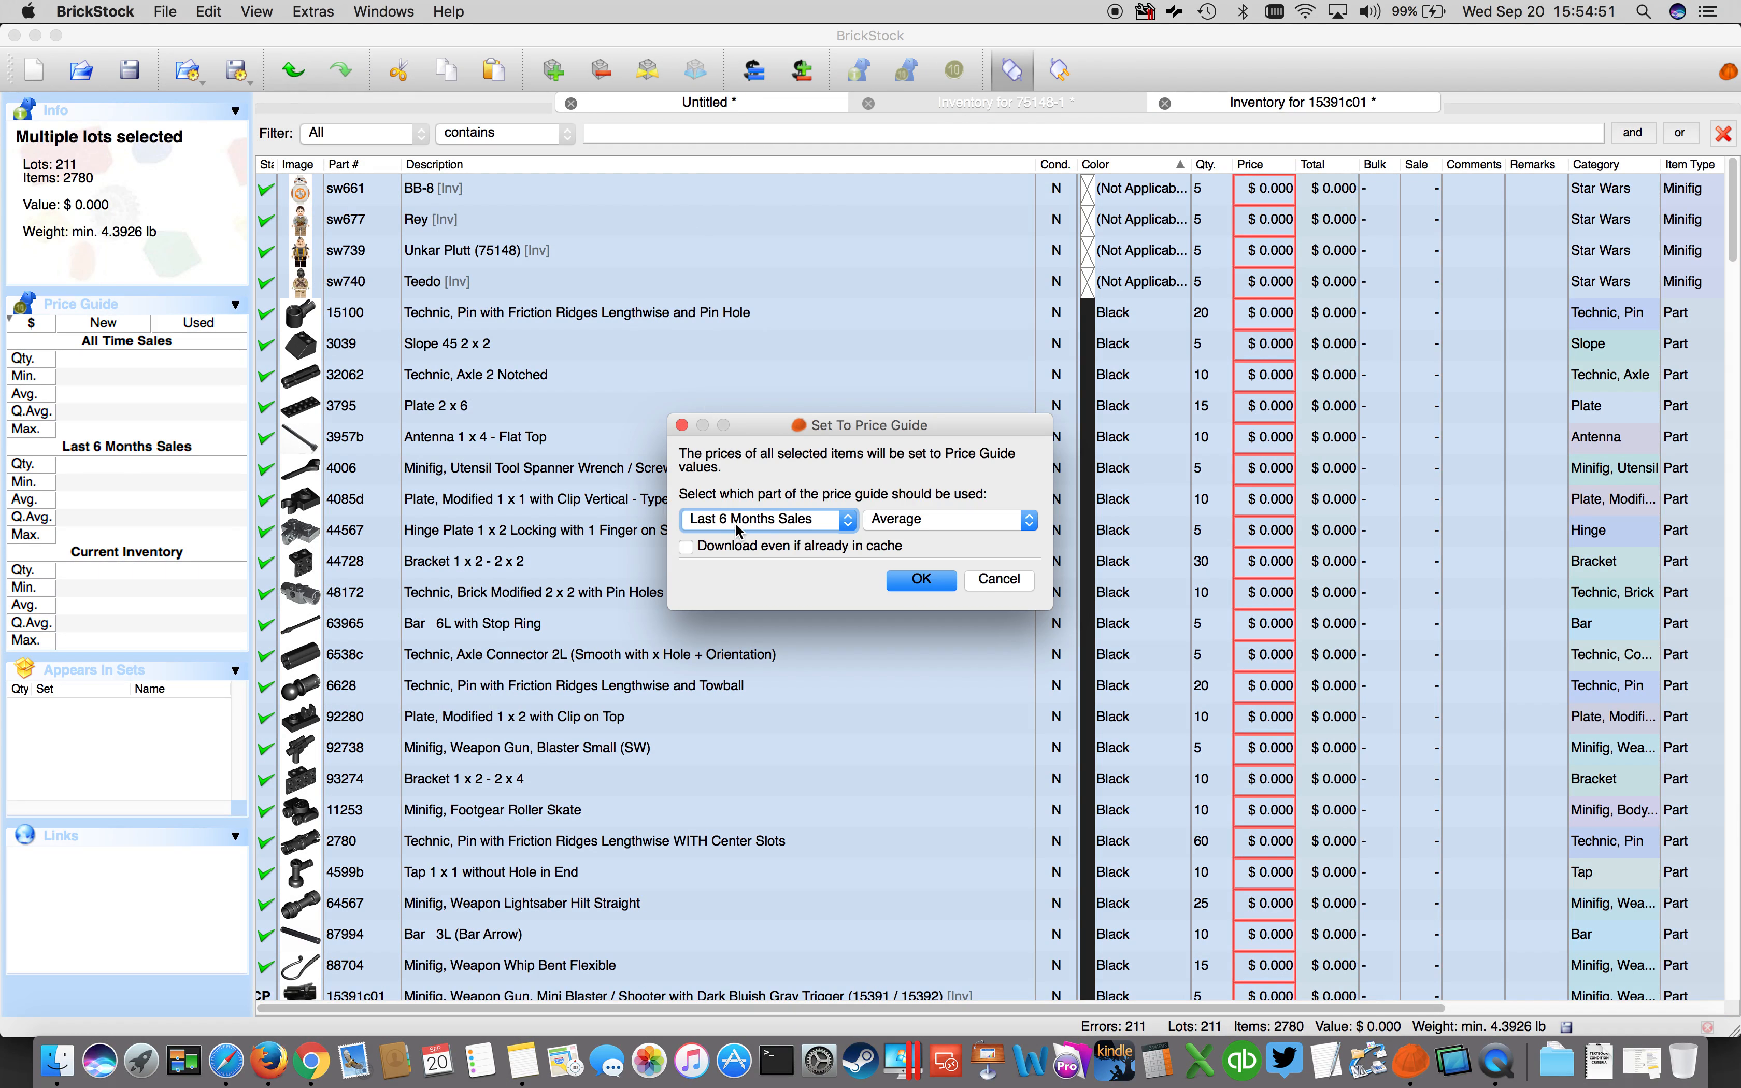
click(770, 548)
click(922, 580)
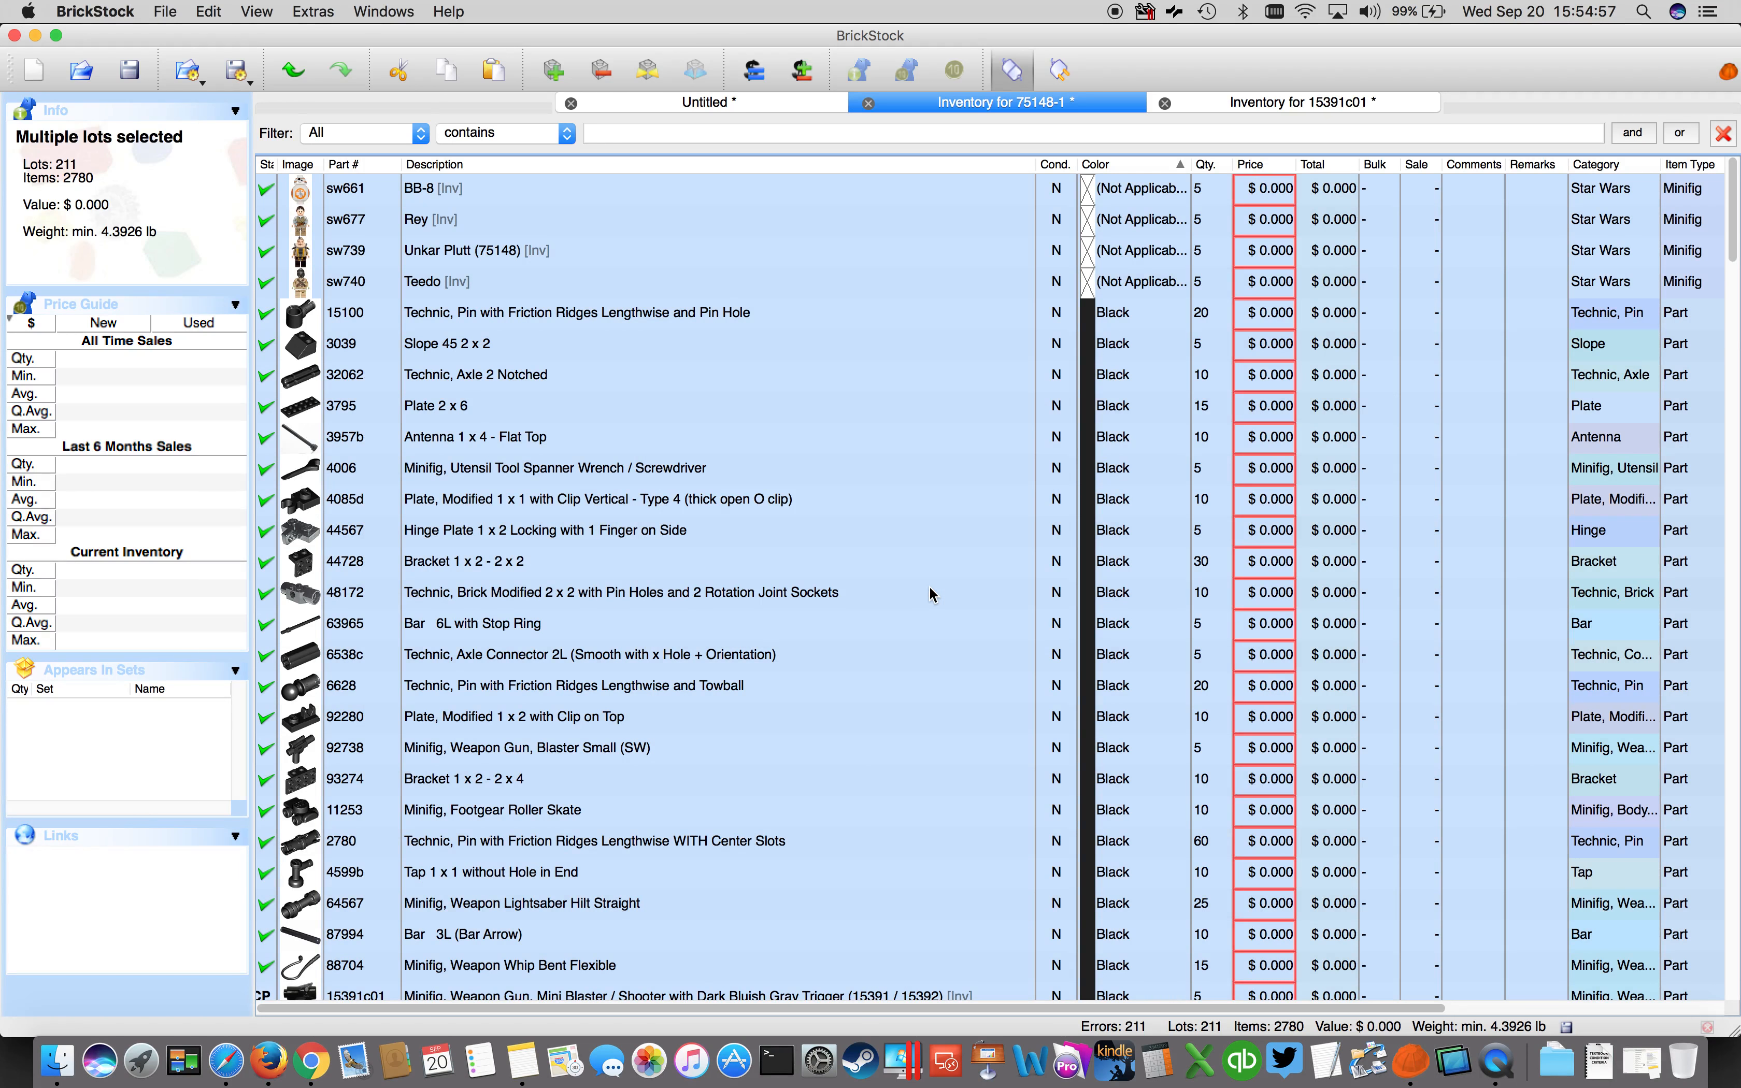
click(996, 561)
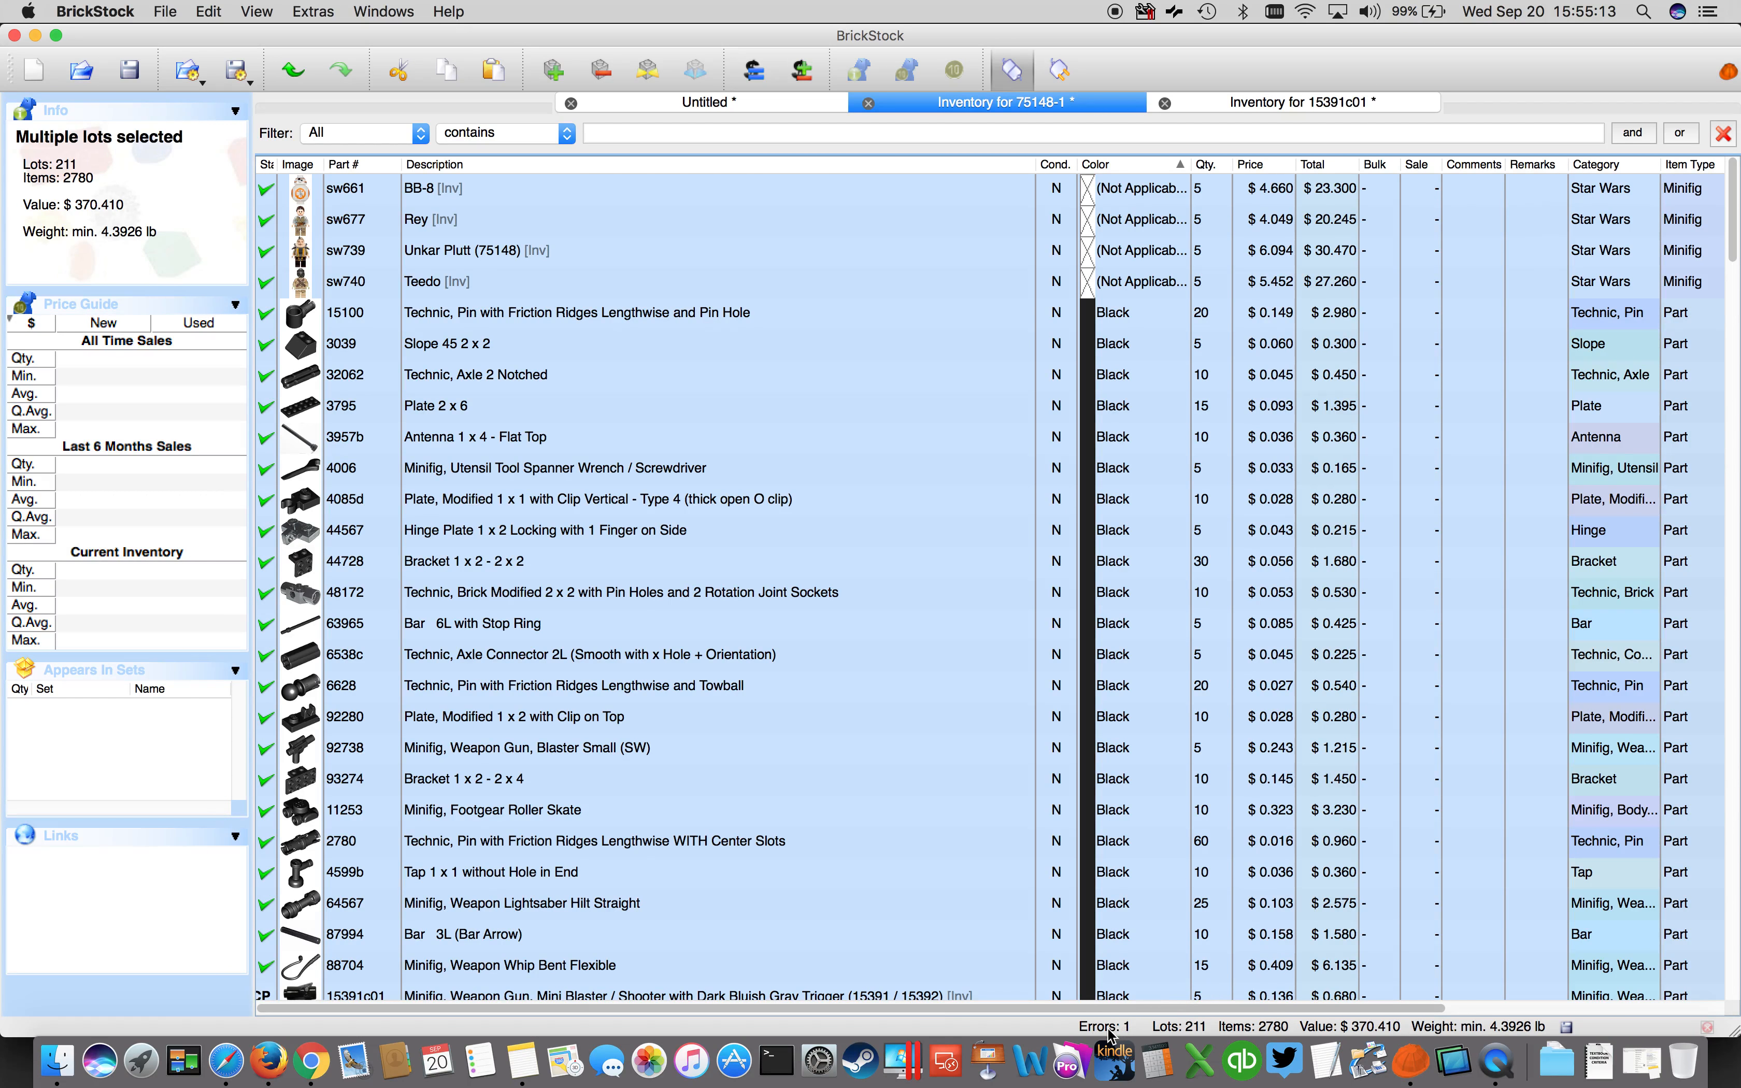
Find the lot that still has no price, Plastic Awning 6148199, and look up its BrickLink price guide page.
drag(1731, 217, 1736, 980)
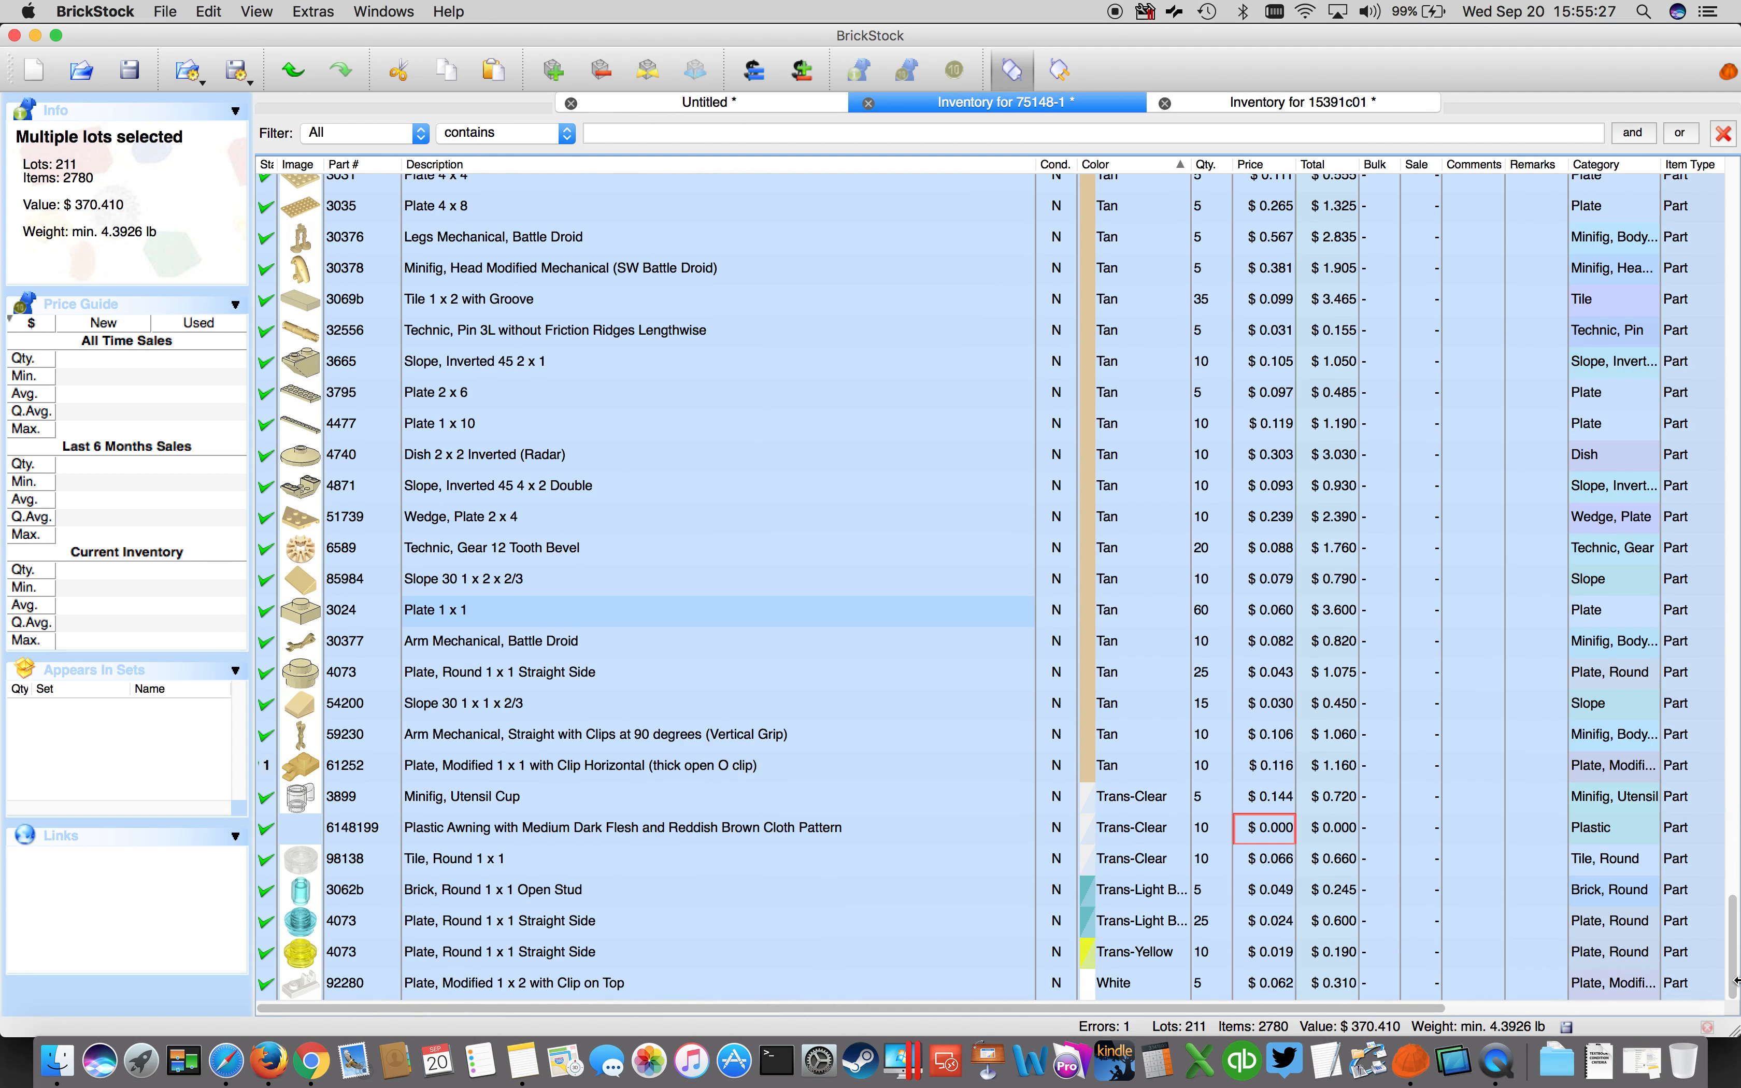
click(522, 832)
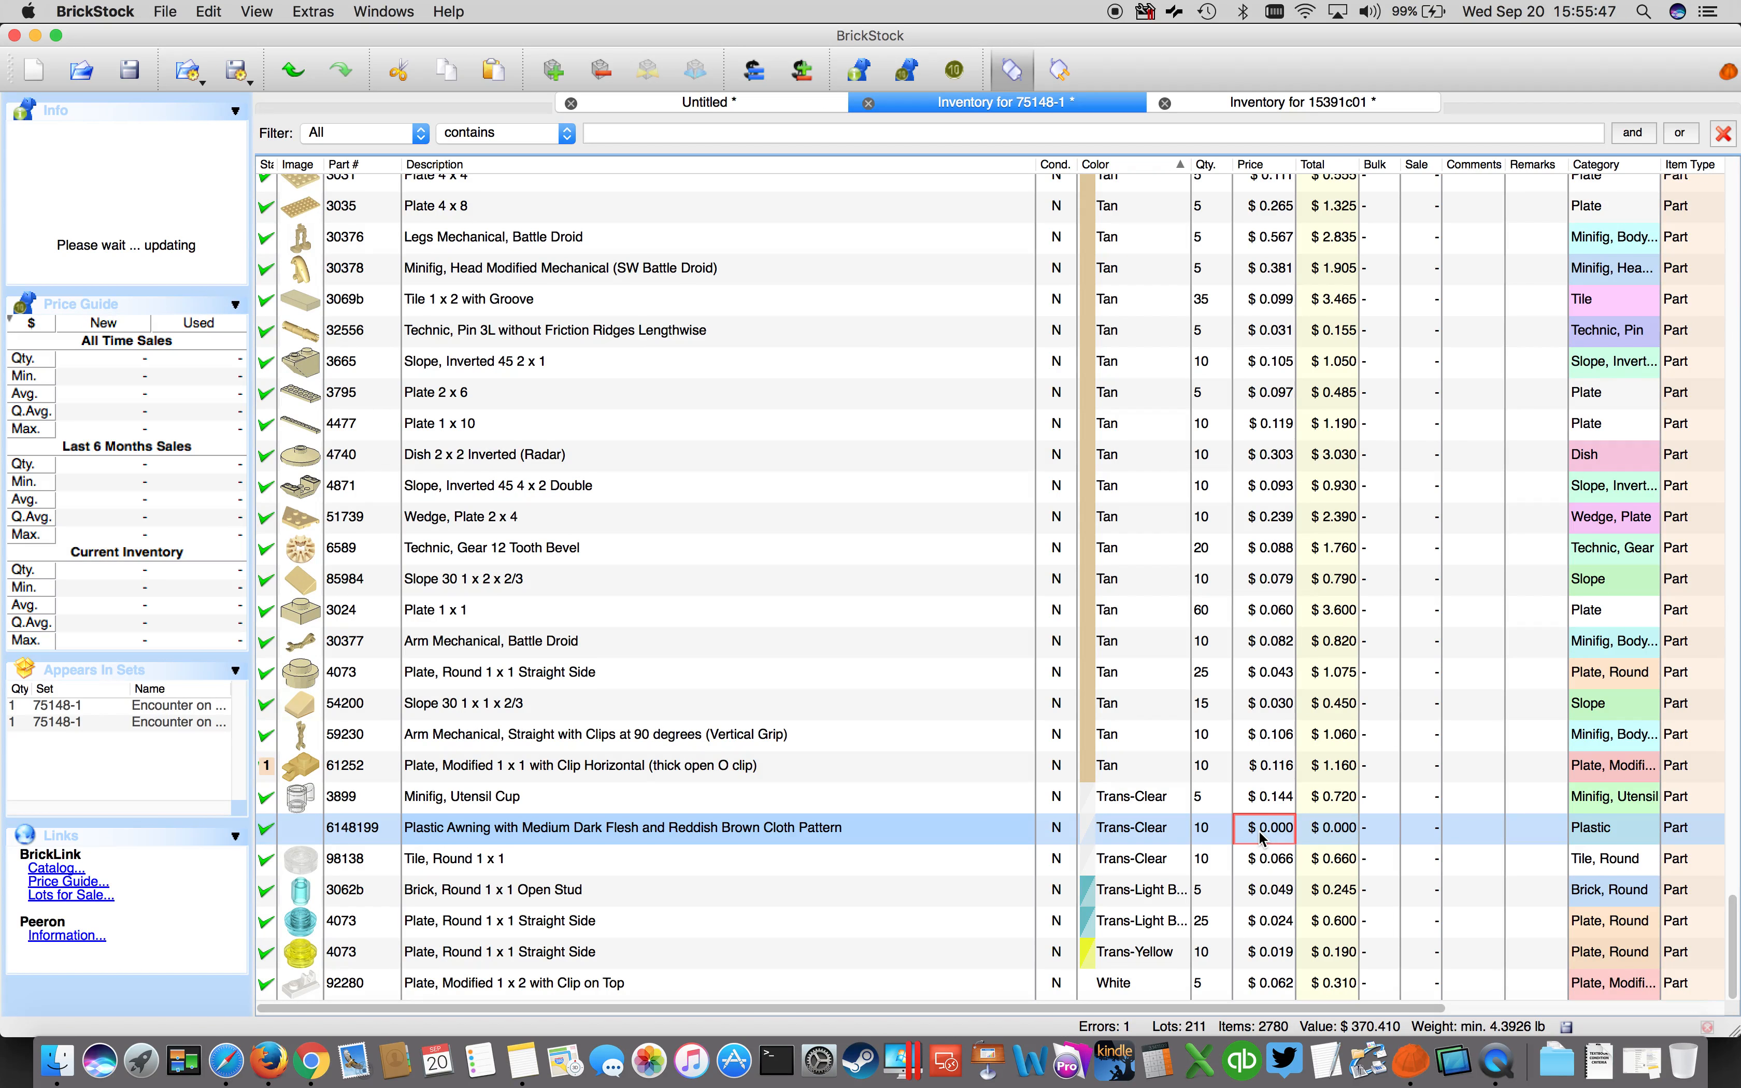
right_click(817, 828)
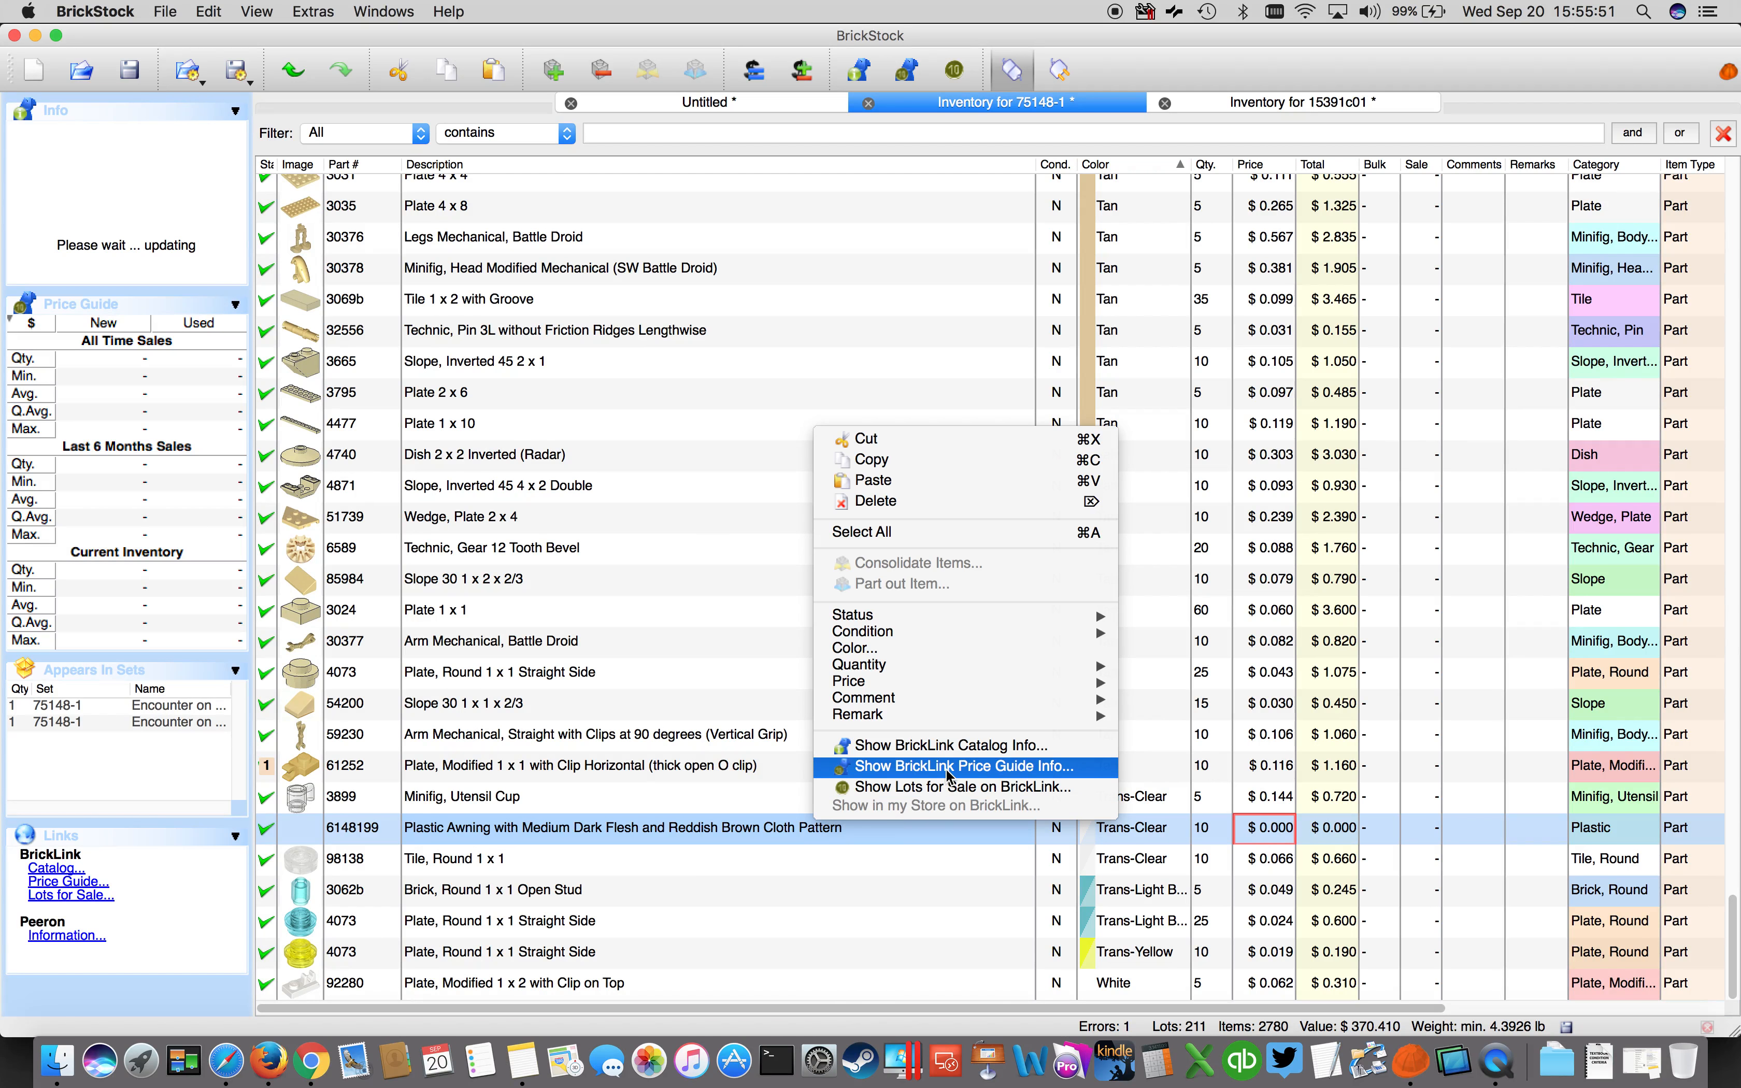
click(976, 768)
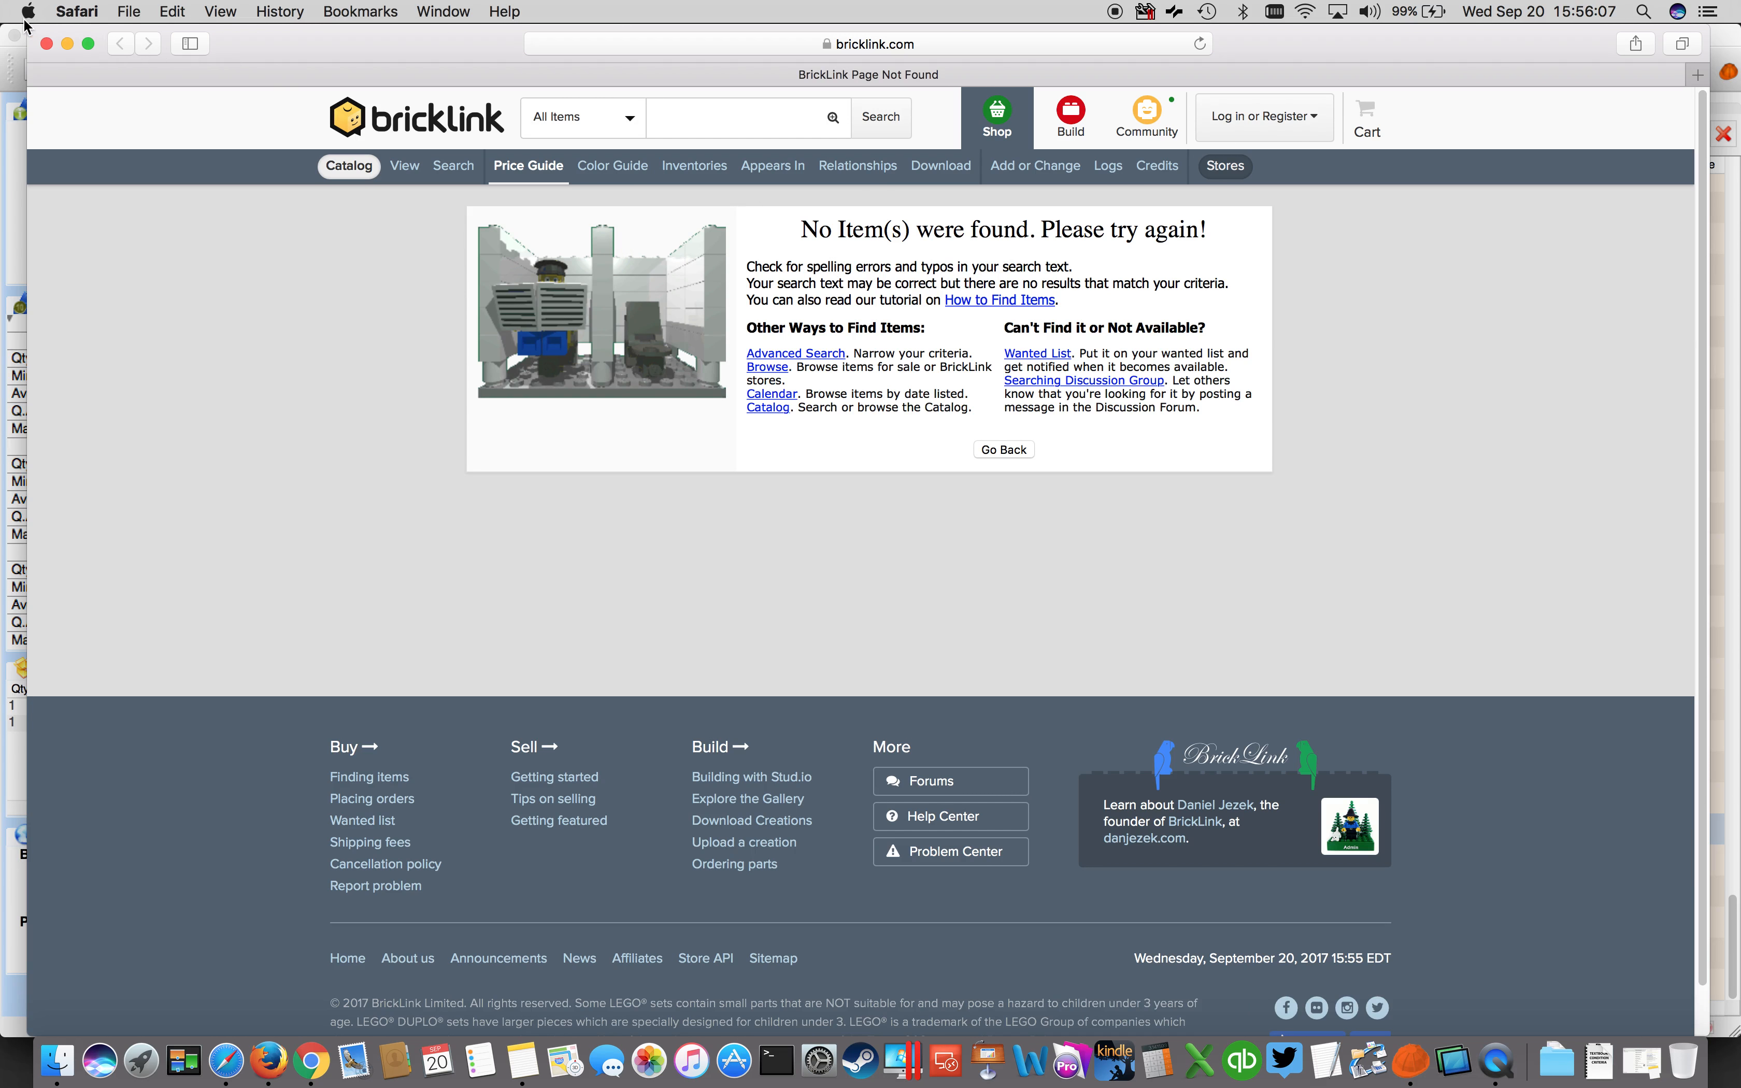
click(48, 43)
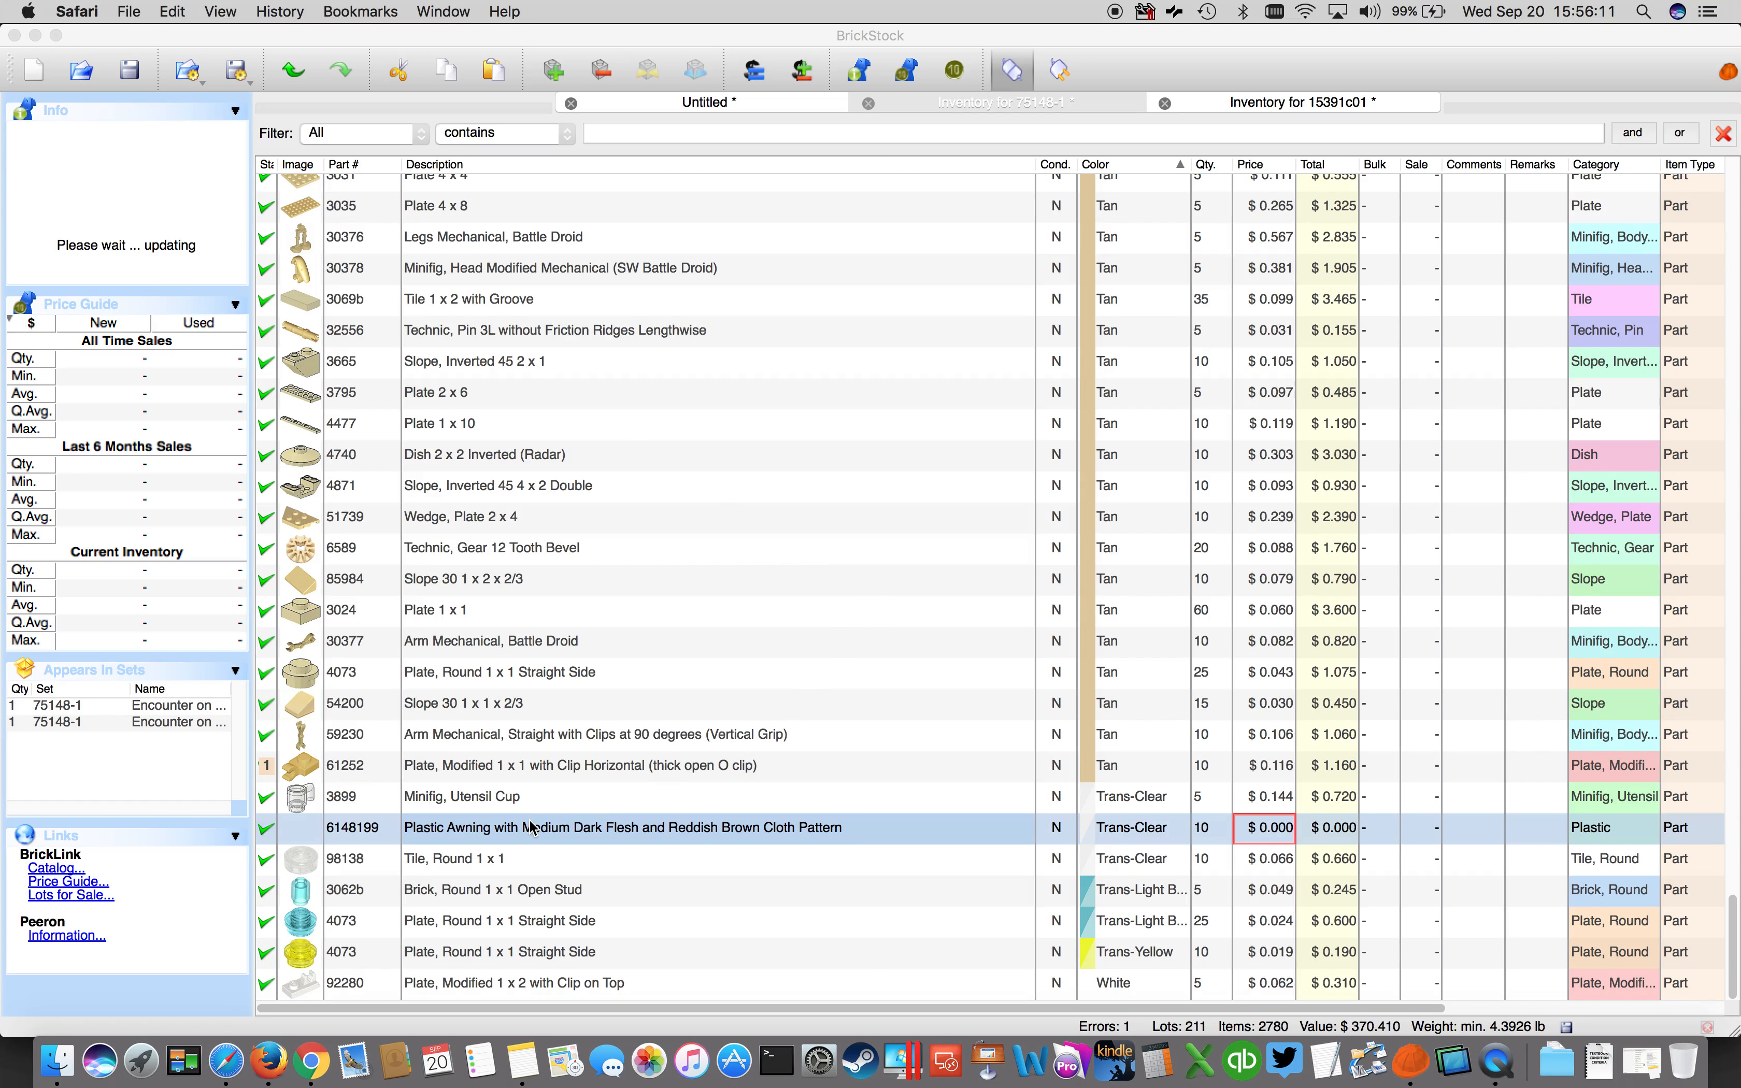
Try to set the price of the Plastic Awning lot 6148199 from the price guide.
click(754, 70)
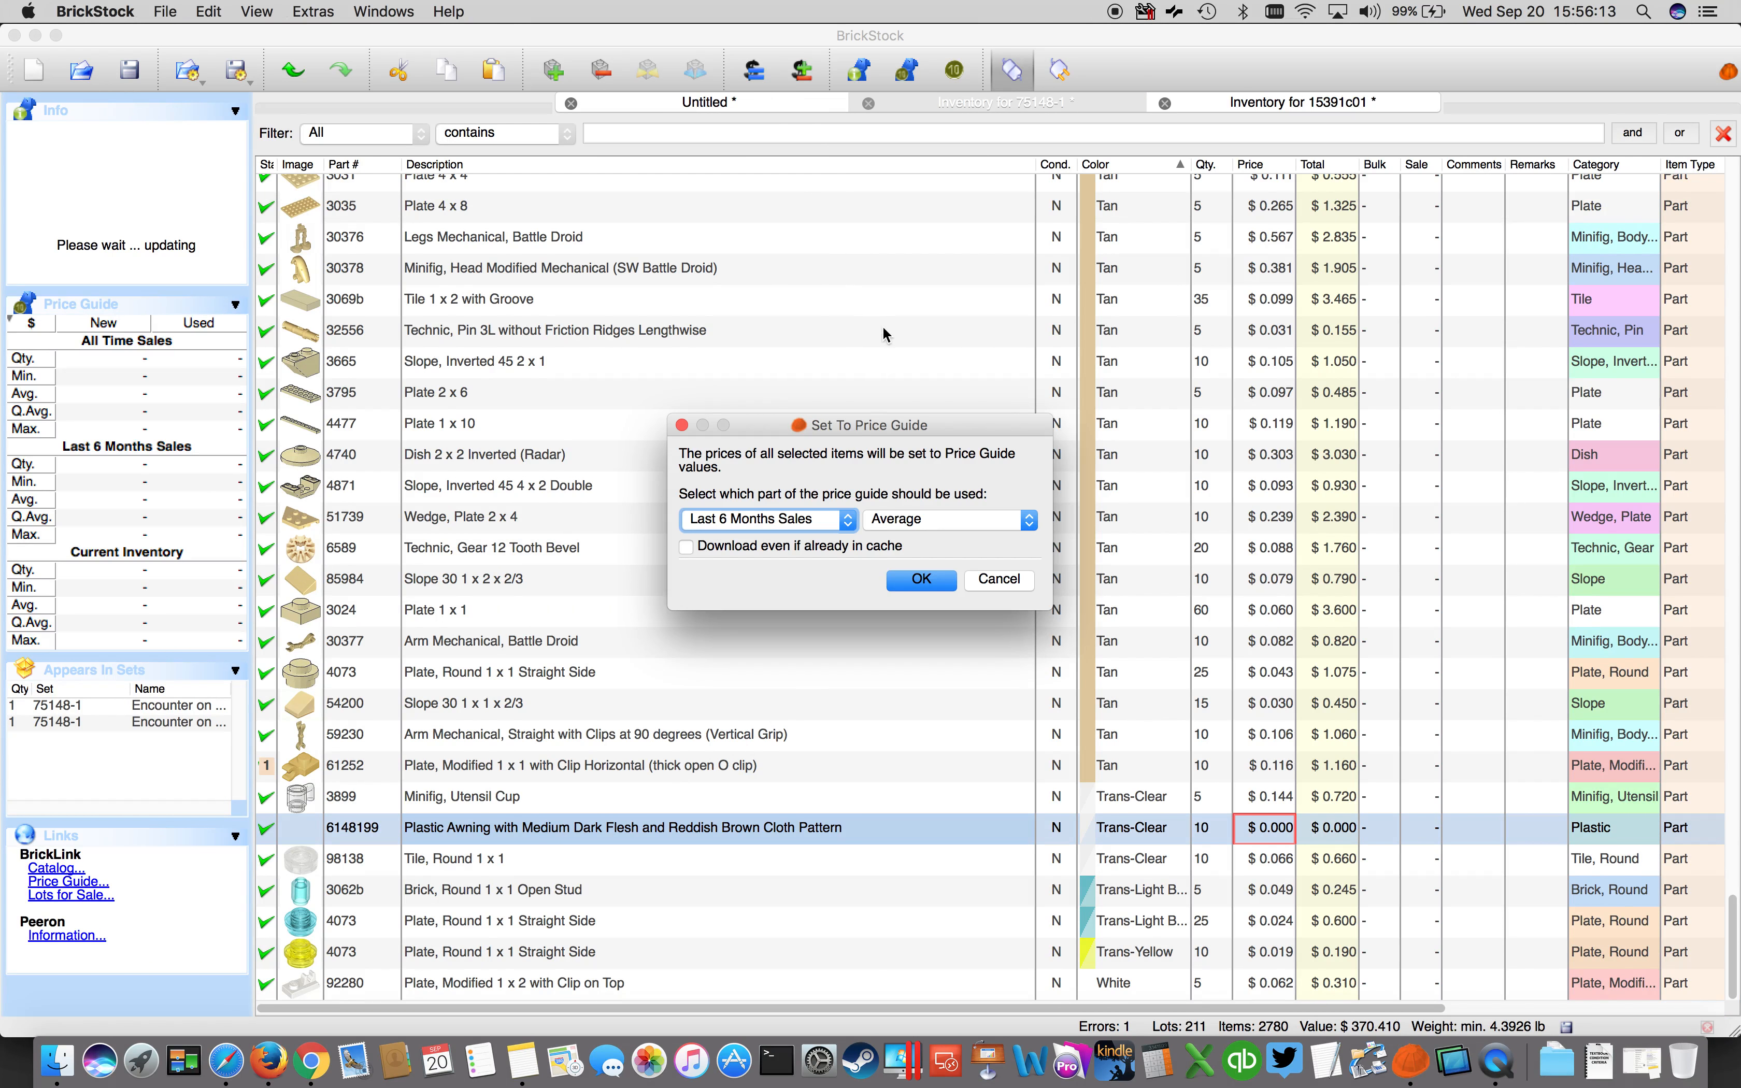
click(791, 526)
click(800, 541)
click(808, 548)
click(896, 580)
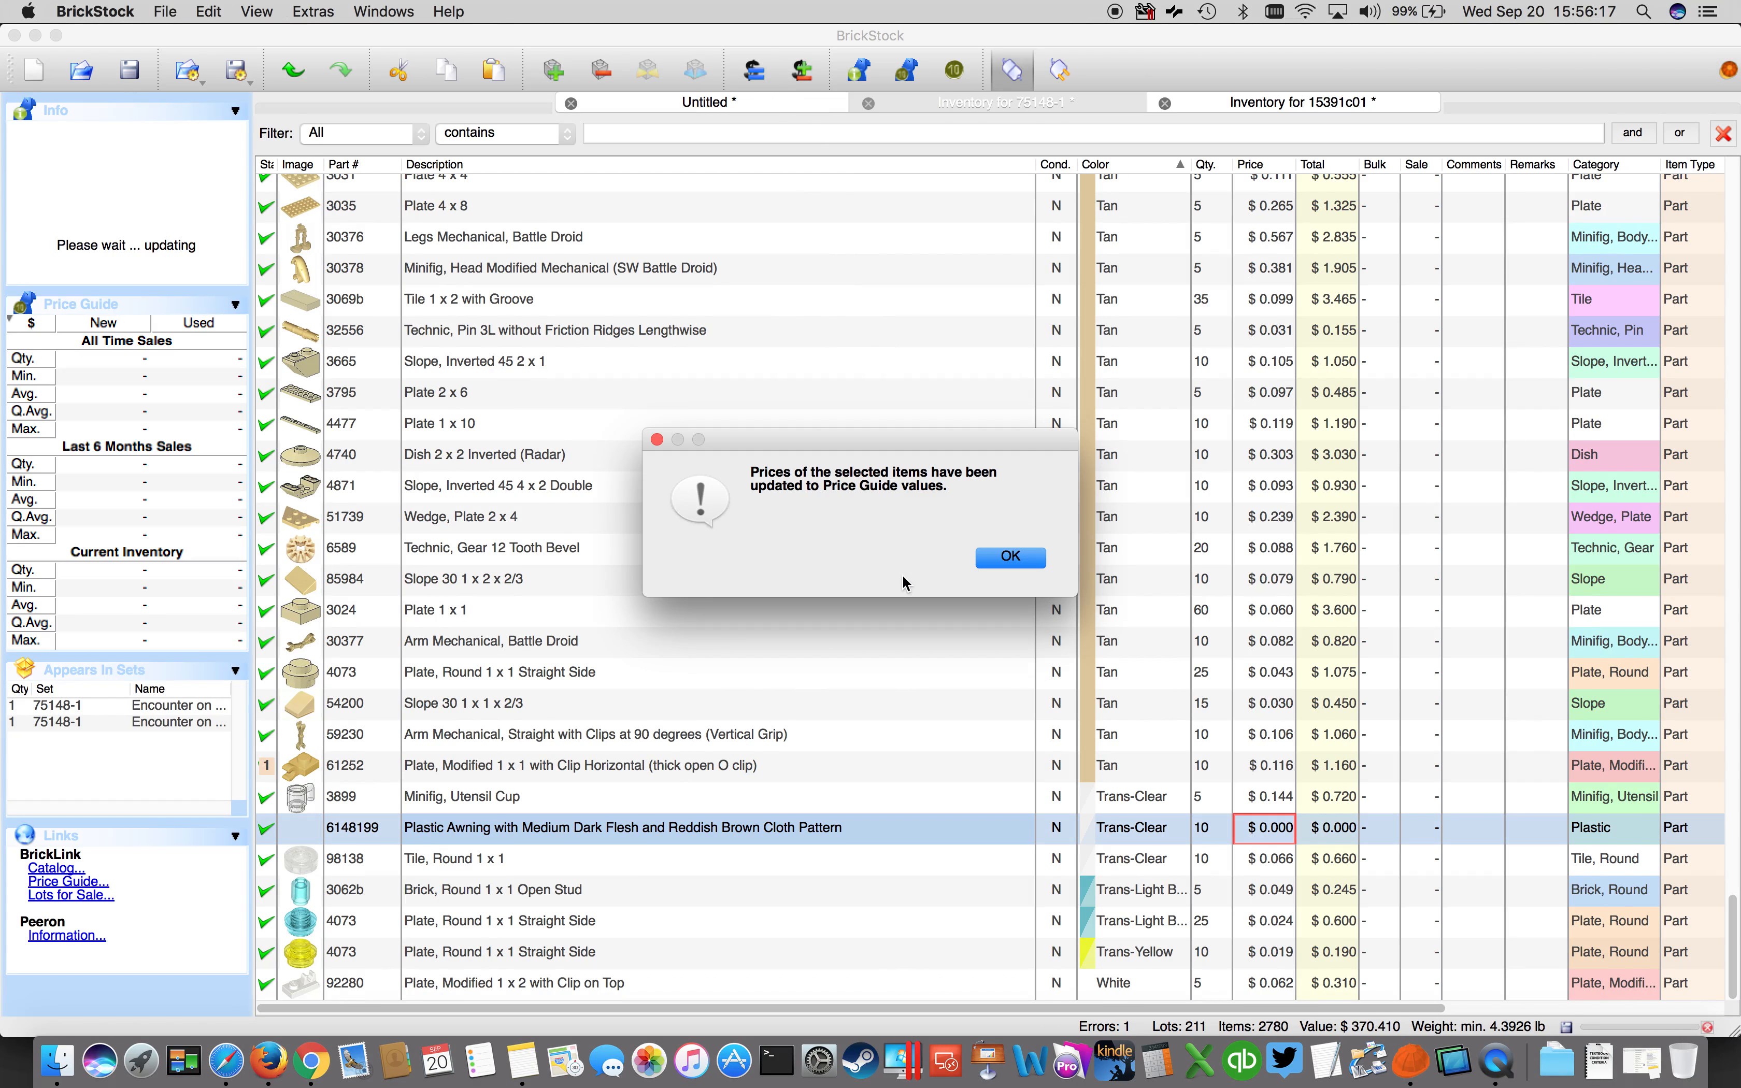
click(1009, 566)
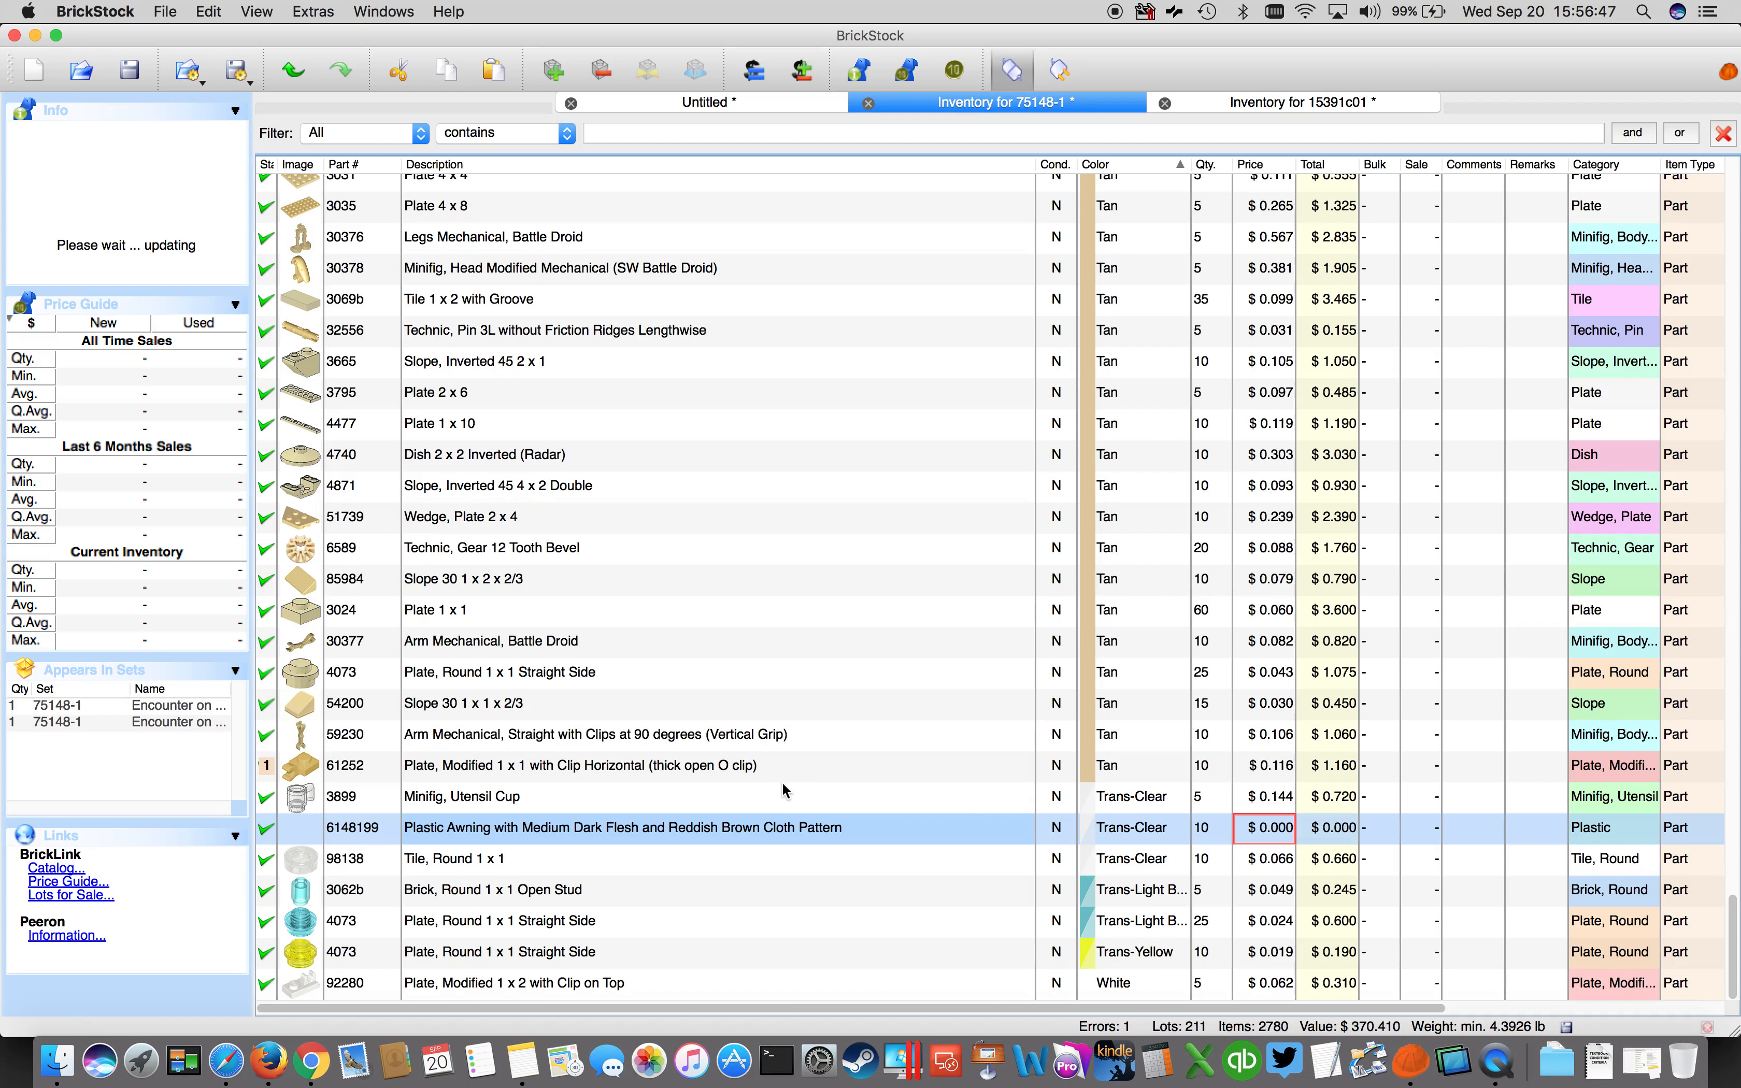
Change the color of the Plastic Awning lot 6148199 to Medium Dark Flesh.
right_click(784, 828)
mouse_move(923, 727)
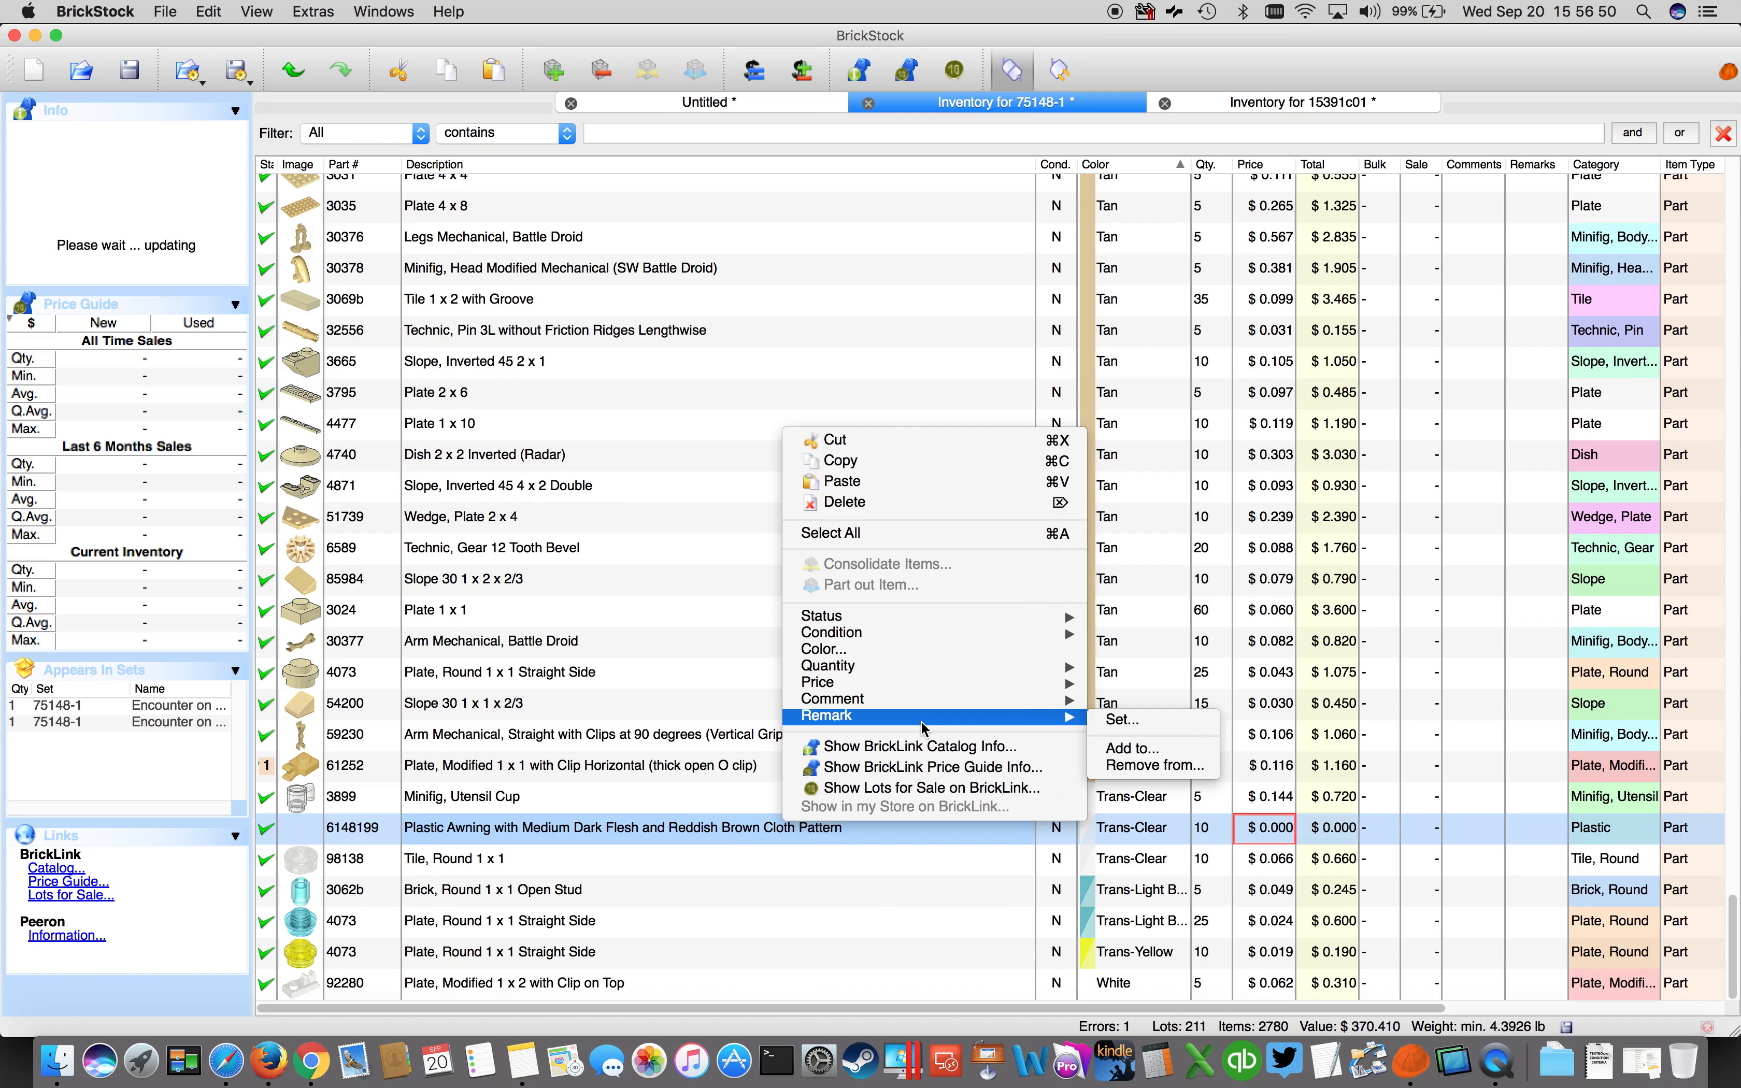
click(941, 652)
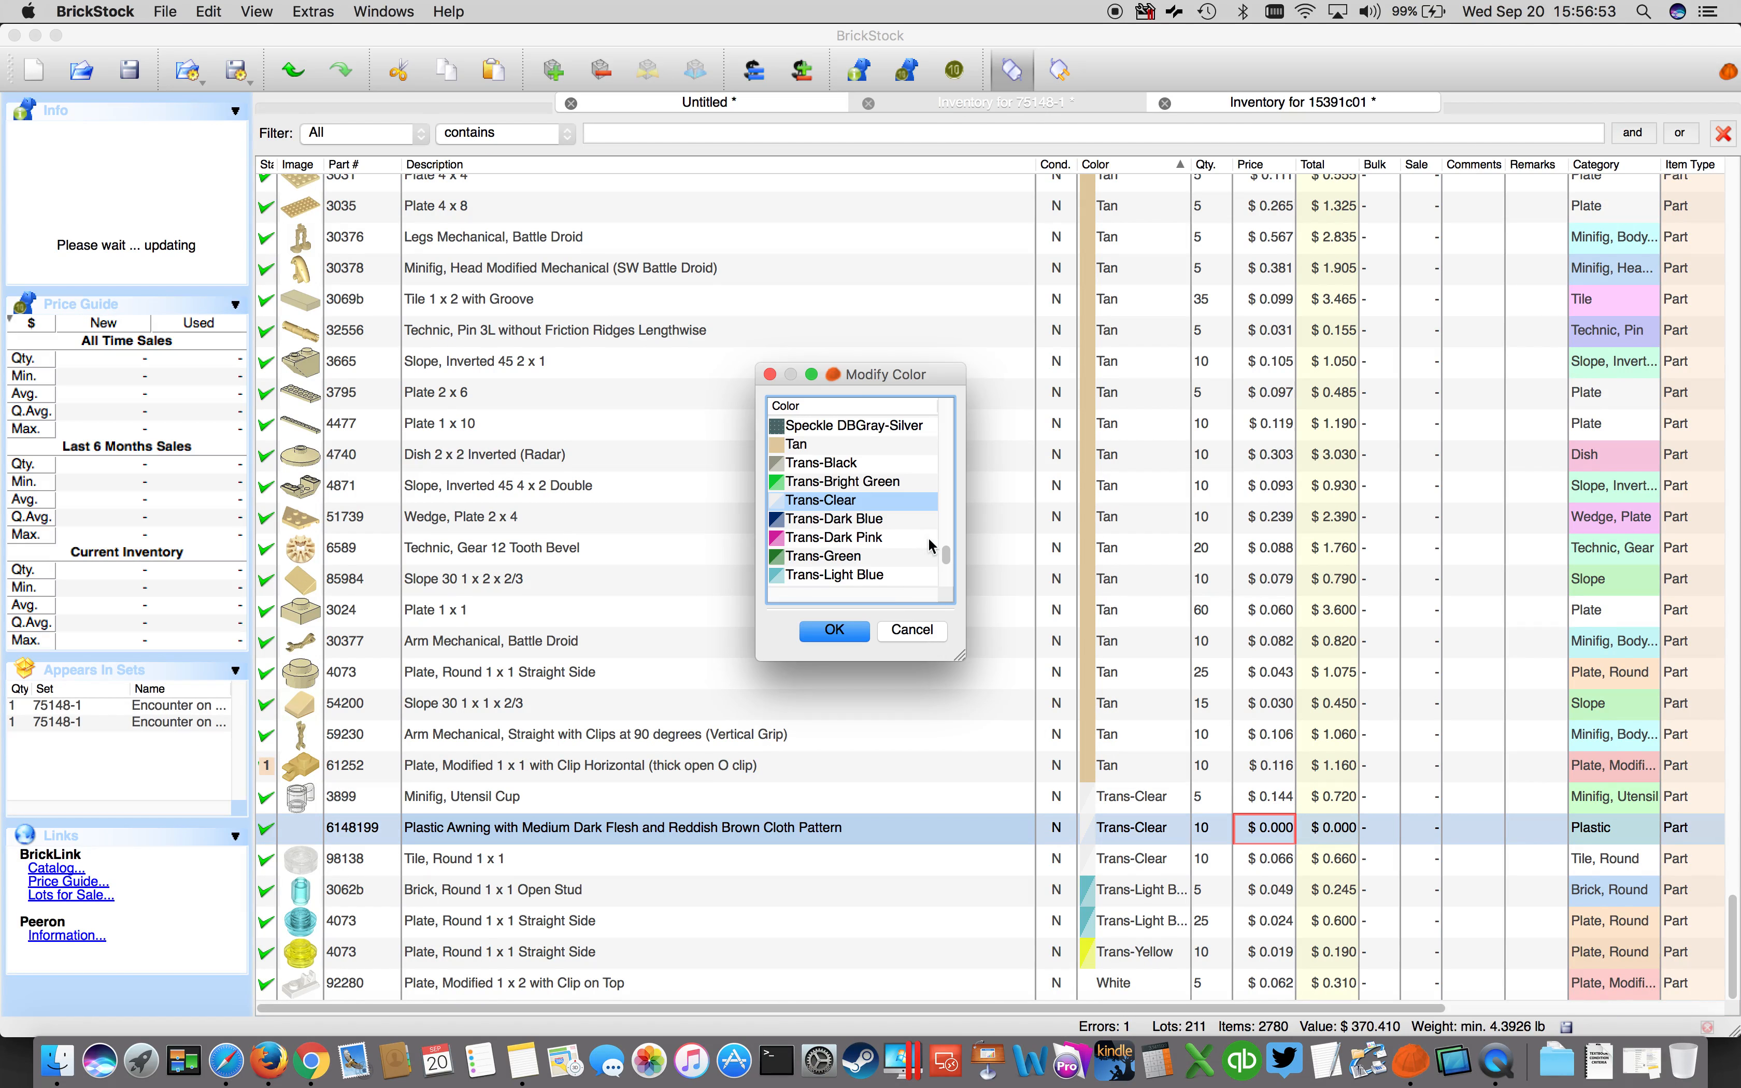
drag(945, 557, 951, 488)
click(872, 444)
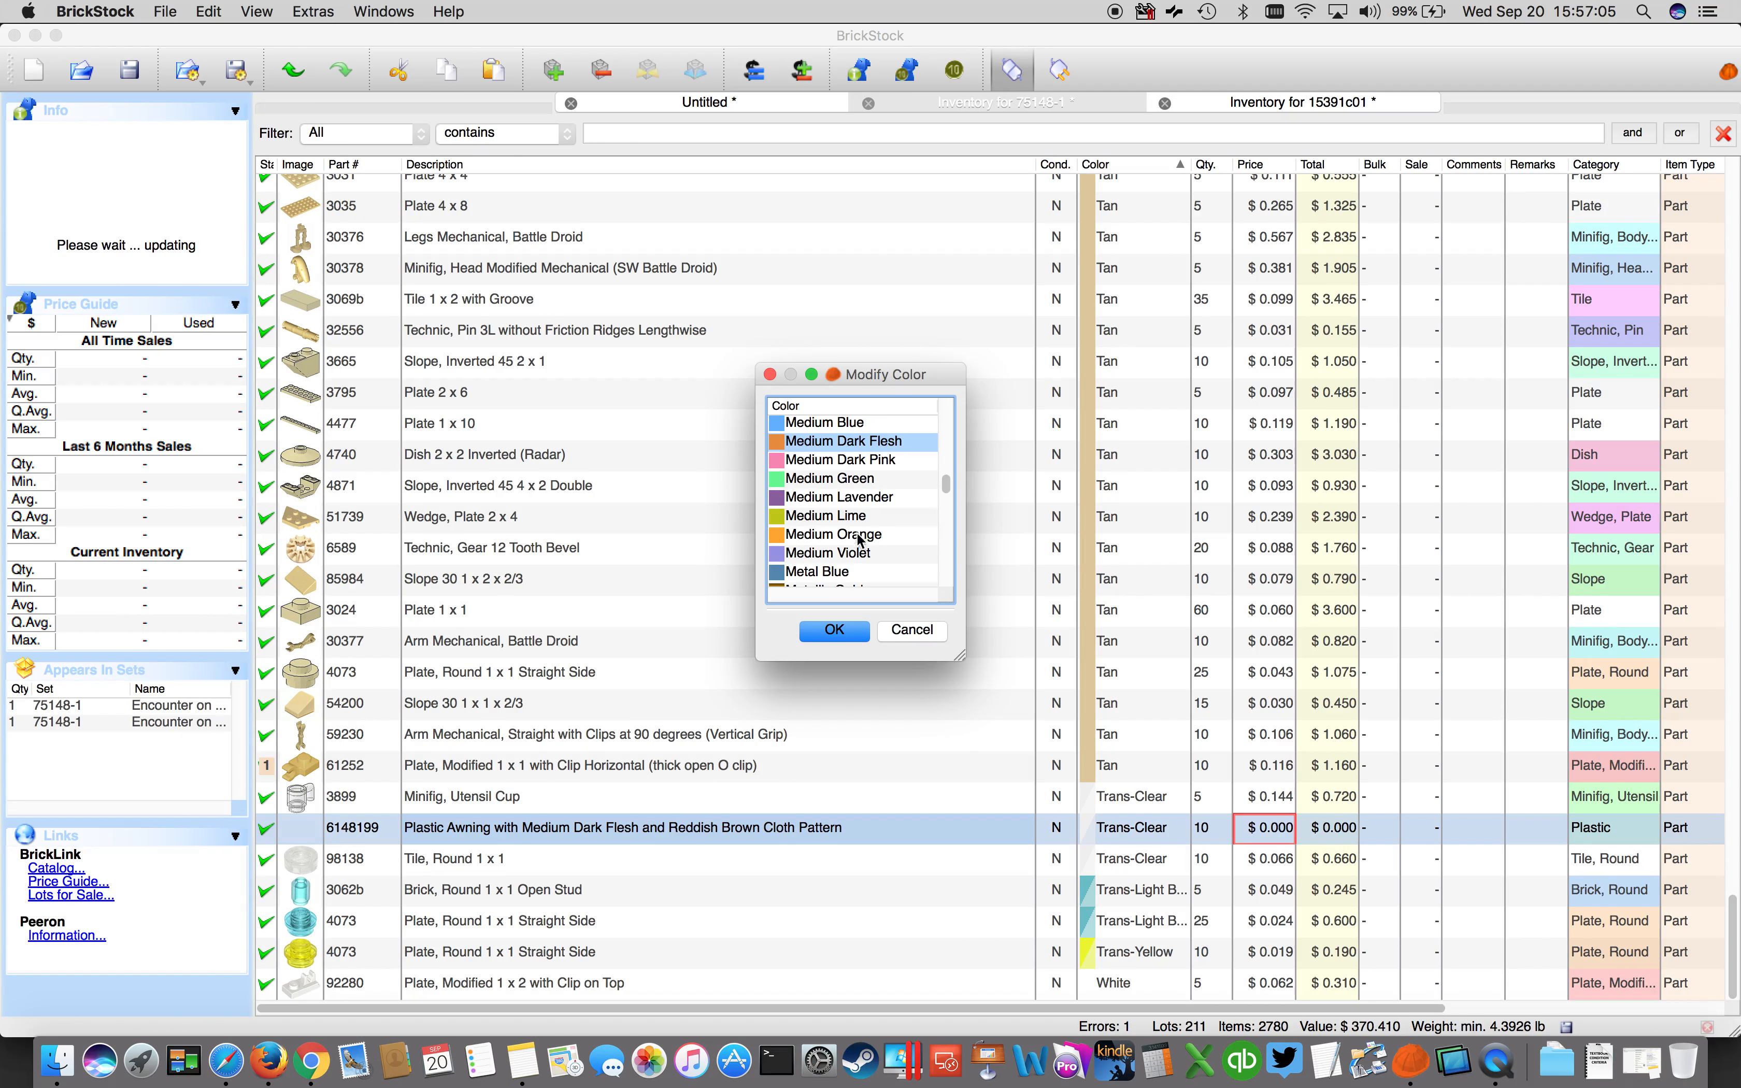
click(845, 630)
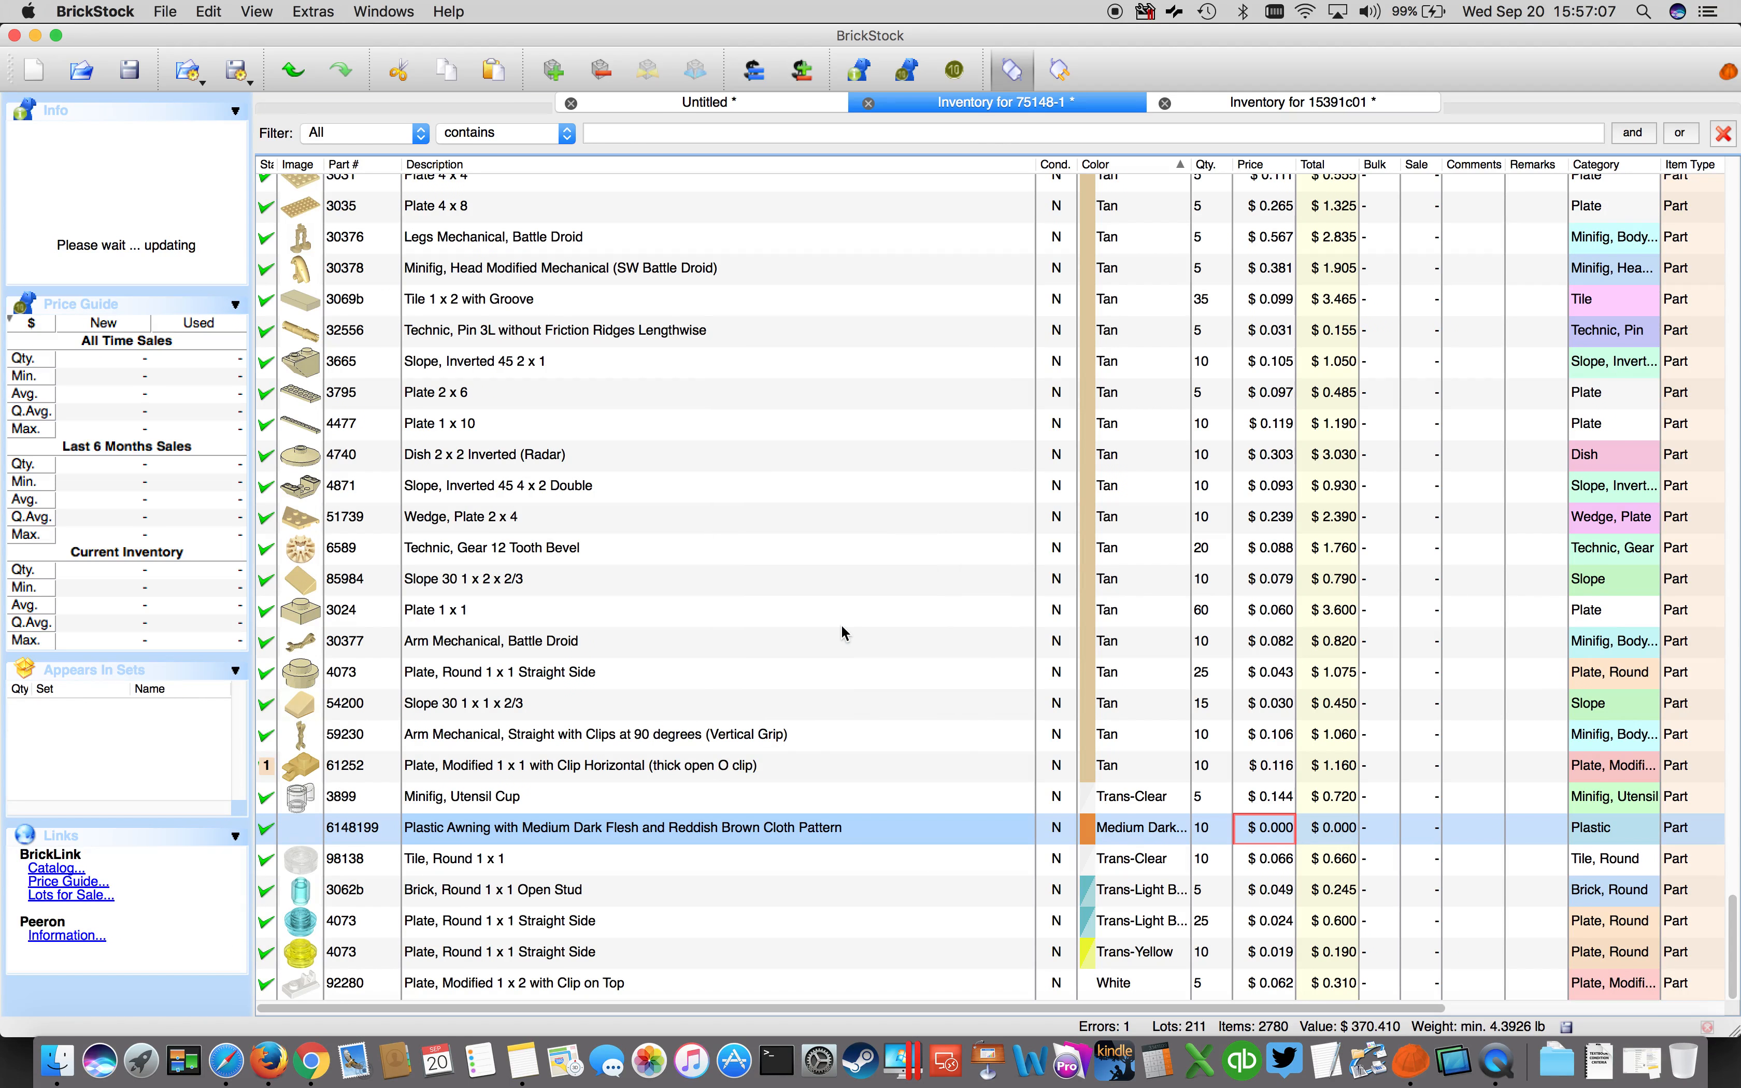
Move the Plastic Awning lot 6148199 out of the 75148-1 inventory into a new untitled document by cutting and pasting it.
click(803, 804)
click(802, 828)
right_click(676, 834)
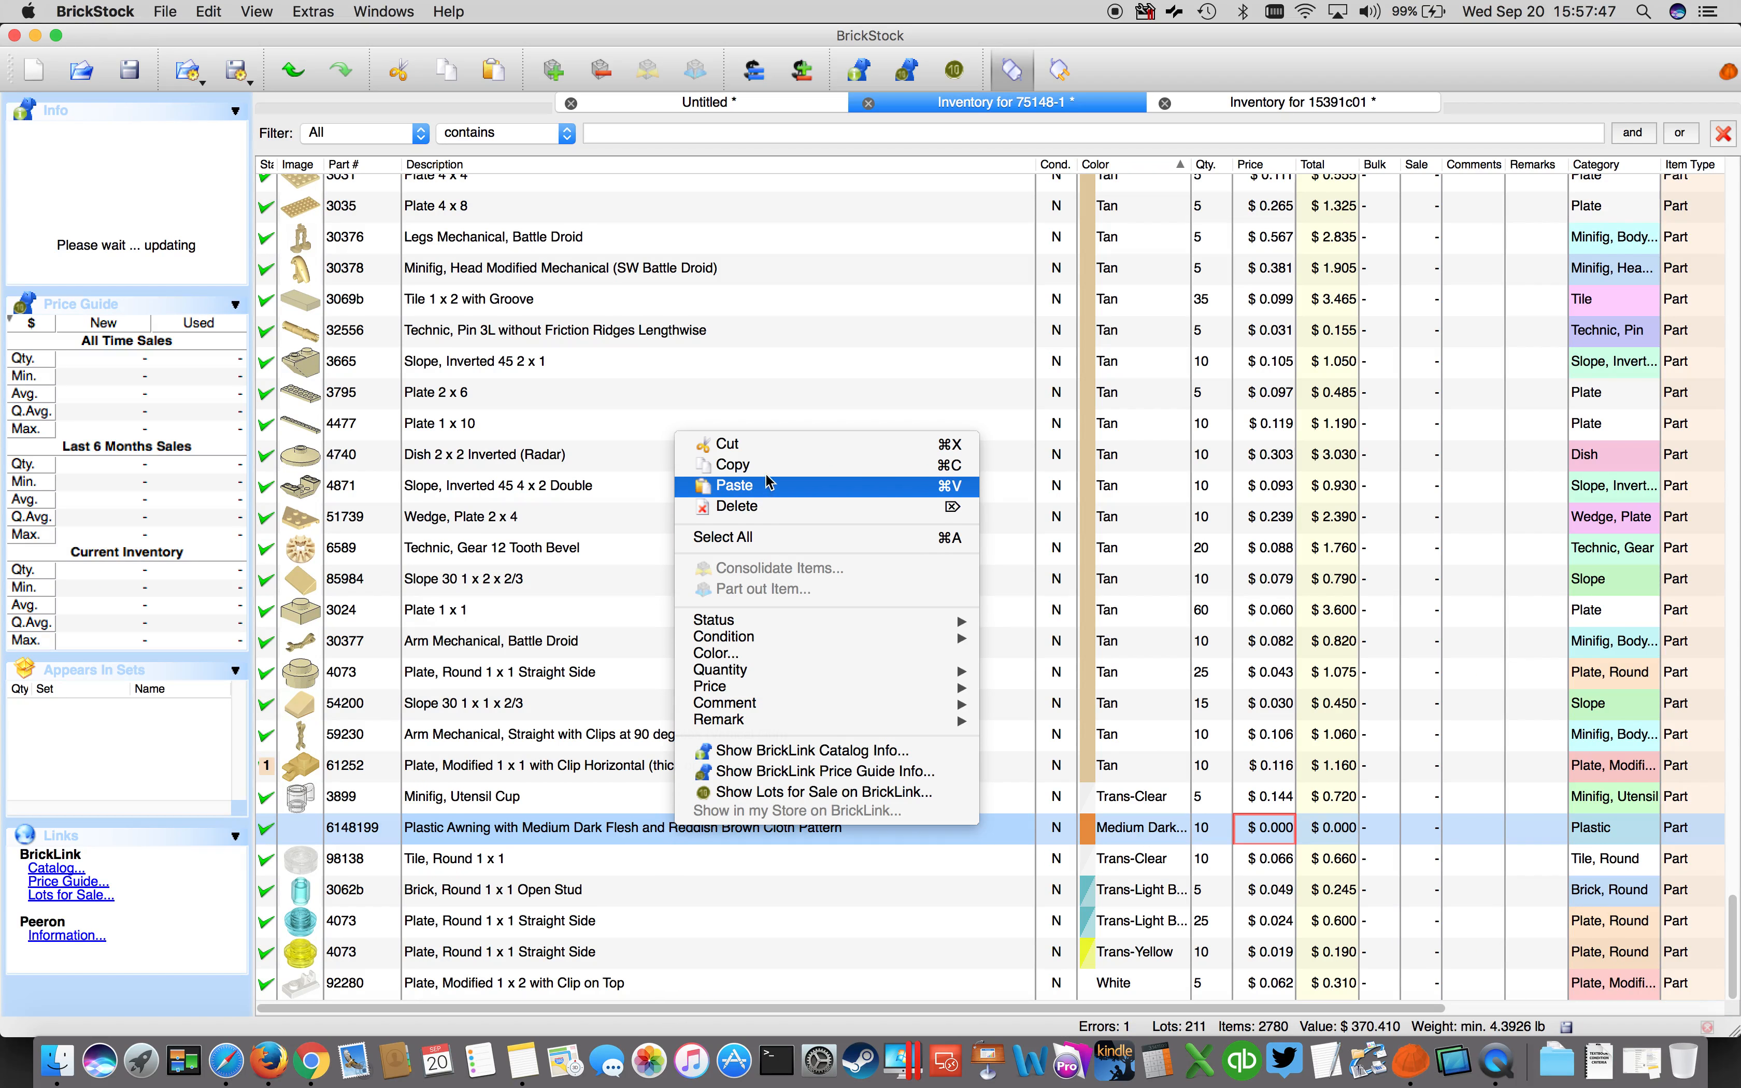
click(770, 449)
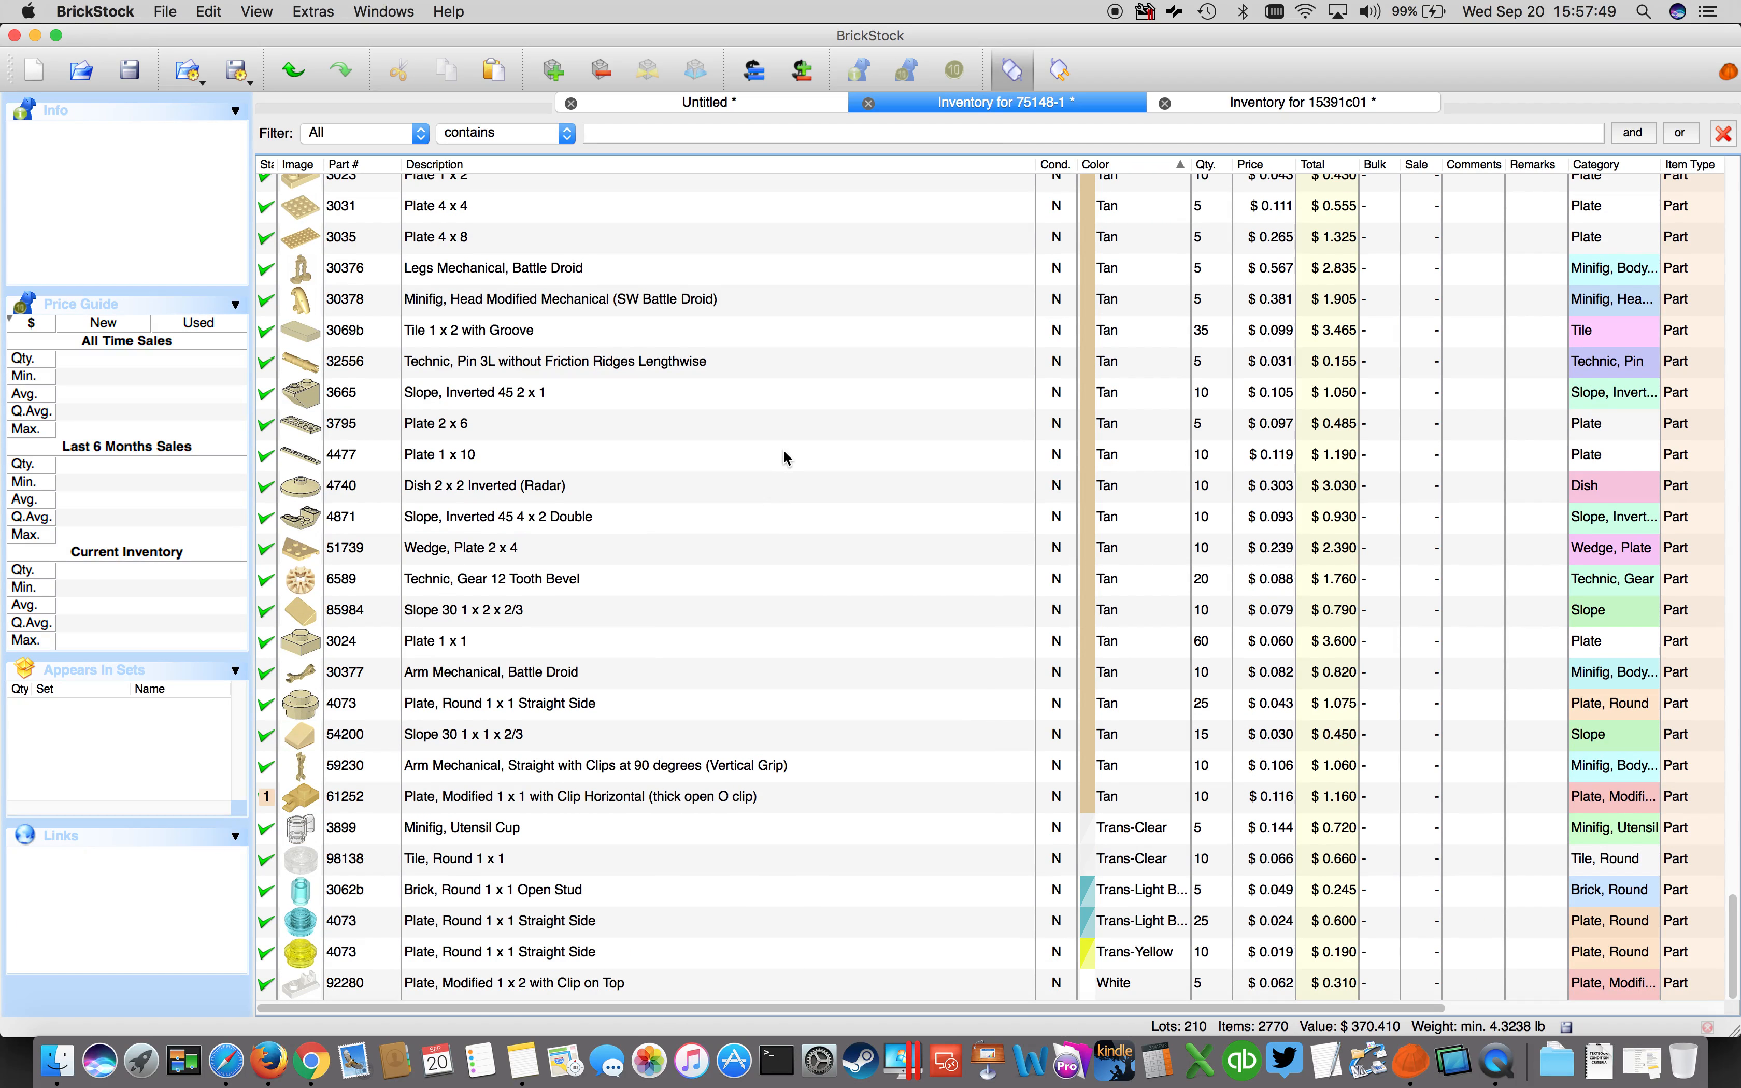
click(166, 12)
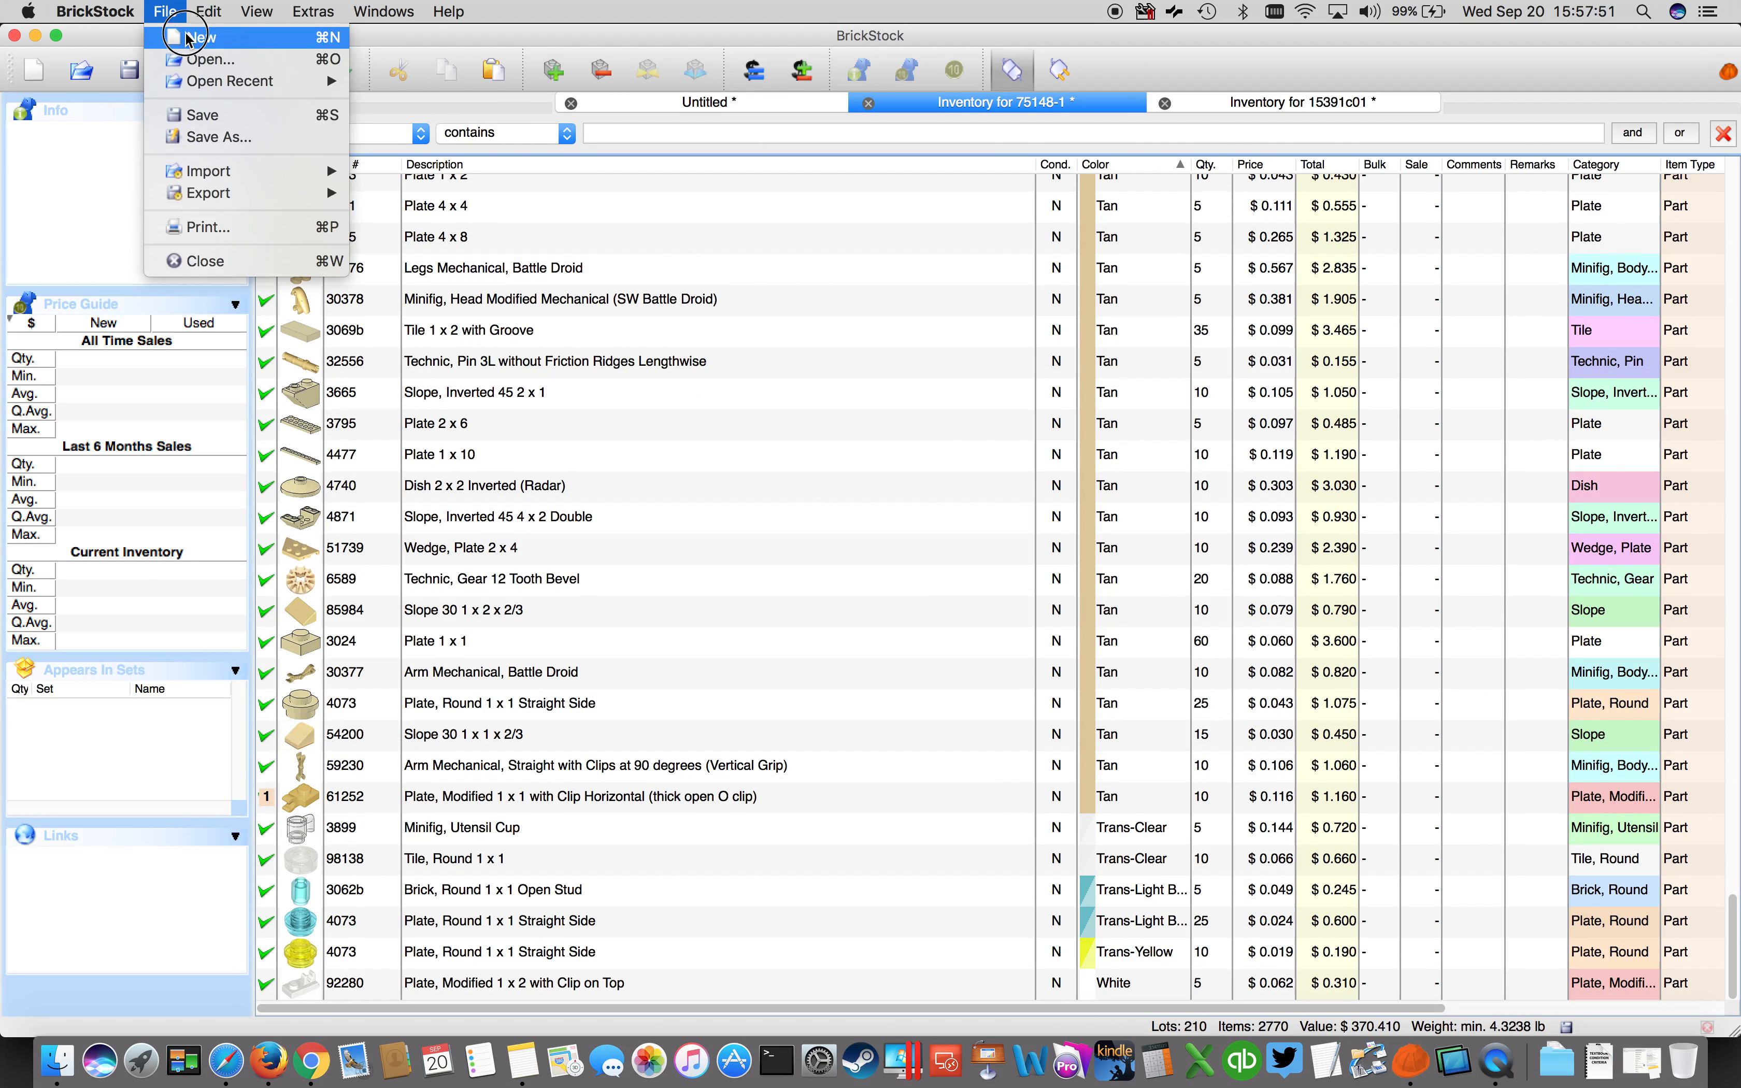
click(180, 39)
right_click(735, 405)
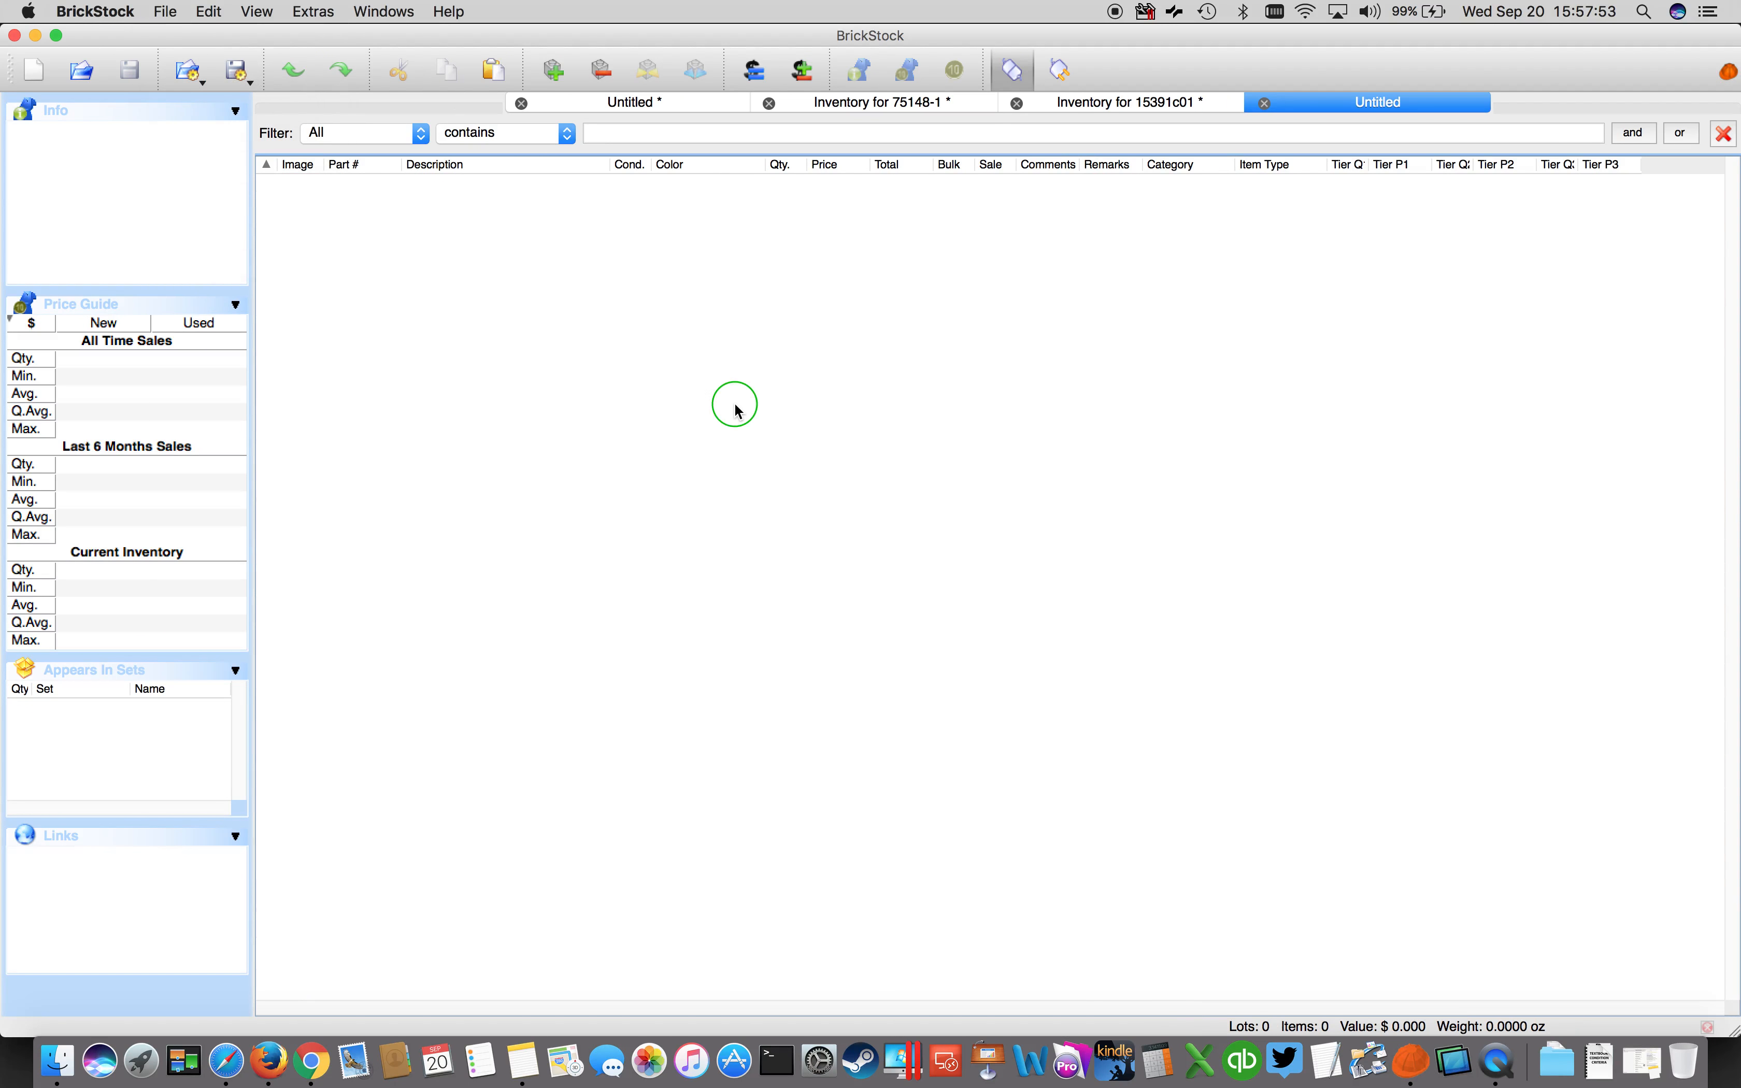
click(800, 461)
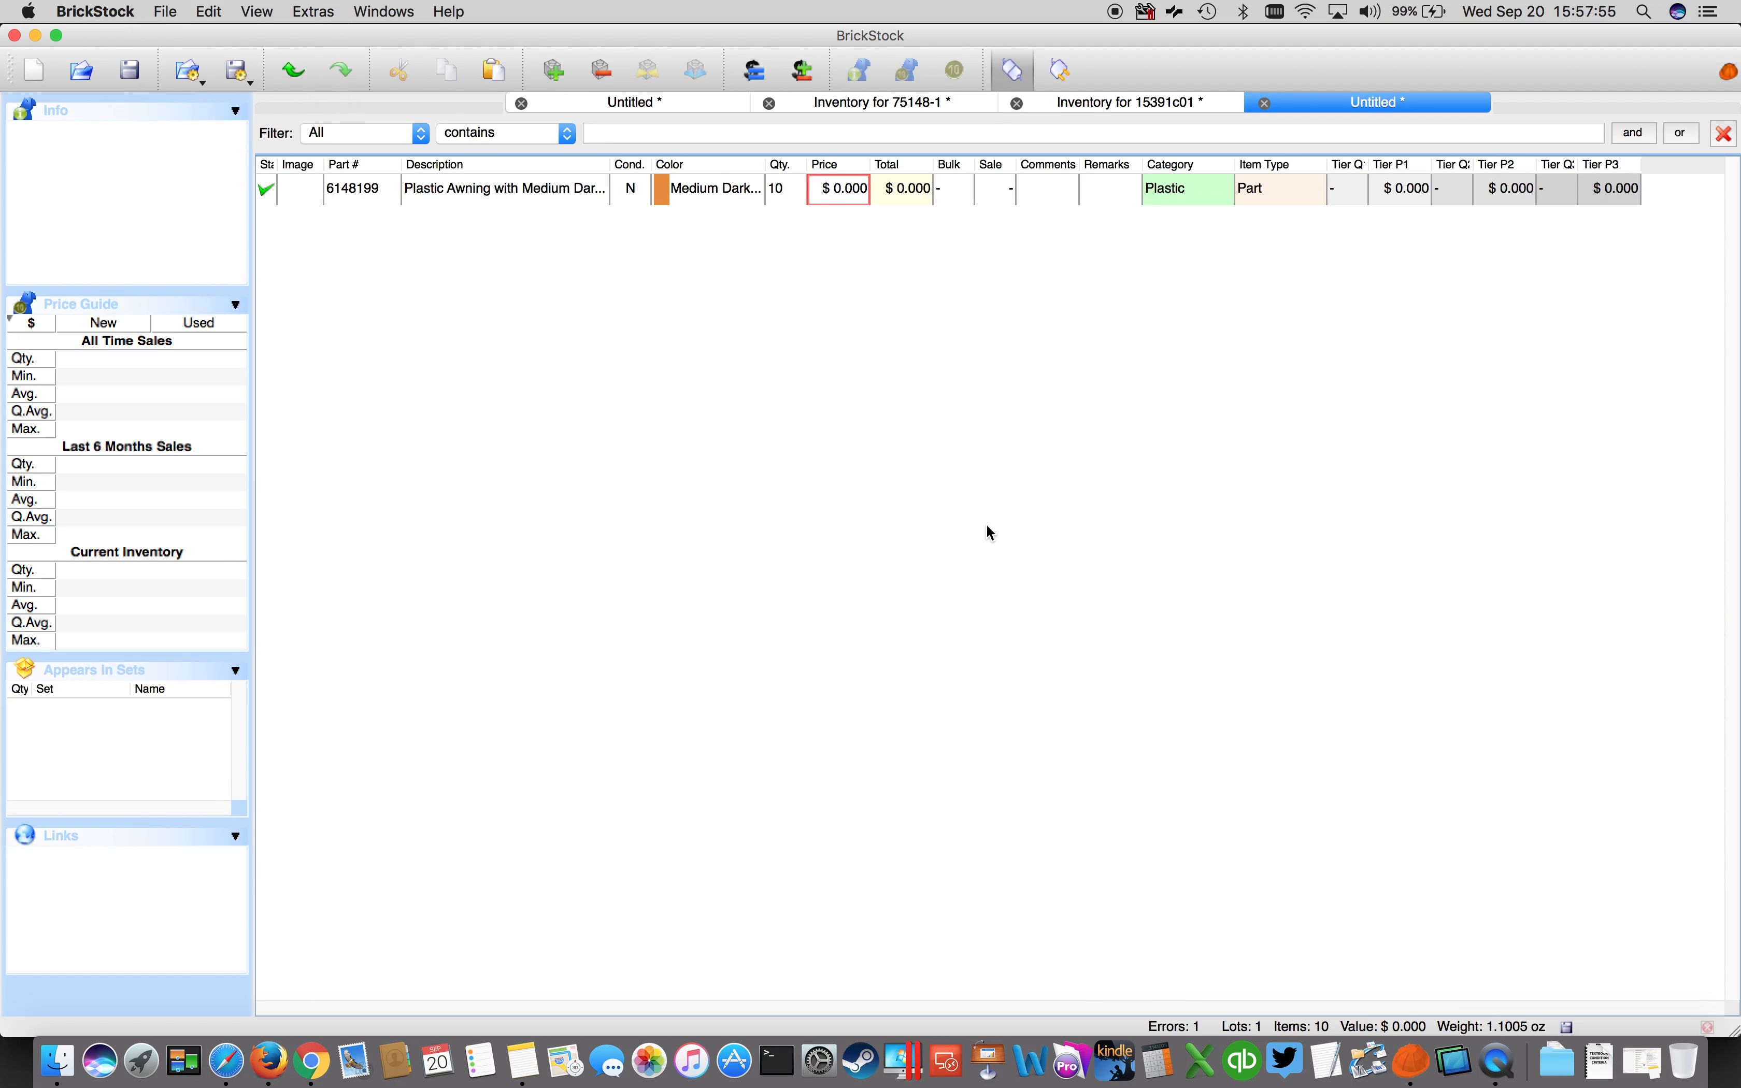
Close the 15391c01 inventory document without saving its changes.
click(1126, 105)
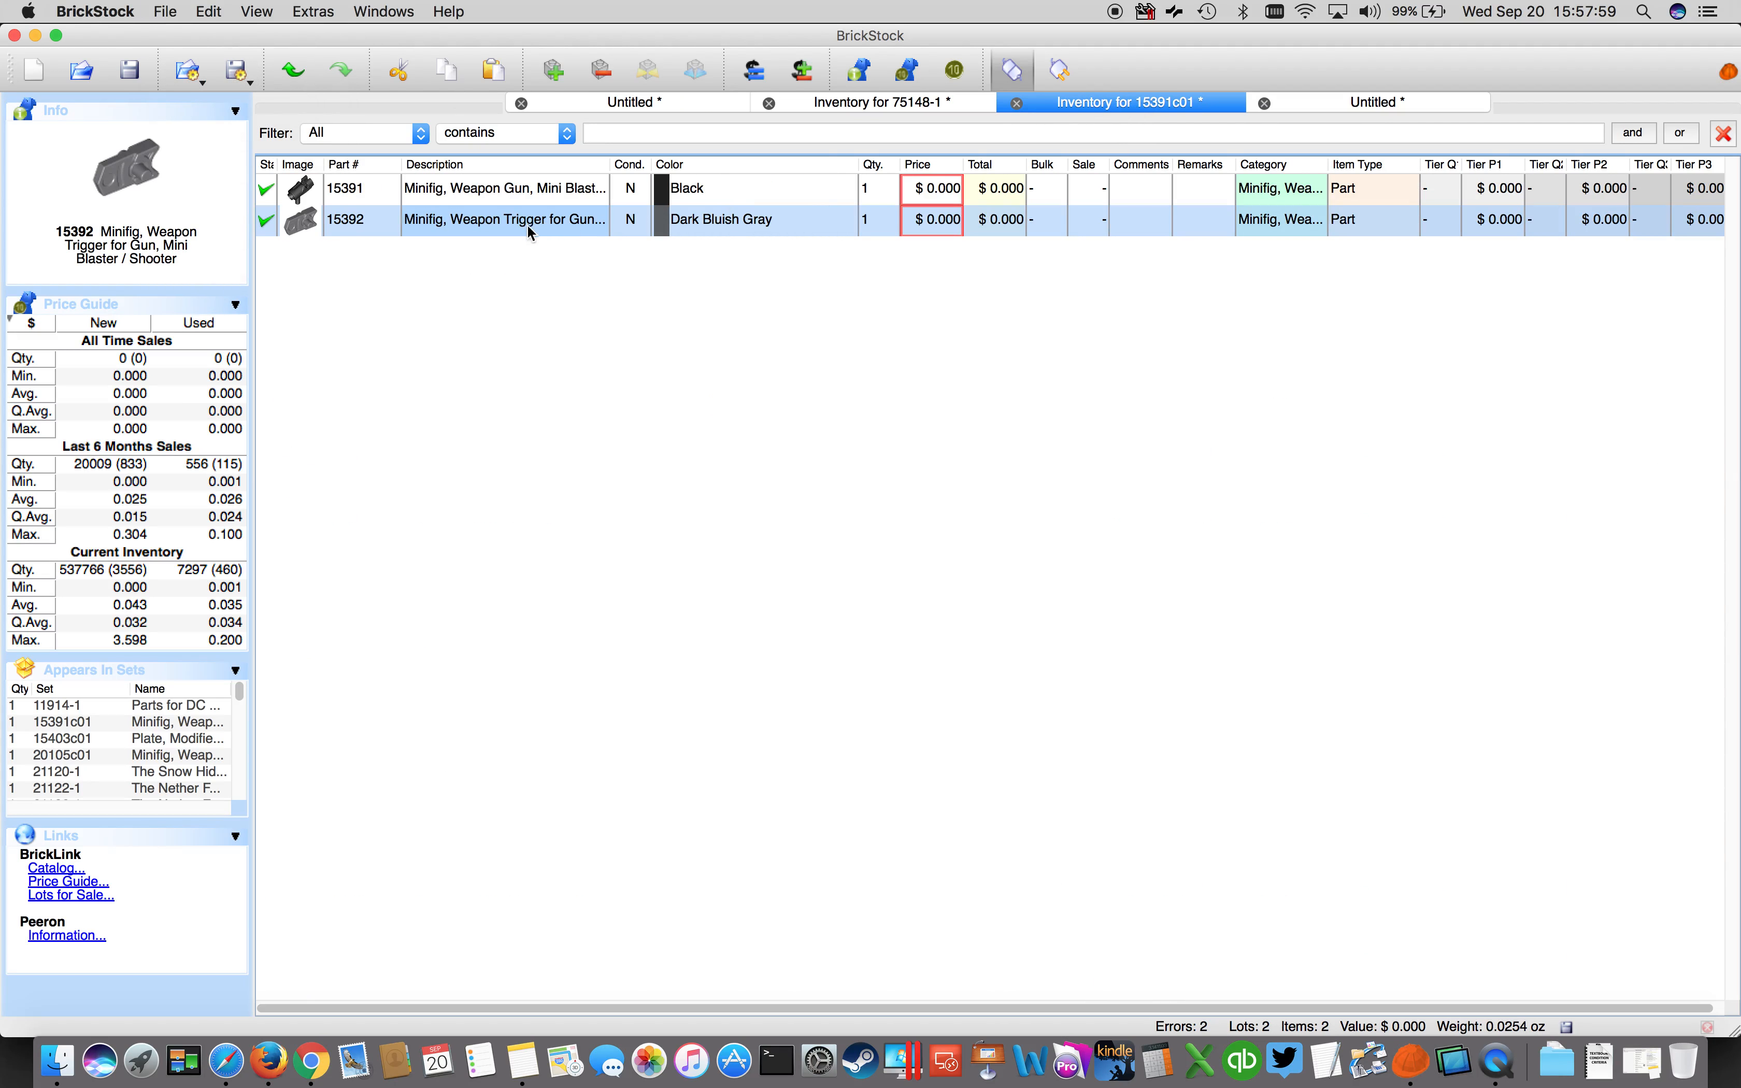
click(1017, 103)
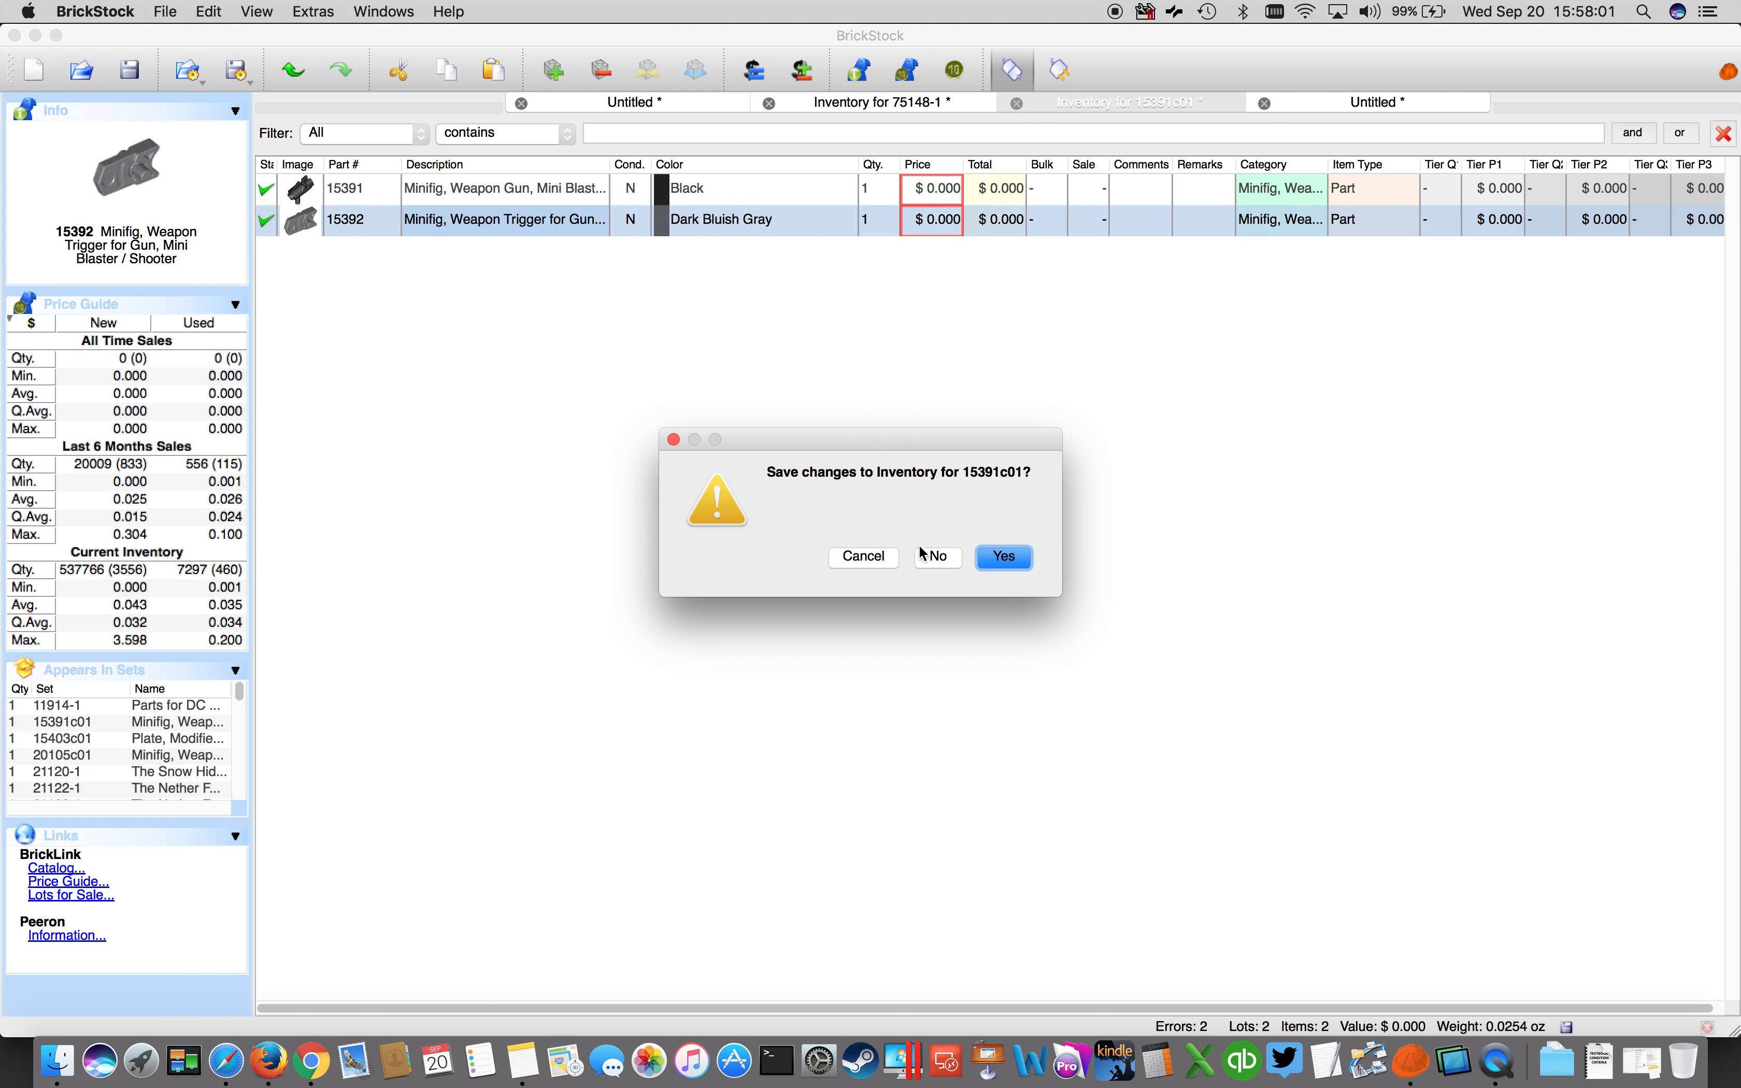
click(944, 558)
Export all lots of the 75148-1 inventory to the clipboard as BrickLink Mass-Upload XML.
click(1011, 108)
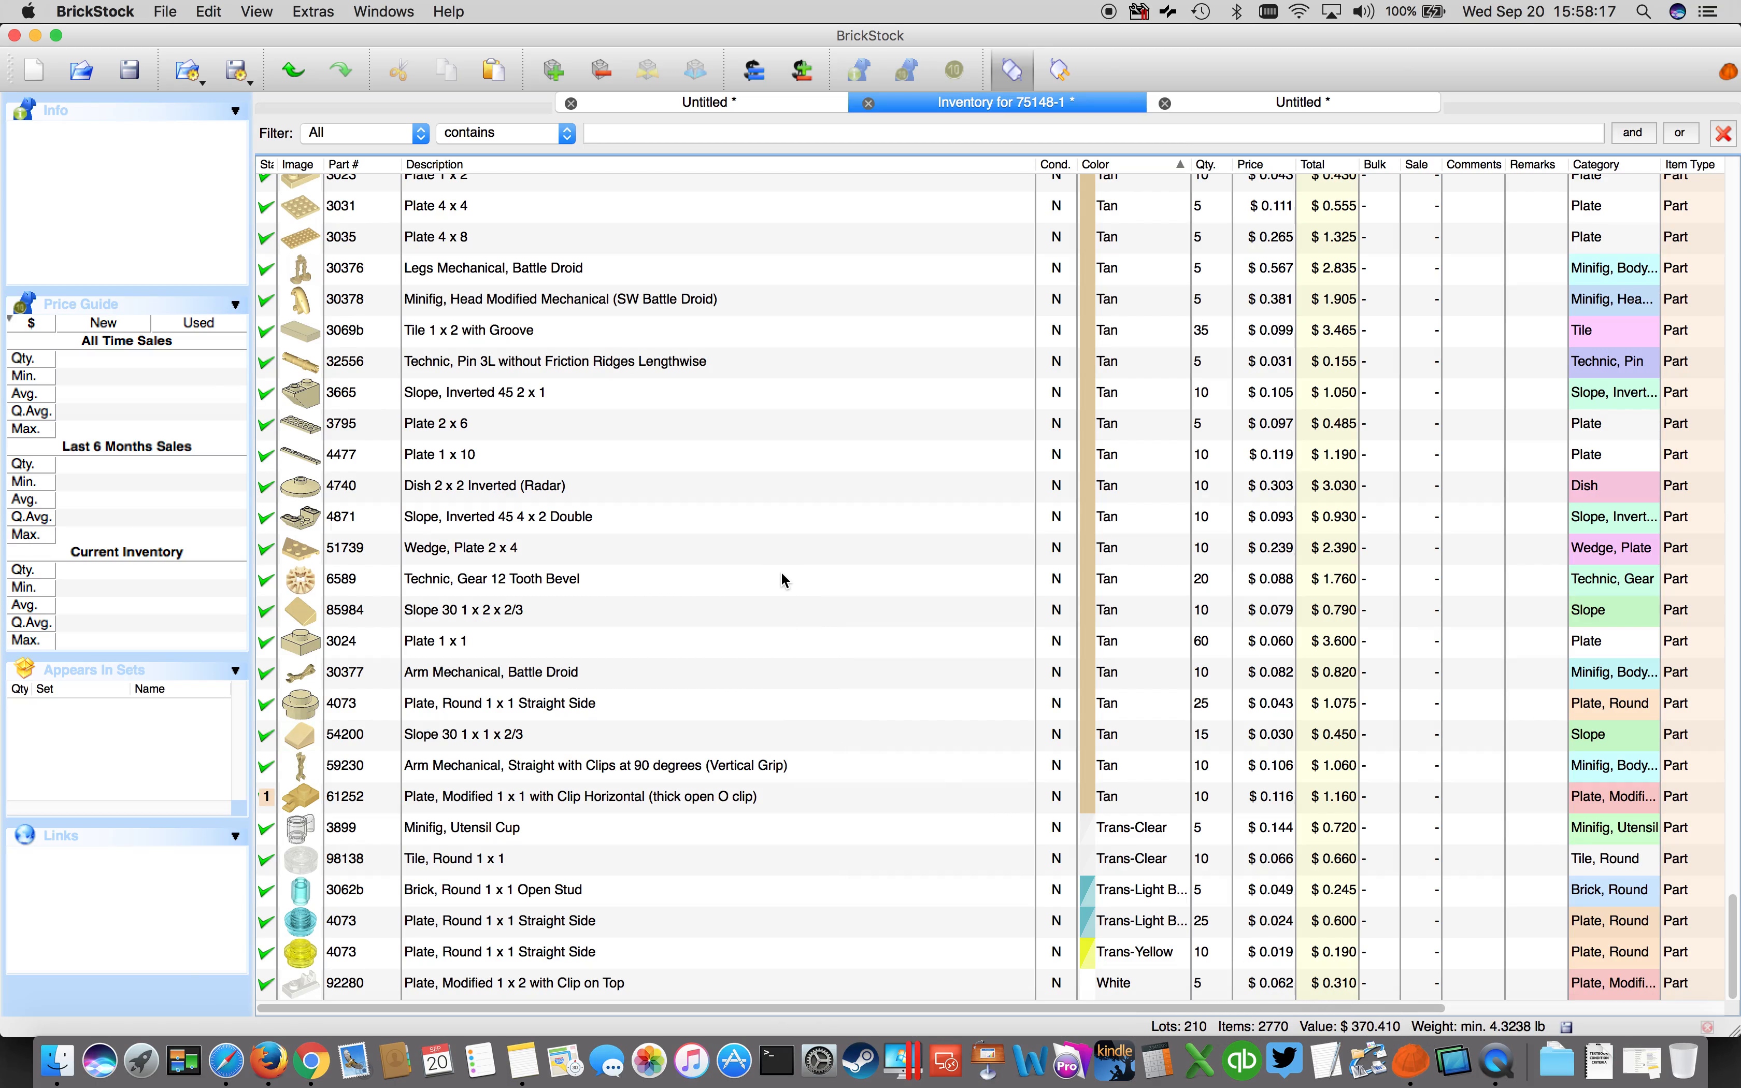
scroll(791, 611, up, 5)
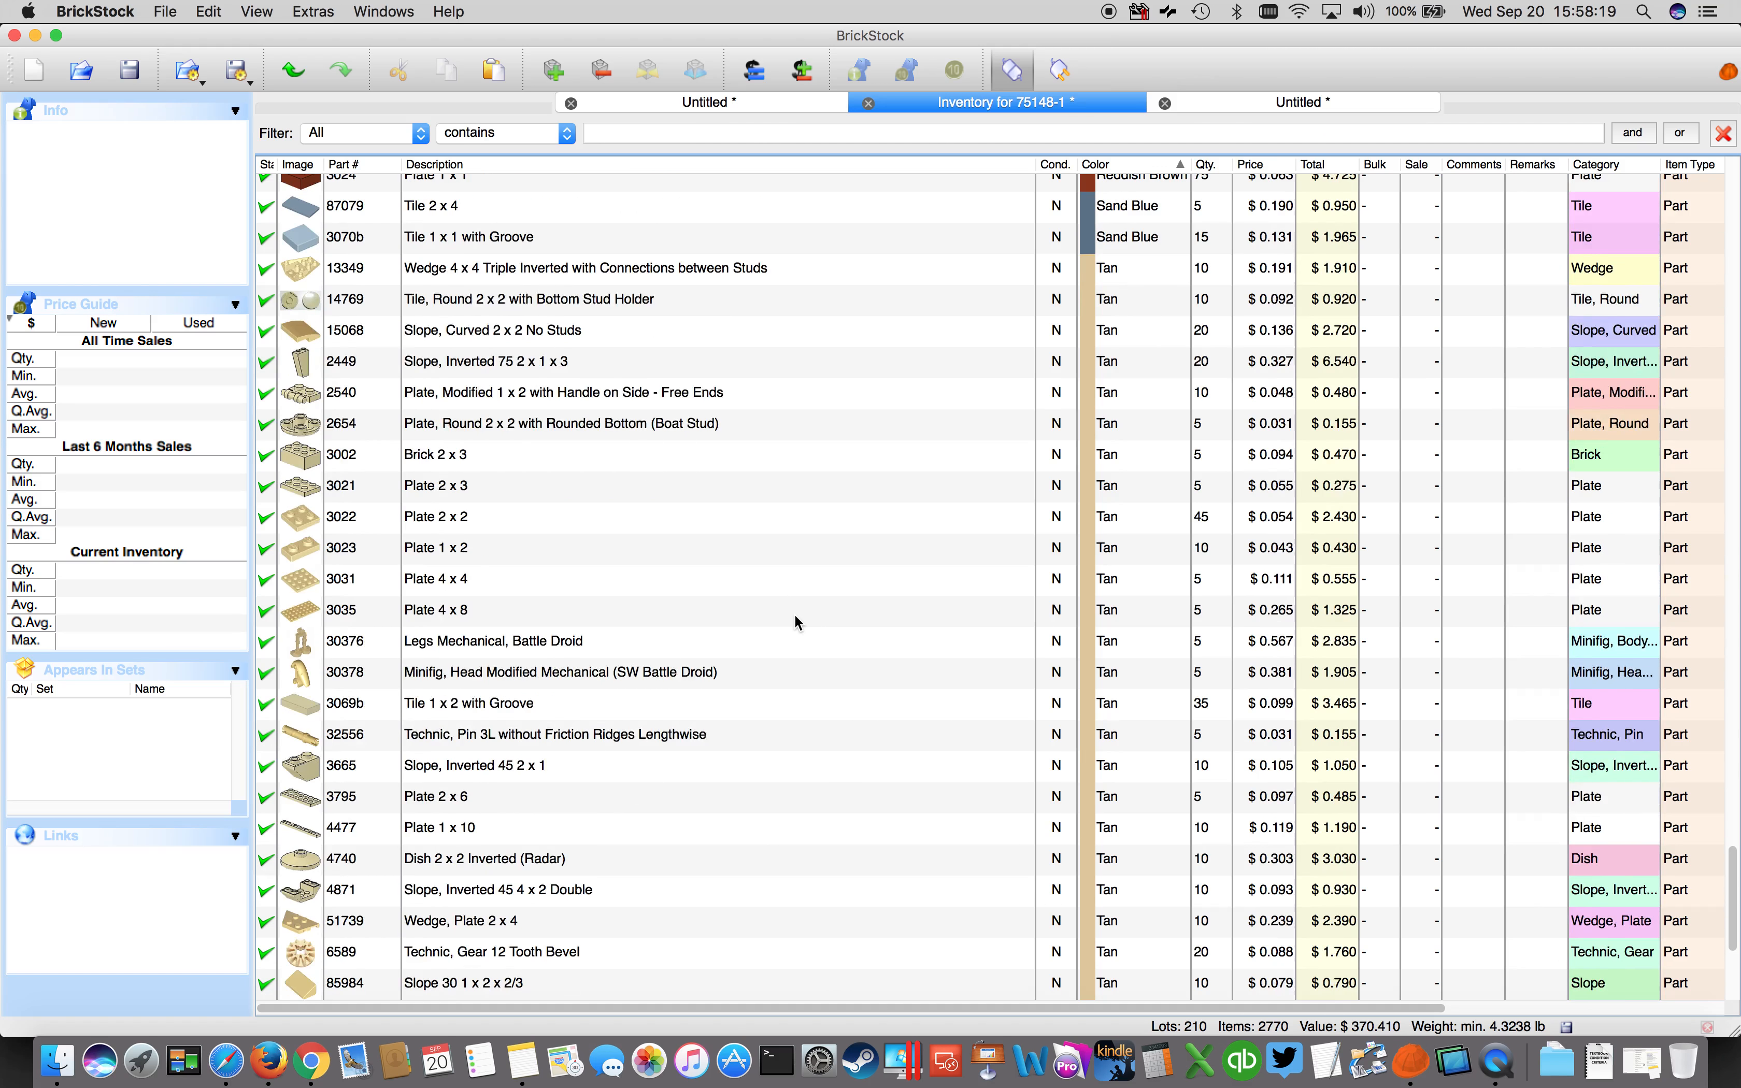
scroll(794, 614, up, 6)
scroll(795, 616, up, 20)
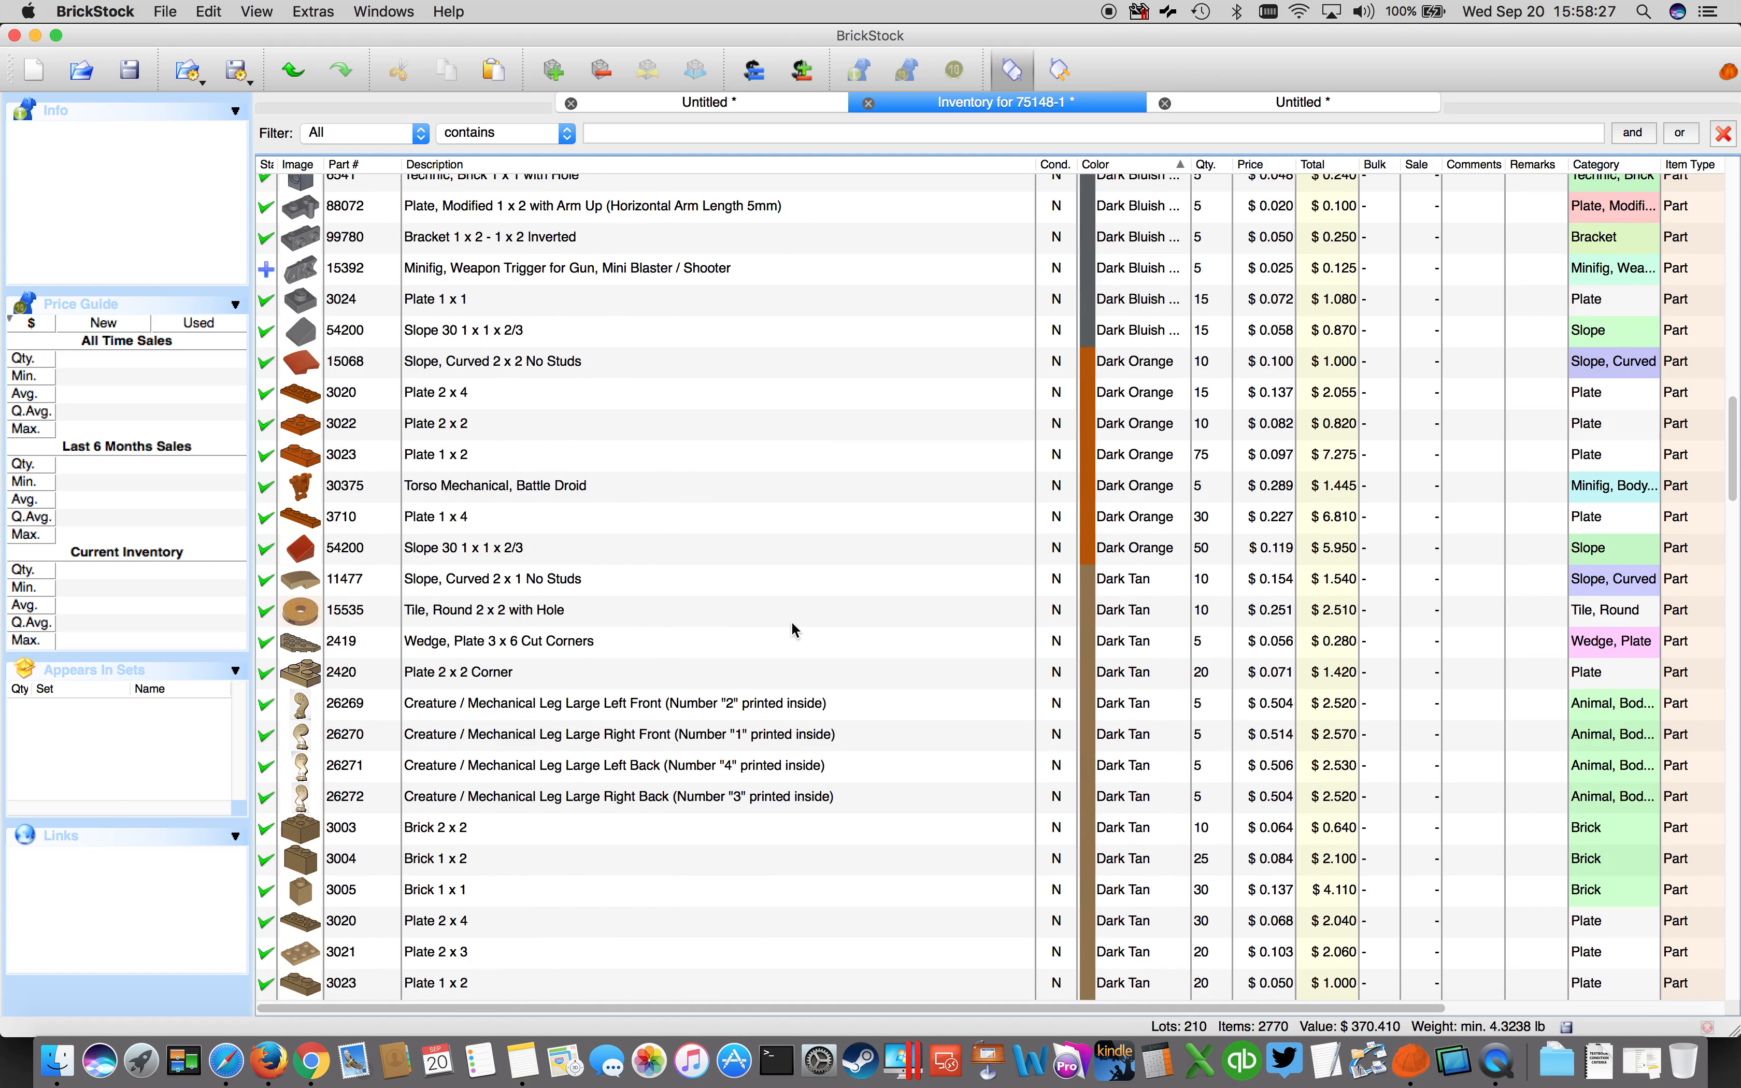
scroll(791, 624, up, 12)
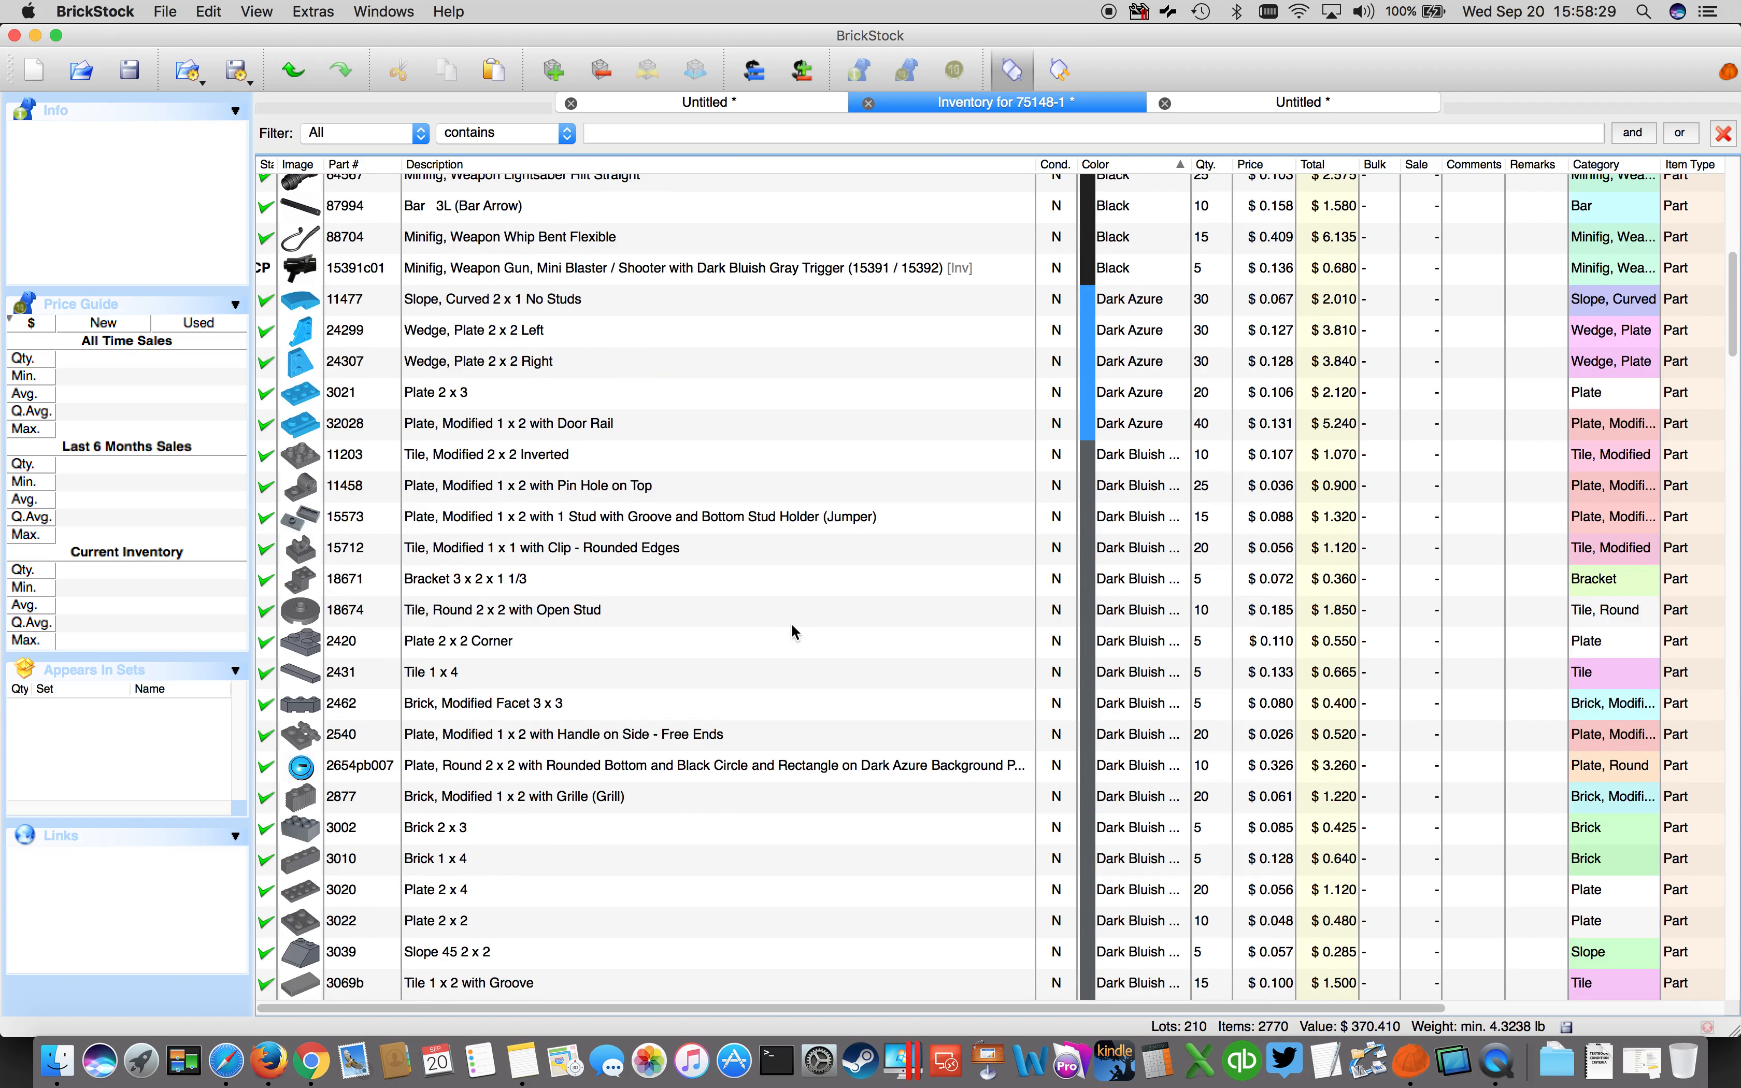
scroll(792, 631, up, 6)
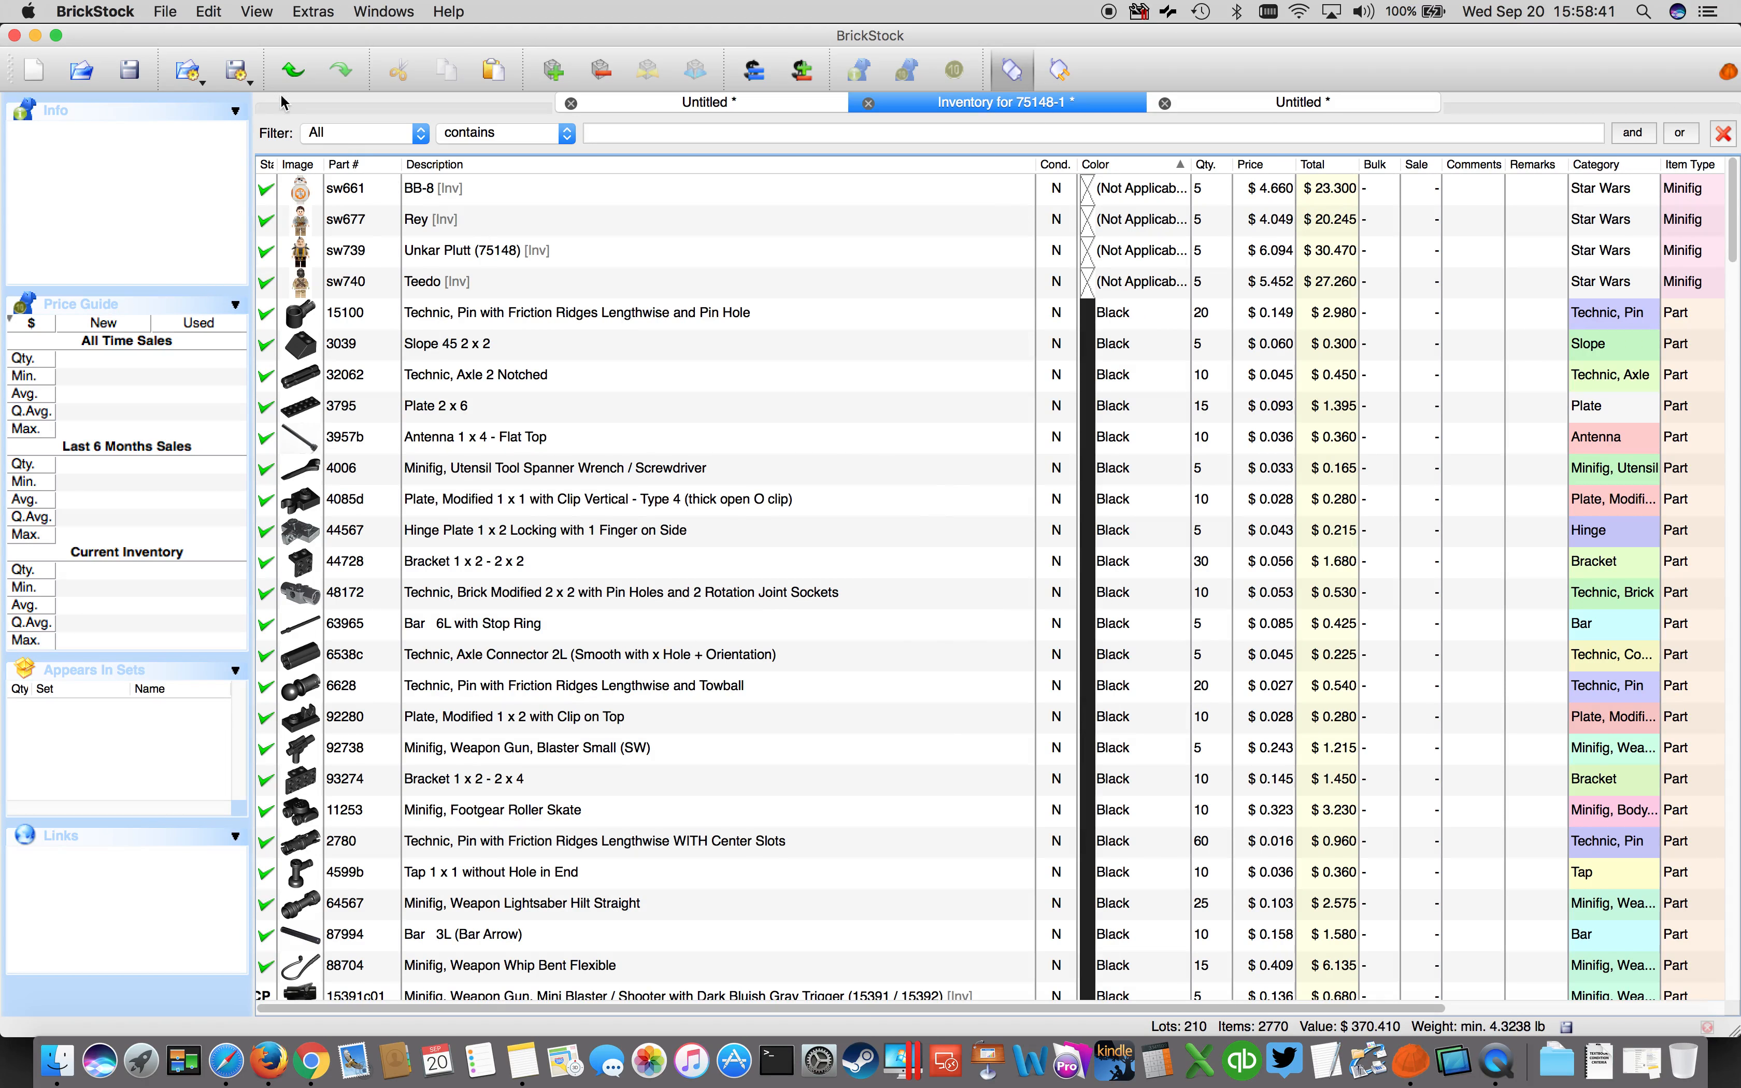
click(208, 12)
click(271, 194)
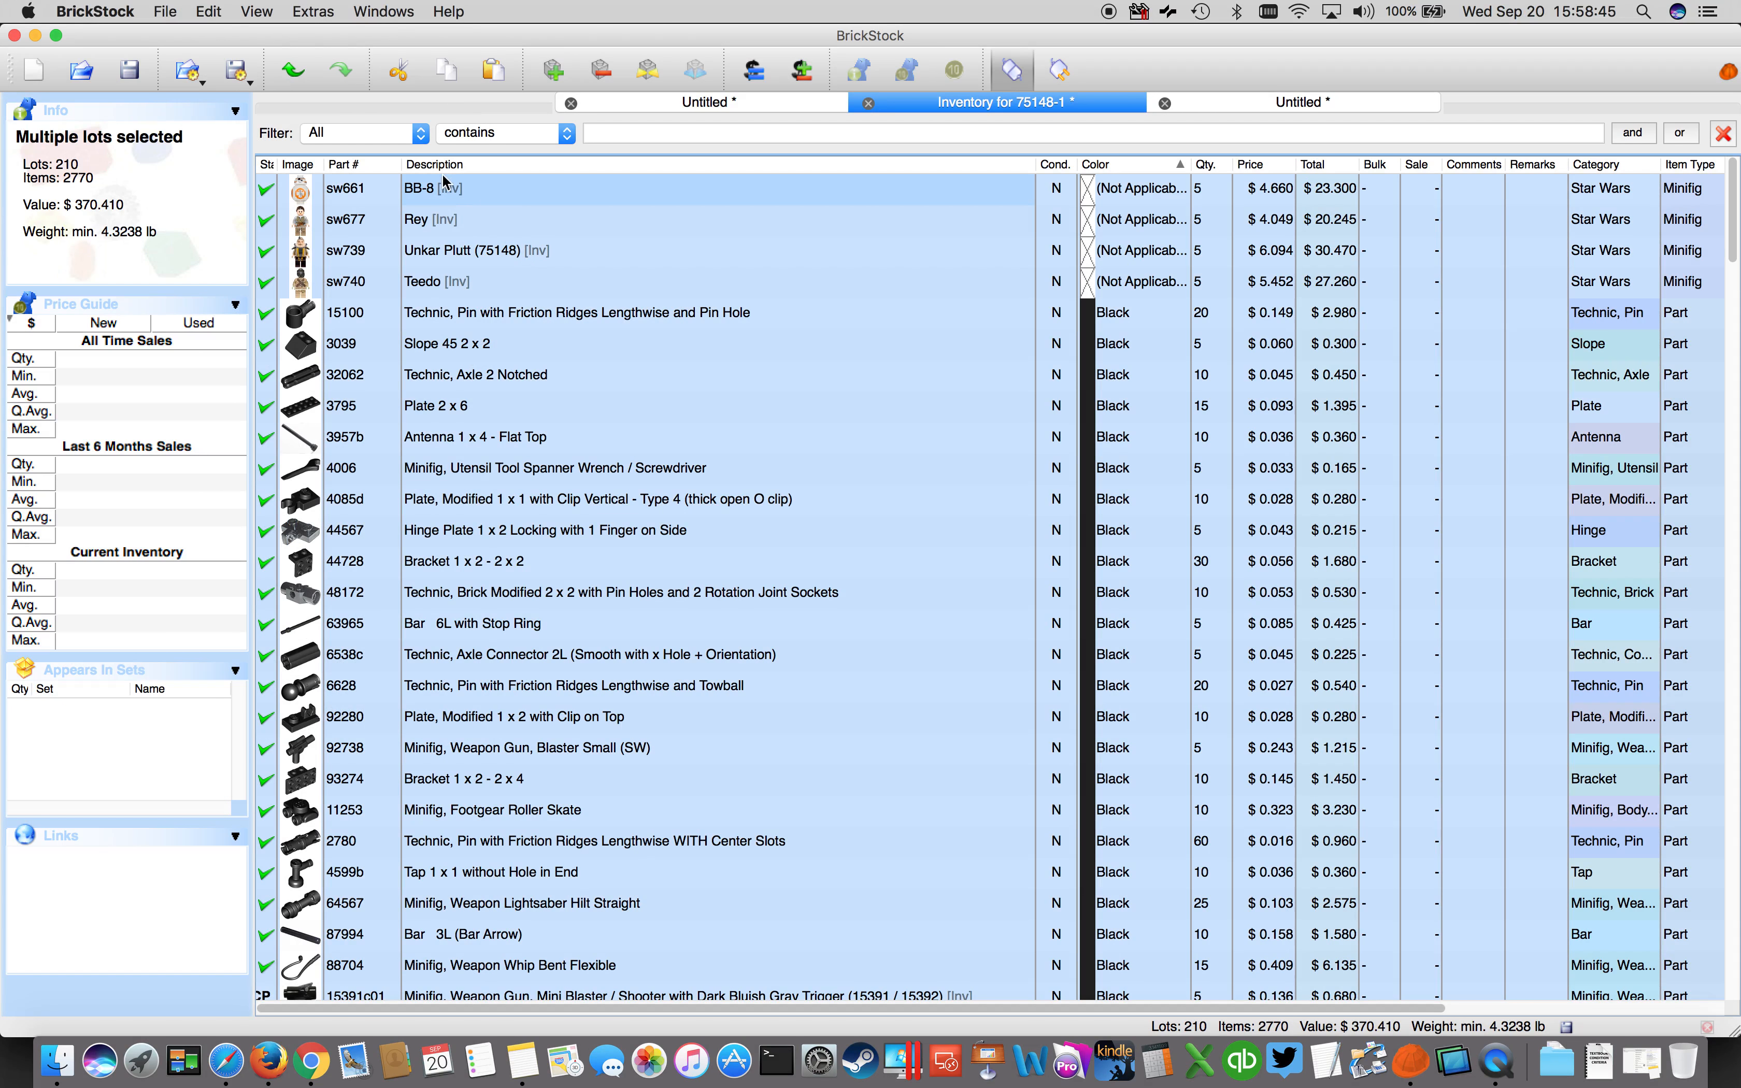
click(168, 9)
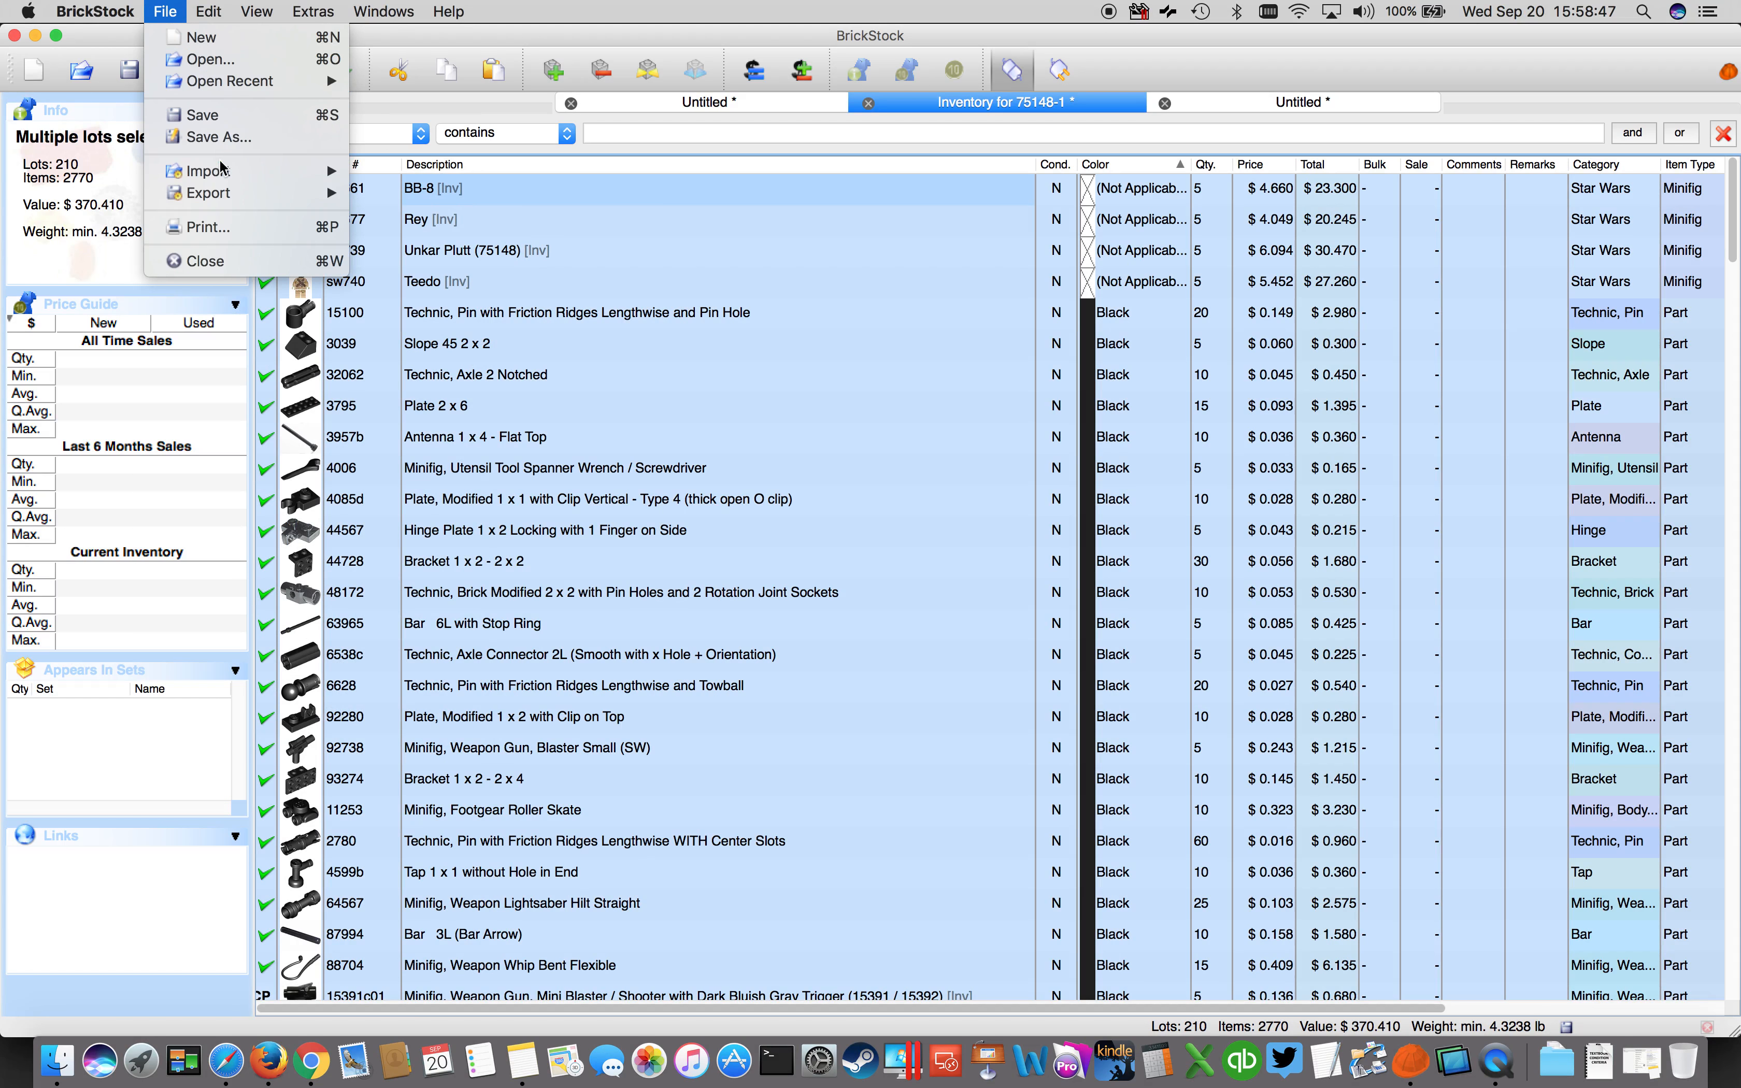
mouse_move(229, 194)
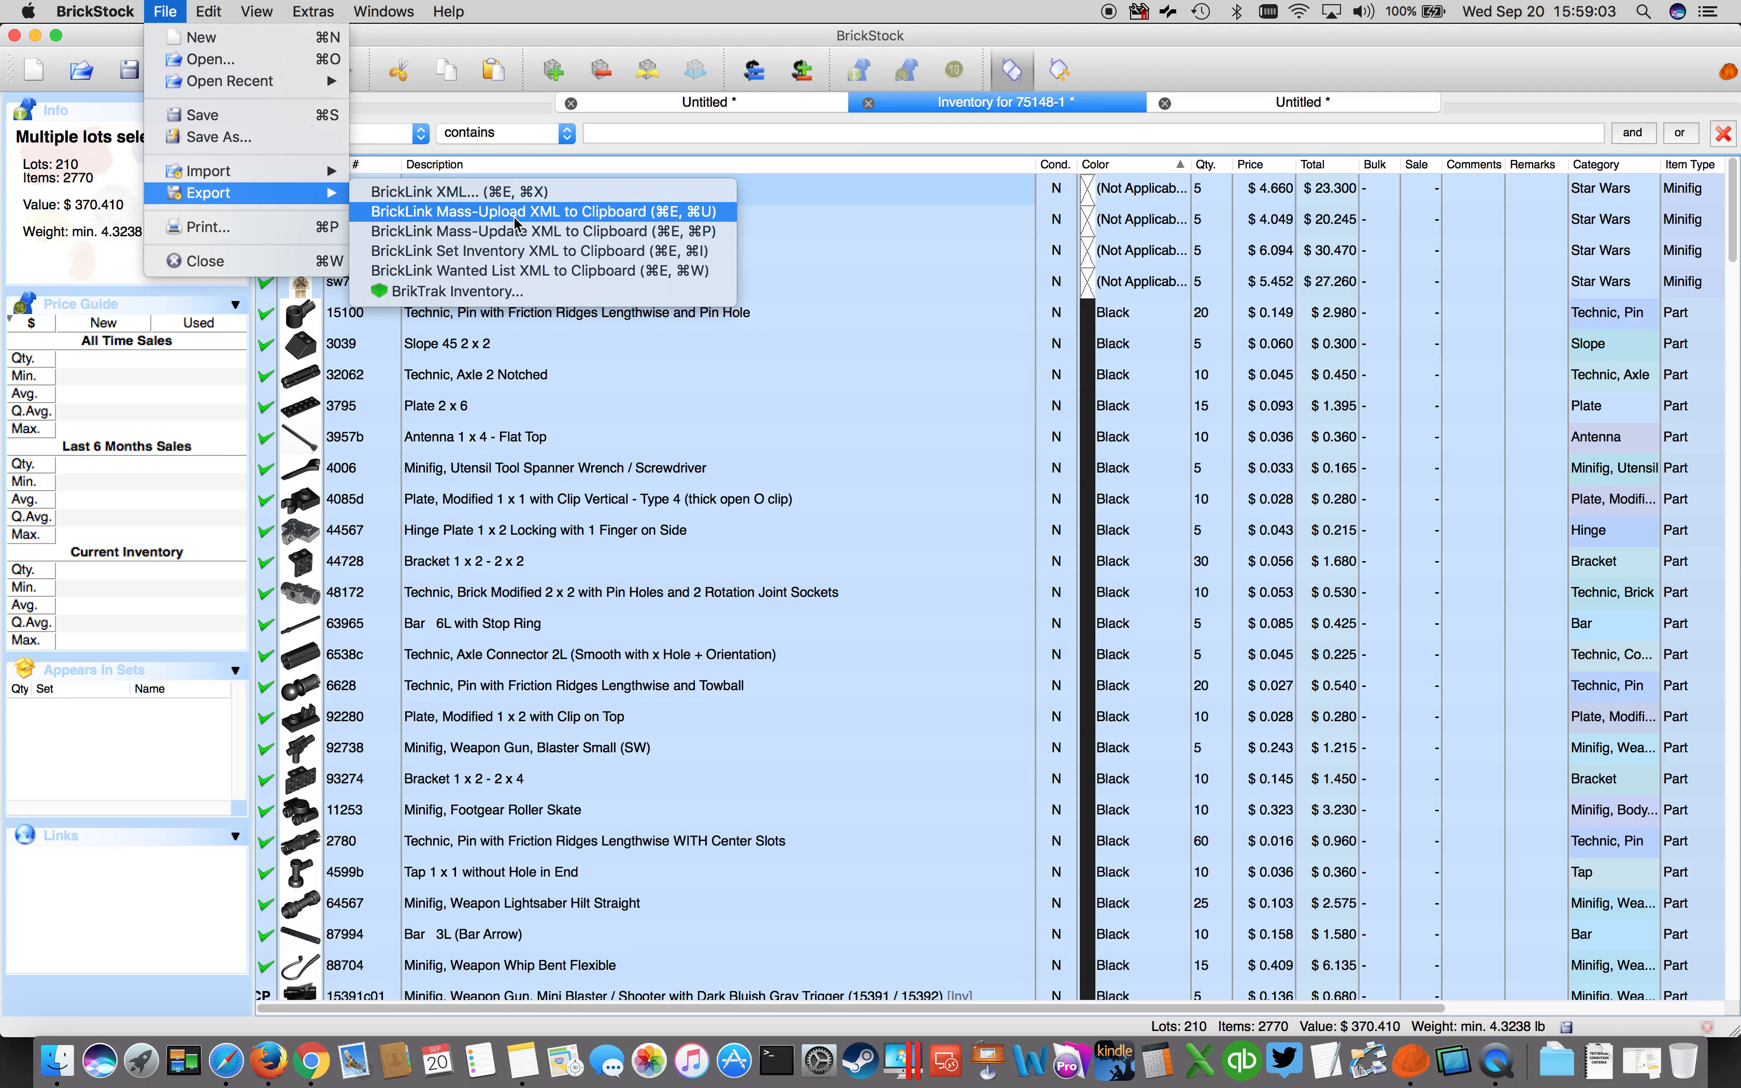
click(515, 215)
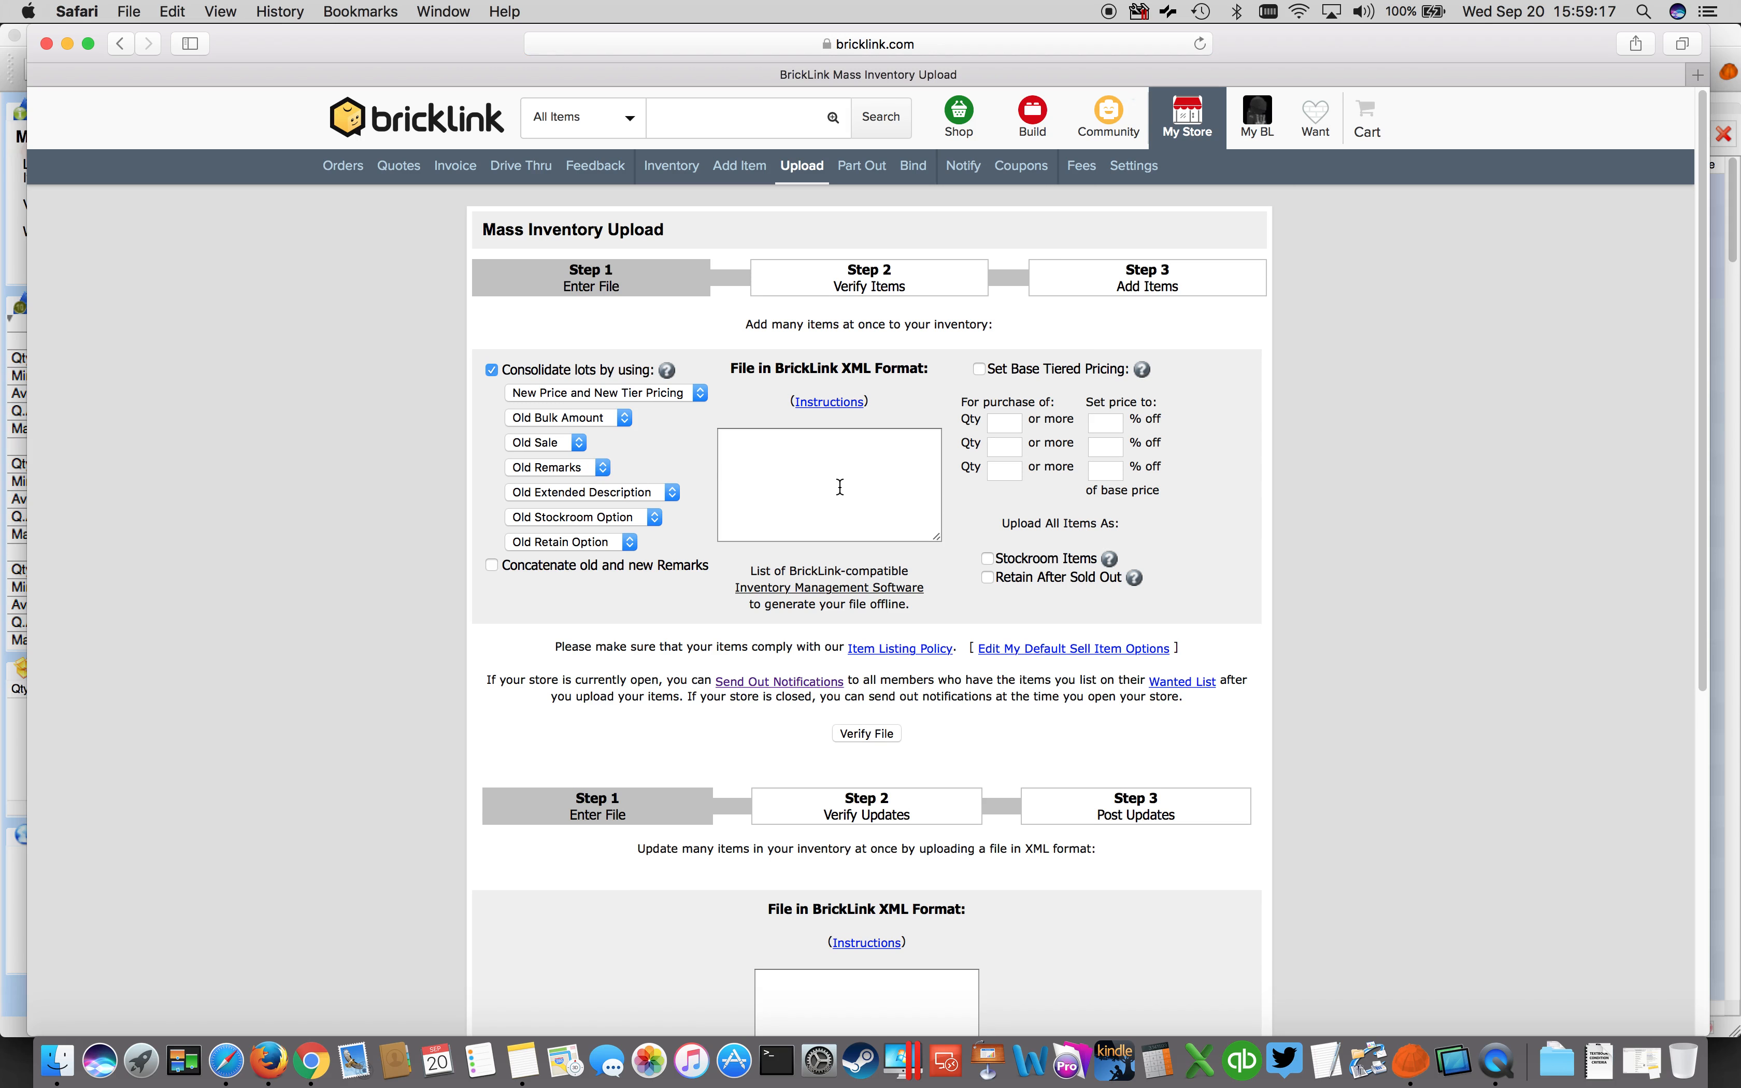
Paste the exported inventory XML into BrickLink's Mass Inventory Upload form for adding items and submit the file for verification.
click(831, 474)
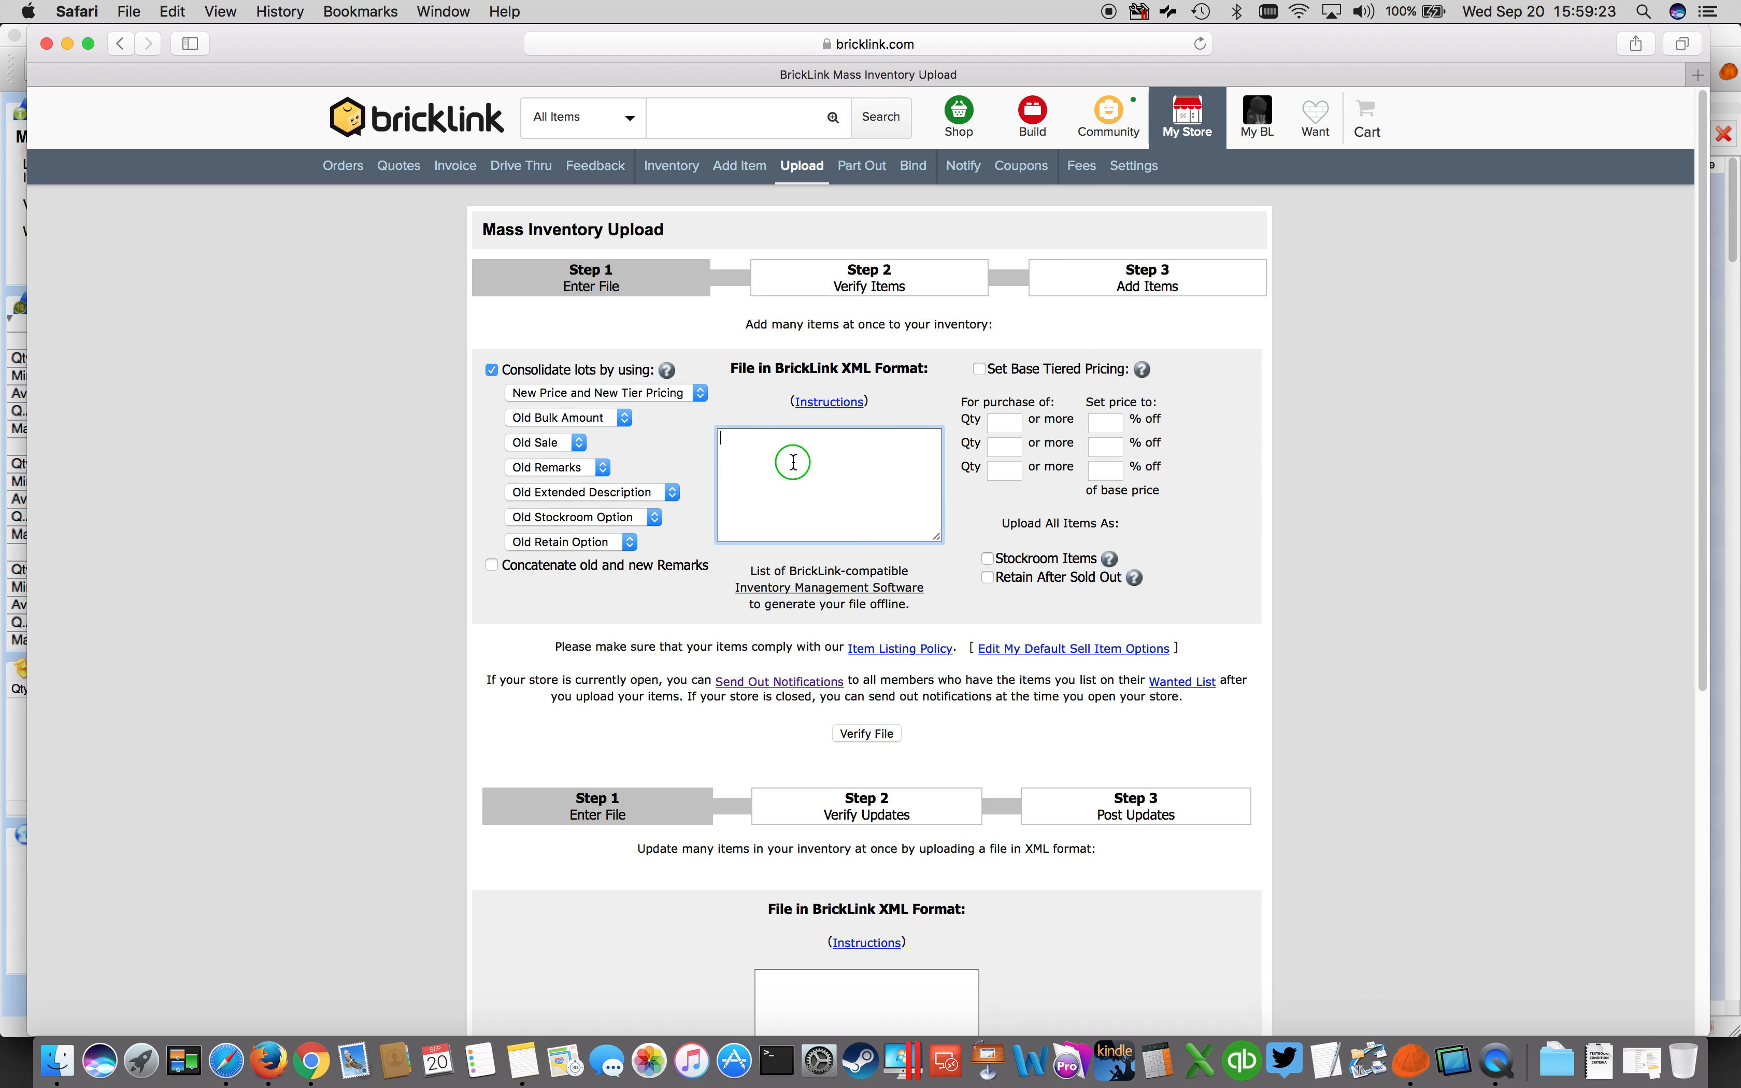
right_click(793, 465)
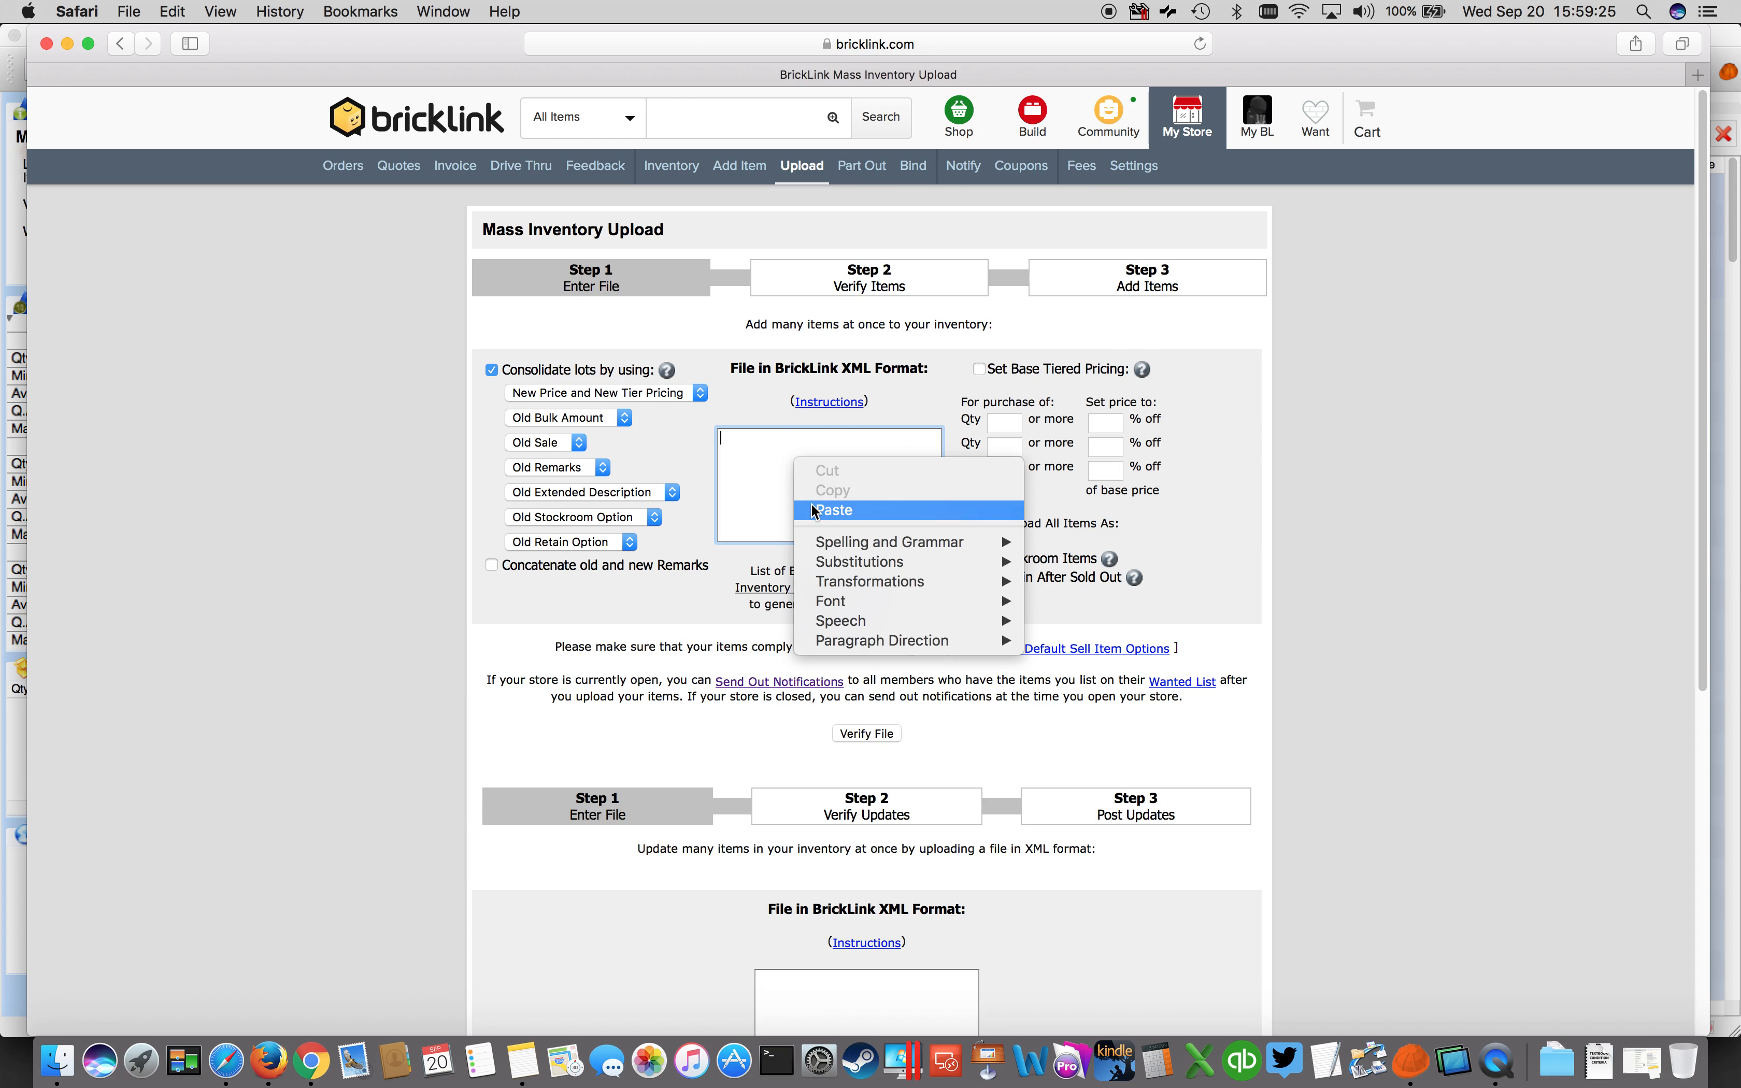
click(834, 509)
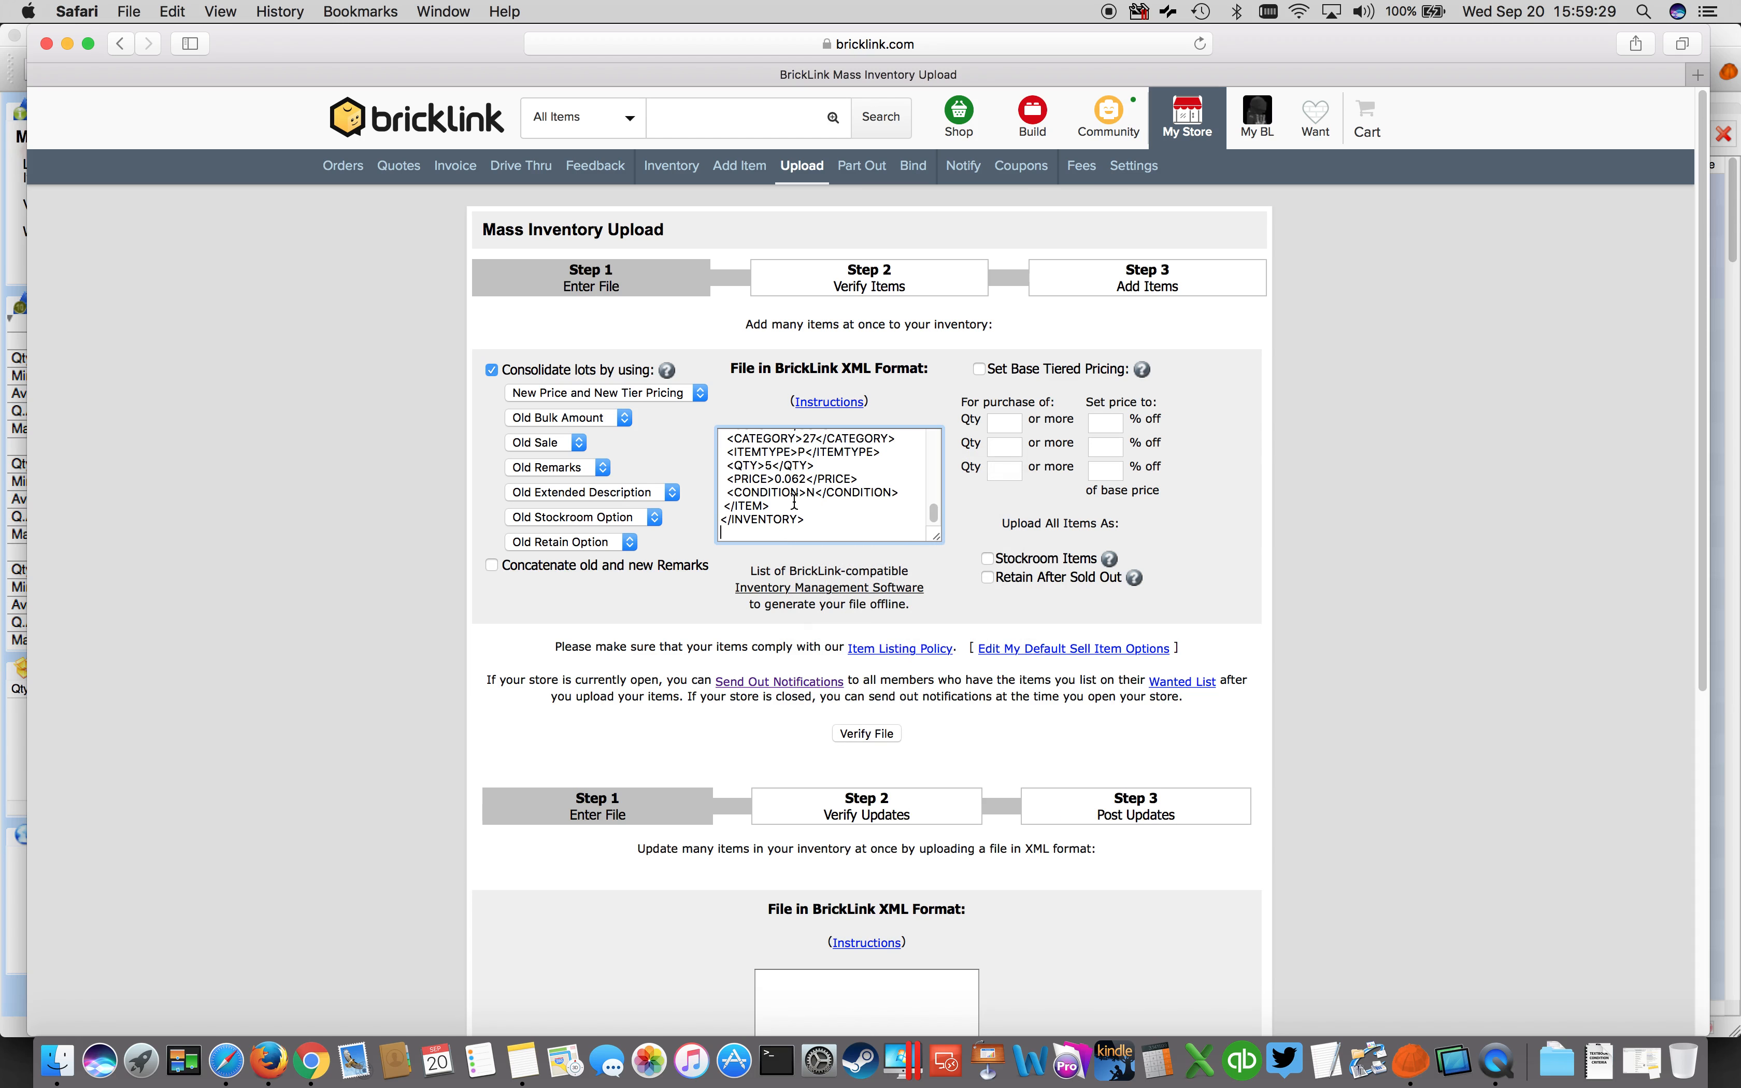
click(846, 734)
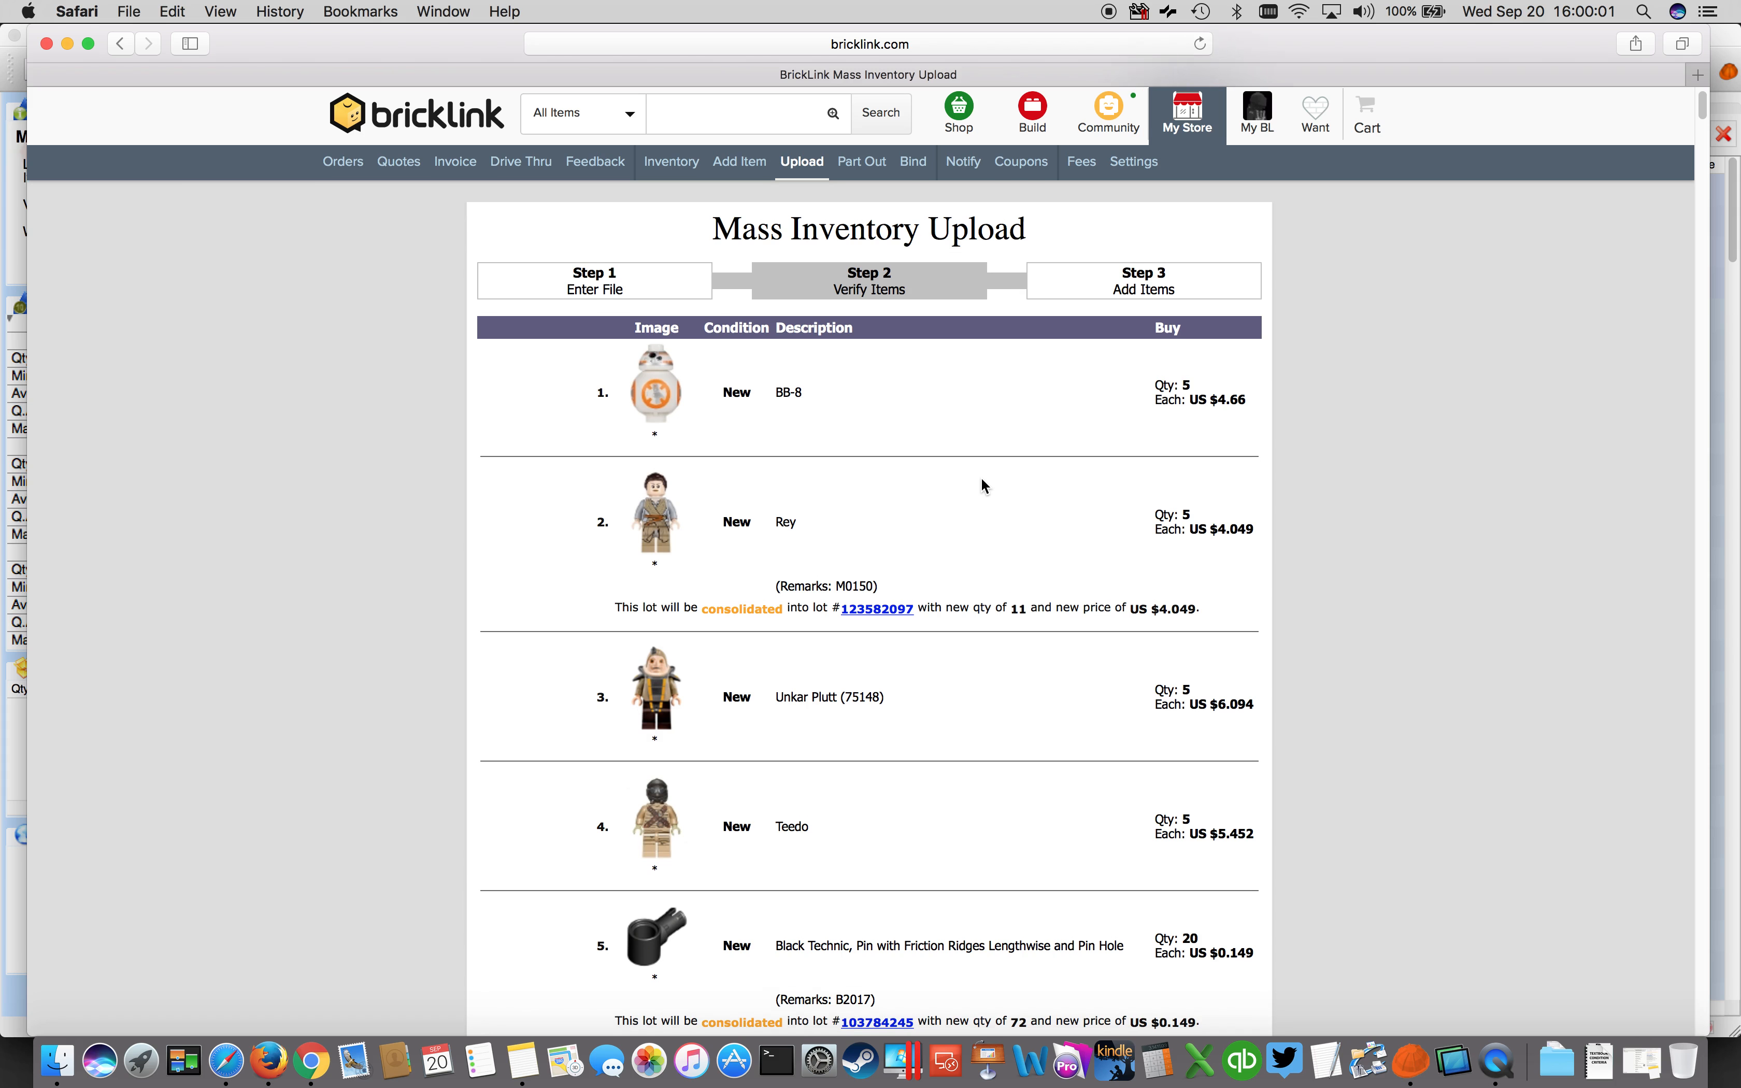
Review the verification list of uploaded items, checking quantities, prices and which lots get consolidated into existing store lots.
scroll(979, 483, down, 5)
scroll(987, 484, down, 5)
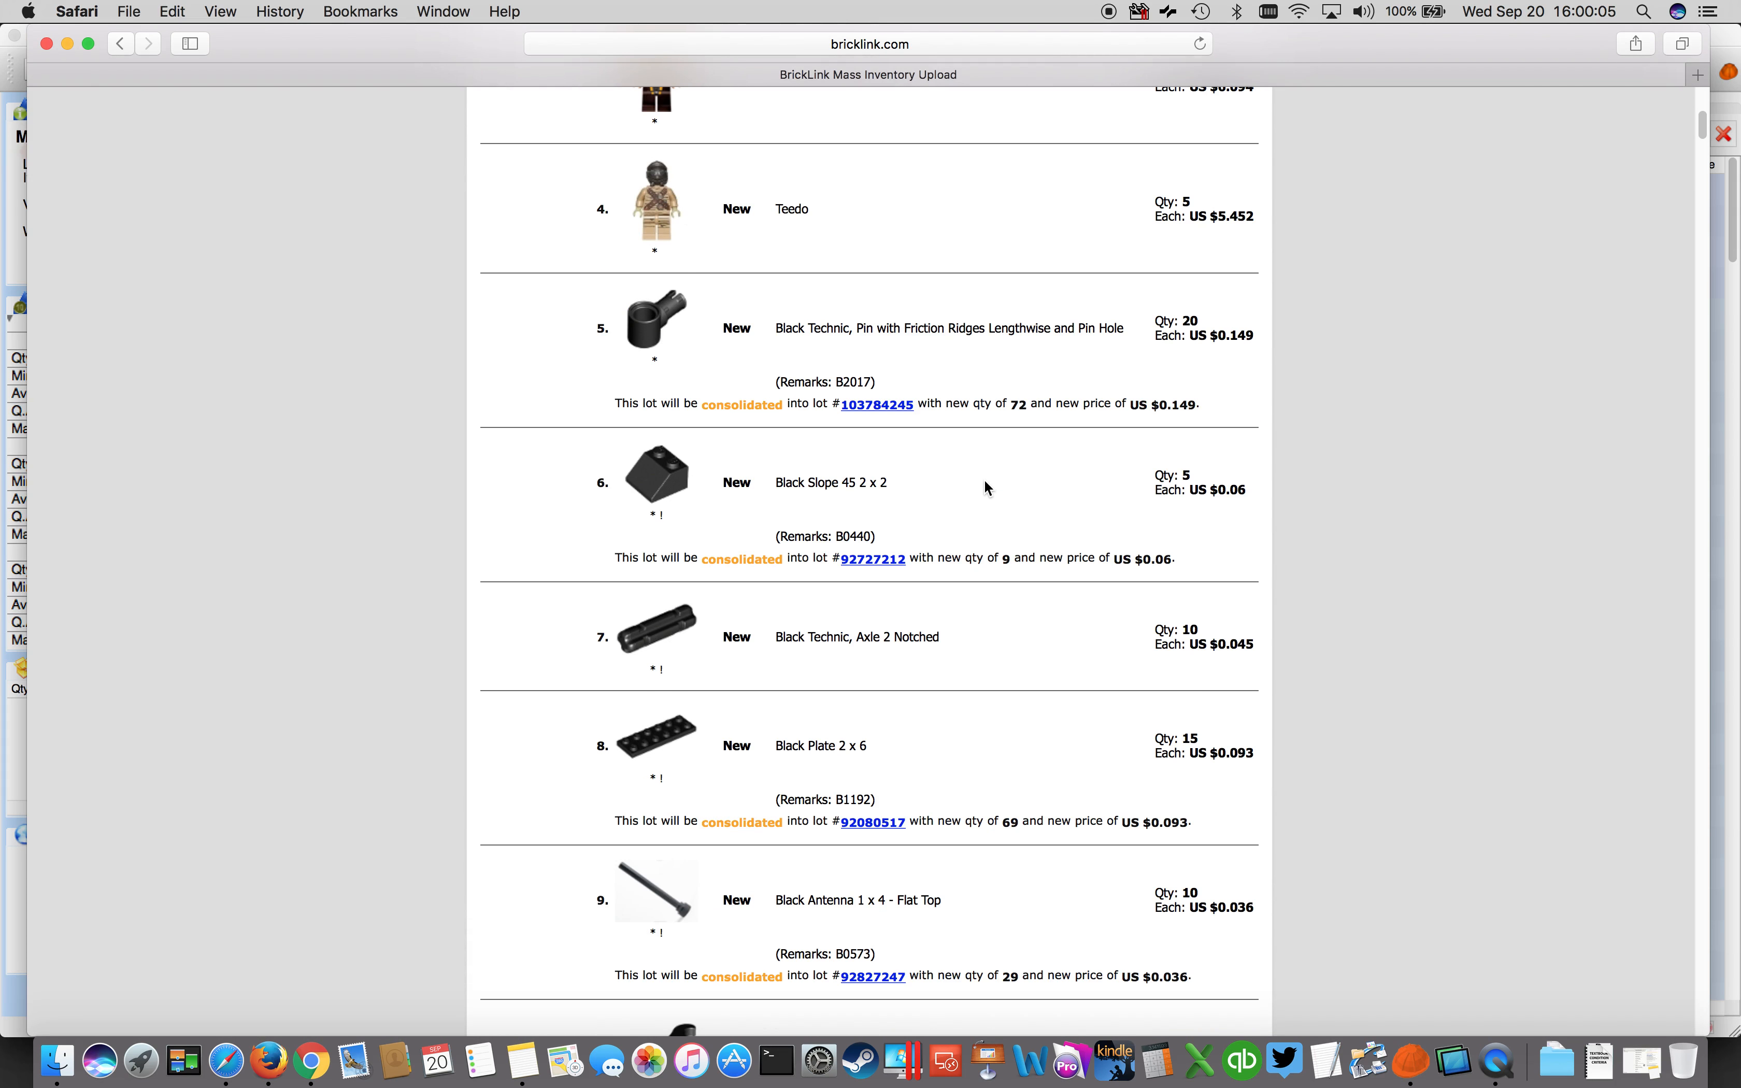
scroll(1077, 608, down, 1)
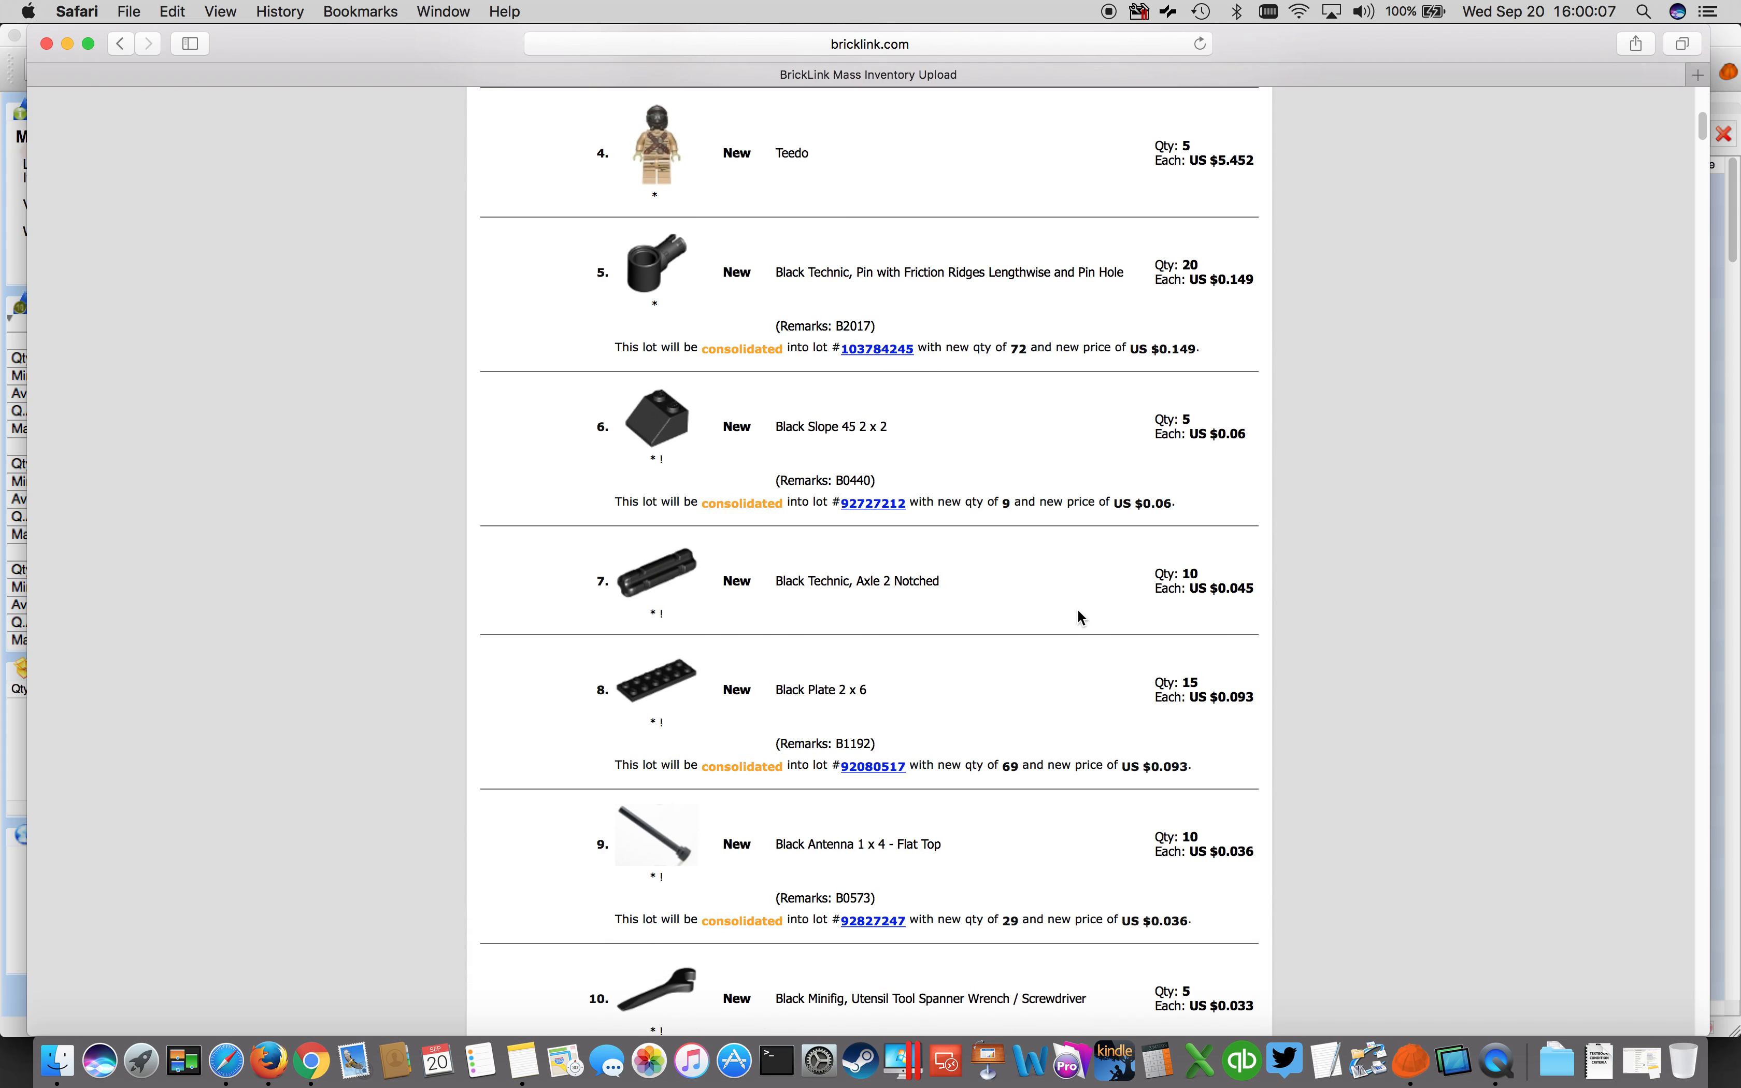
scroll(1076, 608, down, 5)
scroll(1077, 611, down, 6)
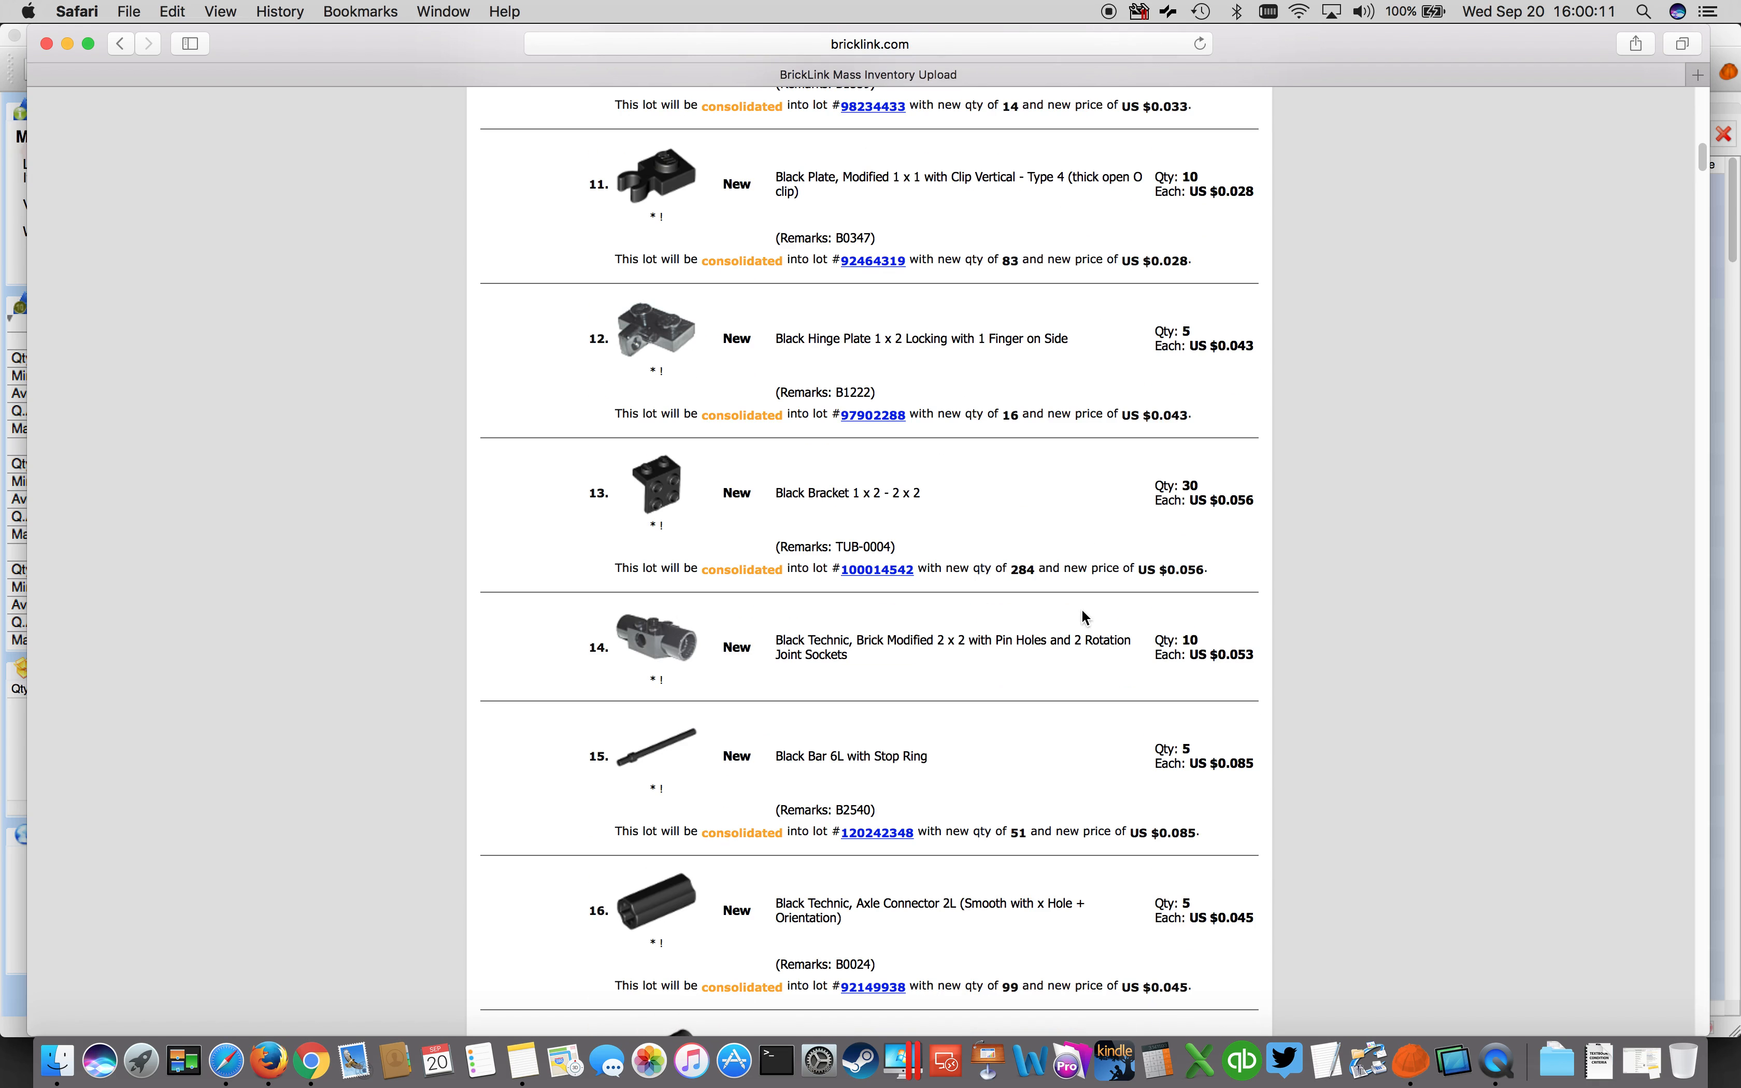
scroll(1083, 612, down, 9)
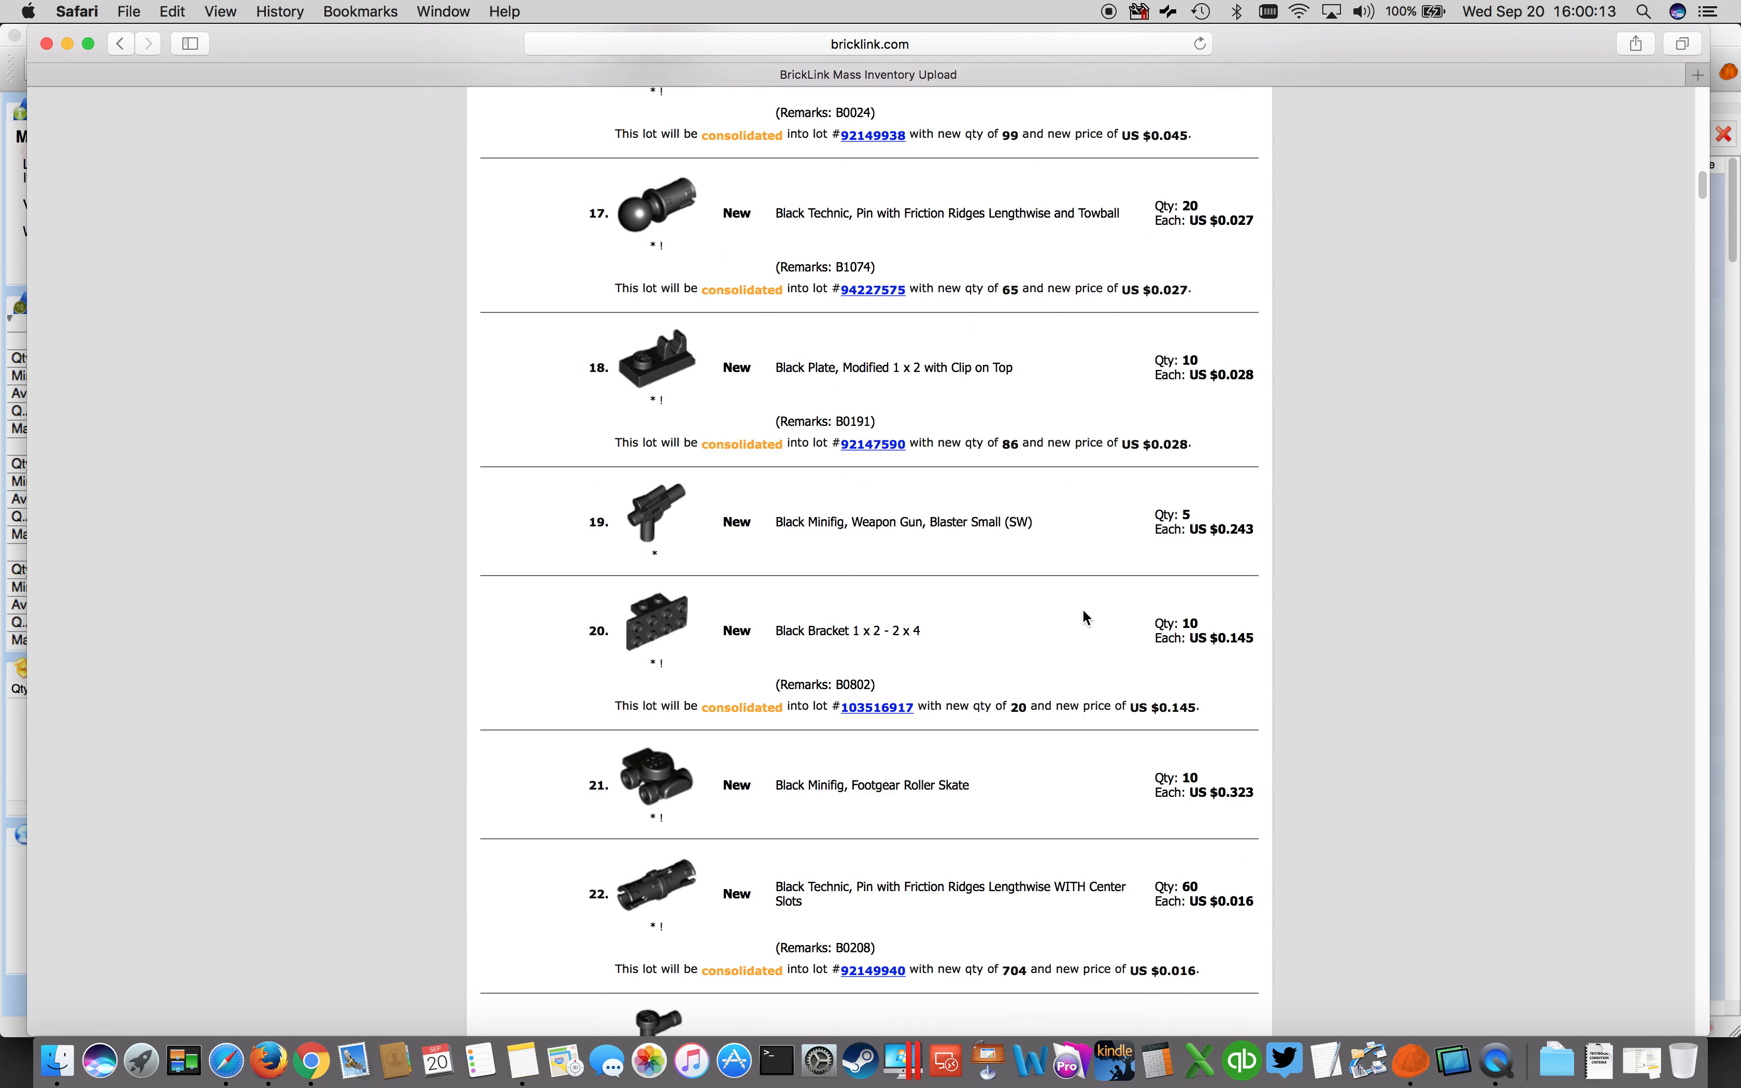
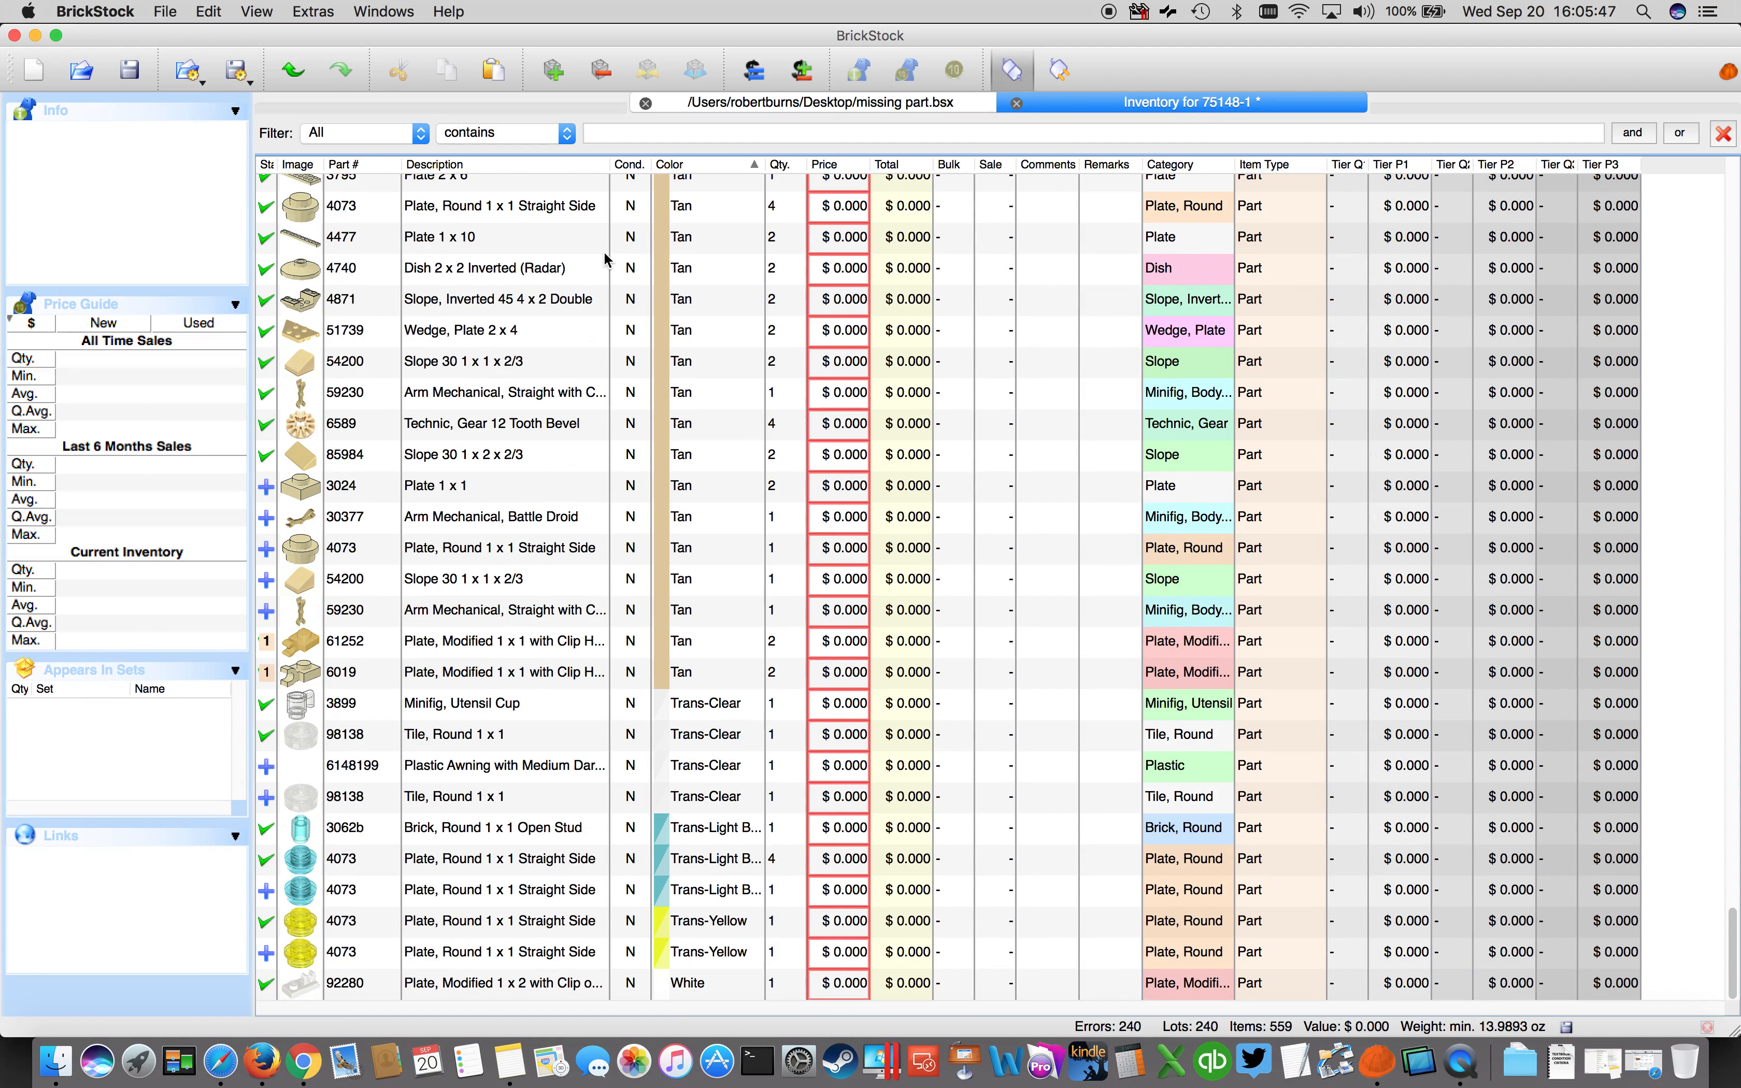
Look up the Plastic Awning's catalog item number on BrickLink and search BrickStock's Add Item dialog for part 26337 across all categories.
click(554, 70)
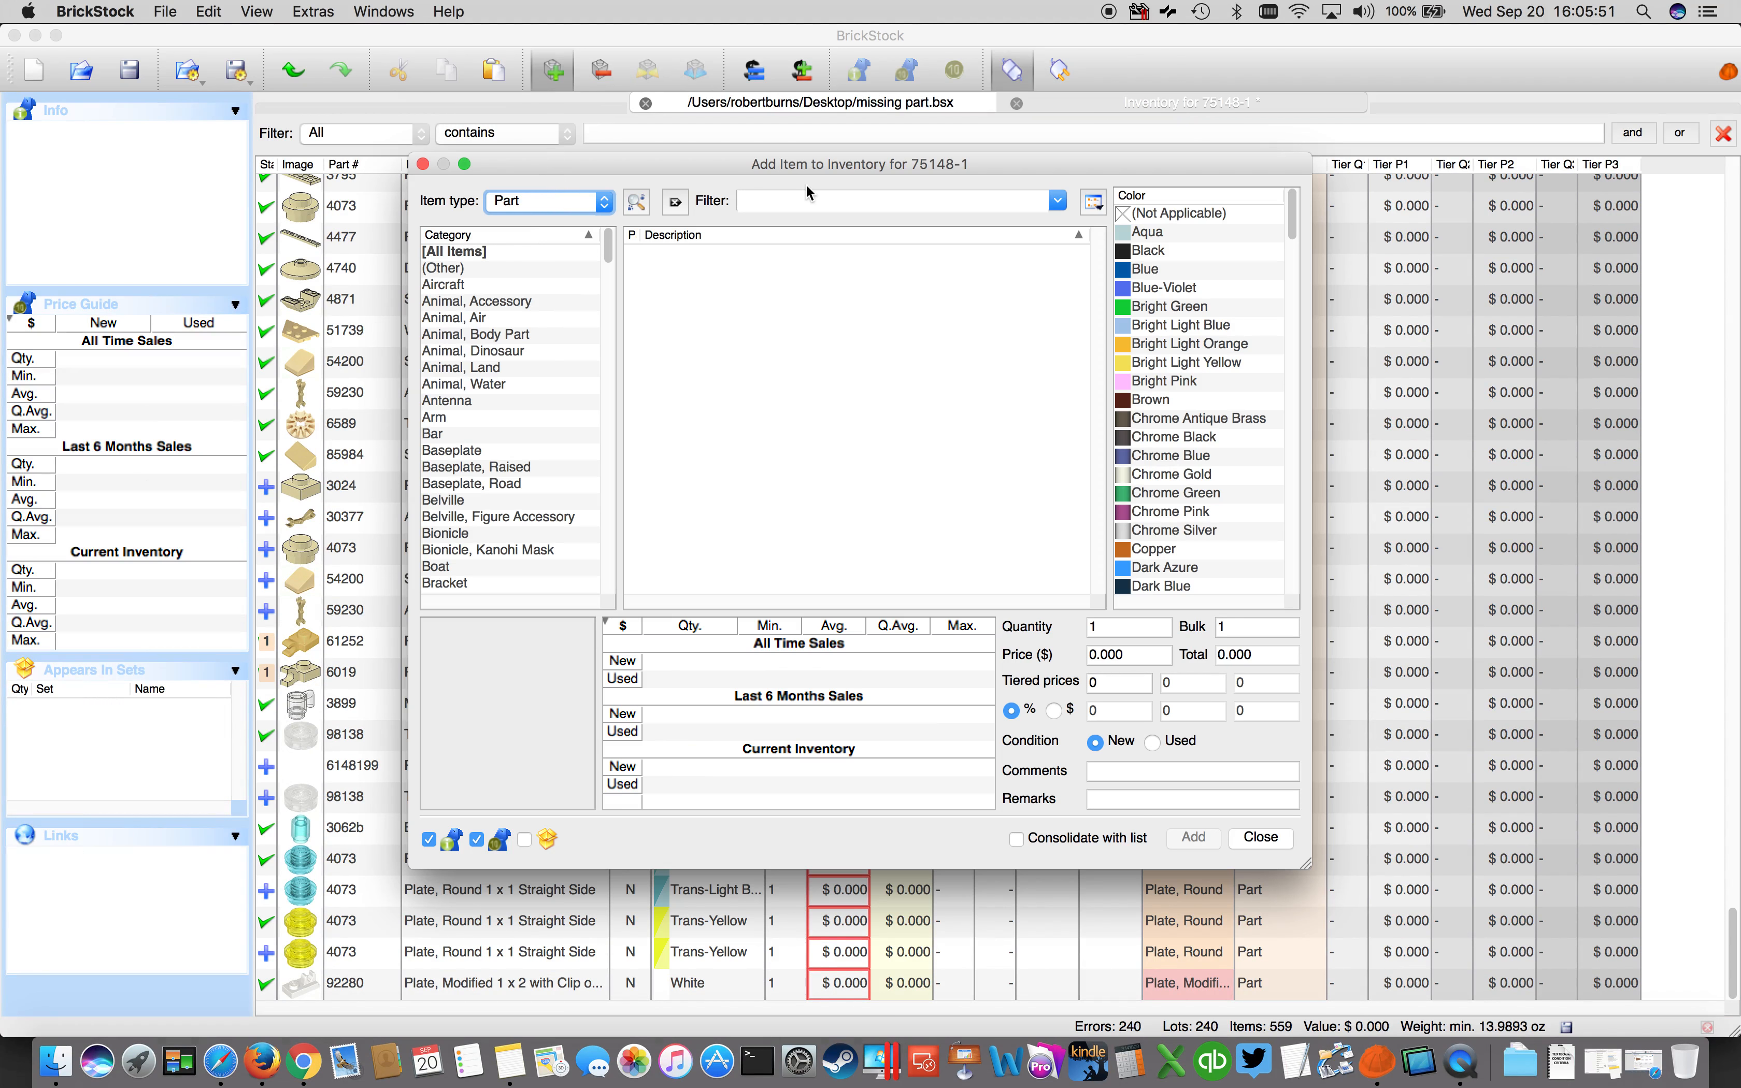
click(1632, 1071)
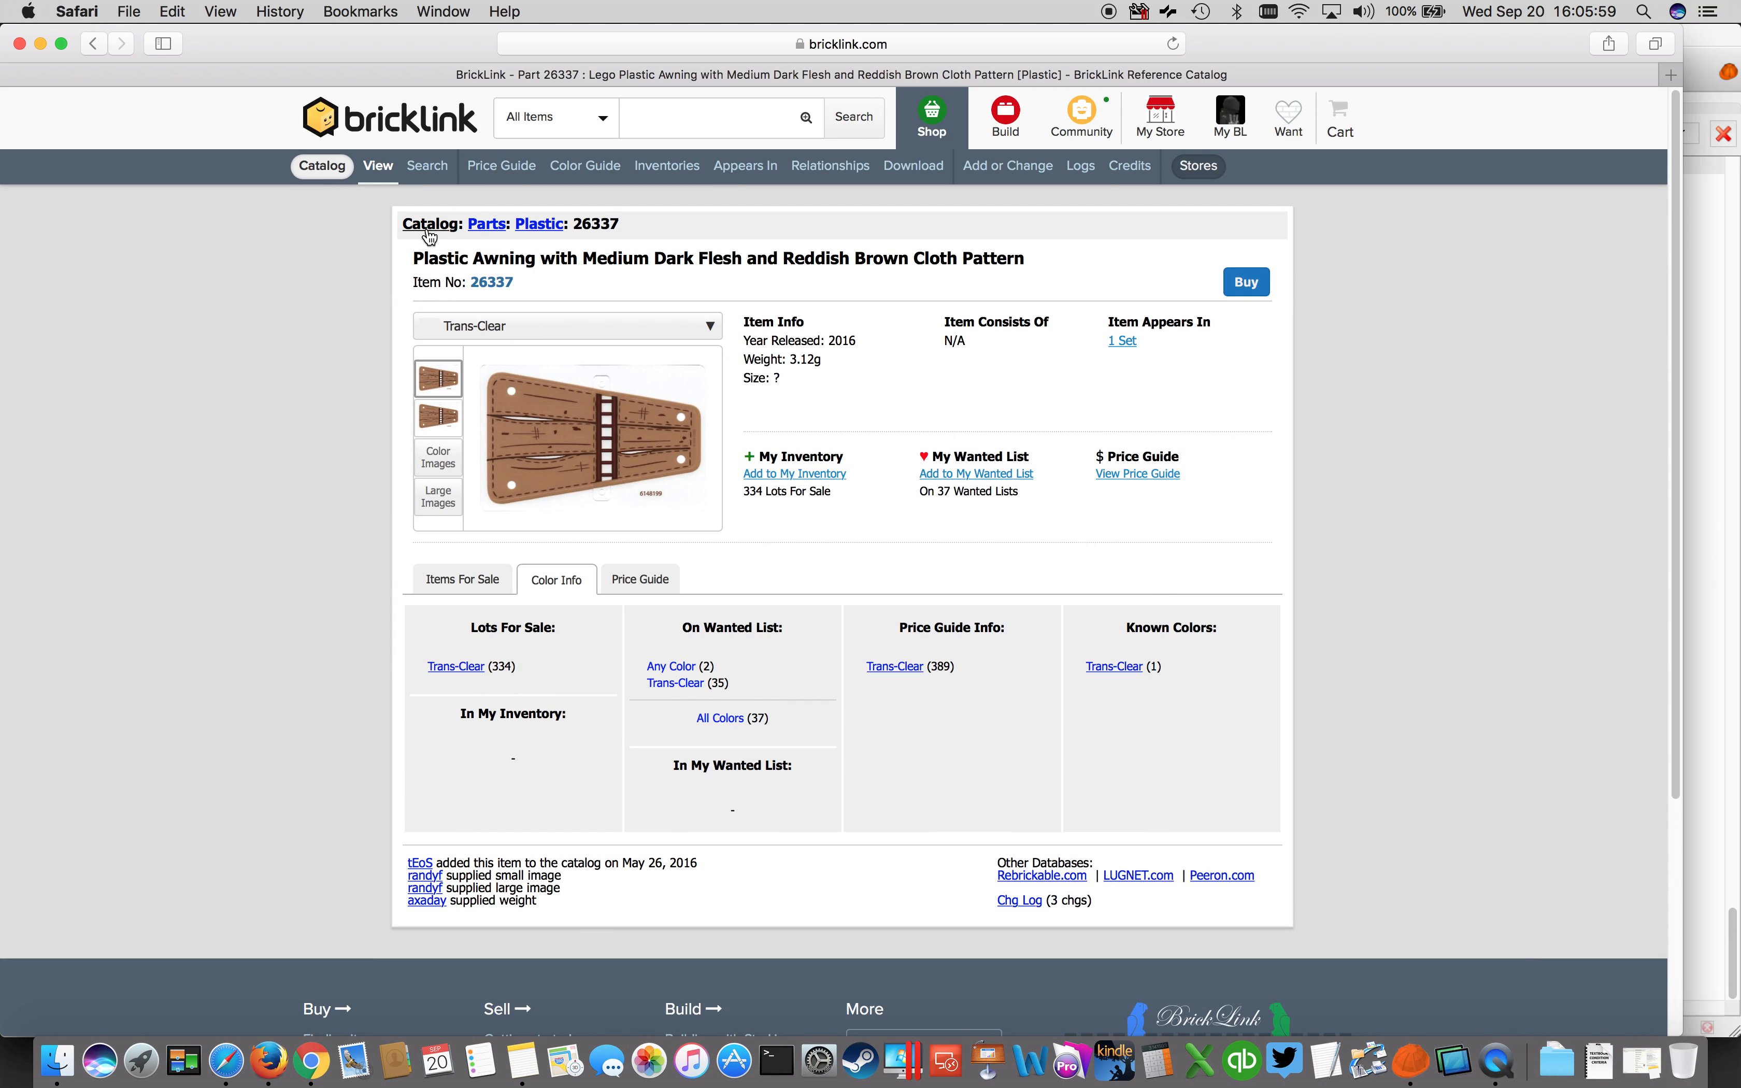
click(41, 44)
click(852, 207)
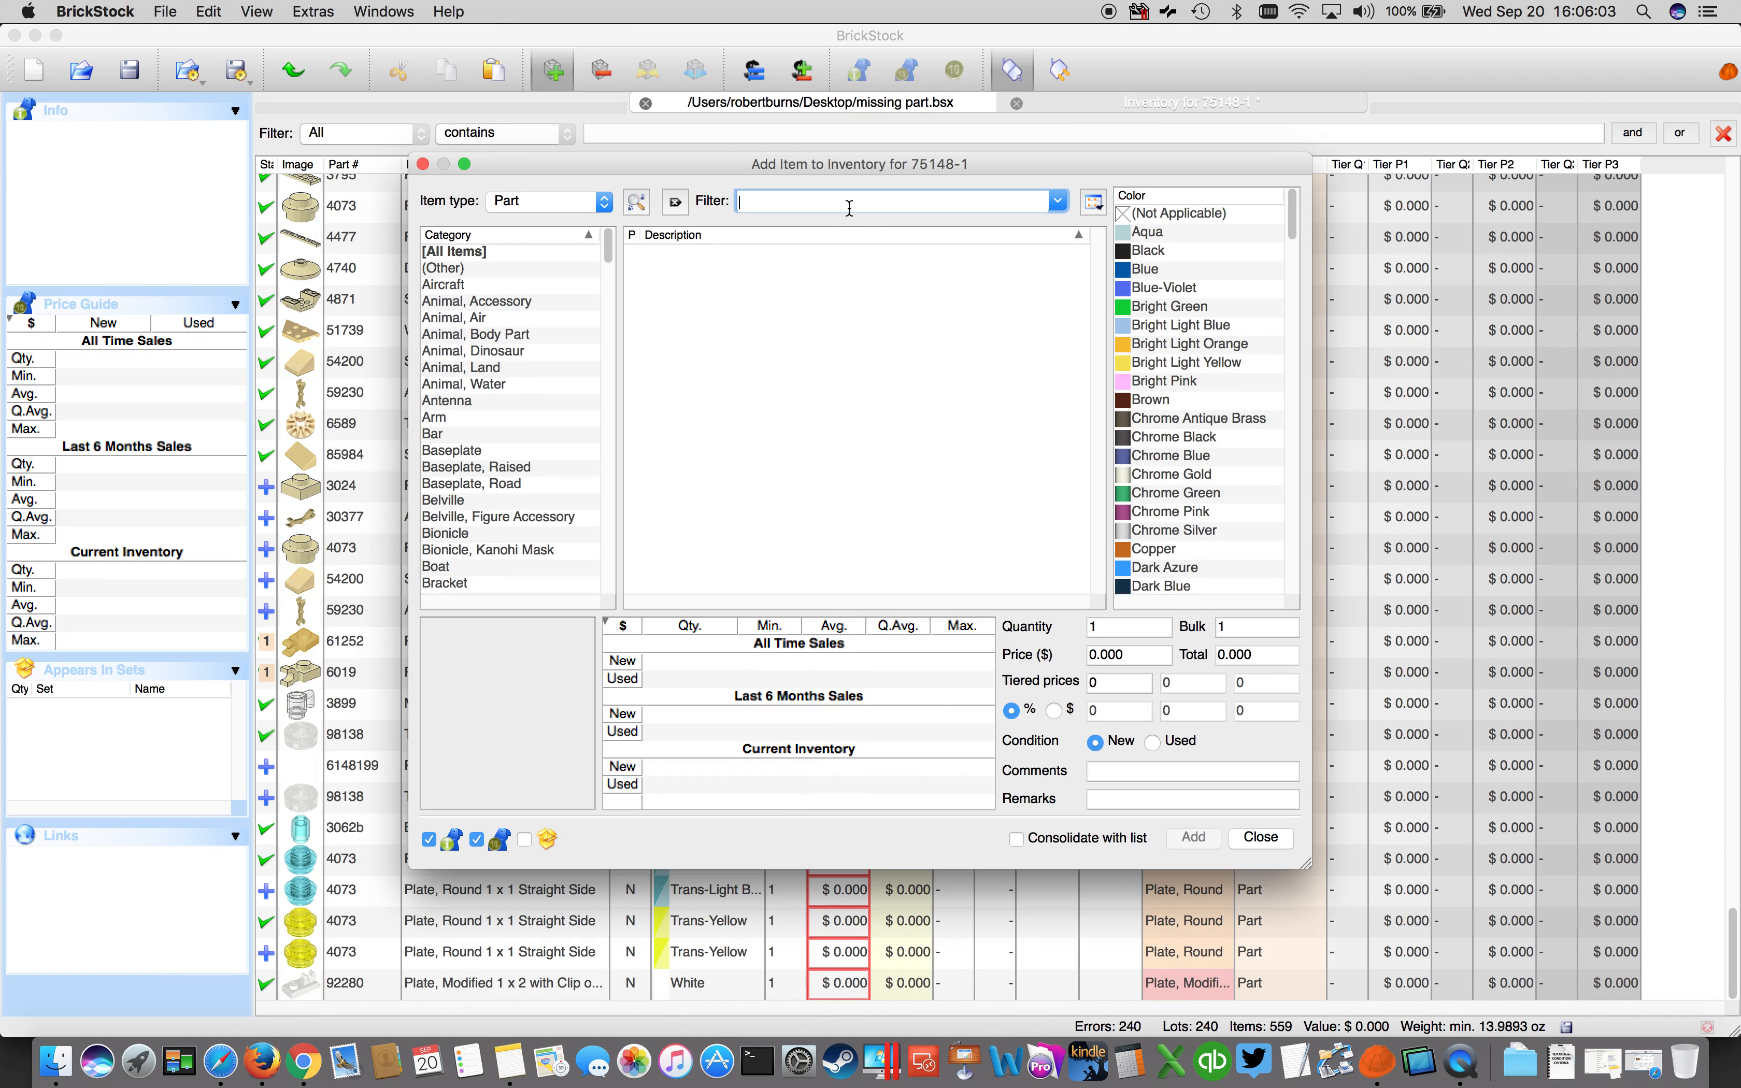
text(29337)
click(1648, 1061)
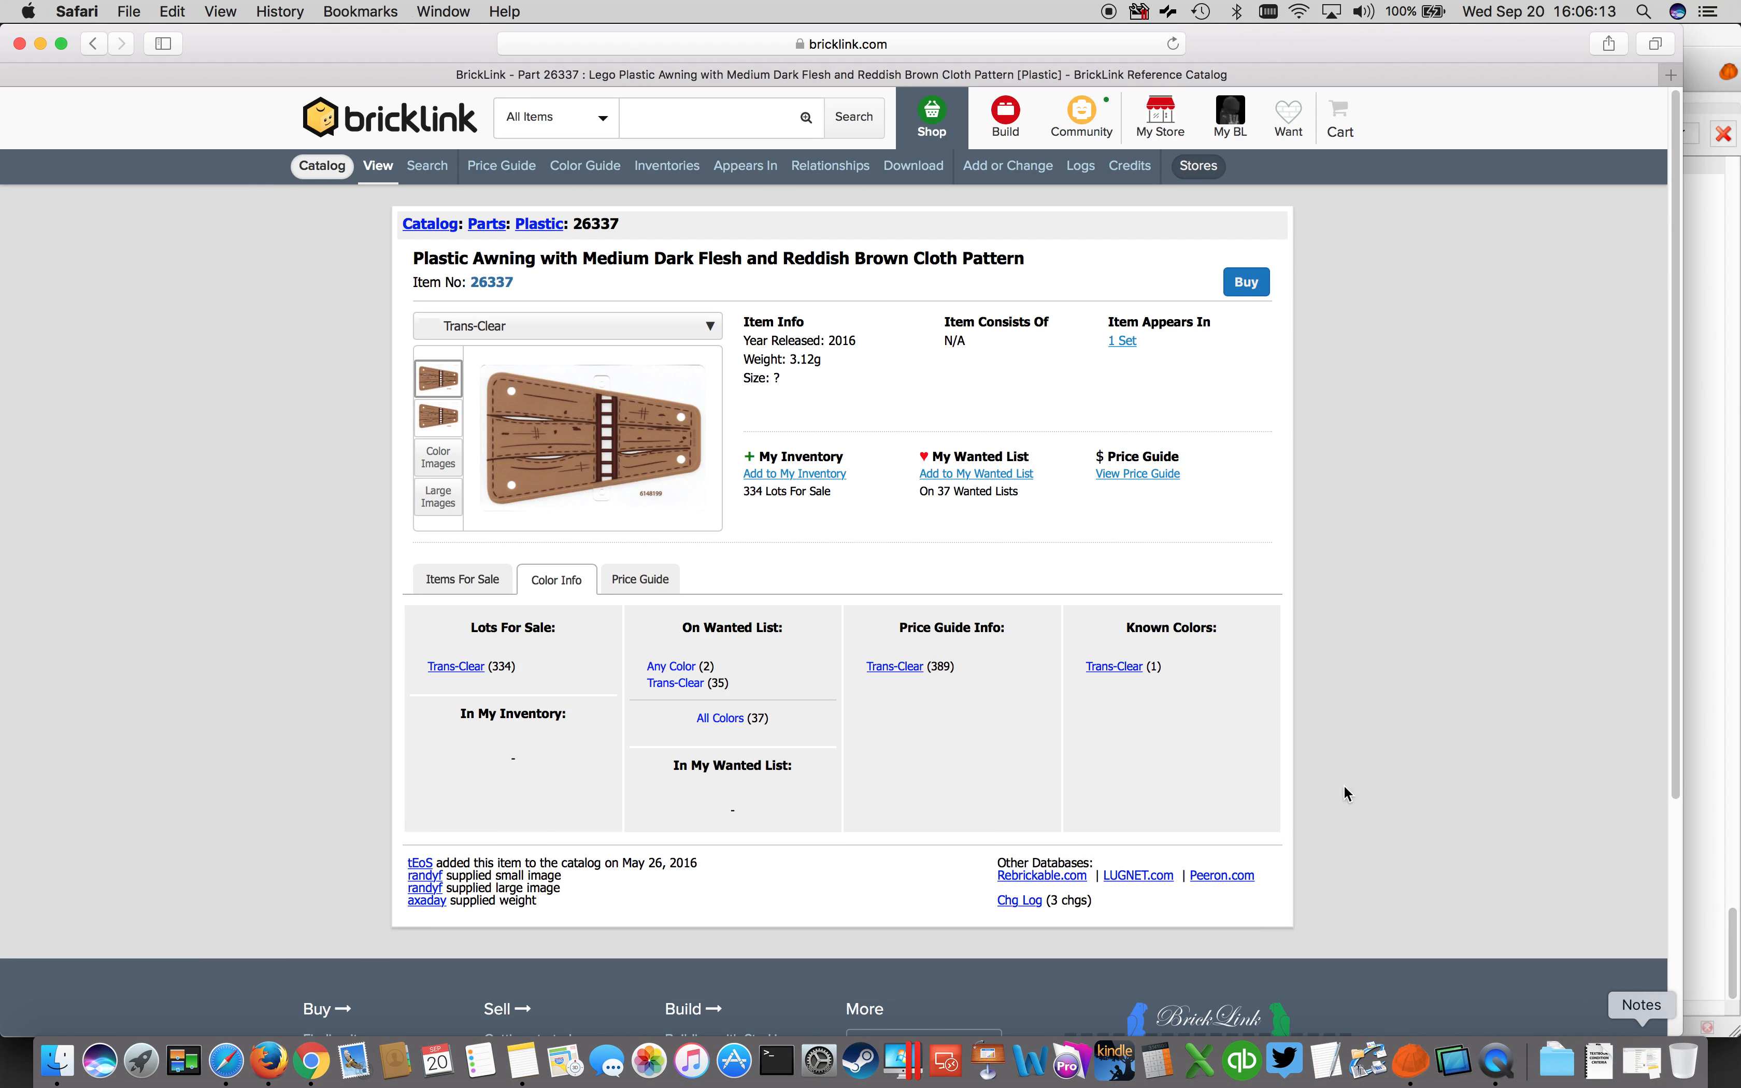
click(45, 43)
click(819, 454)
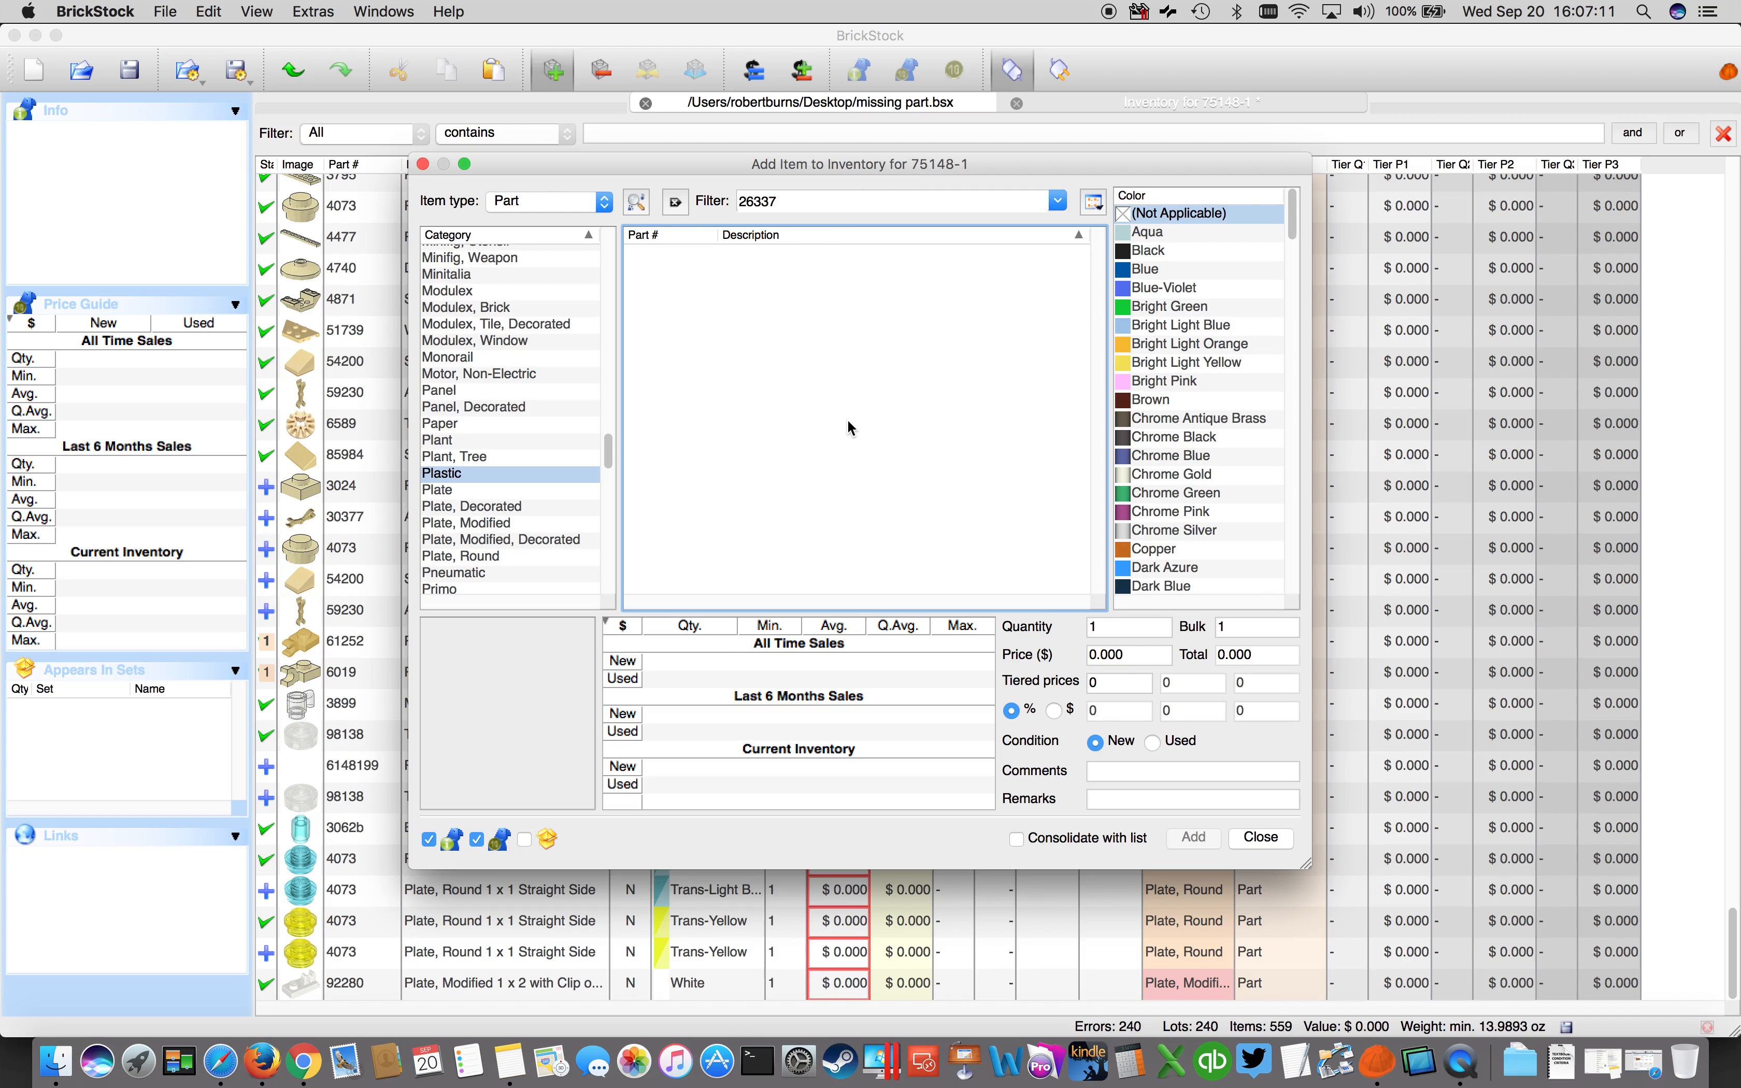
drag(616, 451, 595, 202)
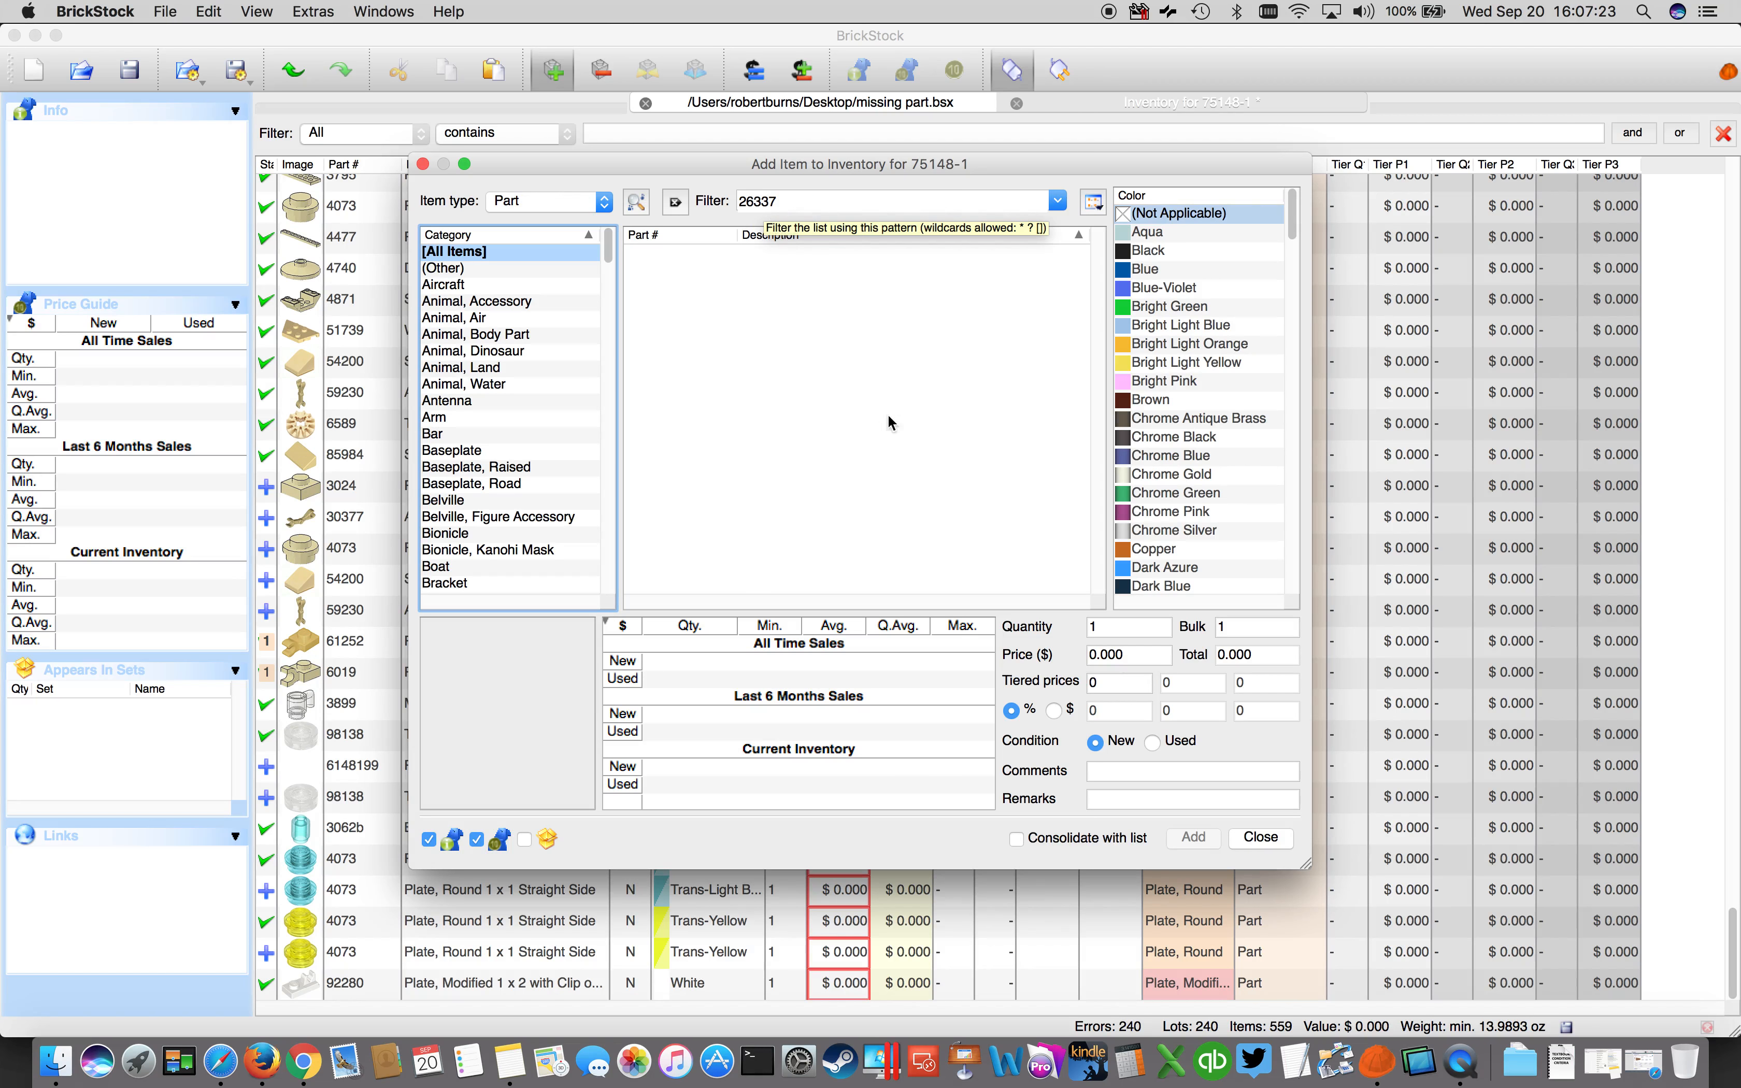
Start a BrickLink sell listing for part 26337 from its catalog page and set the quantity to 5.
click(1658, 1072)
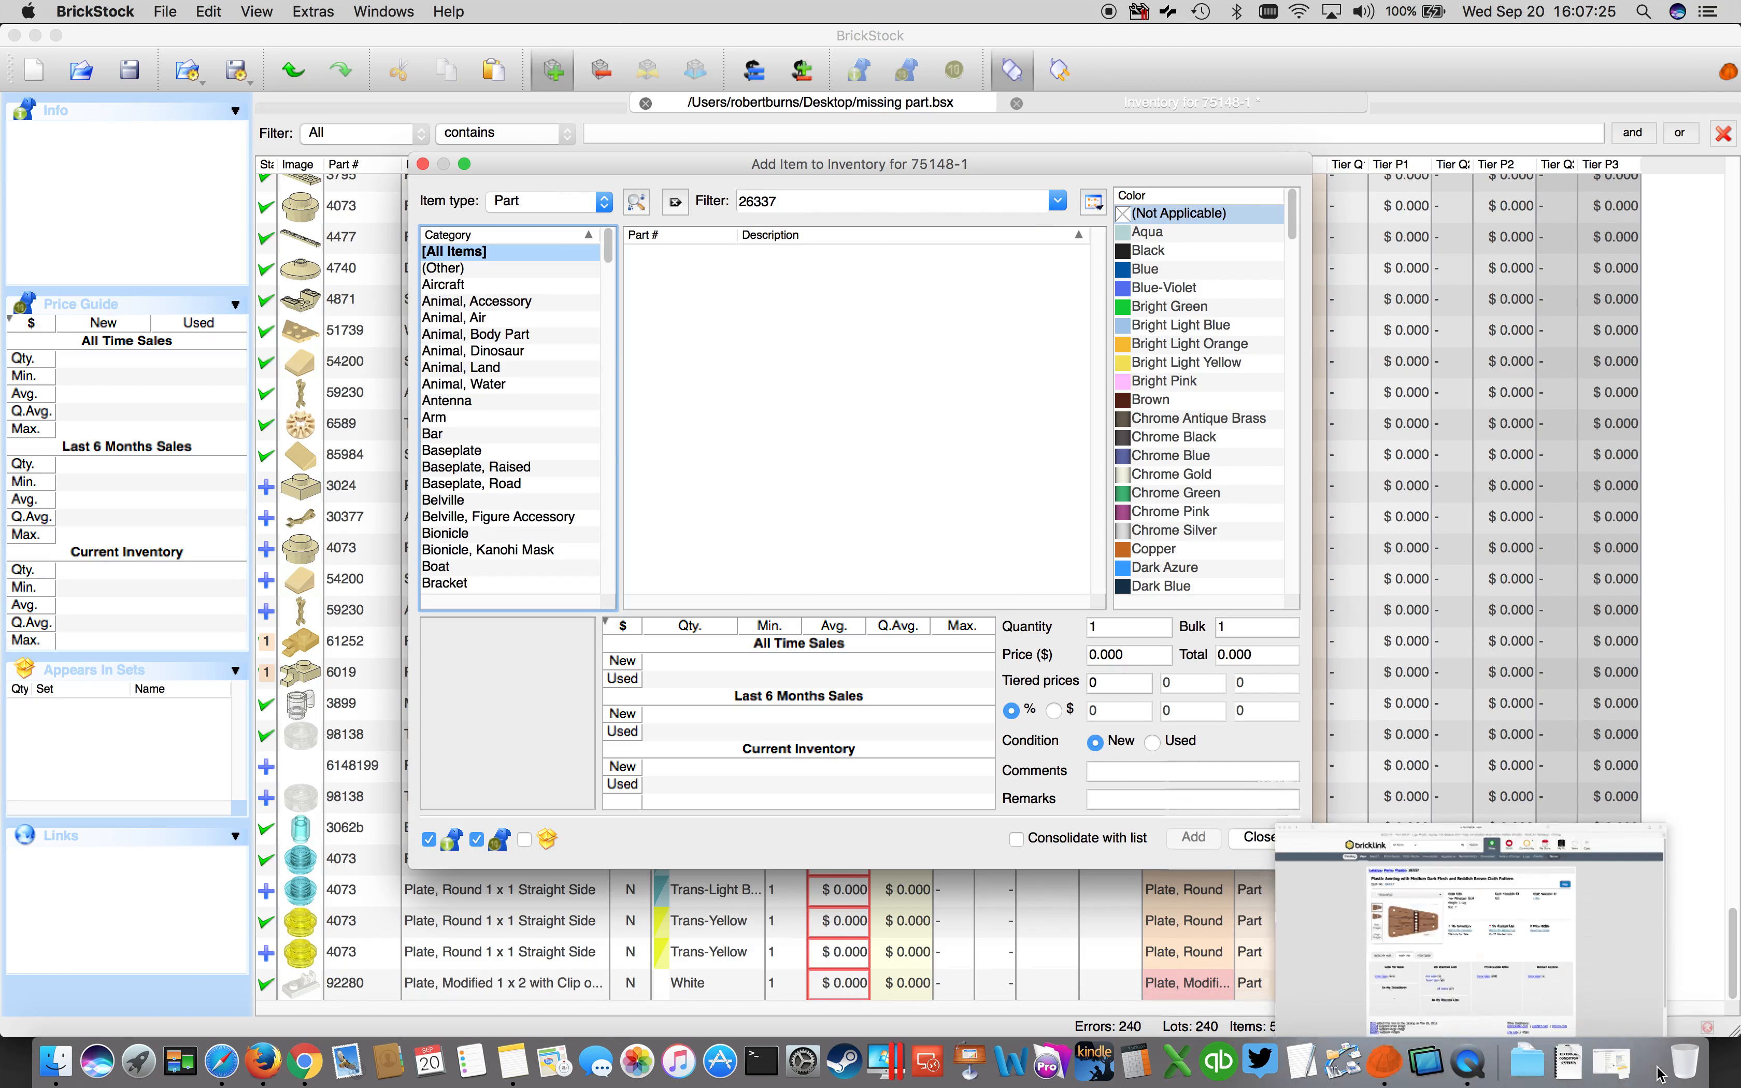
click(795, 474)
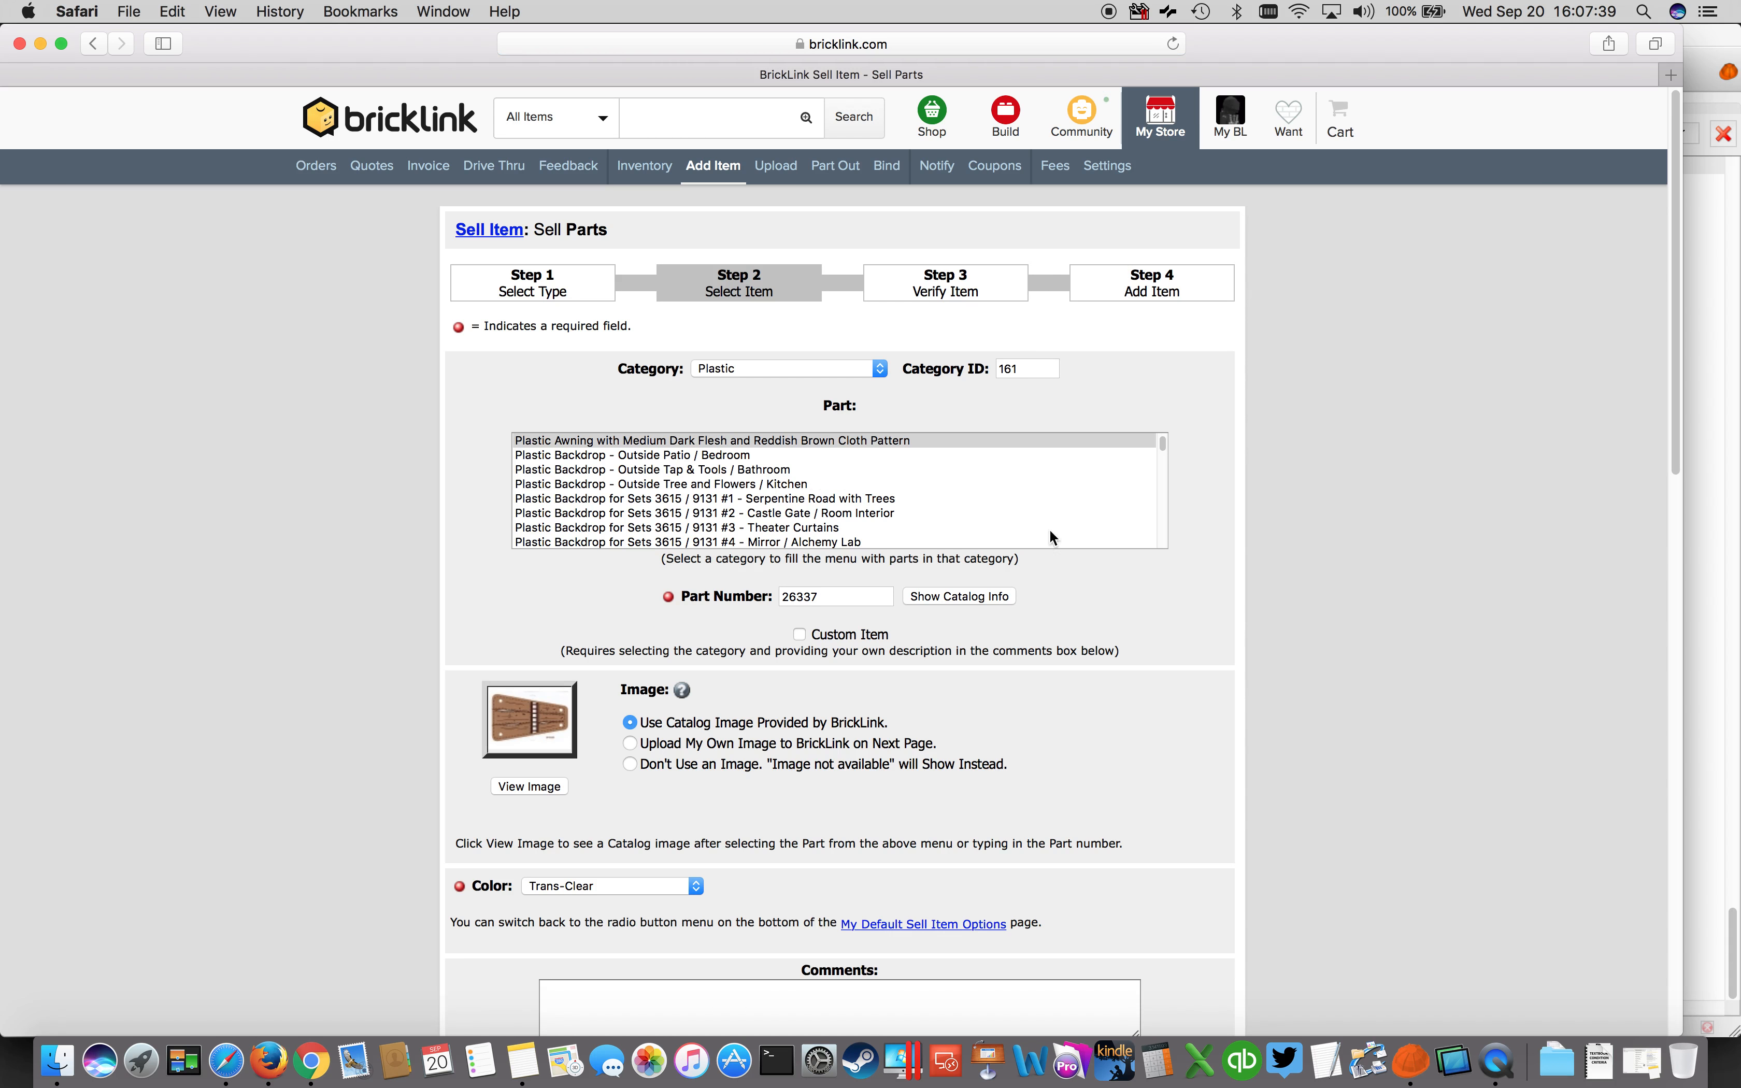
scroll(1026, 541, down, 2)
scroll(1022, 539, up, 2)
drag(1678, 291, 1688, 507)
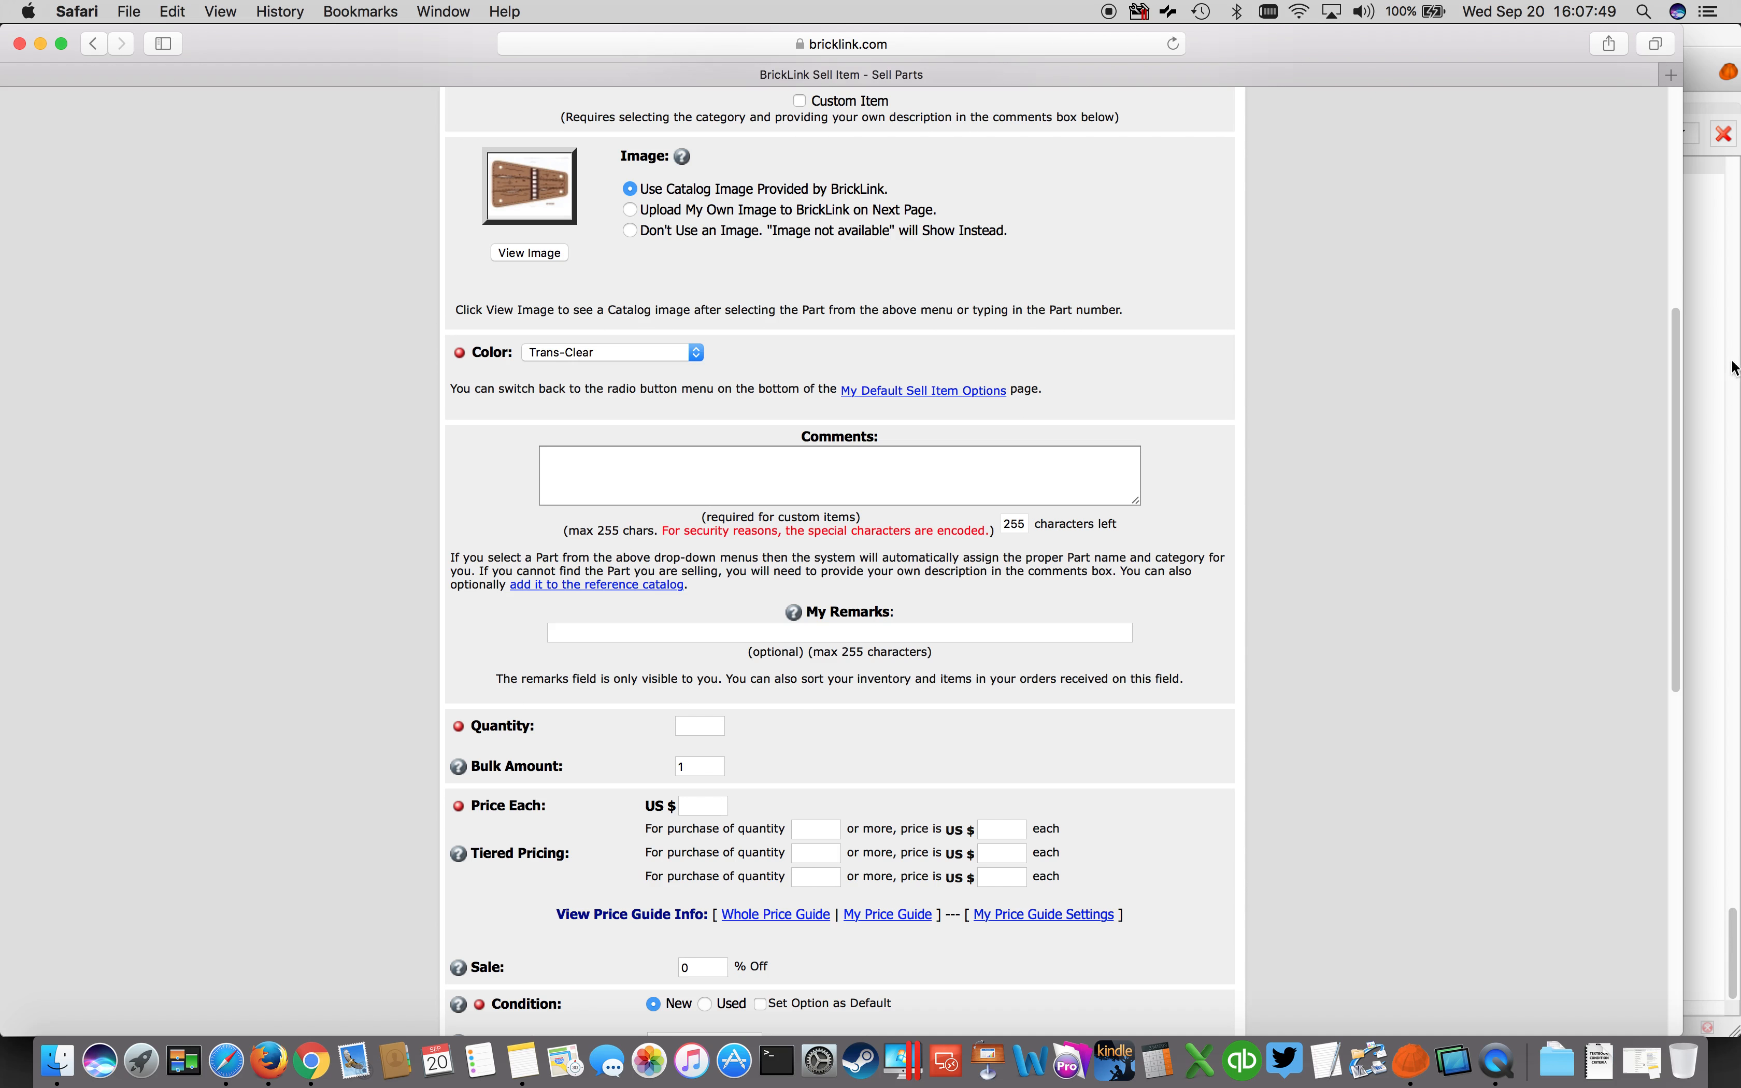
drag(1678, 367, 1680, 461)
click(705, 528)
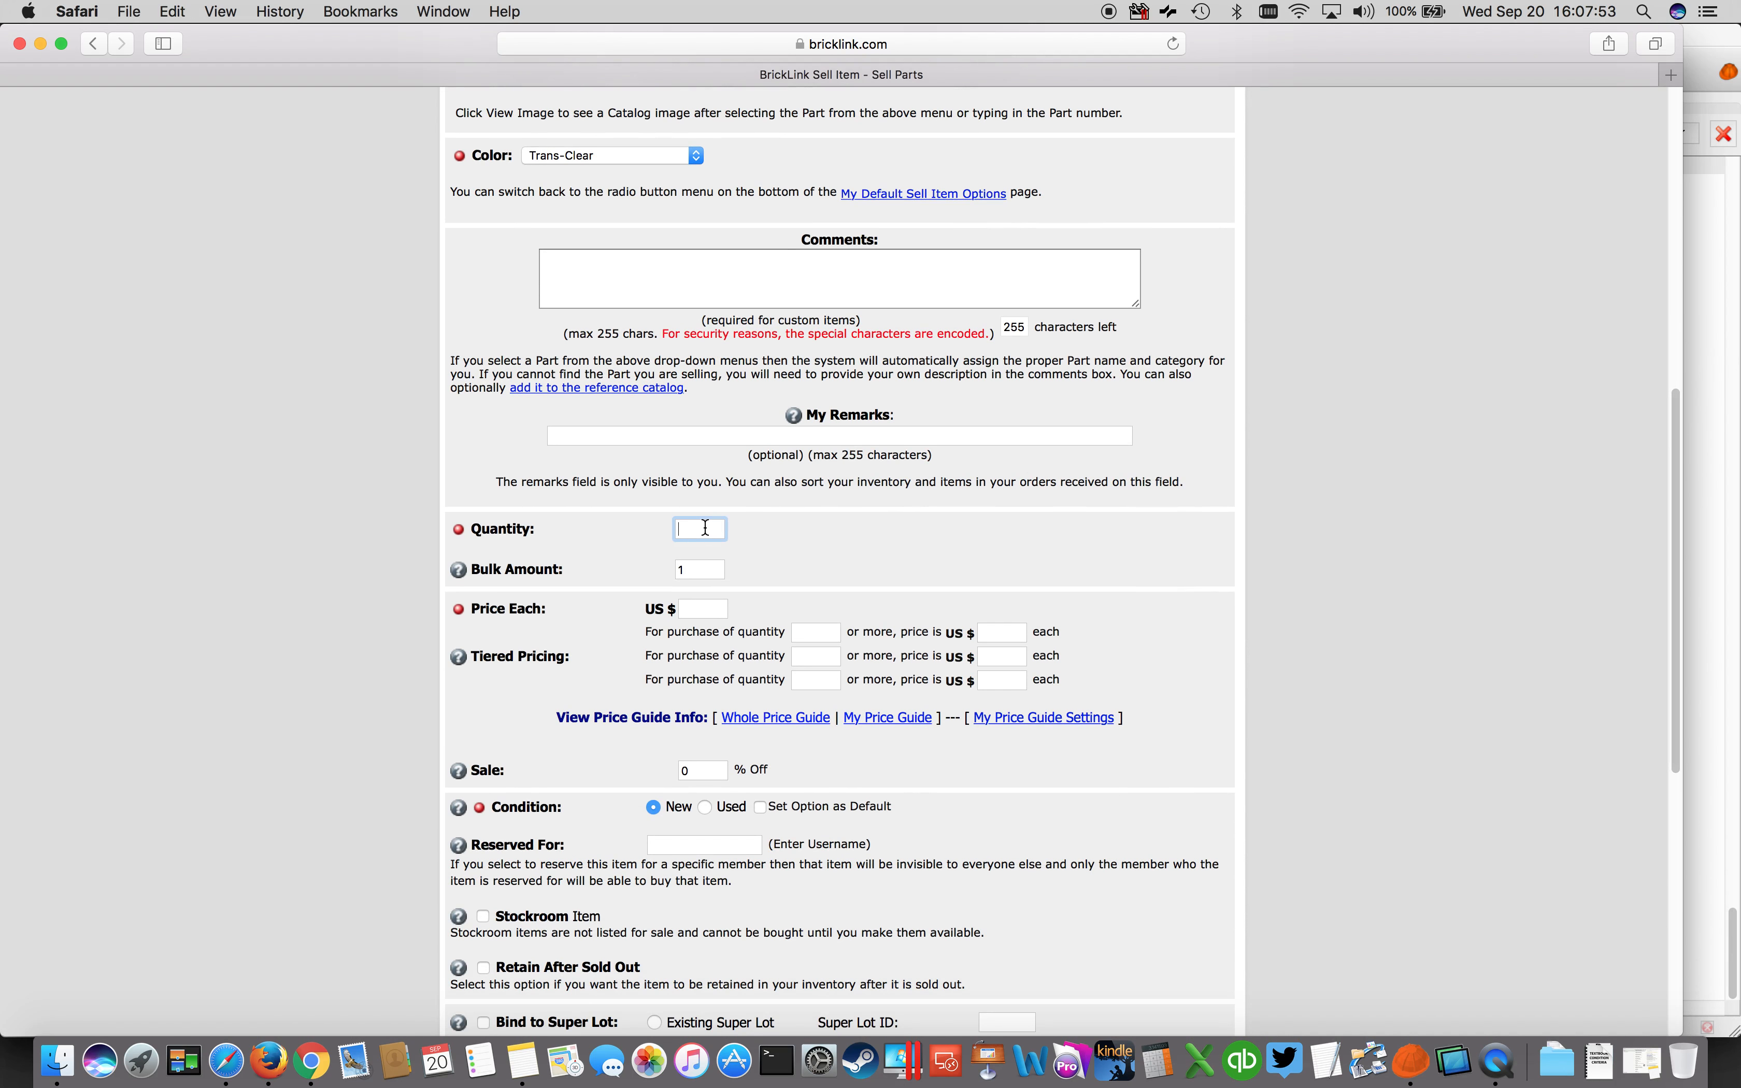
text(5)
Show the whole price guide for the awning listing and set the price each to US $1.02.
scroll(819, 529, down, 5)
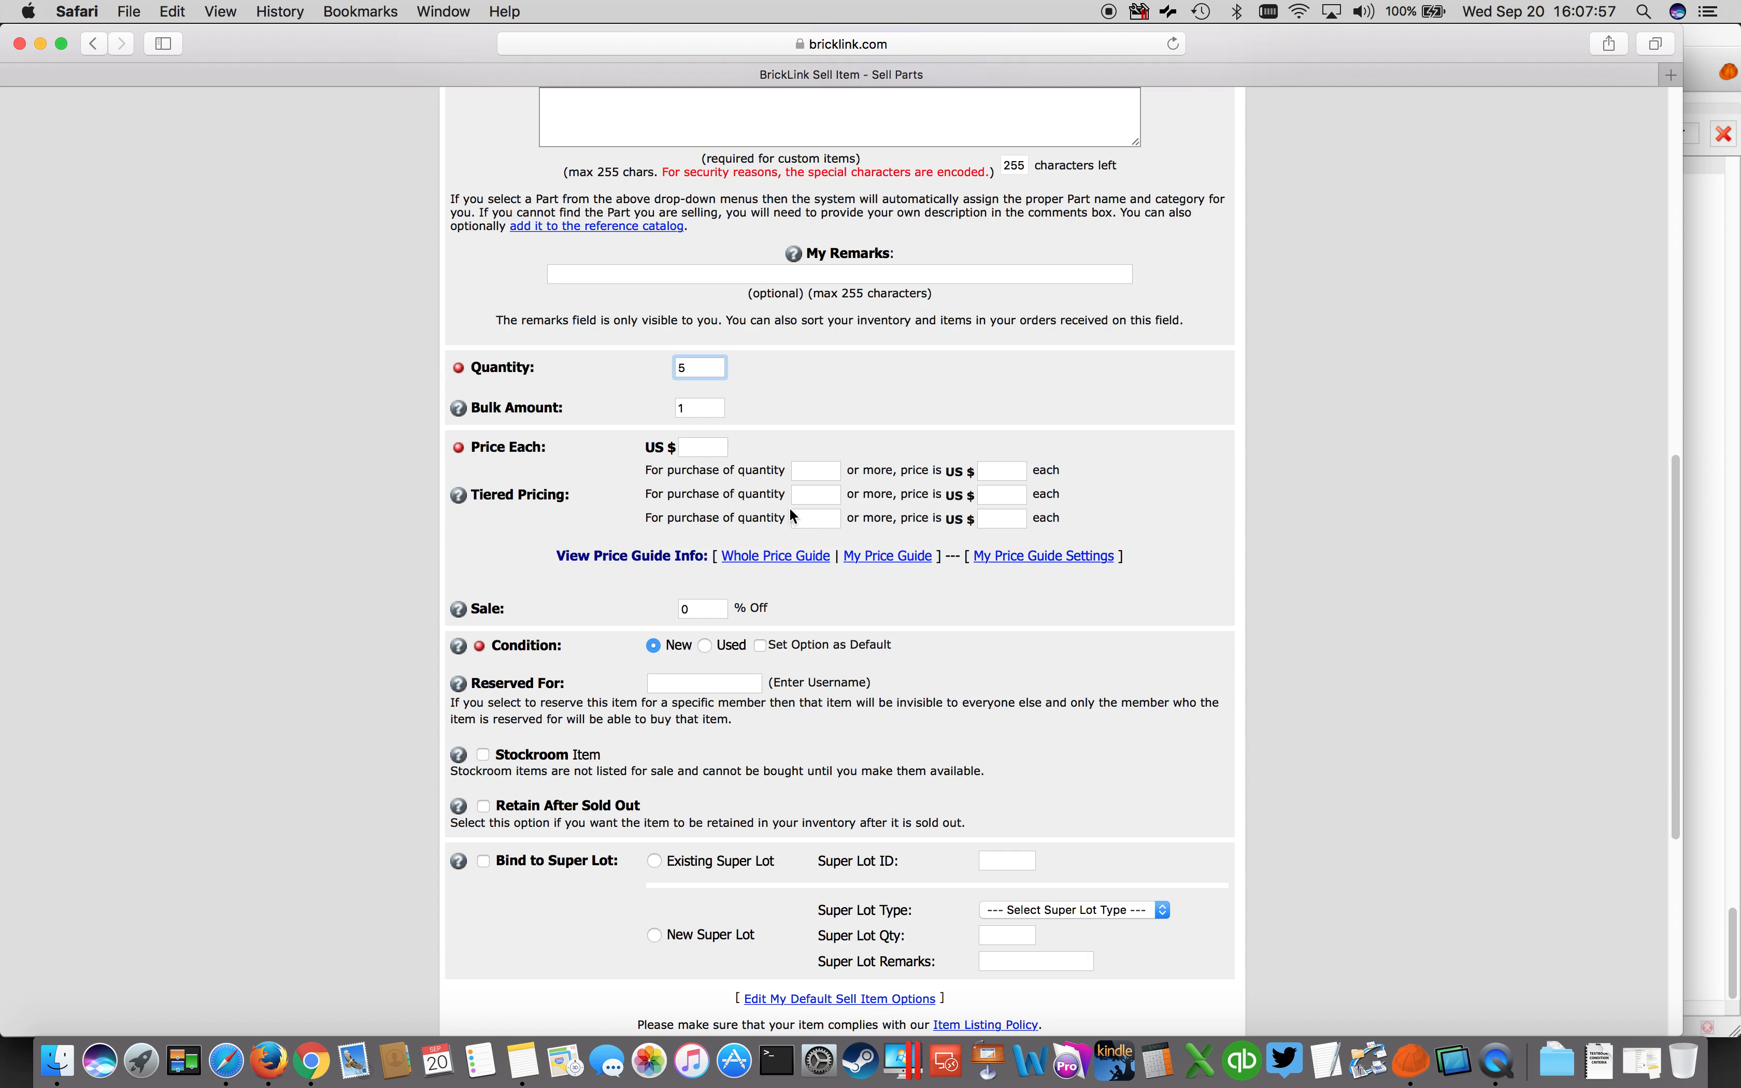
click(775, 560)
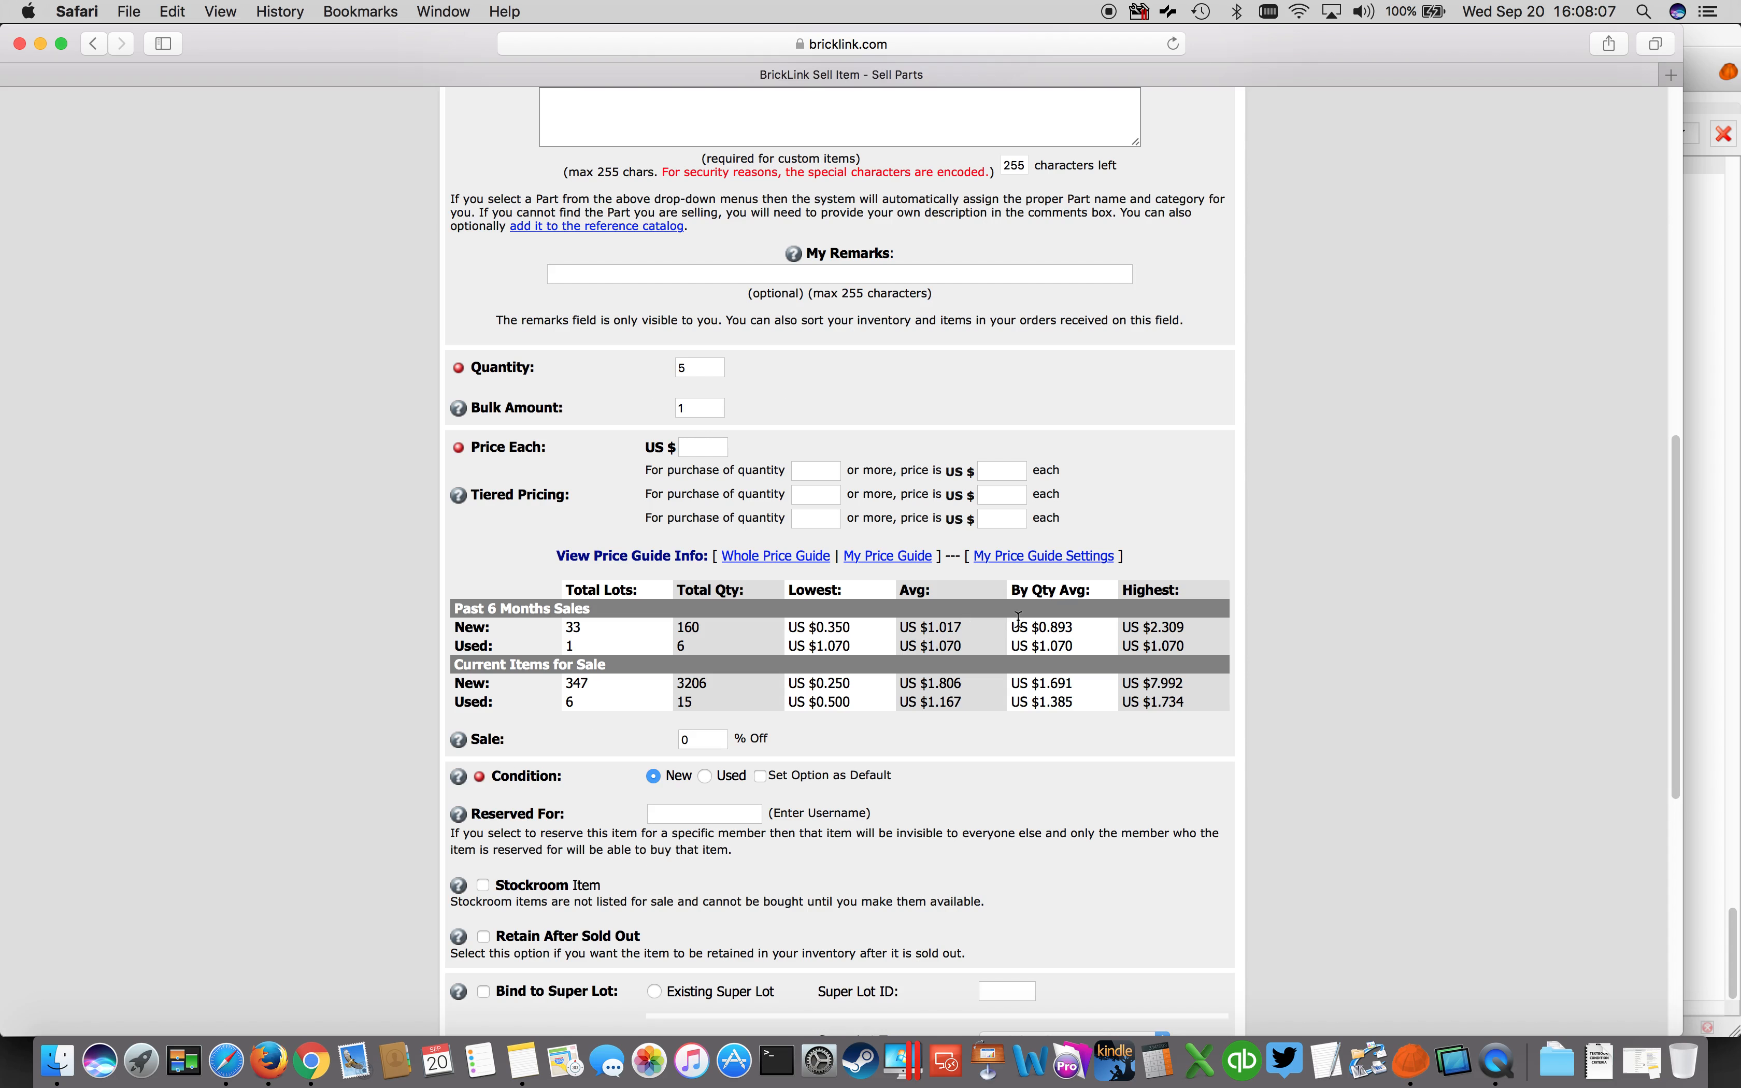
click(709, 445)
text(1.02)
click(1367, 526)
Submit the completed Plastic Awning listing for item review, keeping the condition New.
scroll(1359, 522, down, 1)
scroll(1354, 522, down, 3)
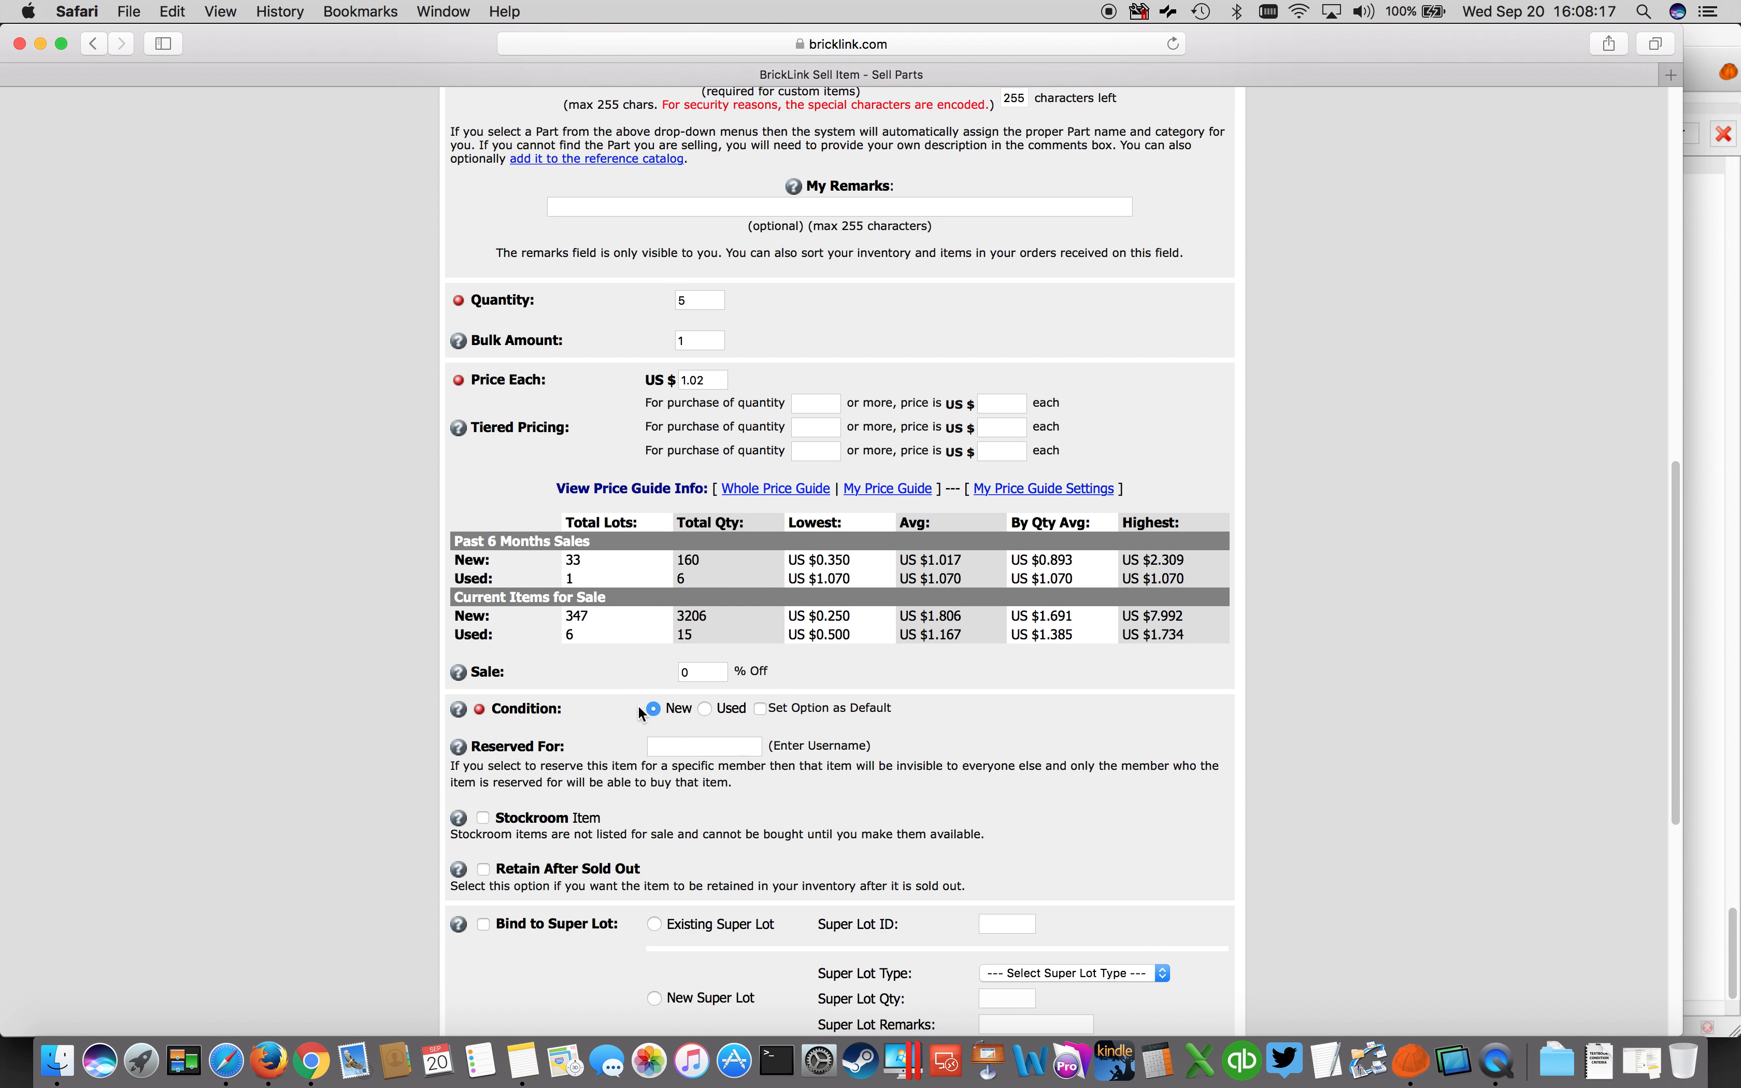
scroll(1421, 631, down, 5)
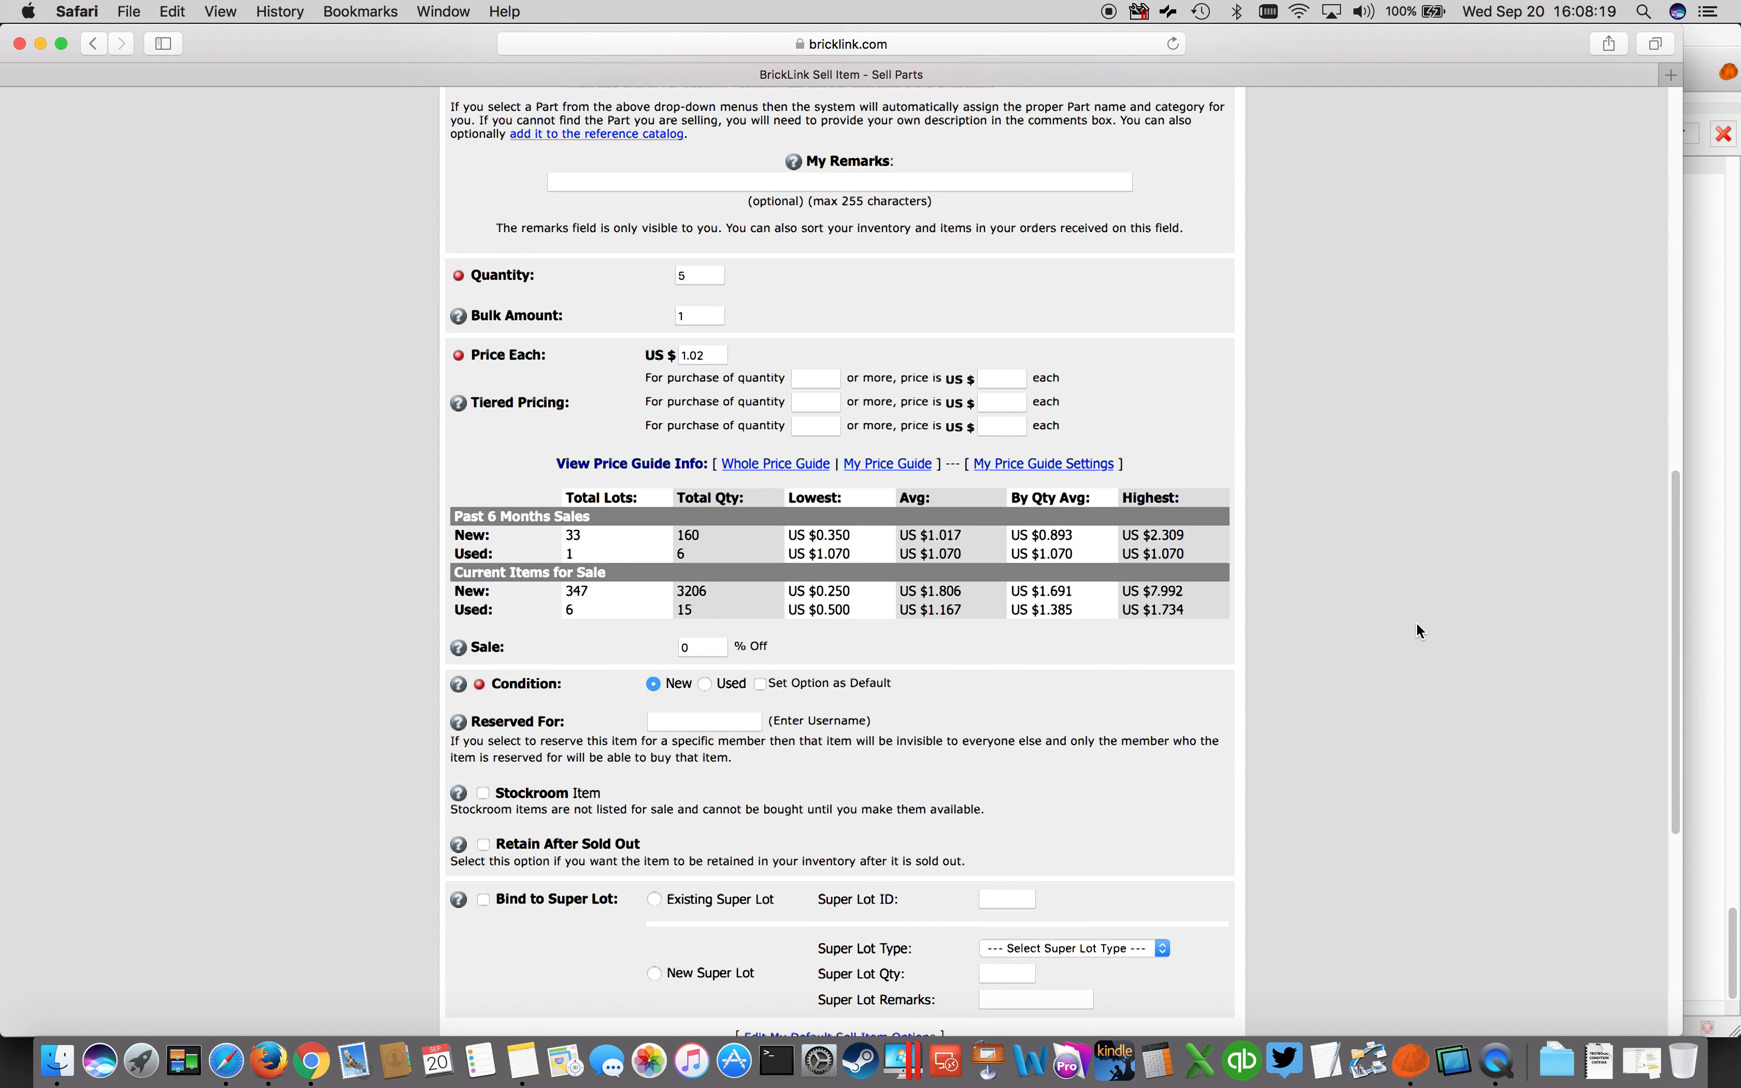
scroll(1418, 630, down, 3)
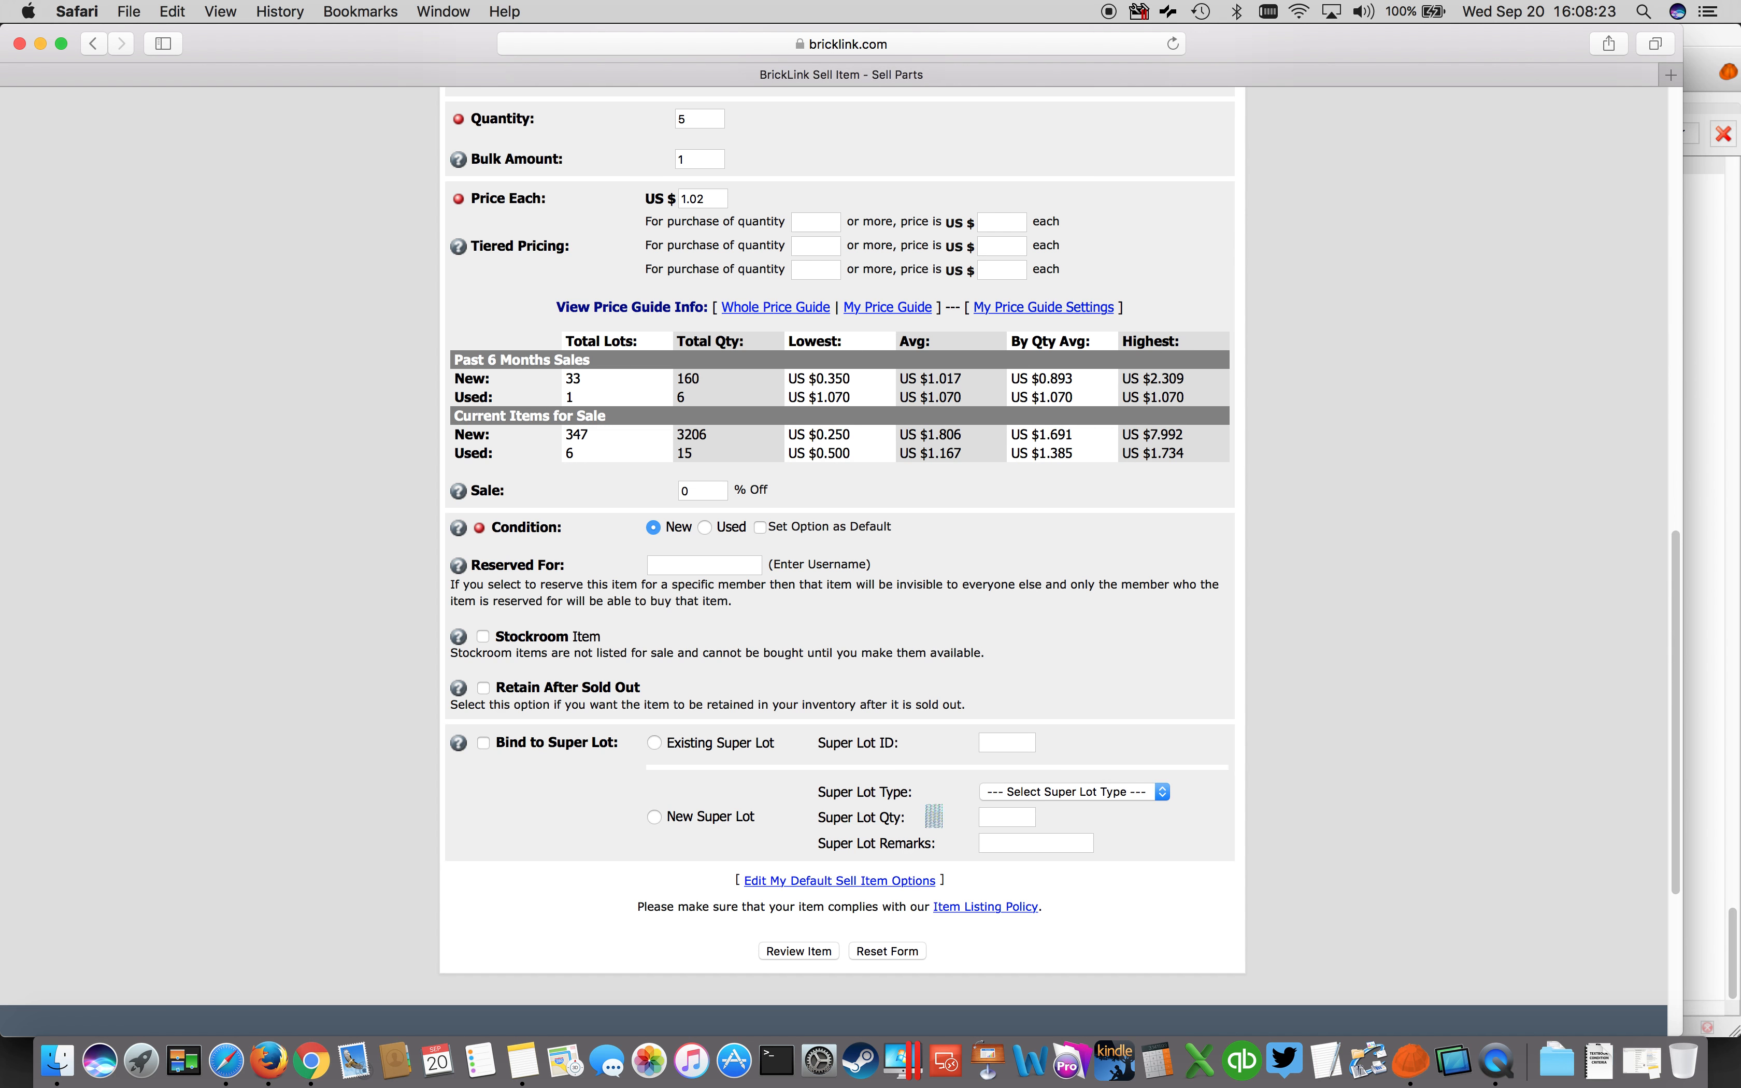
click(805, 951)
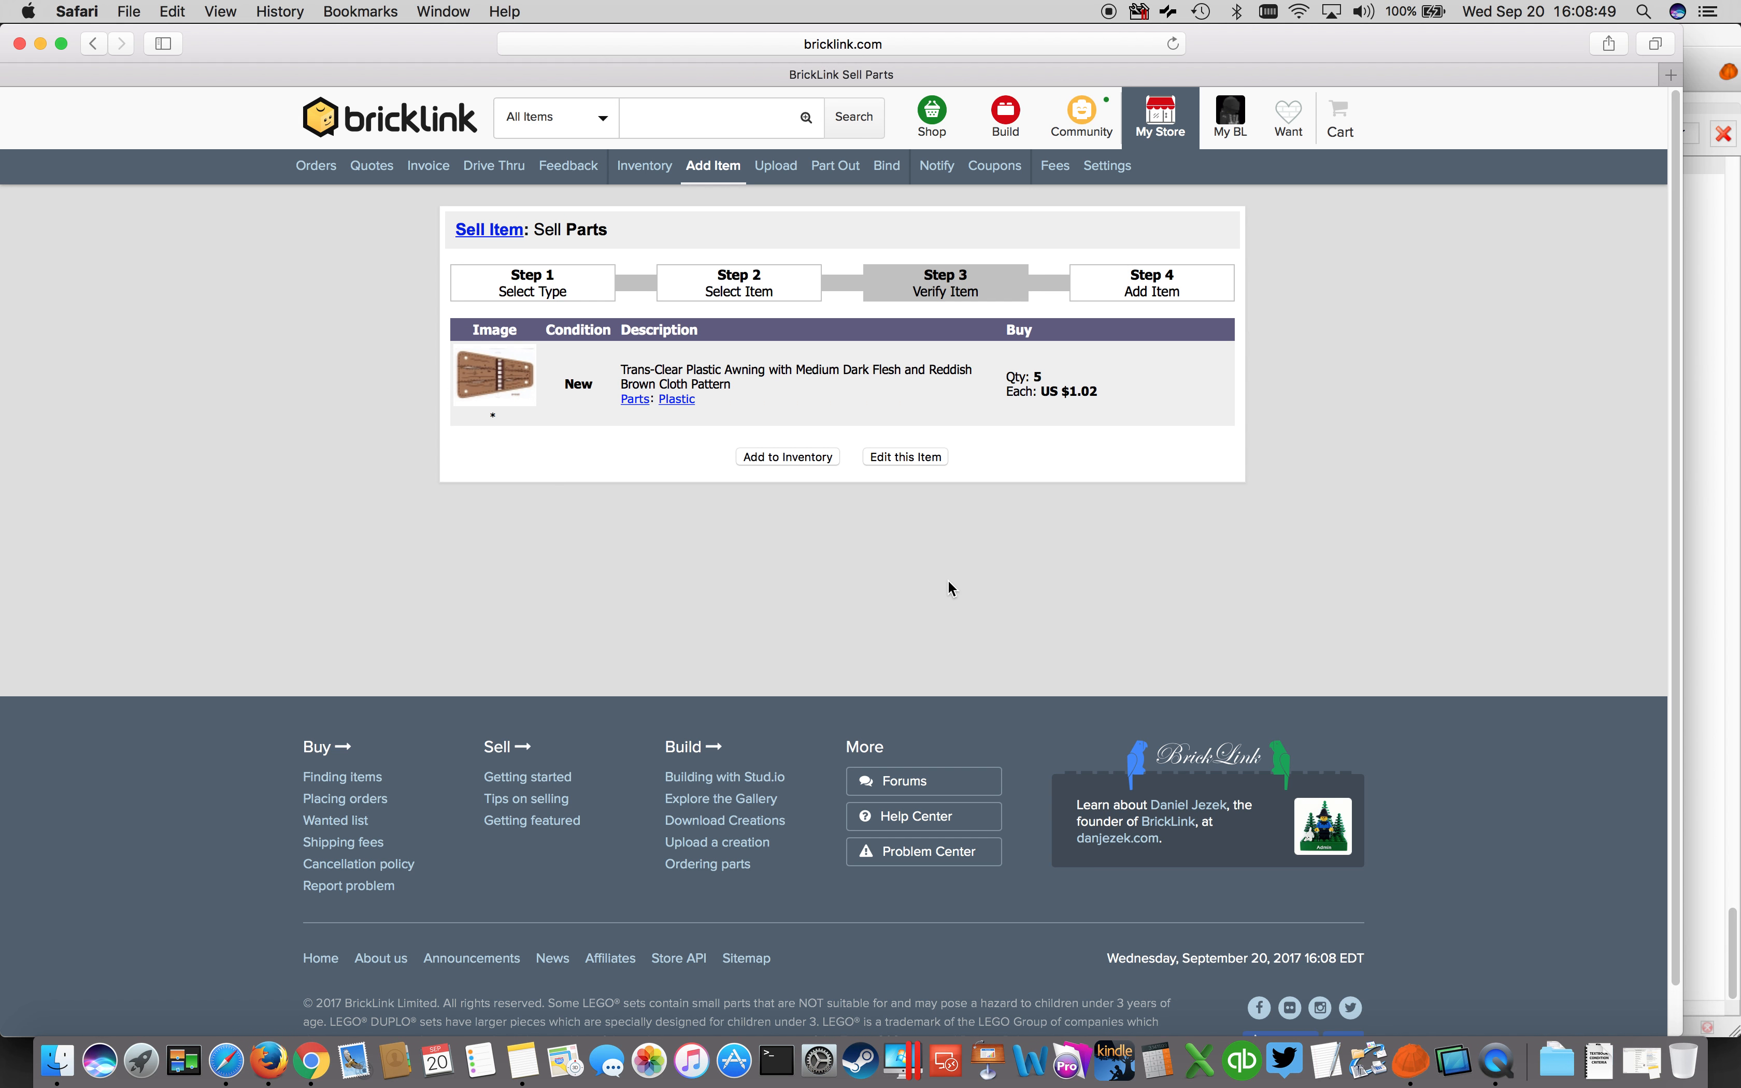
Switch to BrickStock and close the Add Item dialog of the 75148-1 inventory without adding a part.
click(1409, 1072)
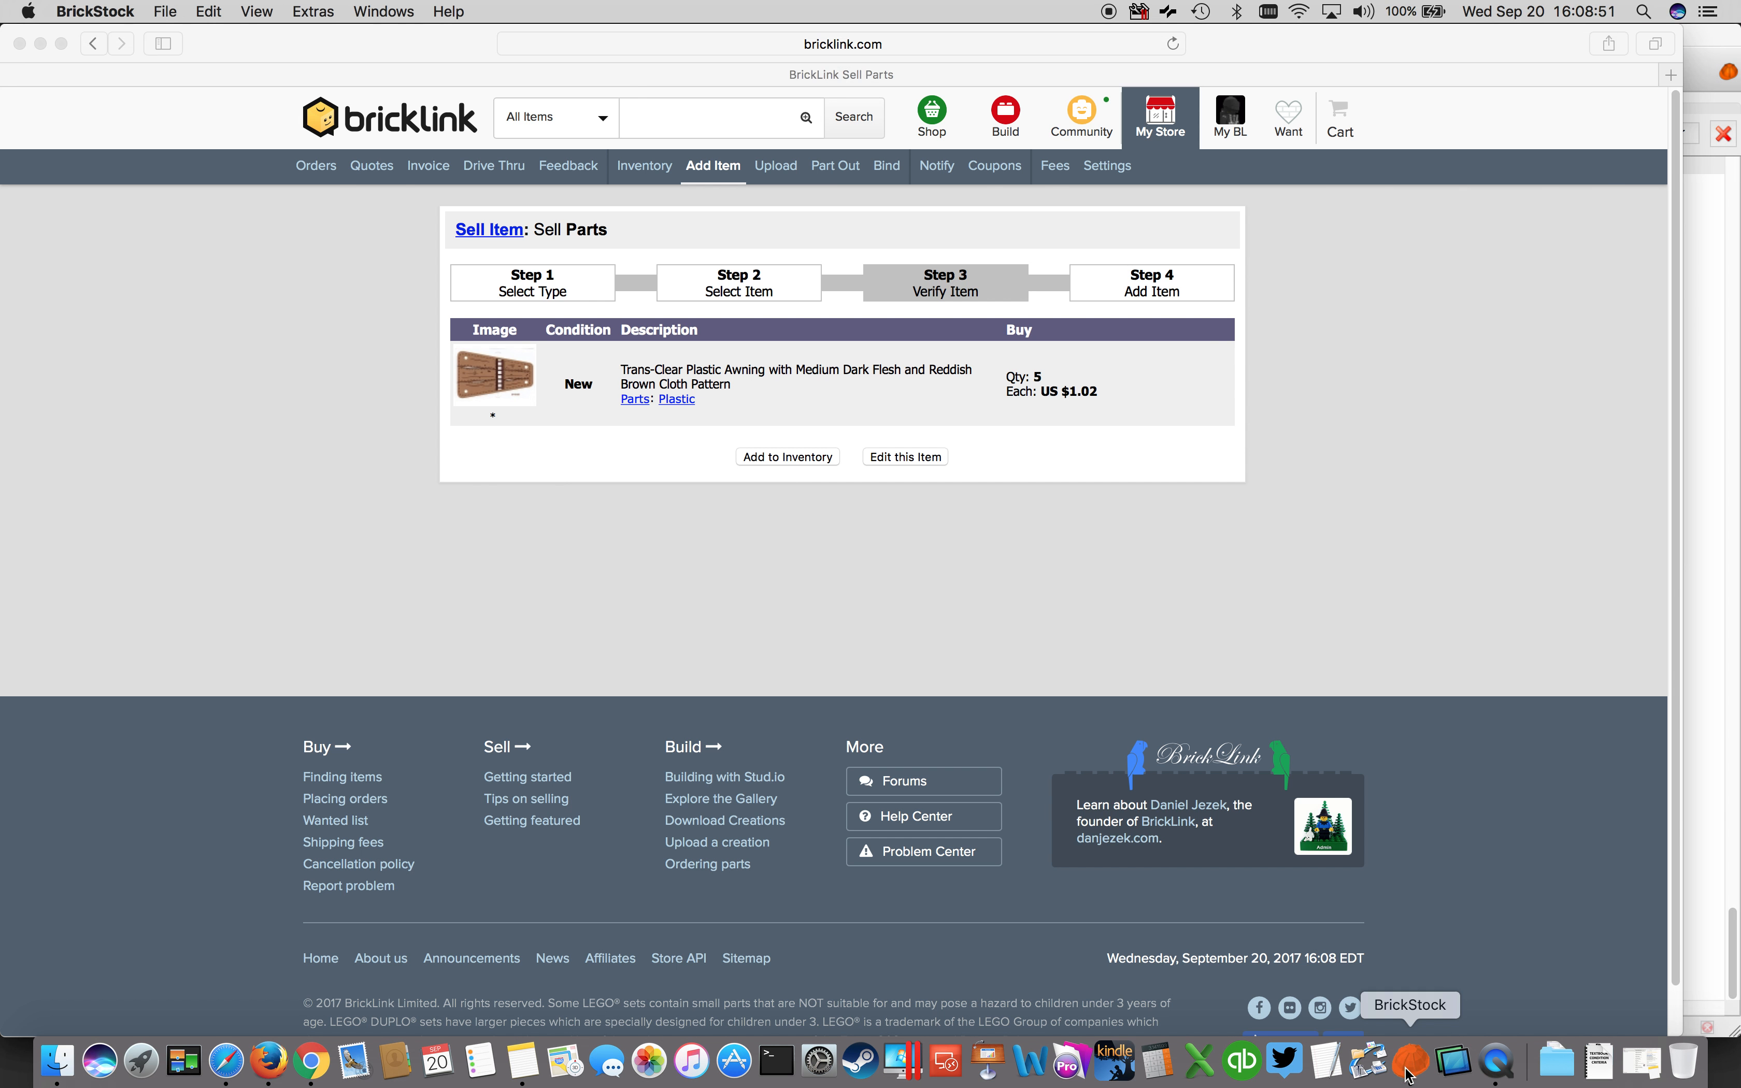
click(1255, 836)
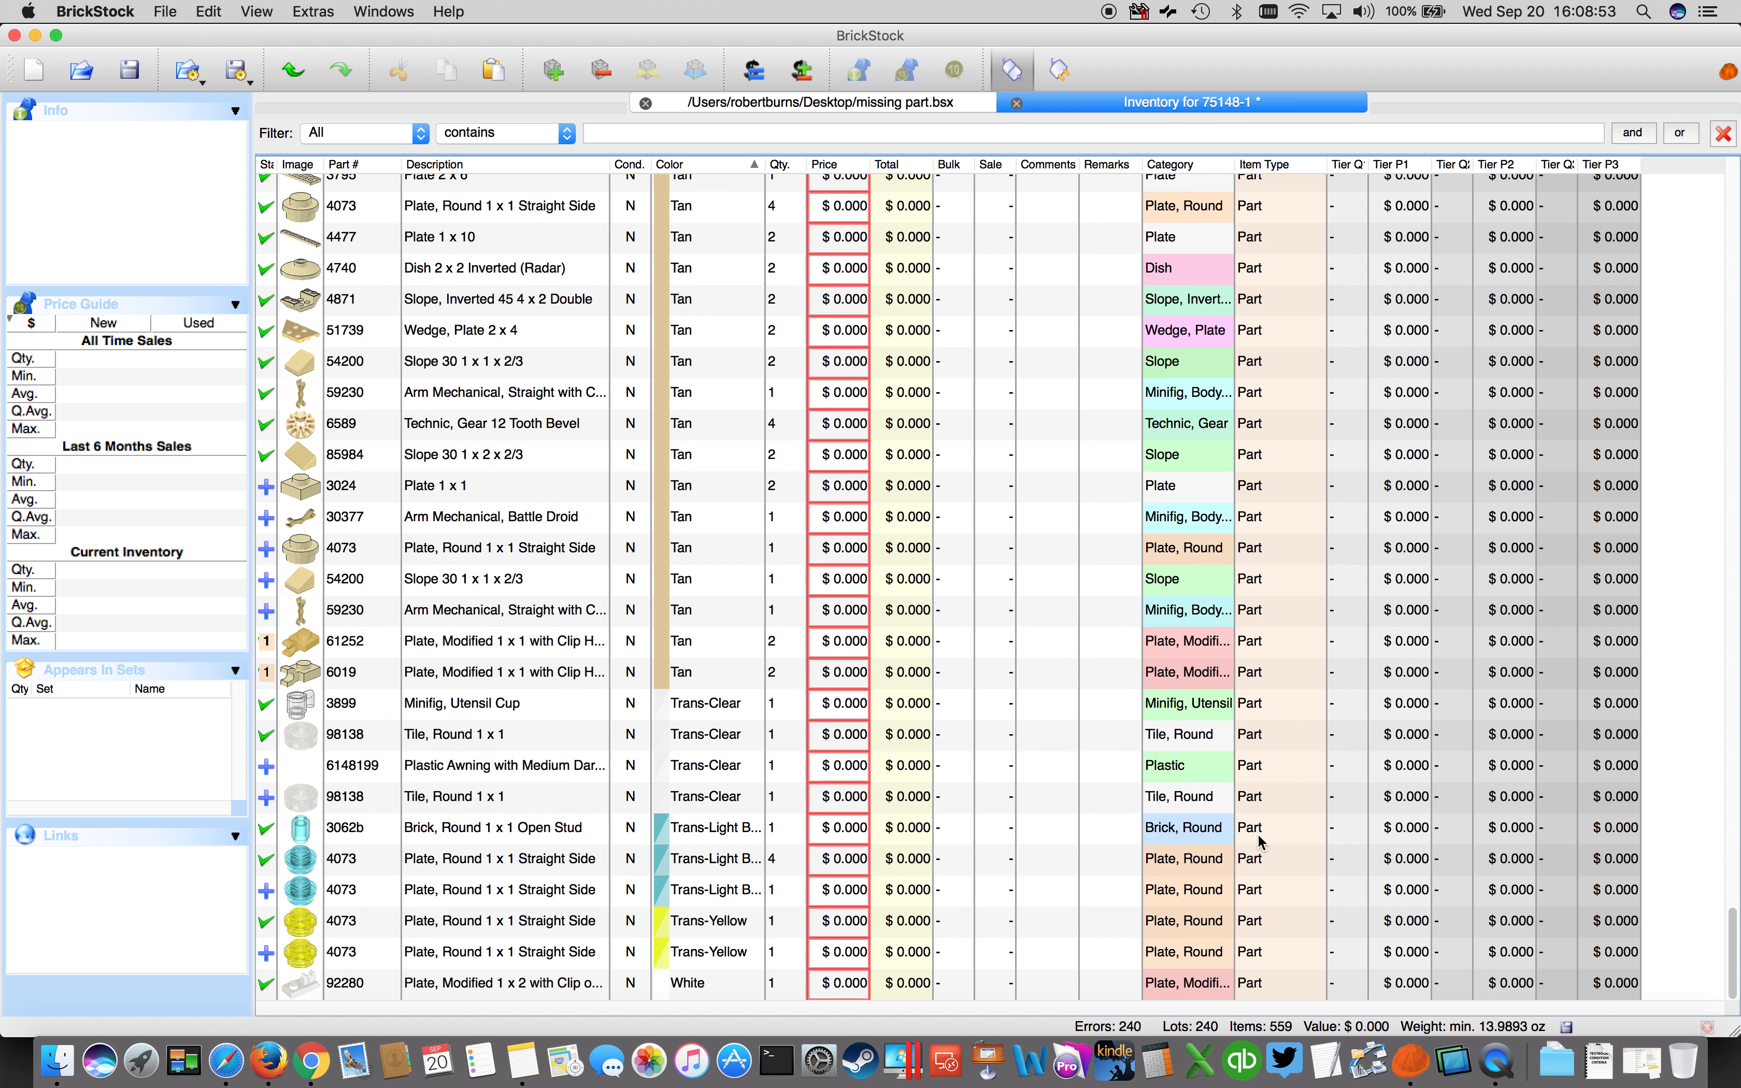
scroll(809, 371, up, 2)
scroll(810, 370, up, 5)
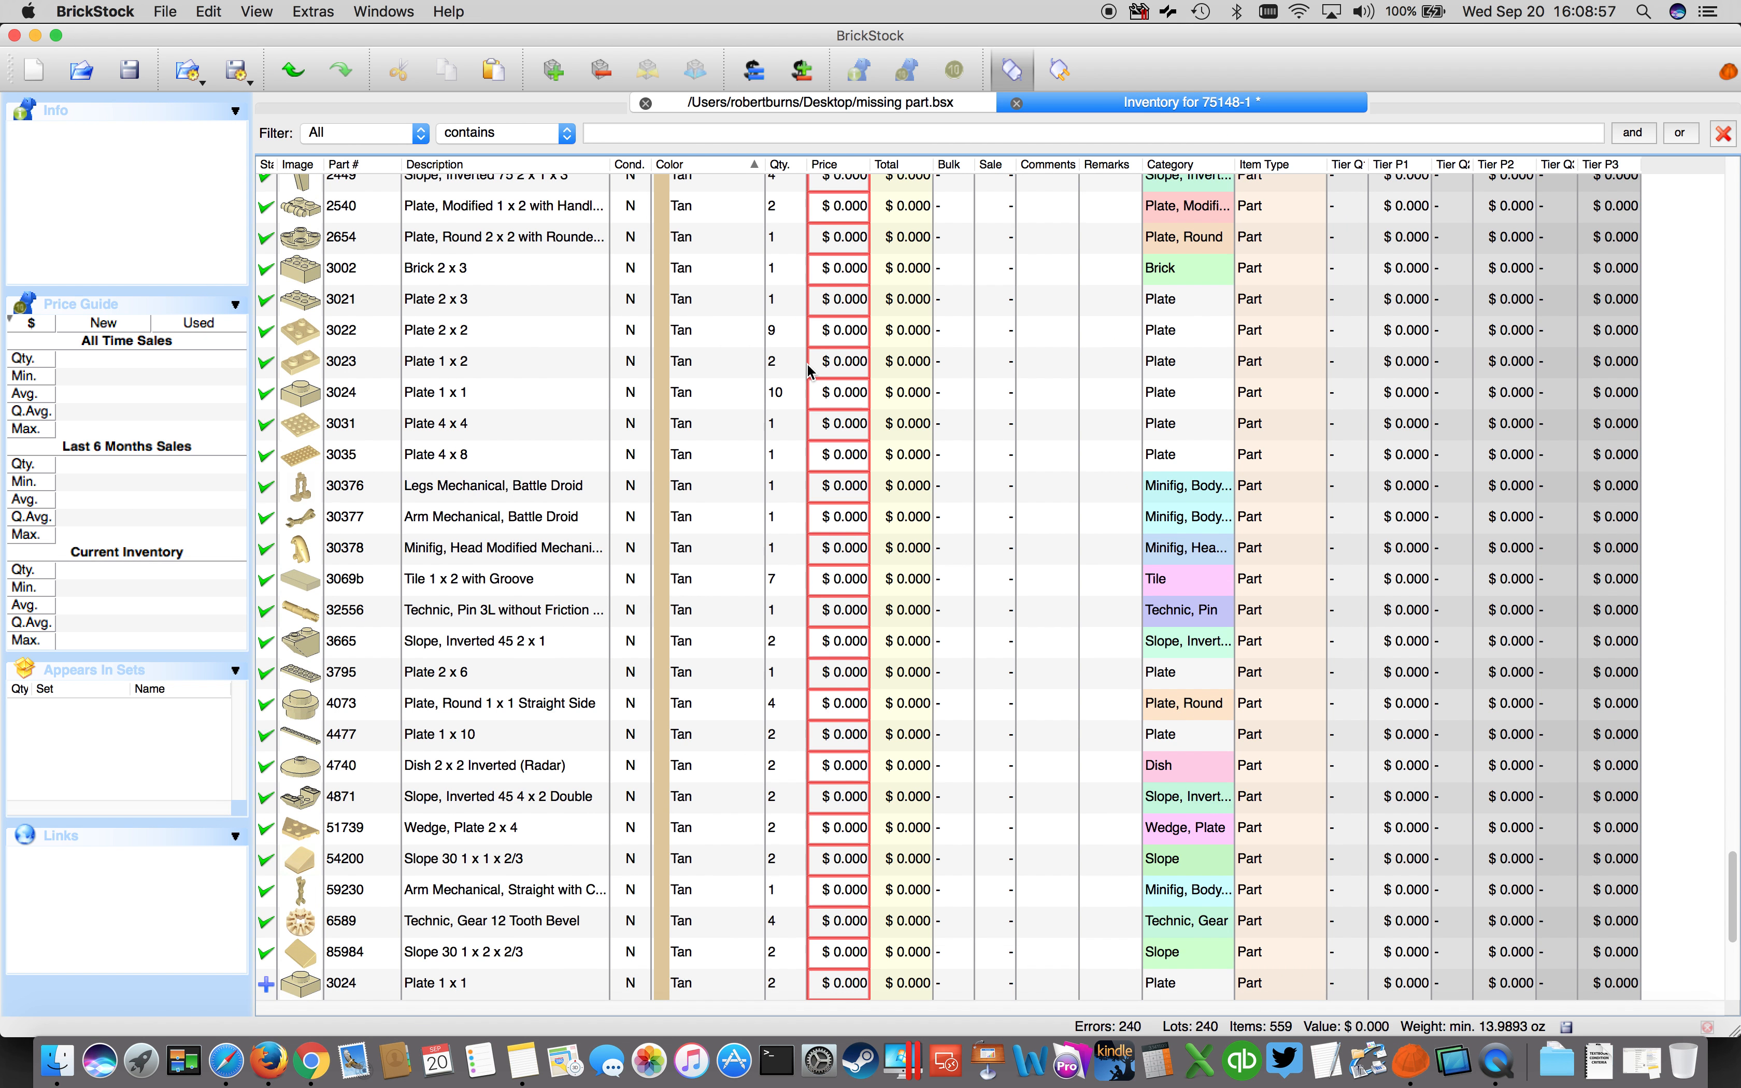